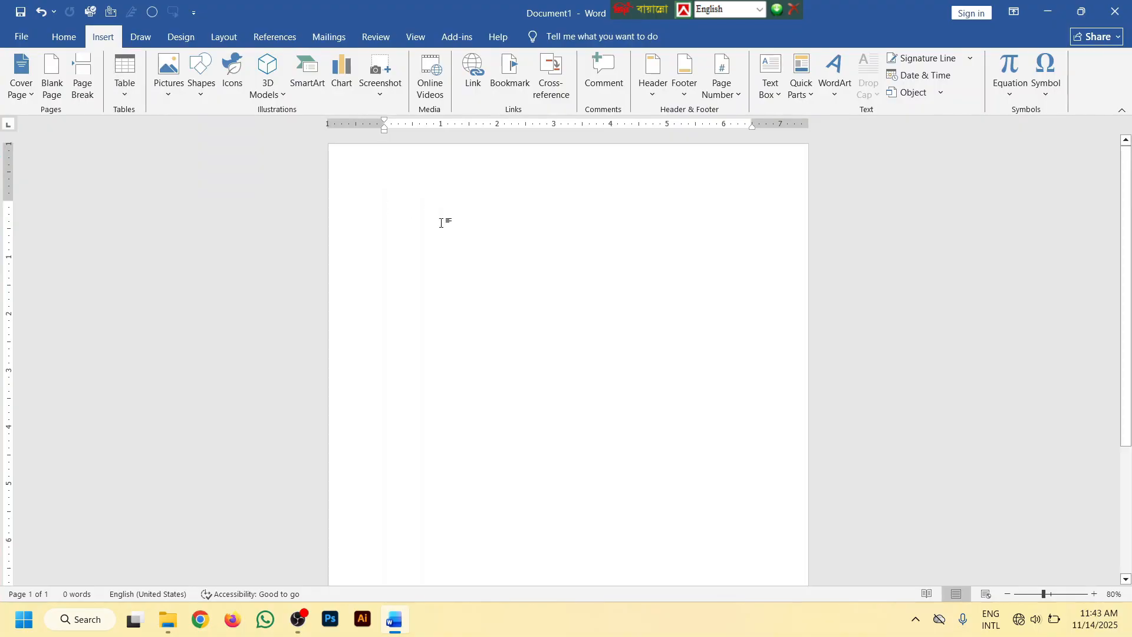
Insert a table with 7 columns and 6 rows in the blank document
ctrl+scroll(440, 225, up, 5)
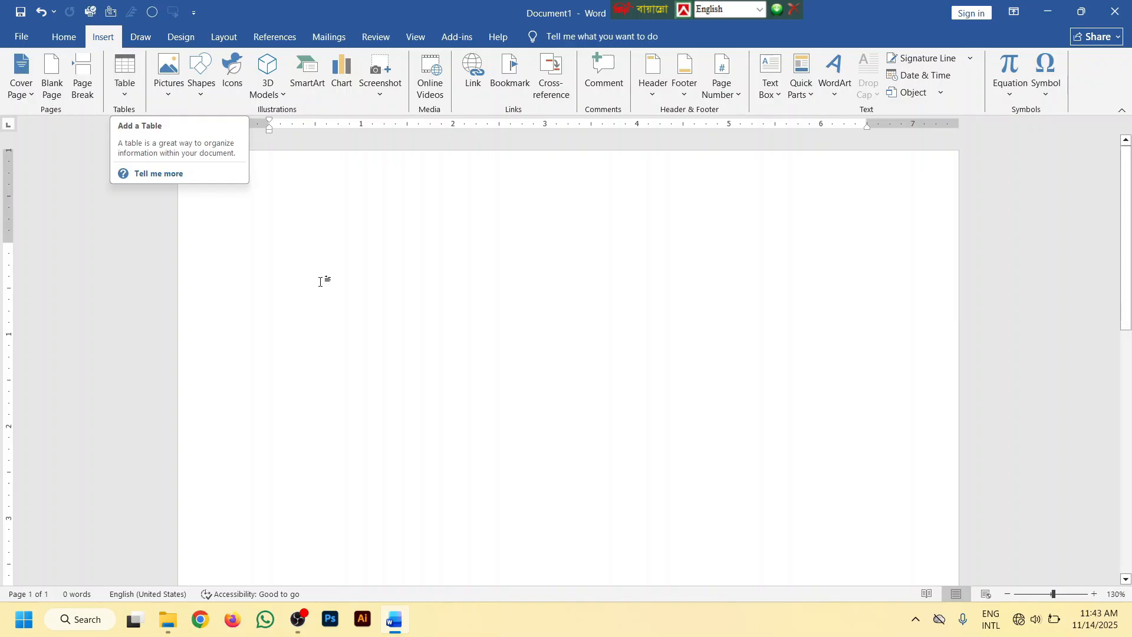
ctrl+scroll(314, 260, up, 1)
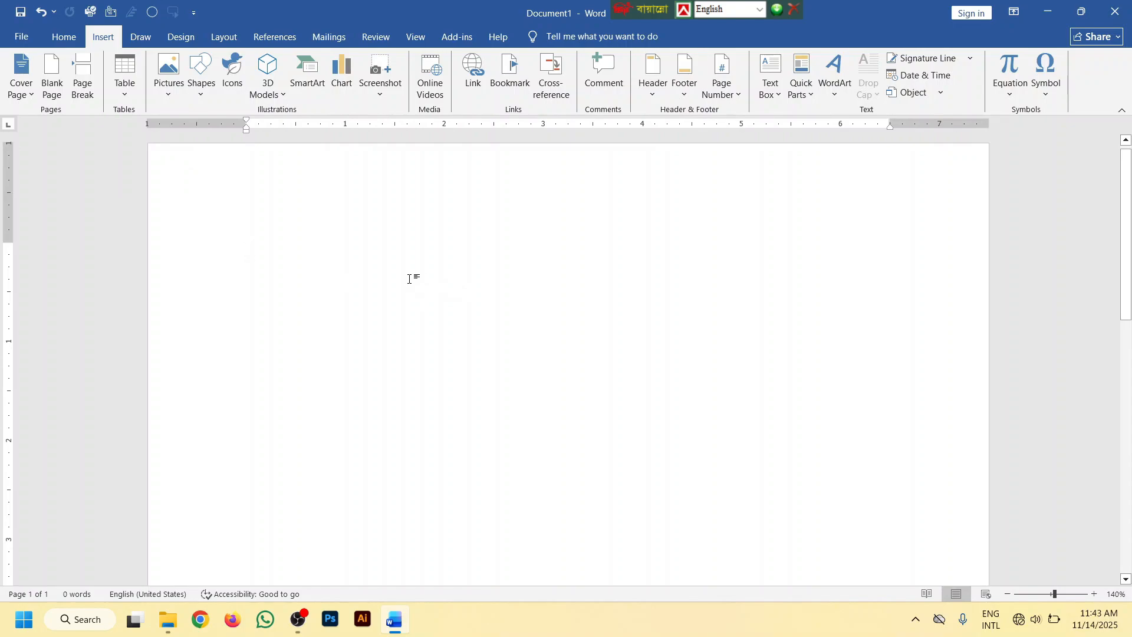
click(125, 82)
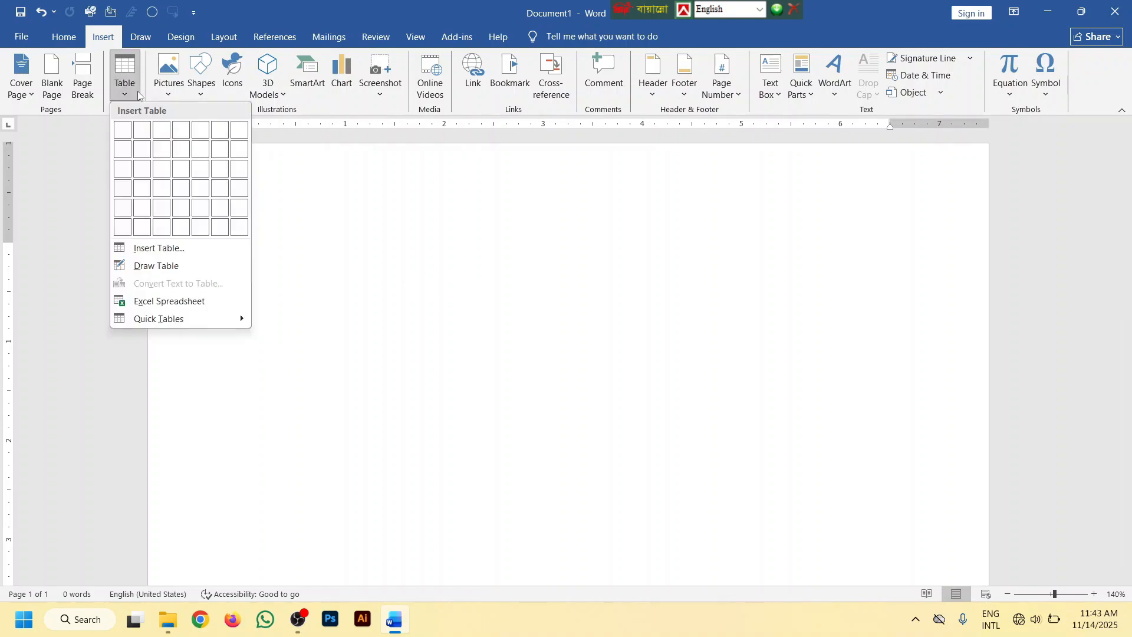
click(240, 232)
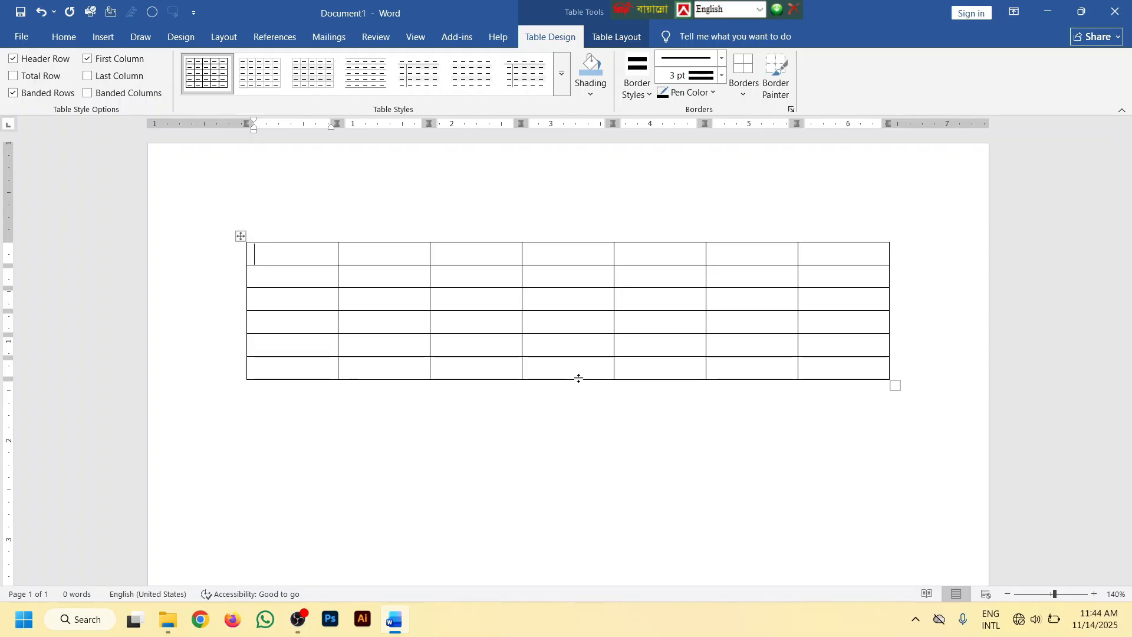
Select the table's rows one at a time, from the fifth row up to the second, and clear the selection
drag(263, 350, 873, 348)
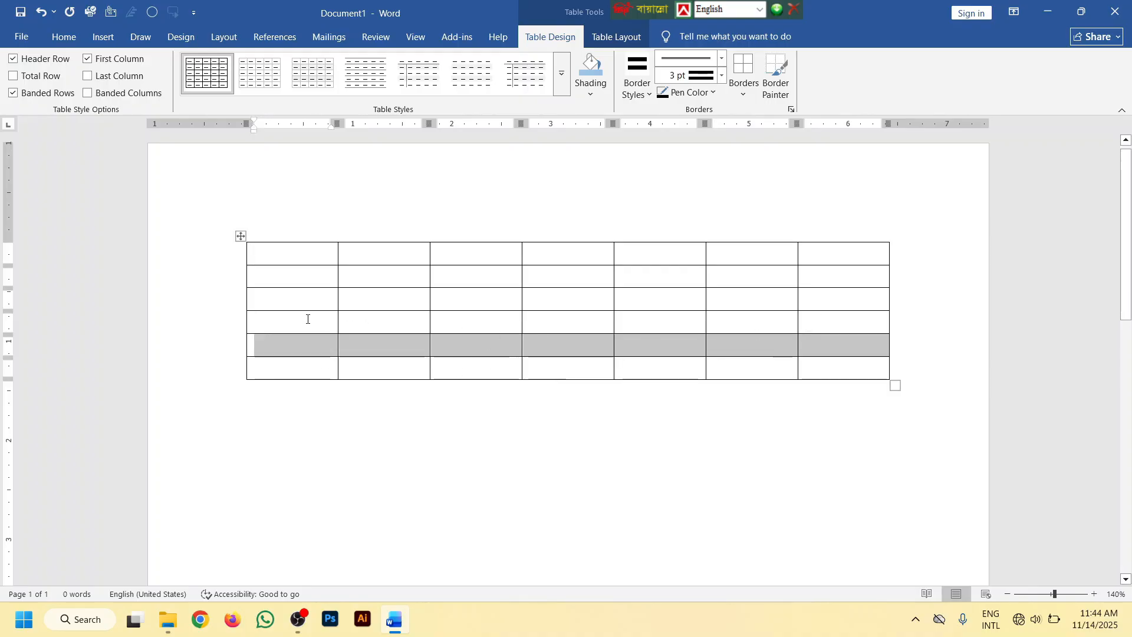
drag(307, 319, 849, 321)
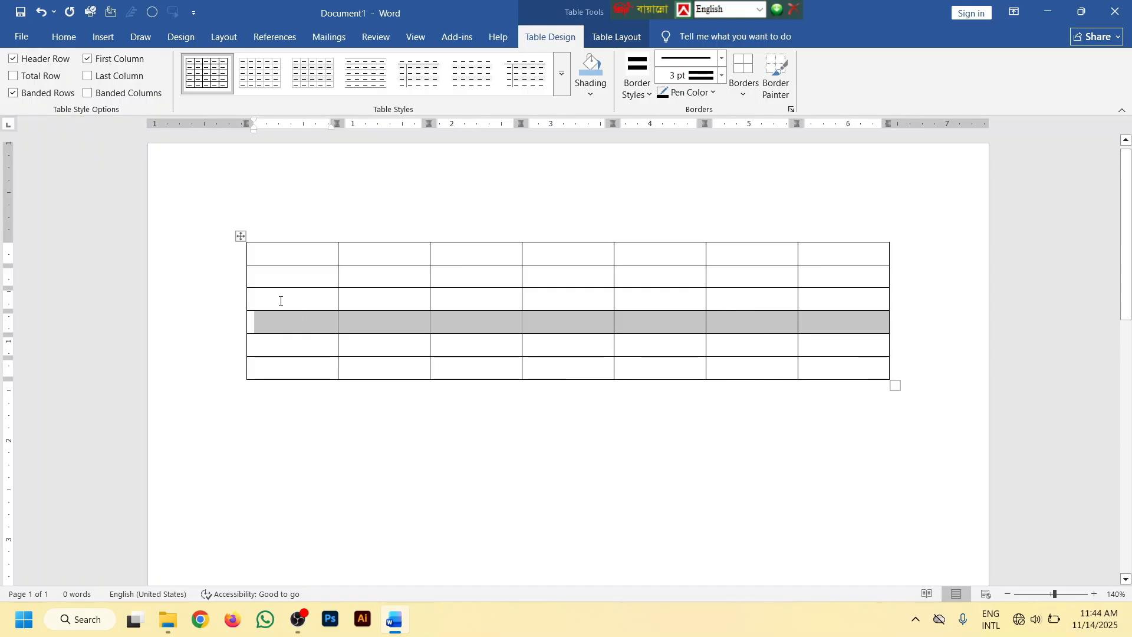
drag(280, 300, 866, 298)
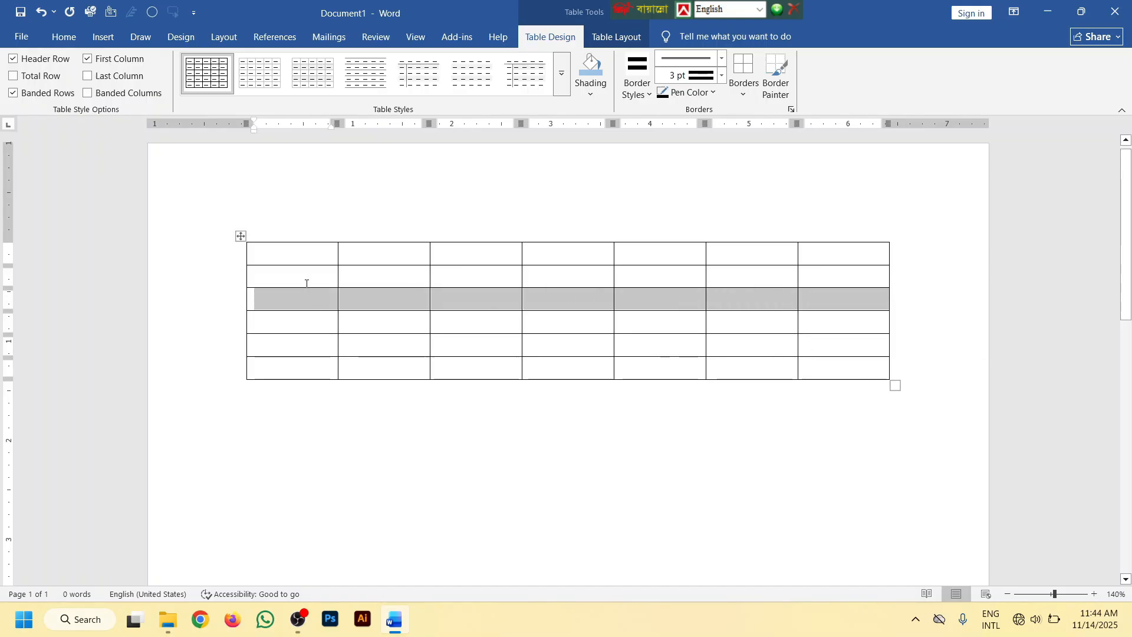
drag(284, 277, 867, 283)
click(742, 300)
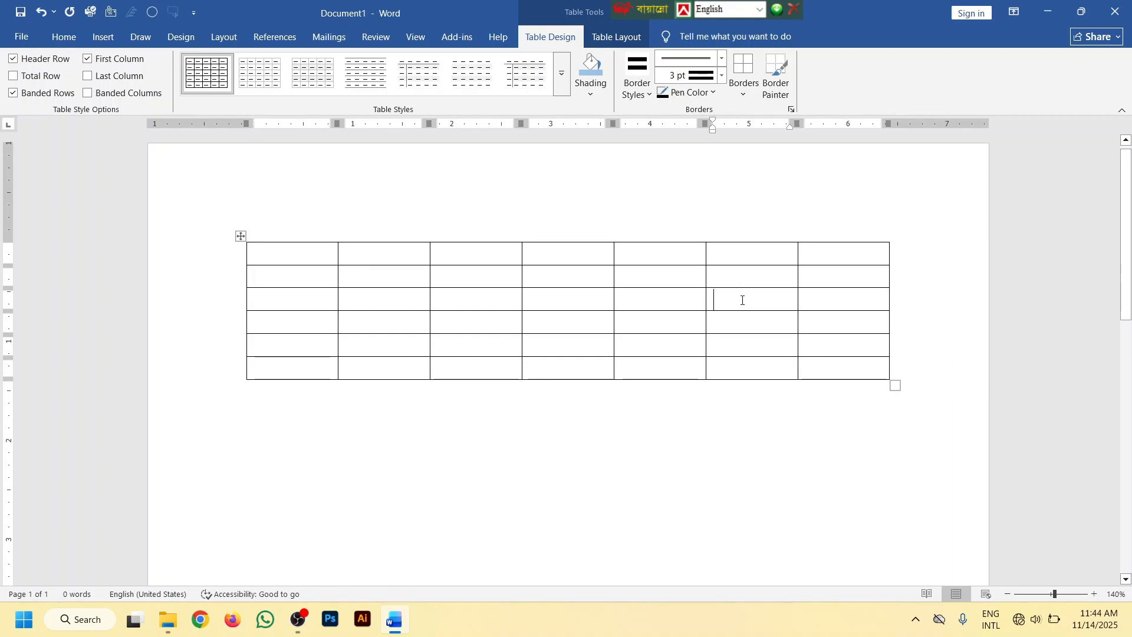
Select each of the table's first five columns one at a time
click(282, 241)
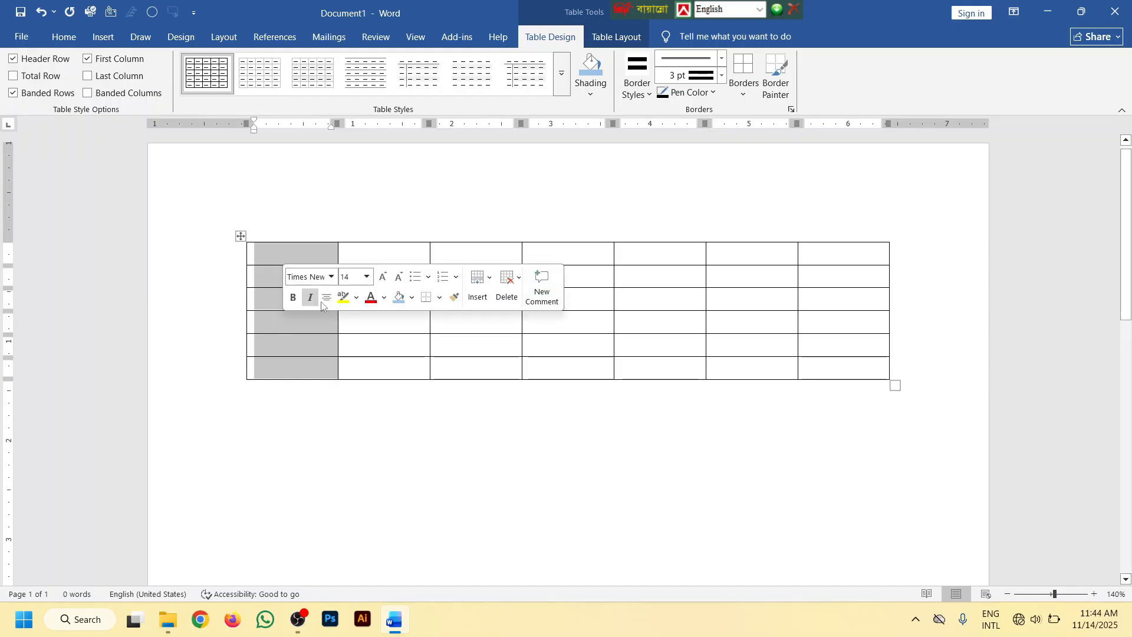
click(401, 240)
click(486, 241)
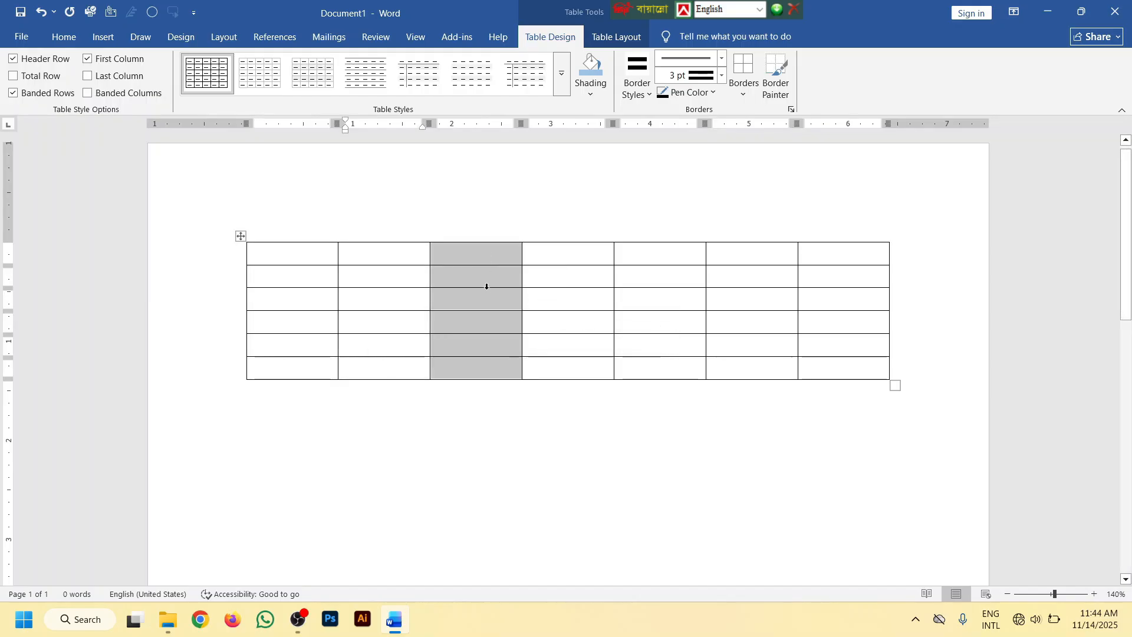
drag(561, 245, 560, 368)
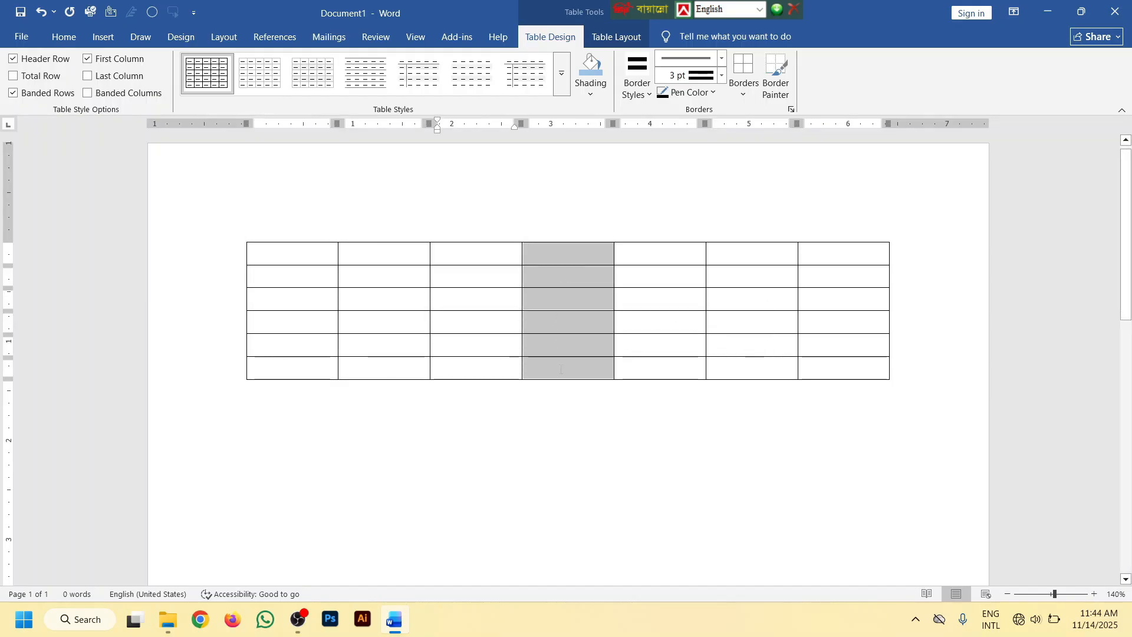
drag(642, 262, 643, 368)
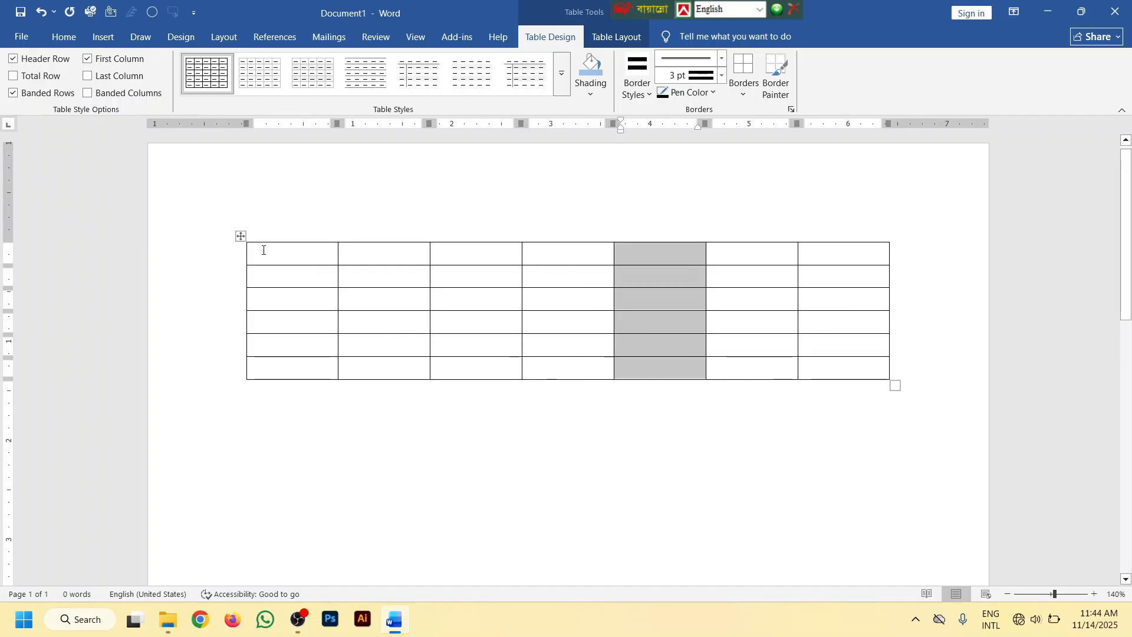
Delete the entire table
click(241, 236)
key(BackSpace)
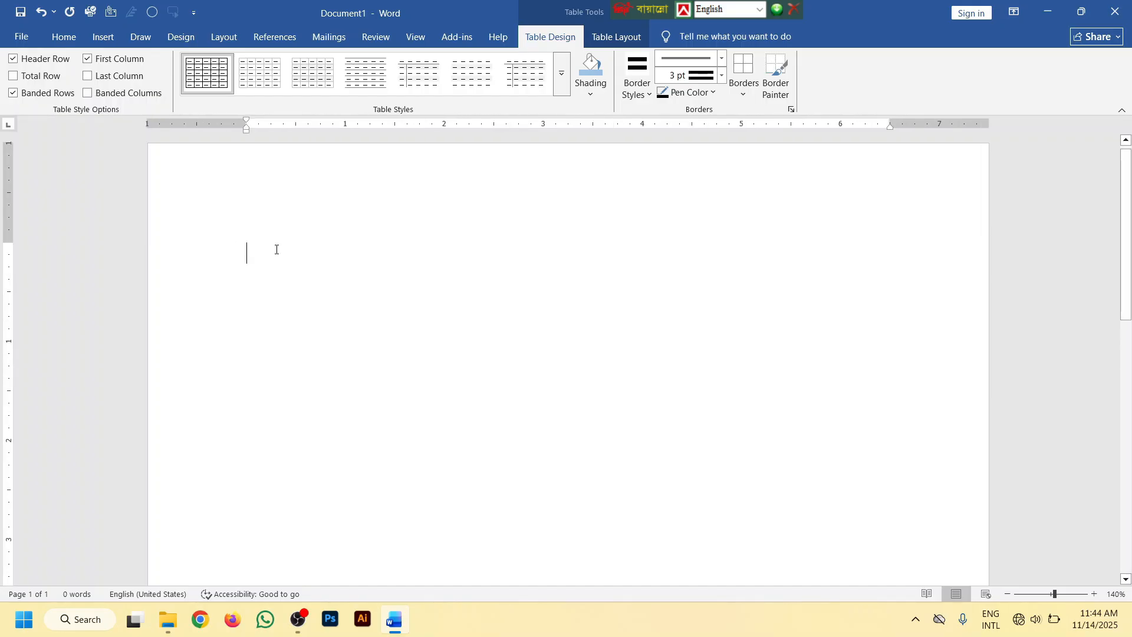
Insert a new 7x6 table and undo the insertion
click(103, 36)
click(122, 88)
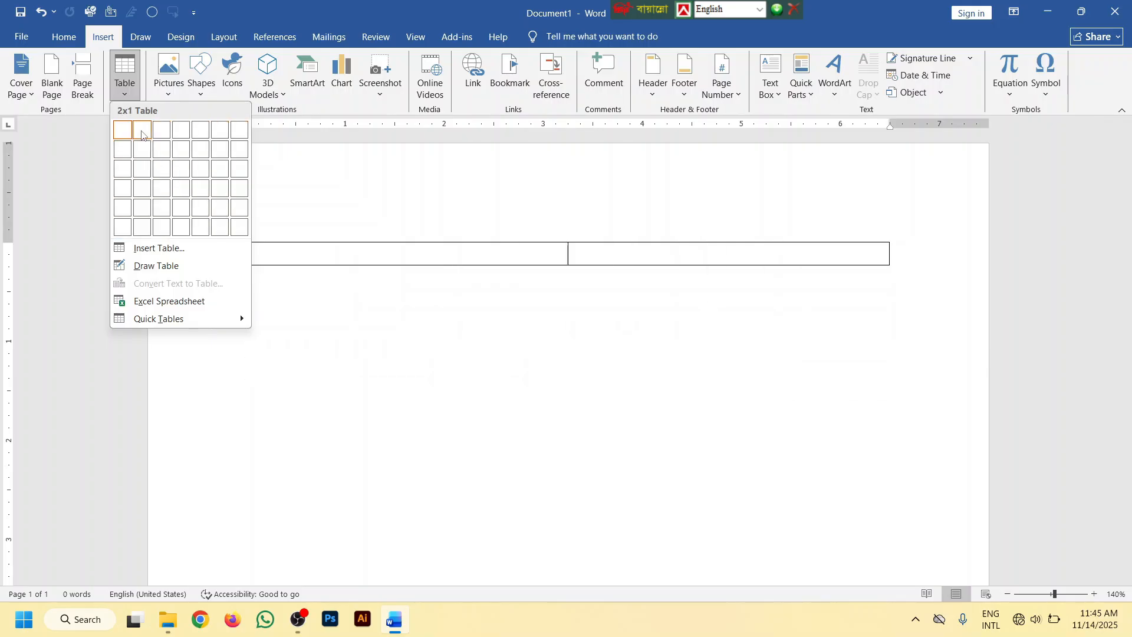
click(235, 227)
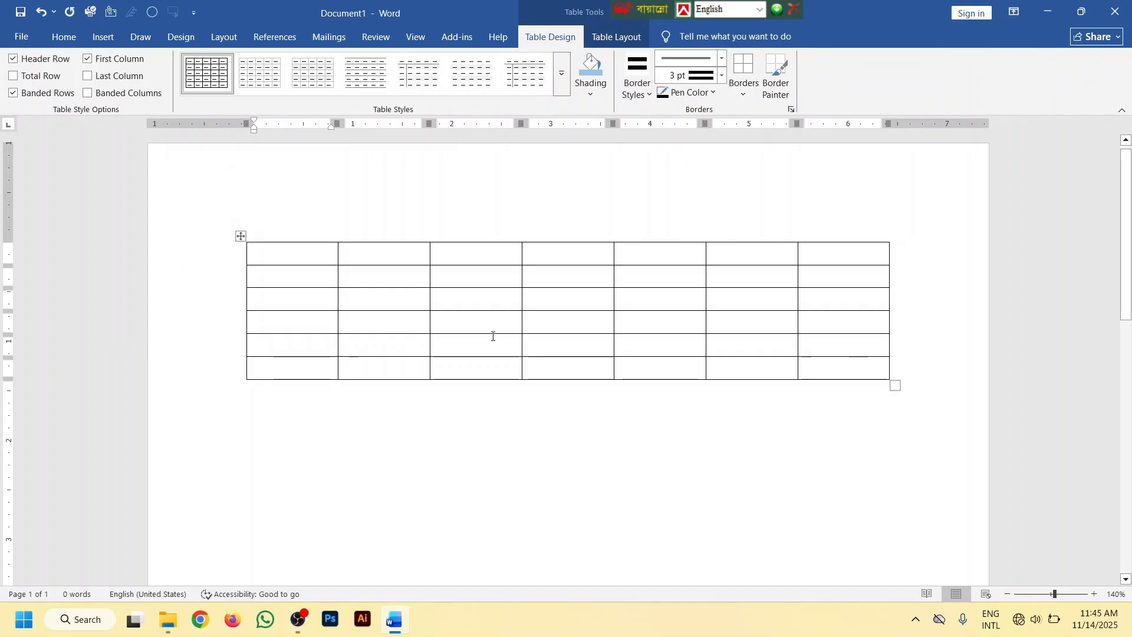
key(ctrl+z)
key(ctrl+z)
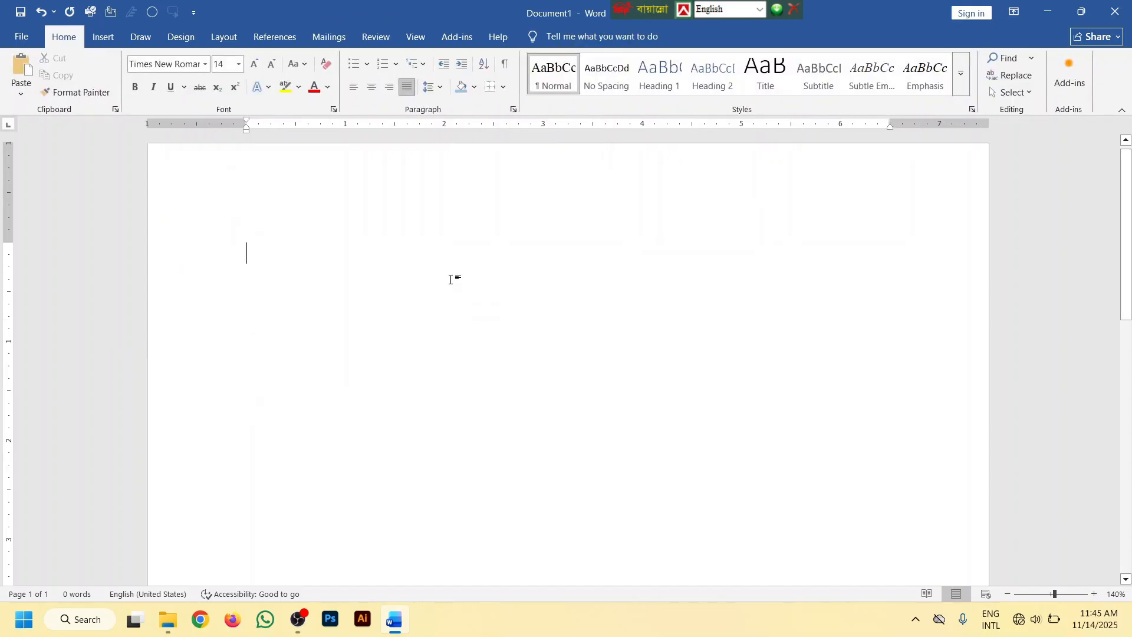
Insert a table with 10 columns and 20 rows using exact dimensions
click(103, 36)
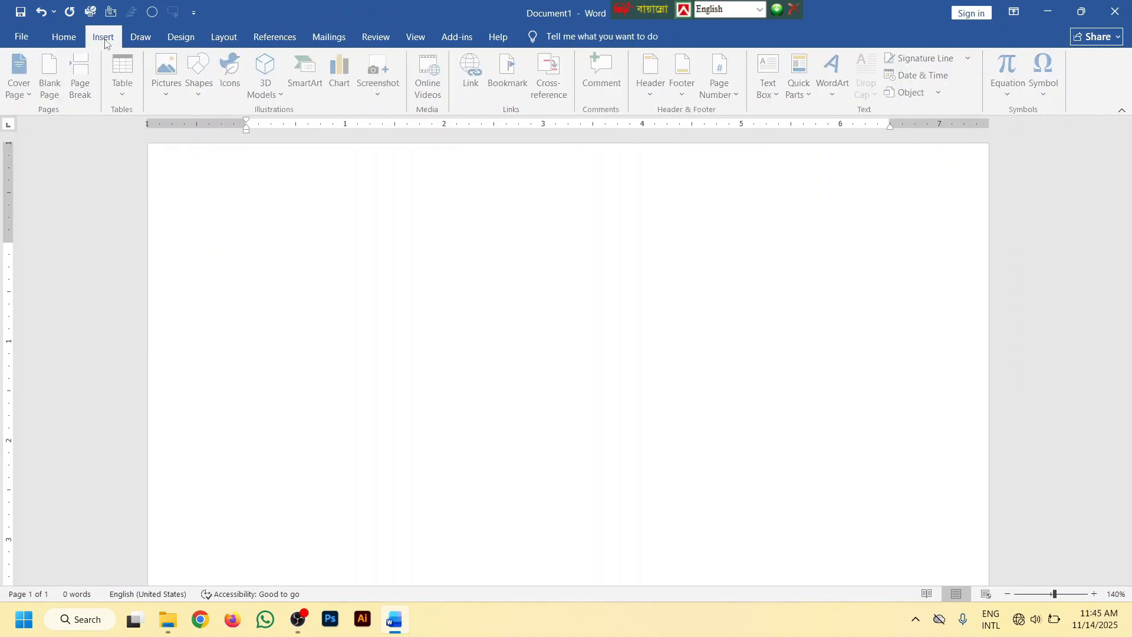
click(125, 95)
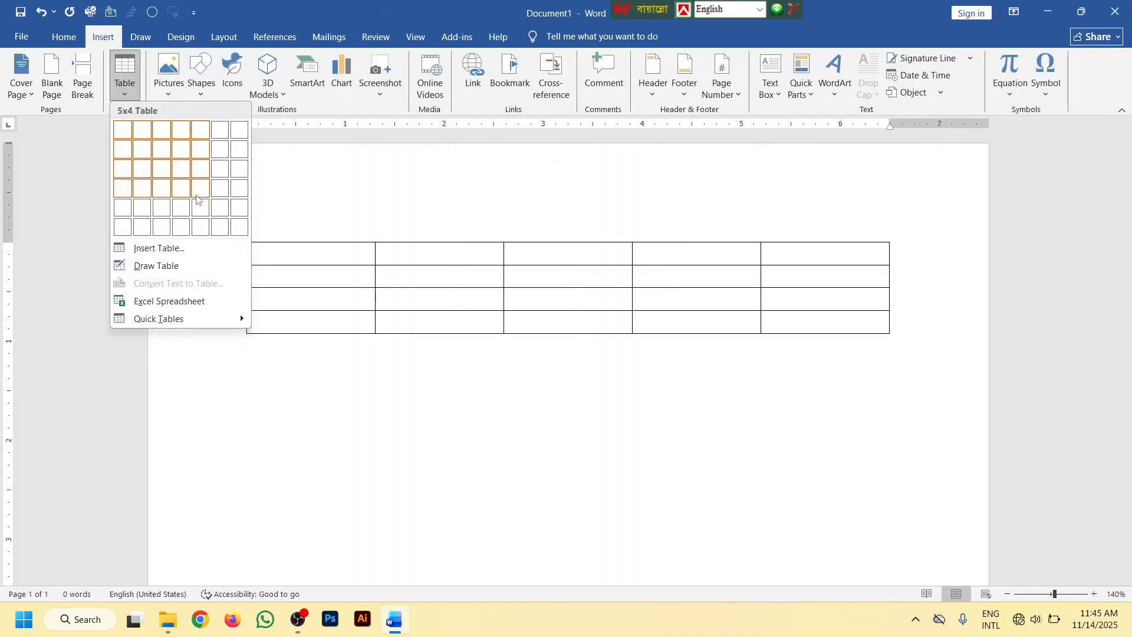
click(177, 249)
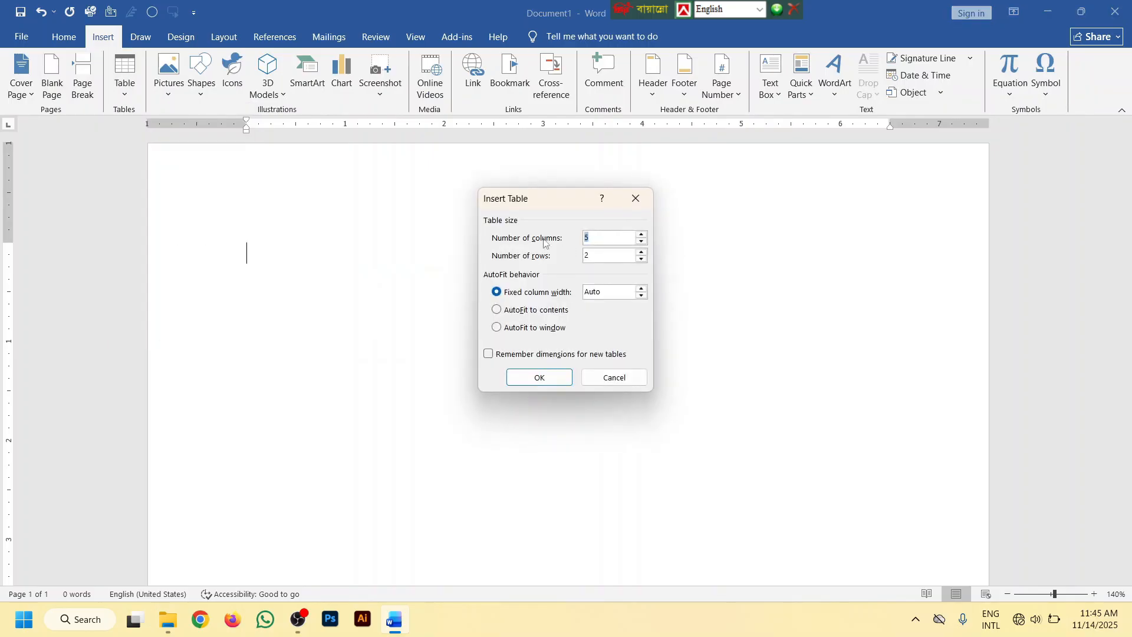
text(10)
text(0)
click(539, 377)
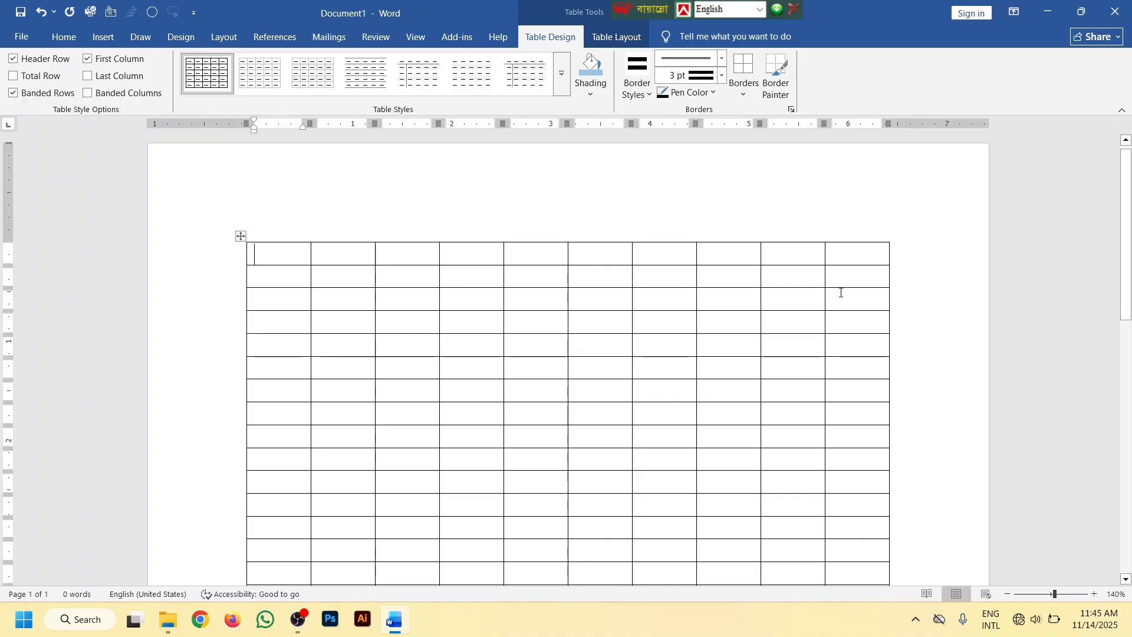
click(101, 38)
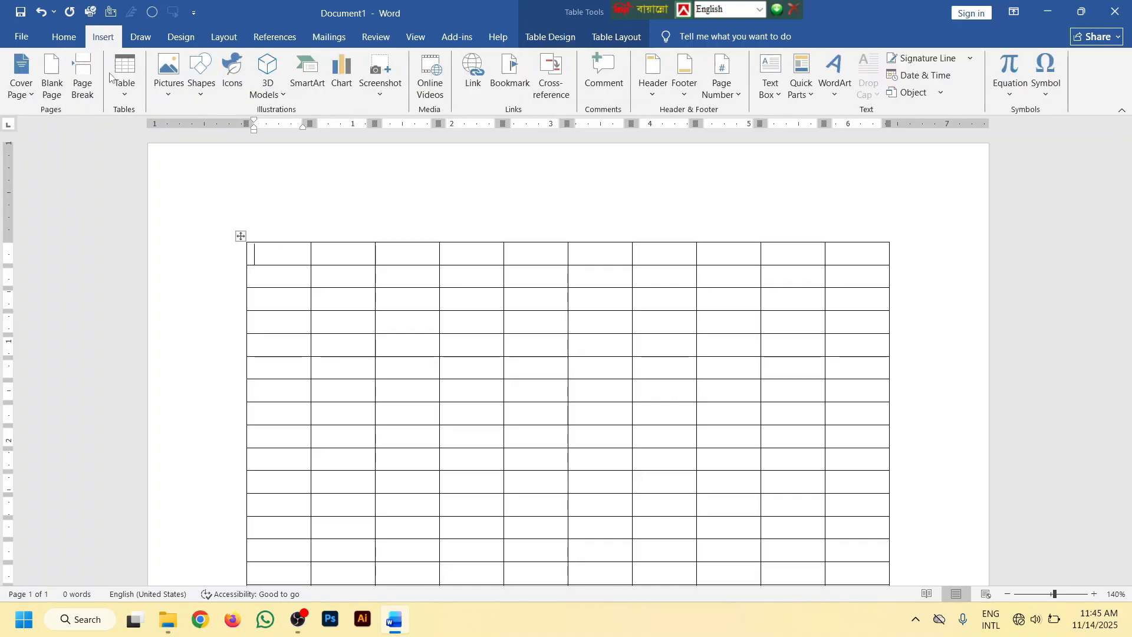
click(124, 77)
click(178, 249)
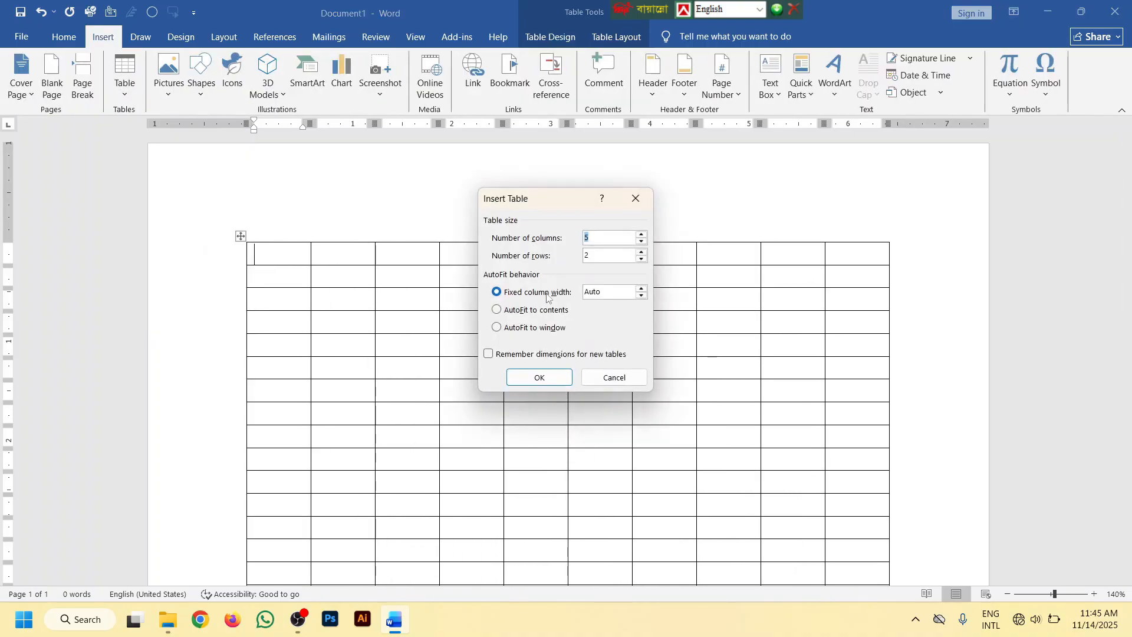
click(642, 289)
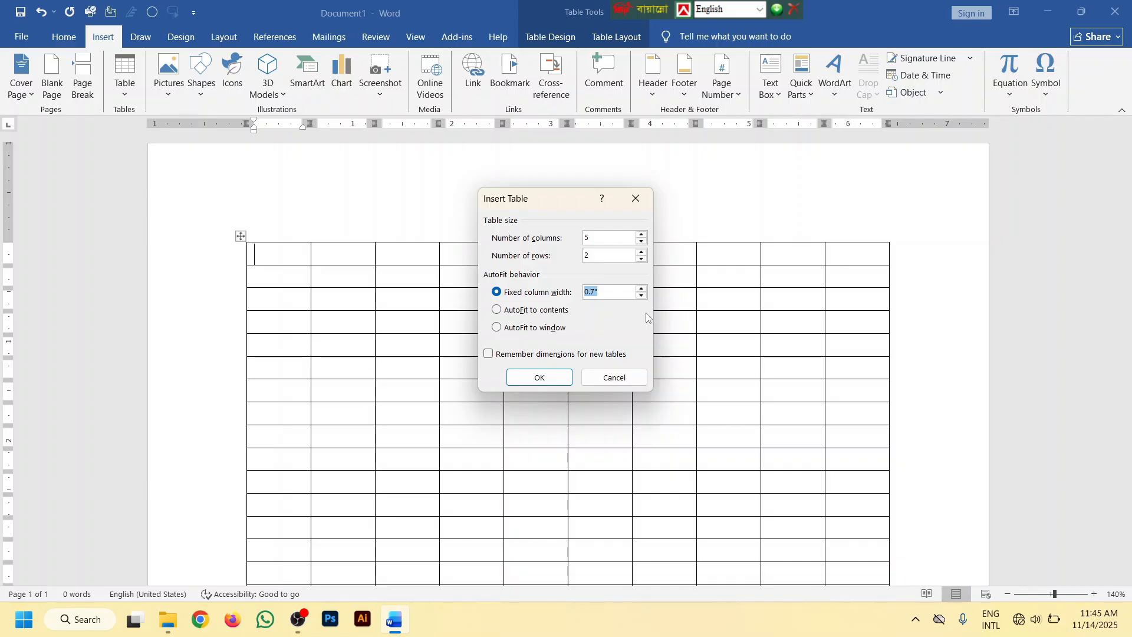
click(624, 377)
Examine the lower end of the table and place the cursor in its last cell
scroll(643, 321, down, 1)
scroll(654, 303, down, 5)
ctrl+scroll(665, 307, down, 5)
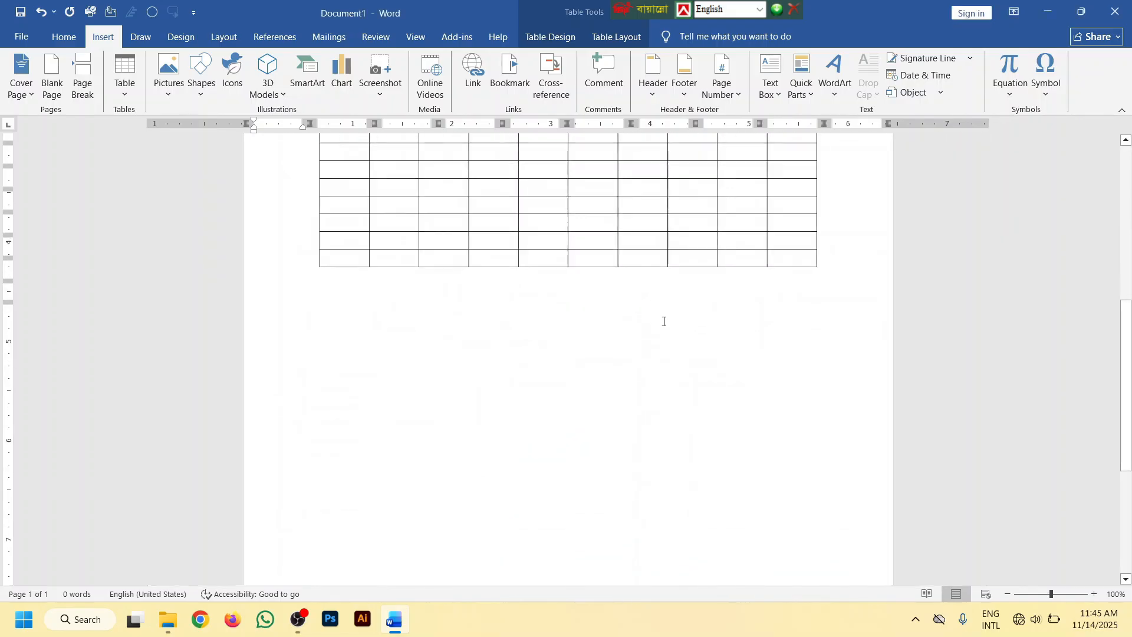
ctrl+scroll(673, 322, up, 2)
scroll(561, 324, up, 6)
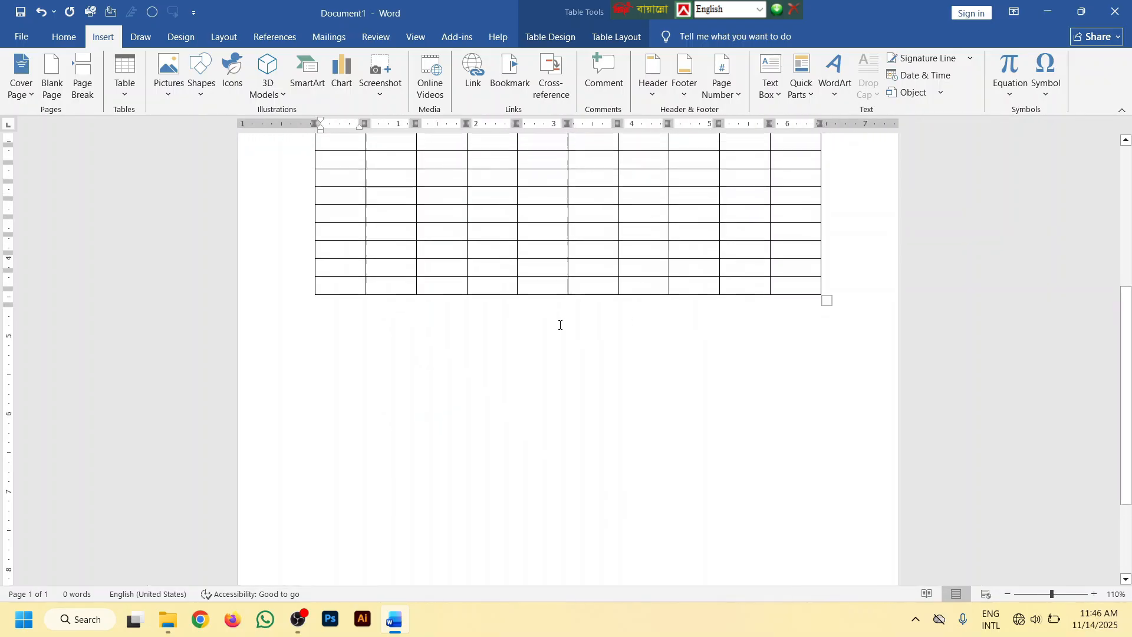
scroll(566, 309, down, 2)
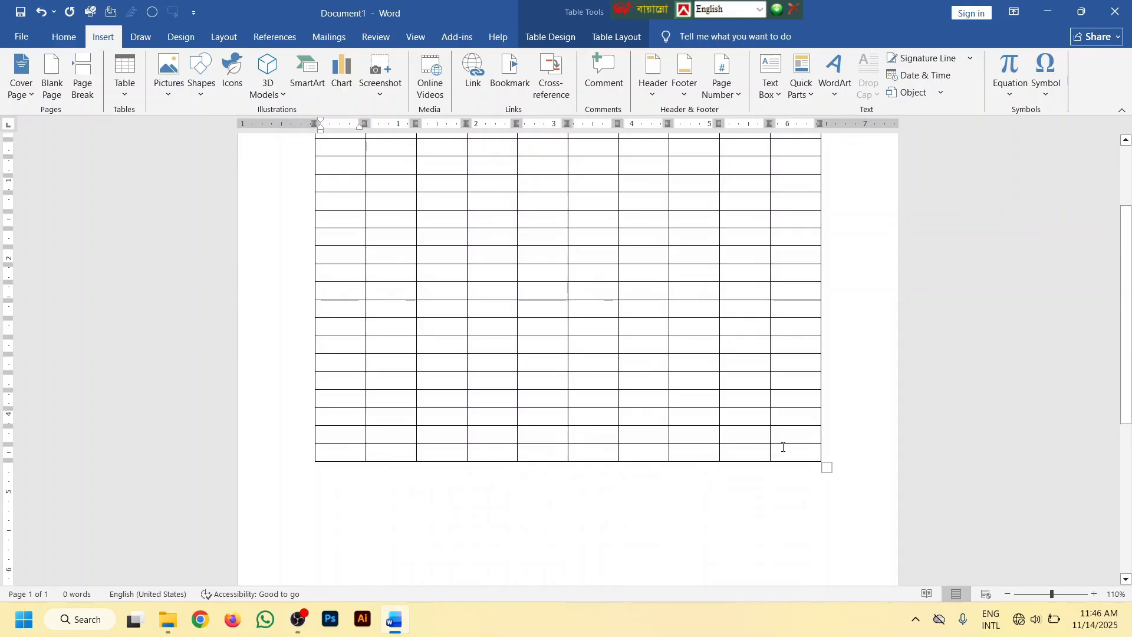
click(783, 450)
click(787, 454)
scroll(794, 470, down, 3)
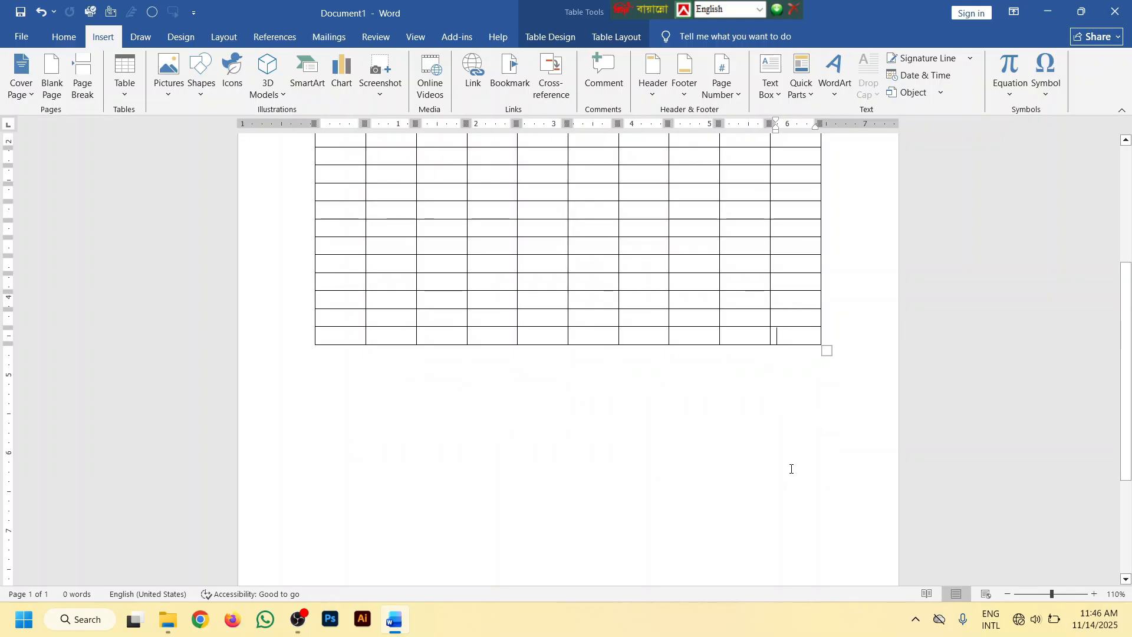
ctrl+scroll(748, 360, up, 3)
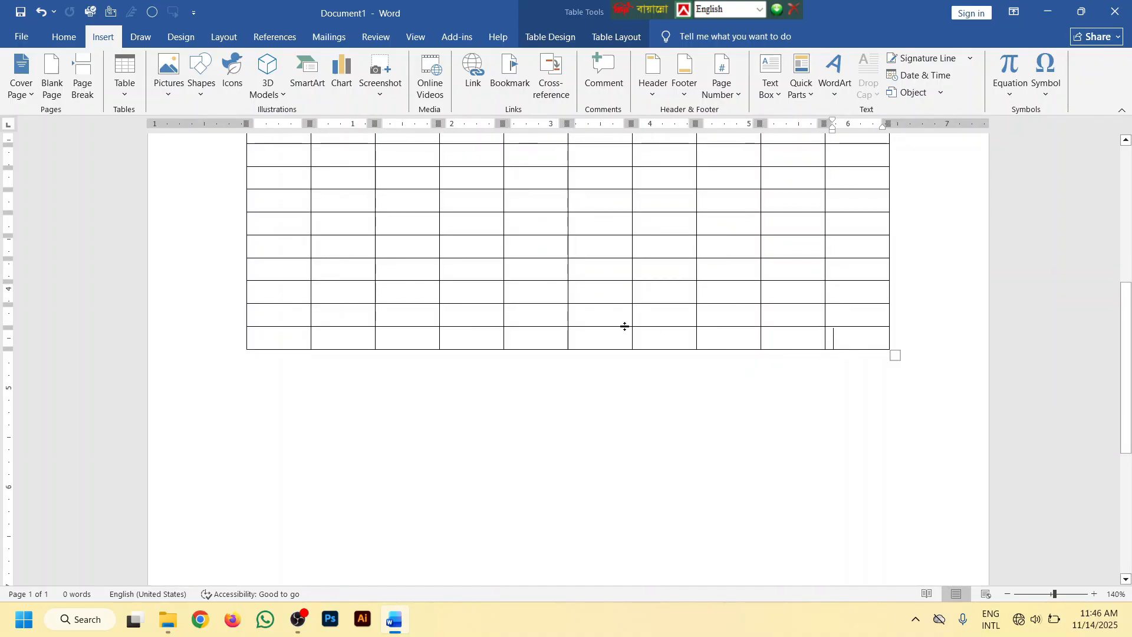
Insert seven new rows directly above the table's last row
click(259, 340)
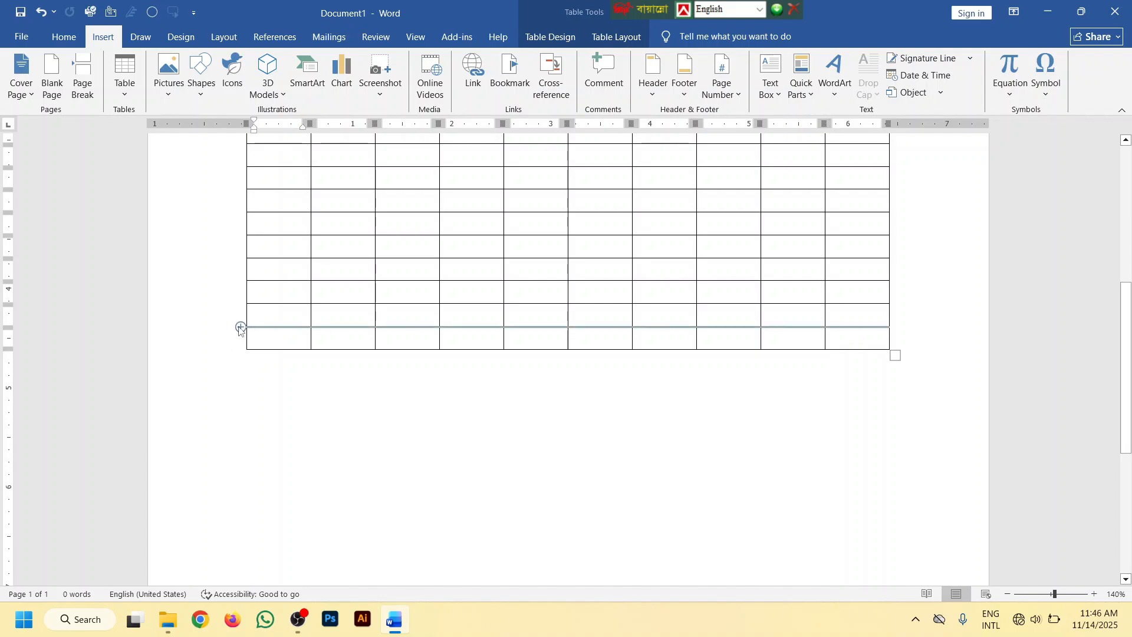
click(240, 328)
click(242, 327)
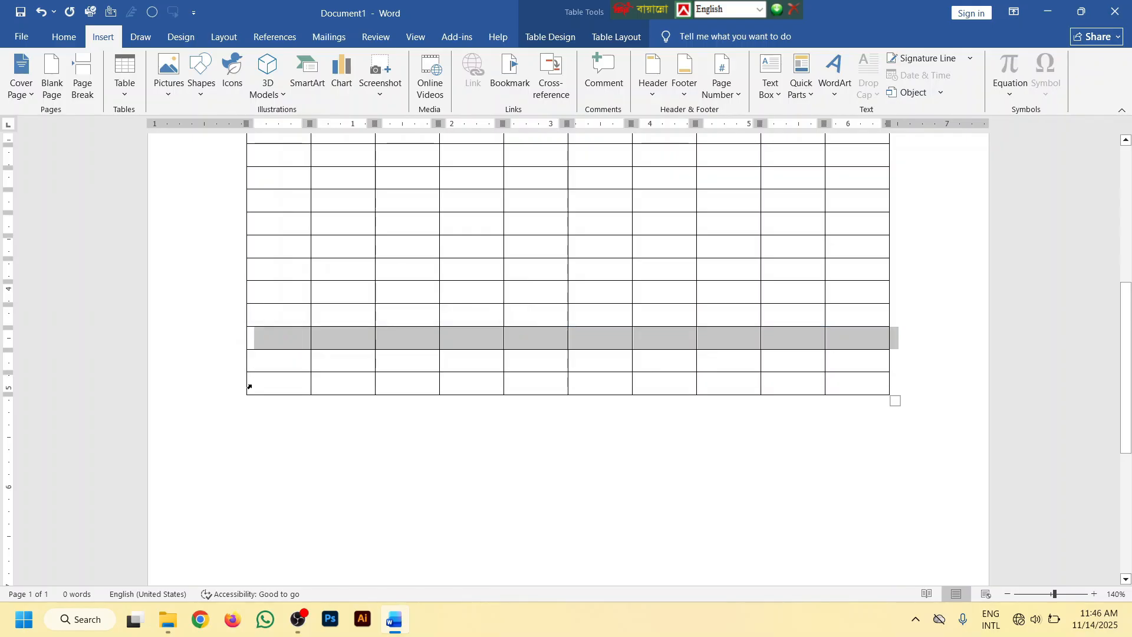
click(241, 372)
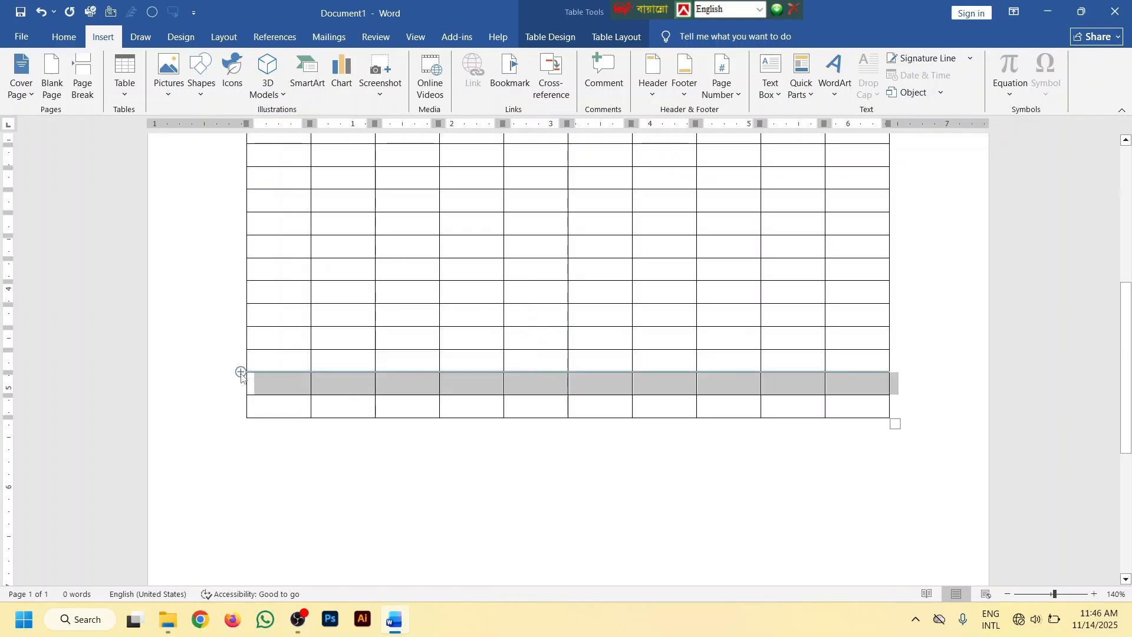
click(241, 372)
click(241, 372)
click(241, 372)
click(241, 372)
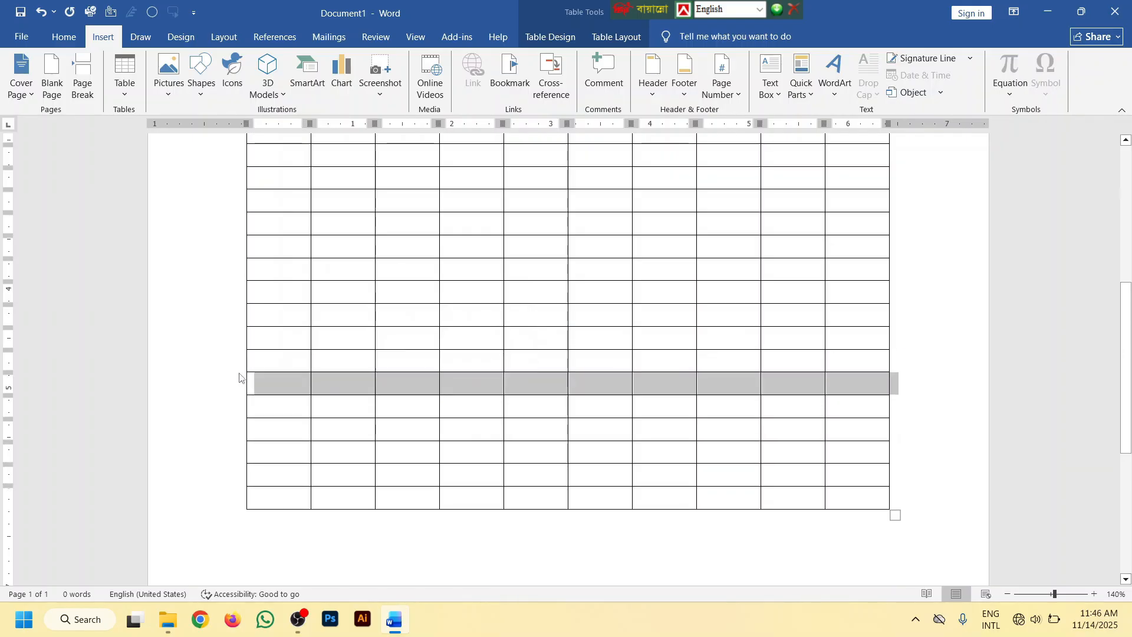
Add one row below the table's last row, starting from the end of that row
click(523, 426)
scroll(578, 379, down, 3)
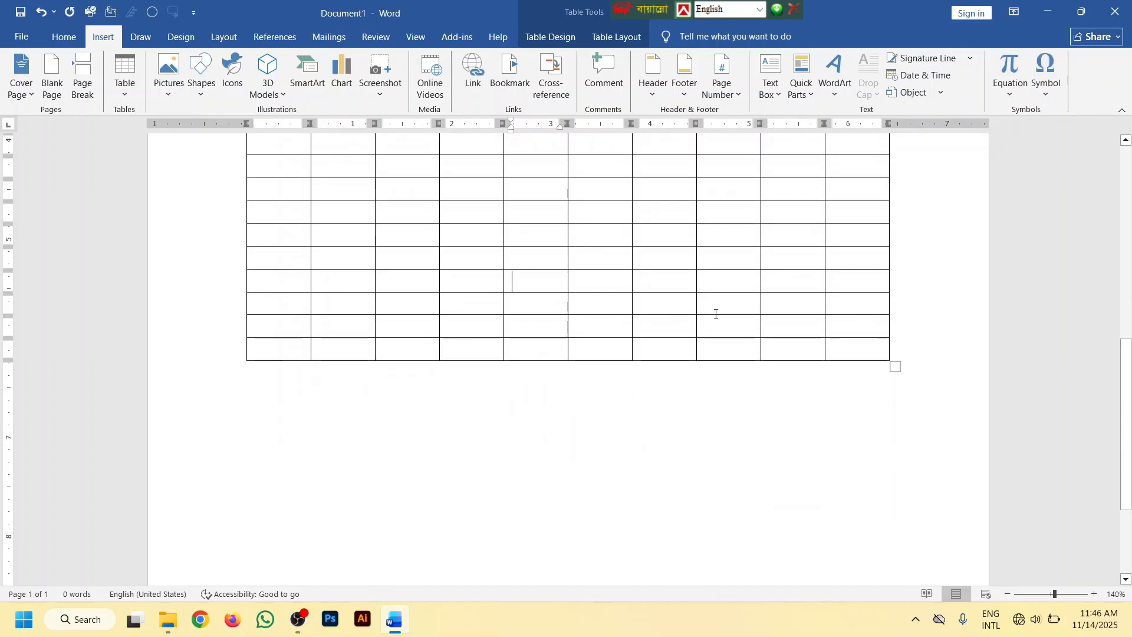
click(895, 347)
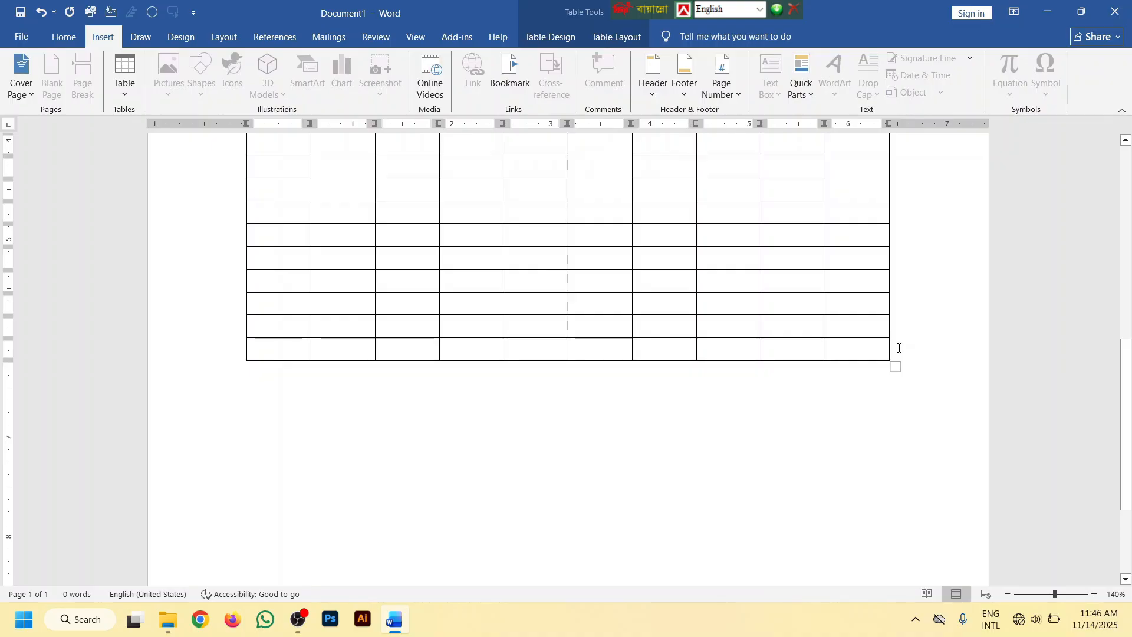
key(Return)
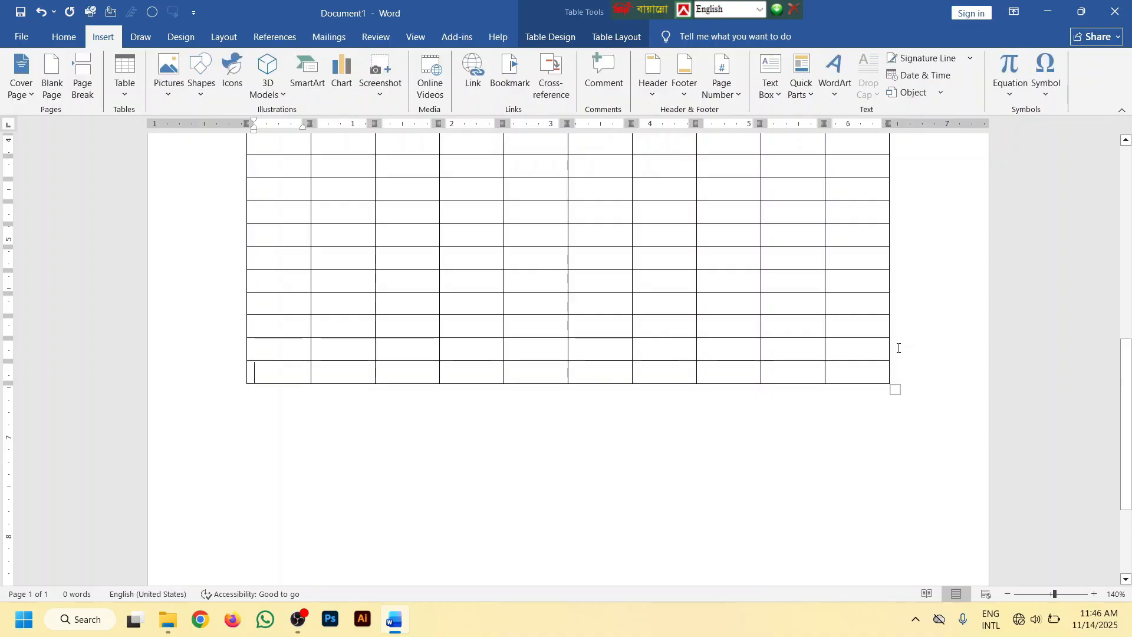
Add four rows near the bottom of the table, each inserted from just outside the right end of an existing row
click(896, 373)
key(Return)
click(896, 374)
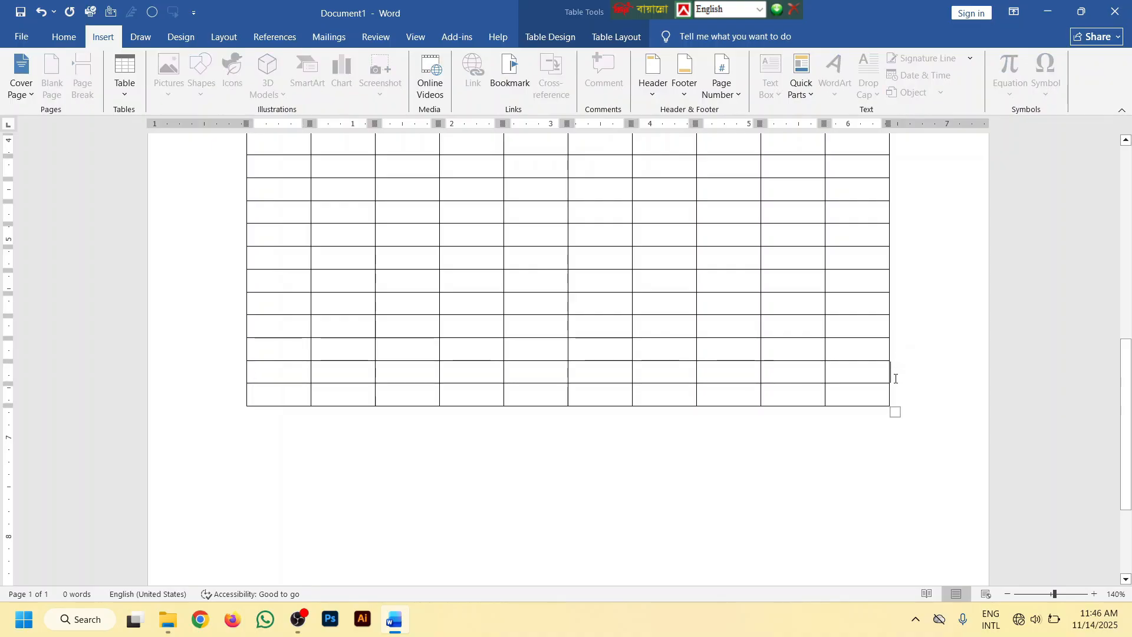
key(Return)
click(894, 403)
key(Return)
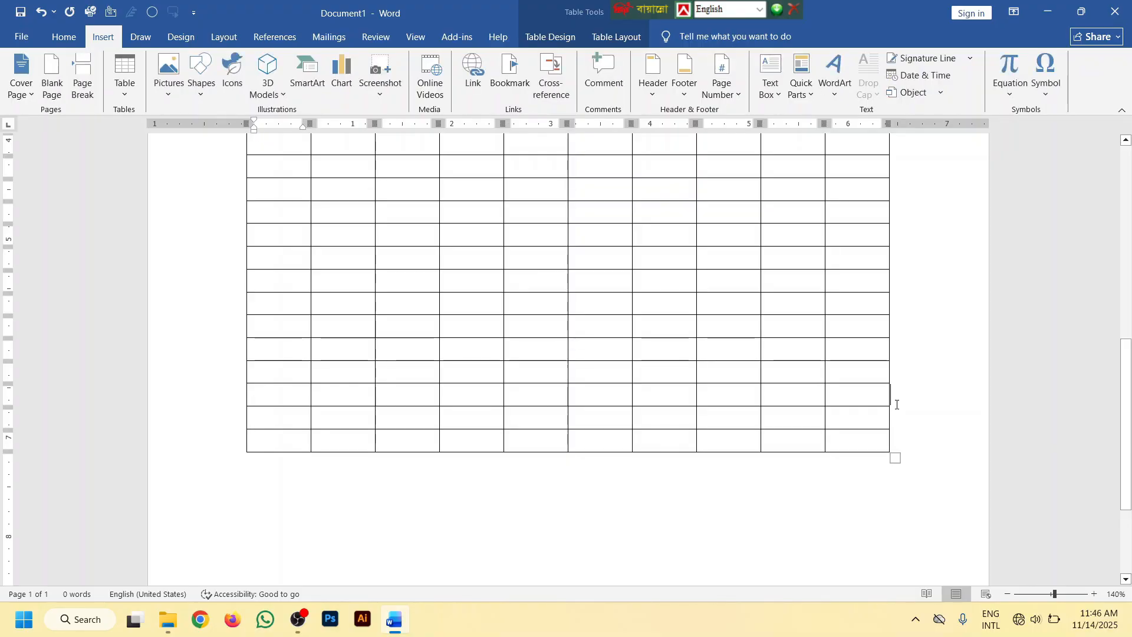
click(897, 401)
key(Return)
scroll(867, 402, down, 3)
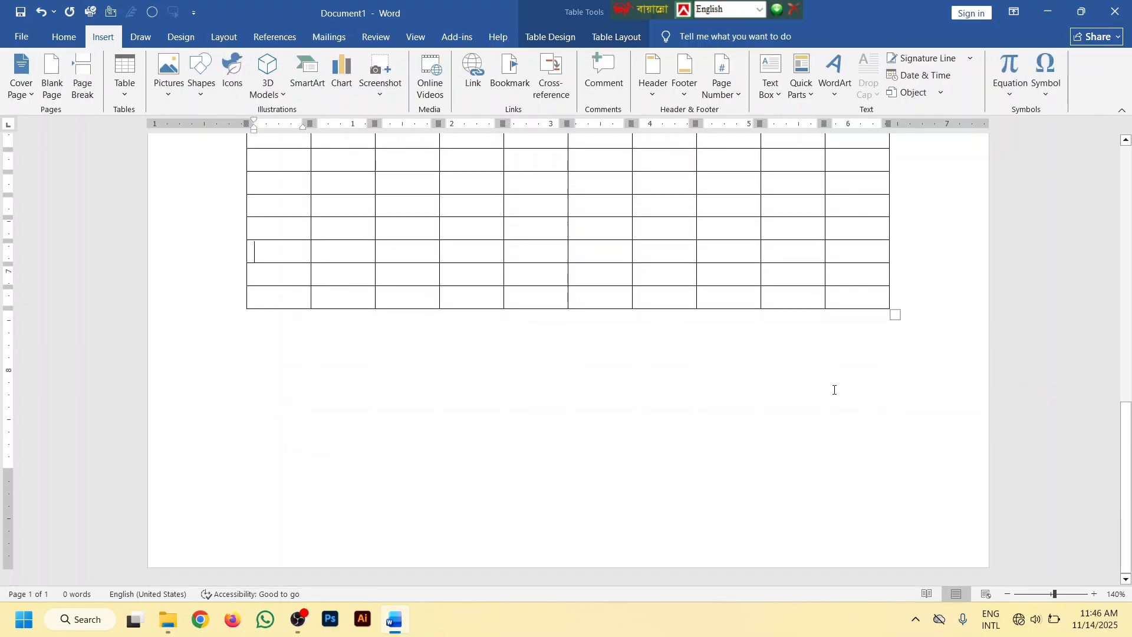
scroll(827, 354, up, 1)
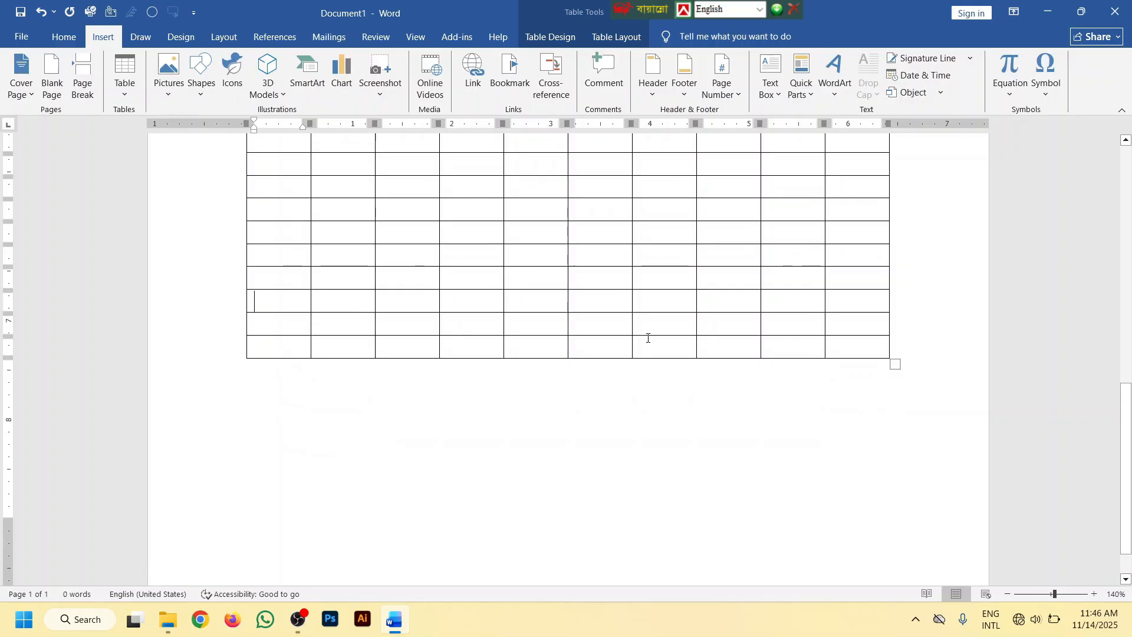
Append seven rows to the table one at a time by advancing past its last cell each time
click(852, 350)
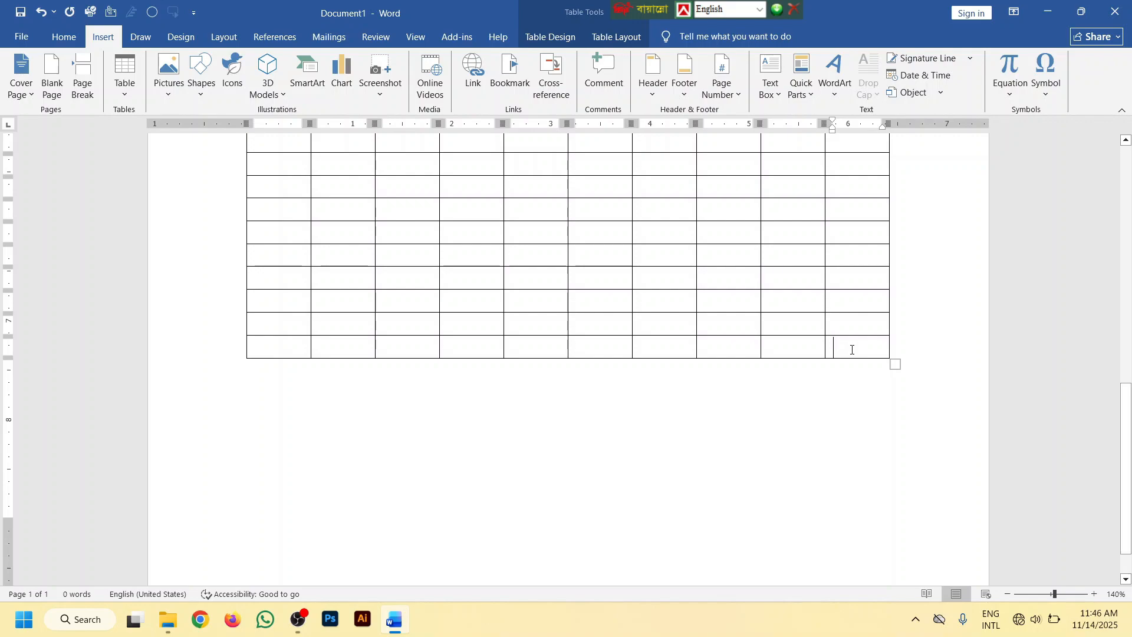
key(Tab)
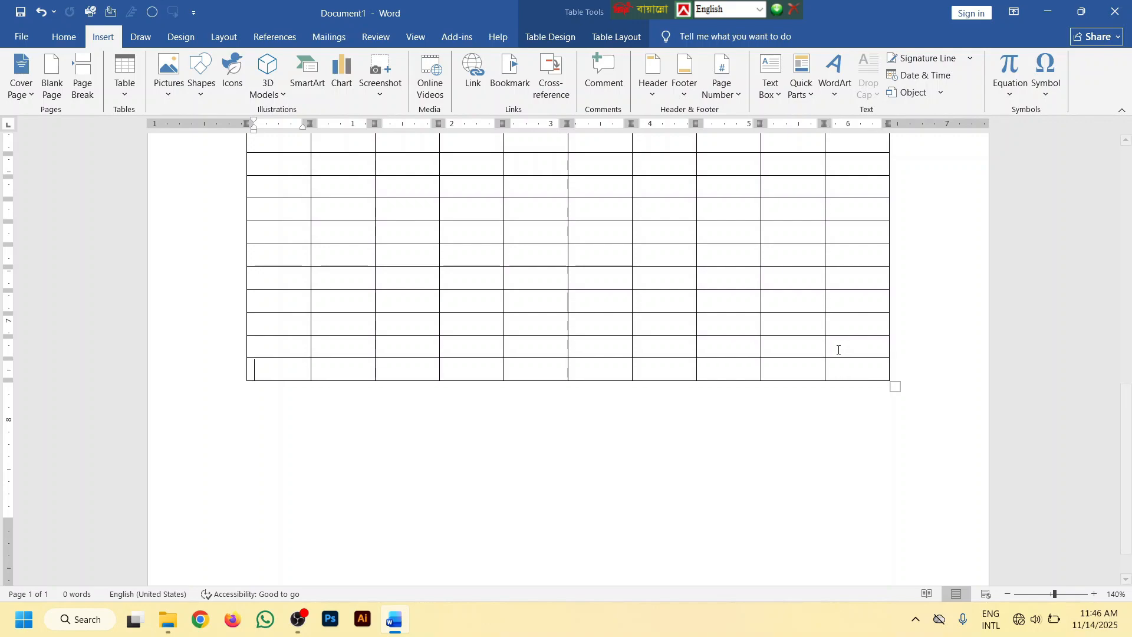
click(839, 367)
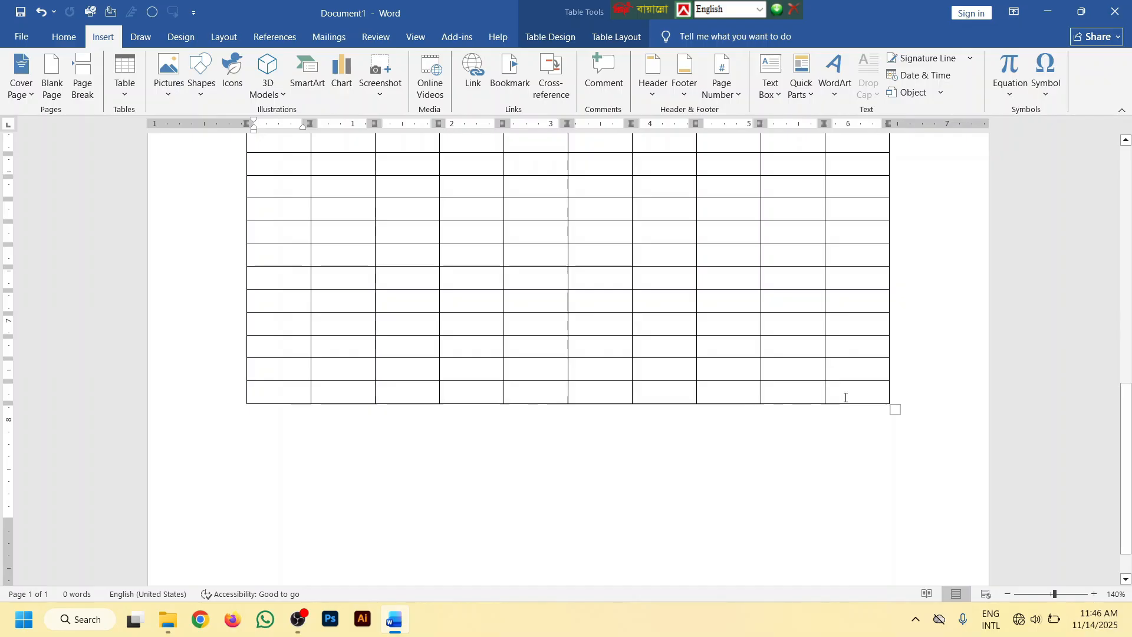
click(844, 393)
key(Tab)
click(841, 414)
key(Tab)
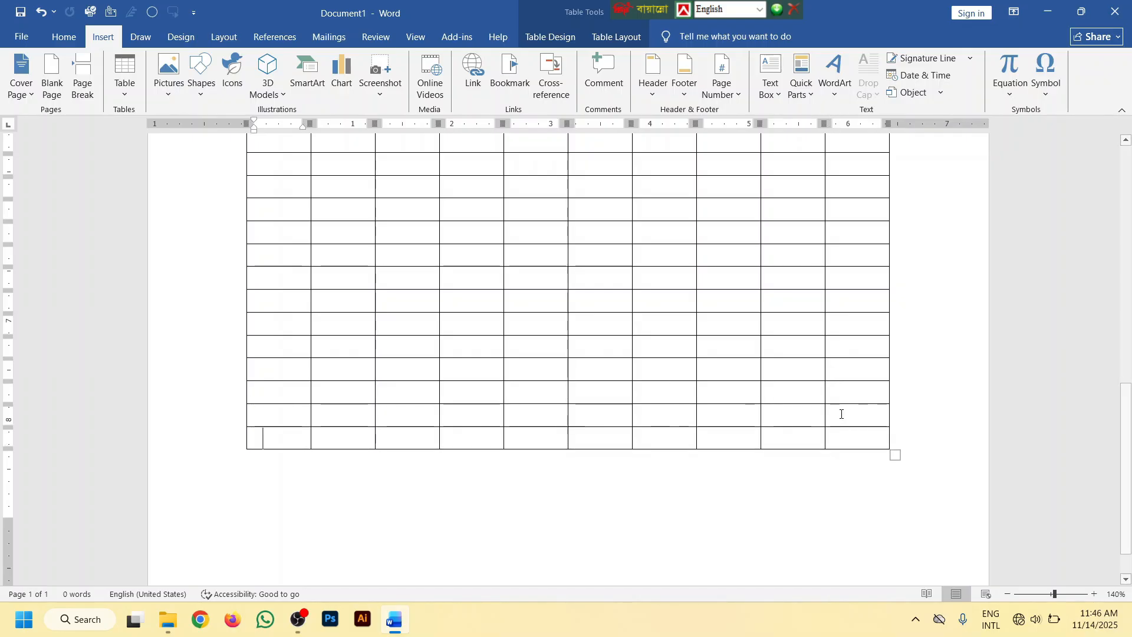
click(837, 443)
key(Tab)
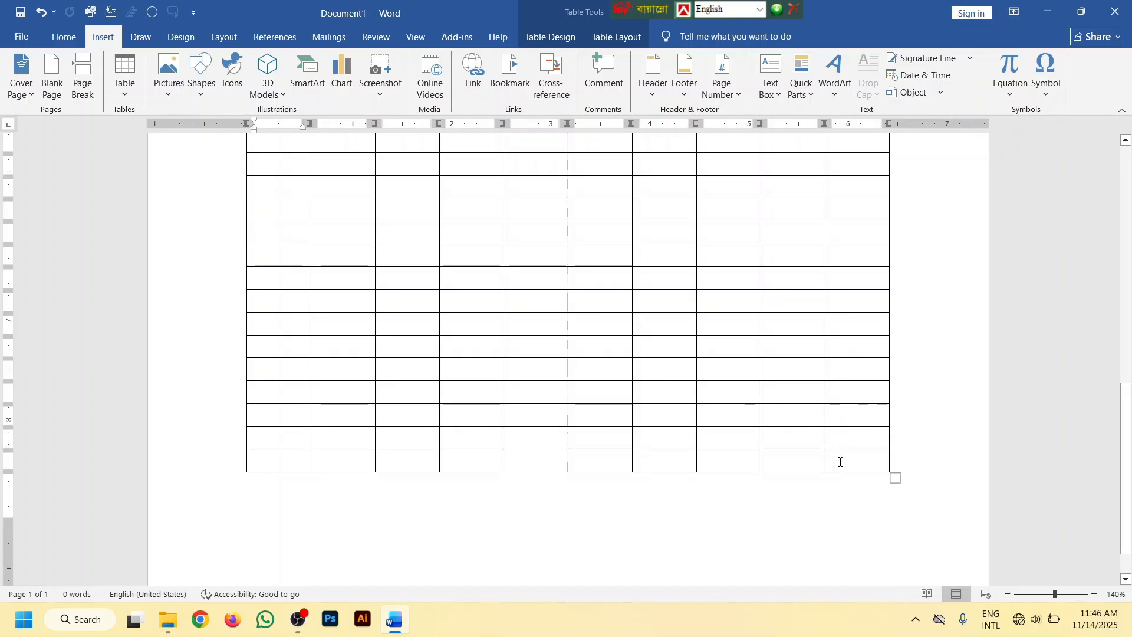
click(840, 462)
key(Tab)
scroll(841, 451, down, 1)
click(844, 432)
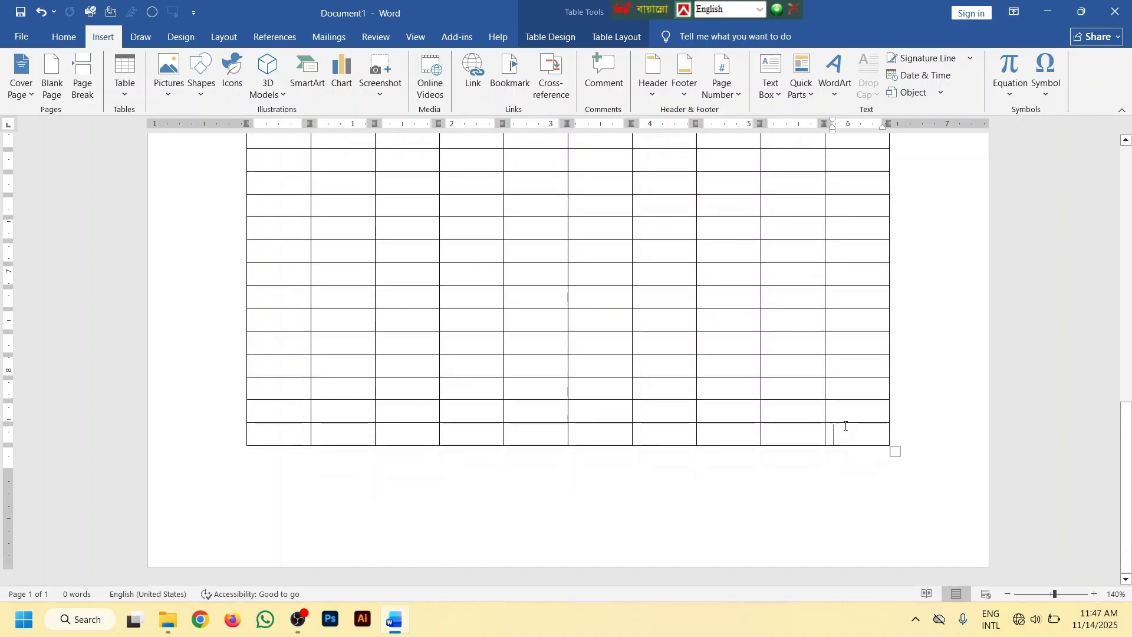
key(Tab)
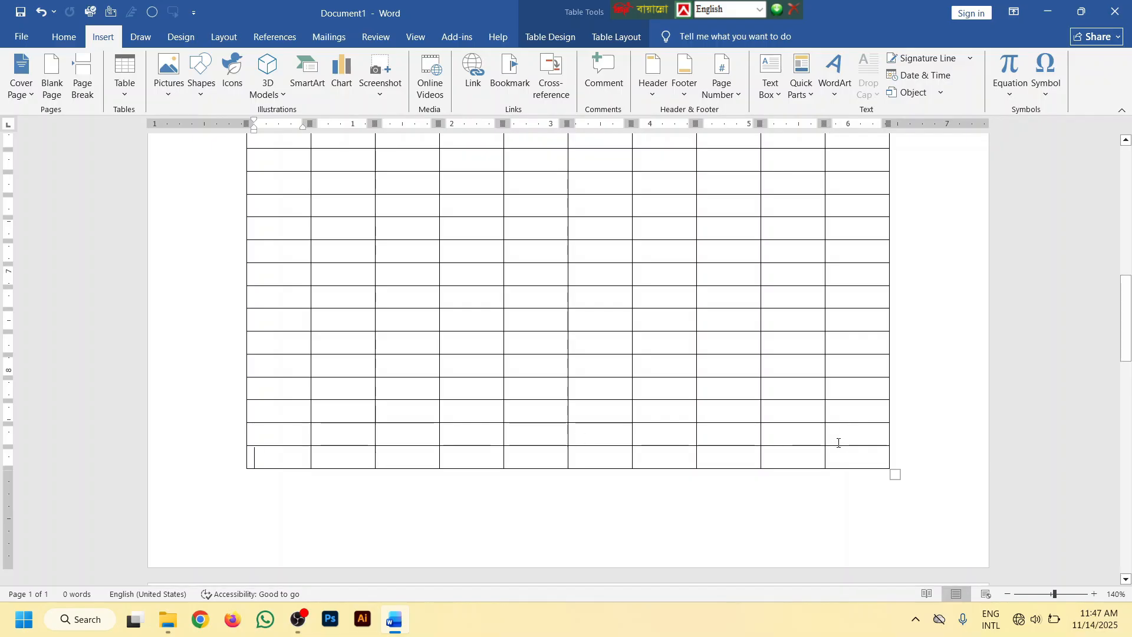
Keep advancing past the last cell to append rows until the table extends about 4 inches down the second page
key(Tab)
key(Tab)
key(Tab)
key(Tab)
key(Tab)
key(Tab)
key(Tab)
key(Tab)
key(Tab)
key(Tab)
key(Tab)
key(Tab)
key(Tab)
key(Tab)
key(Tab)
key(Tab)
key(Tab)
key(Tab)
key(Tab)
key(Tab)
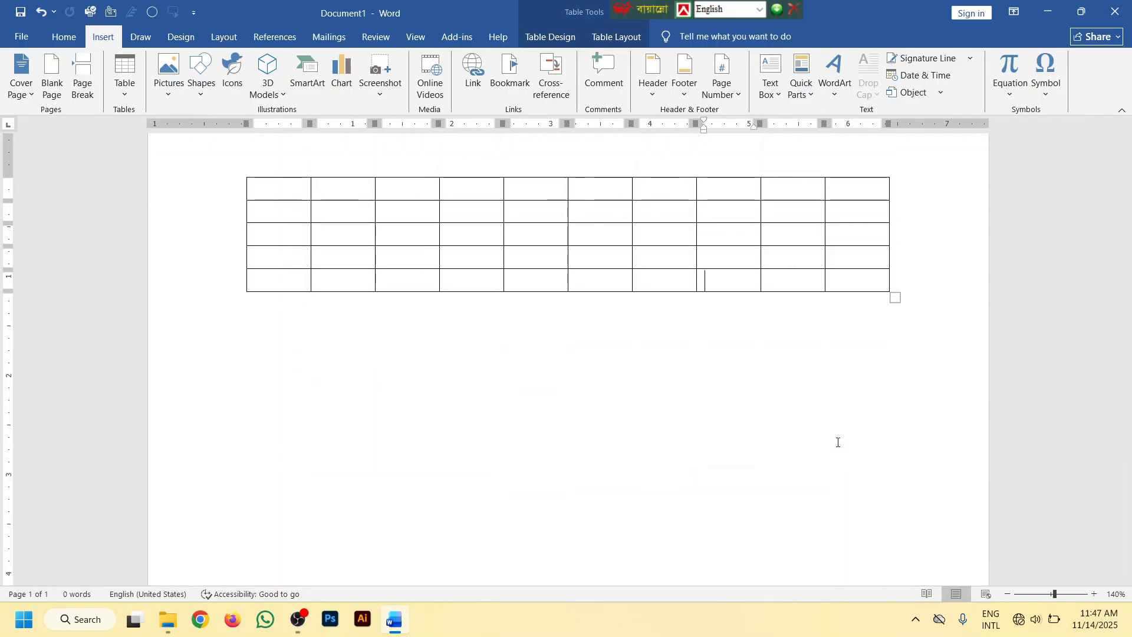
key(Tab)
key(Tab)
key(Tab)
key(Tab)
key(Tab)
key(Tab)
key(Tab)
key(Tab)
key(Tab)
key(Tab)
key(Tab)
key(Tab)
key(Tab)
key(Tab)
key(Tab)
key(Tab)
key(Tab)
key(Tab)
key(Tab)
key(Tab)
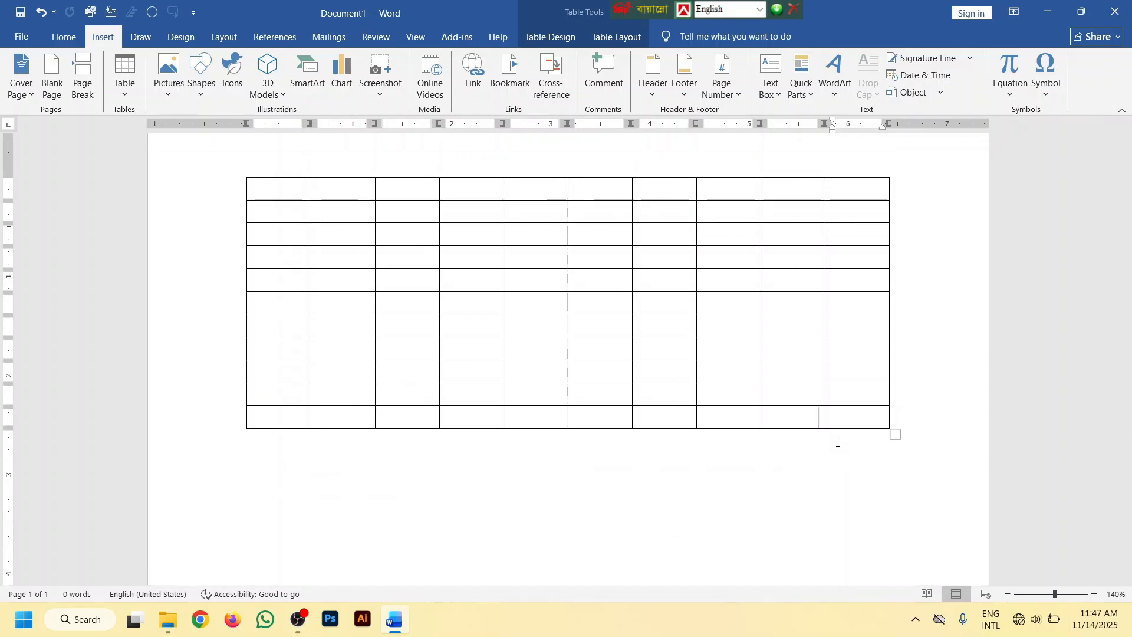
key(Tab)
key(Tab)
key(Tab)
key(Tab)
key(Tab)
key(Tab)
key(Tab)
key(Tab)
key(Tab)
key(Tab)
key(Tab)
key(Tab)
key(Tab)
key(Tab)
key(Tab)
key(Tab)
key(Tab)
key(Tab)
key(Tab)
key(Tab)
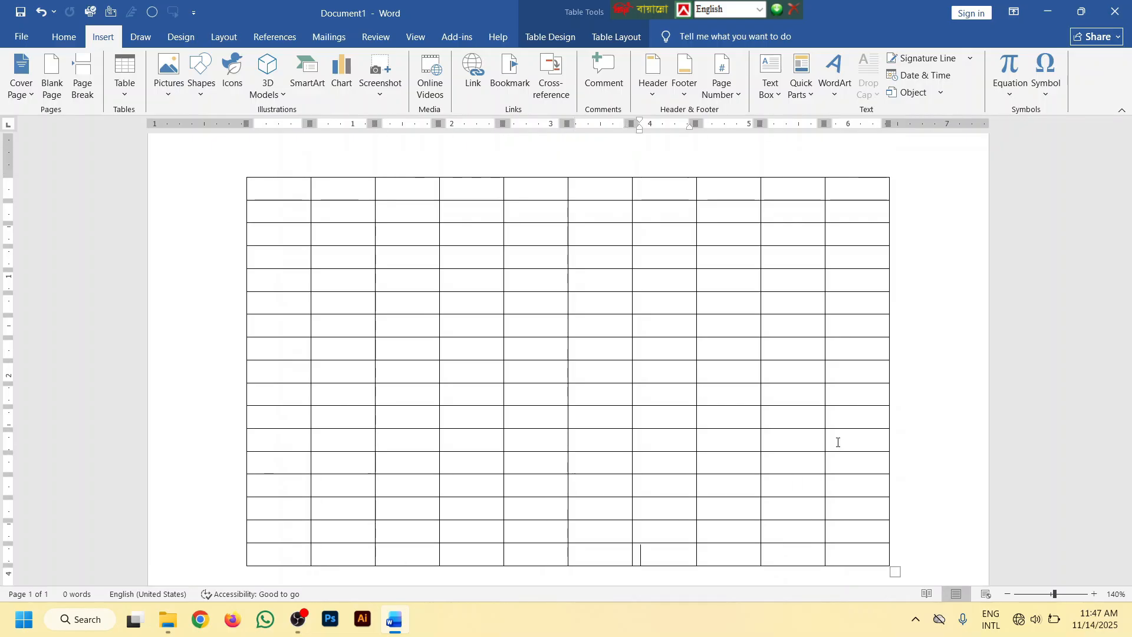
key(Tab)
key(Tab)
key(Tab)
key(Tab)
key(Tab)
key(Tab)
key(Tab)
key(Tab)
key(Tab)
key(Tab)
key(Tab)
key(Tab)
key(Tab)
key(Tab)
key(Tab)
Select the table's last 12 rows, insert the same number of rows below them, and clear the selection
scroll(815, 438, down, 3)
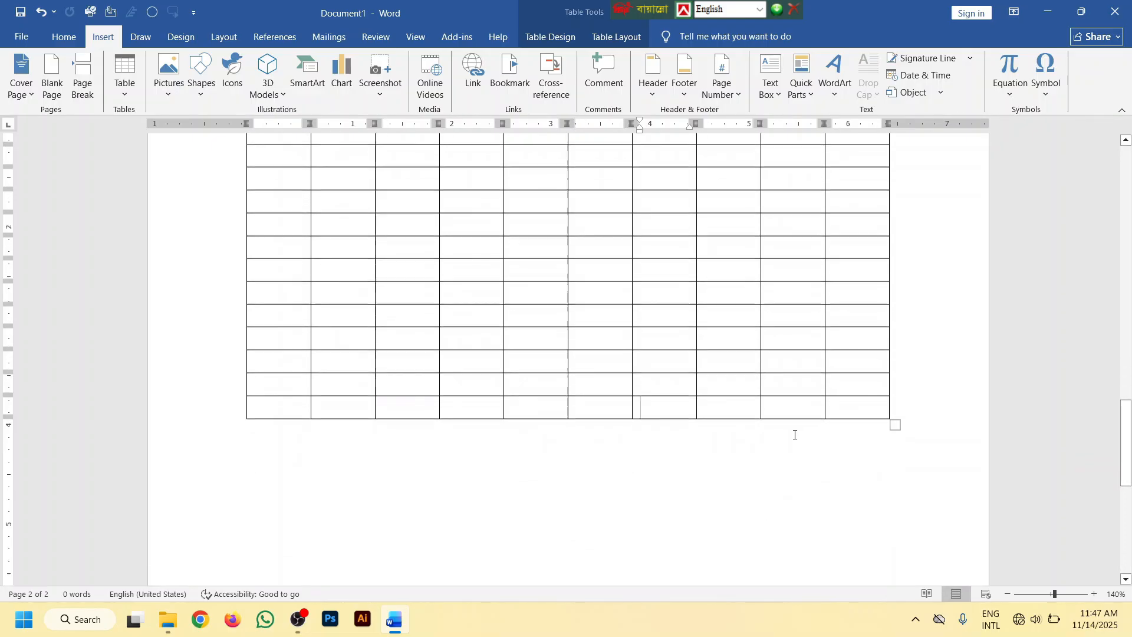
drag(828, 413, 296, 243)
click(845, 420)
drag(849, 411, 271, 155)
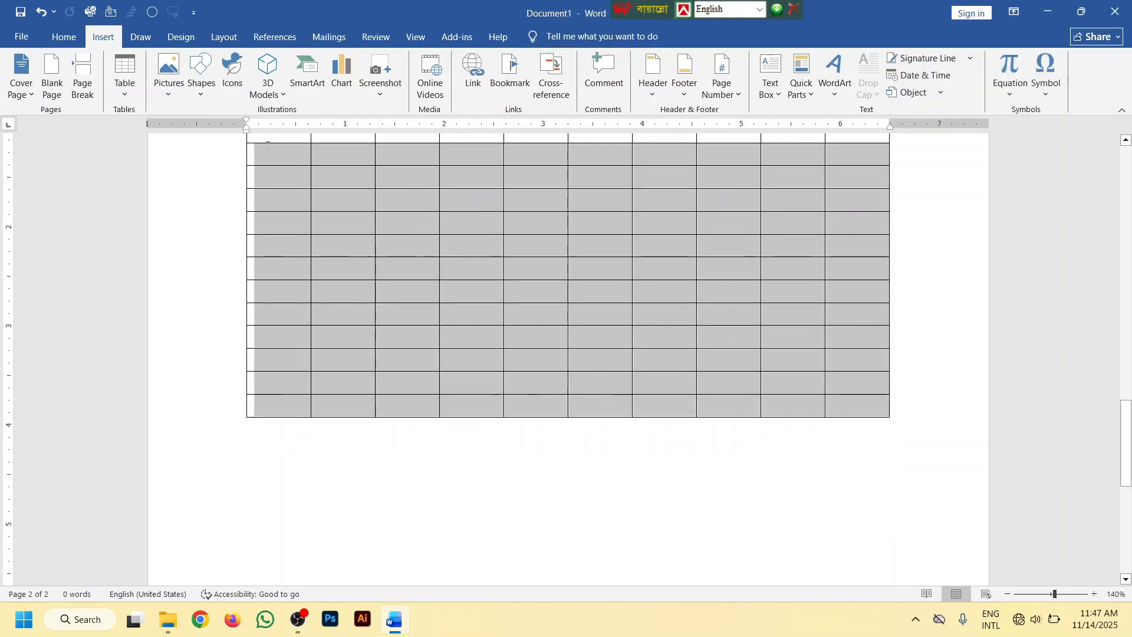
right_click(462, 172)
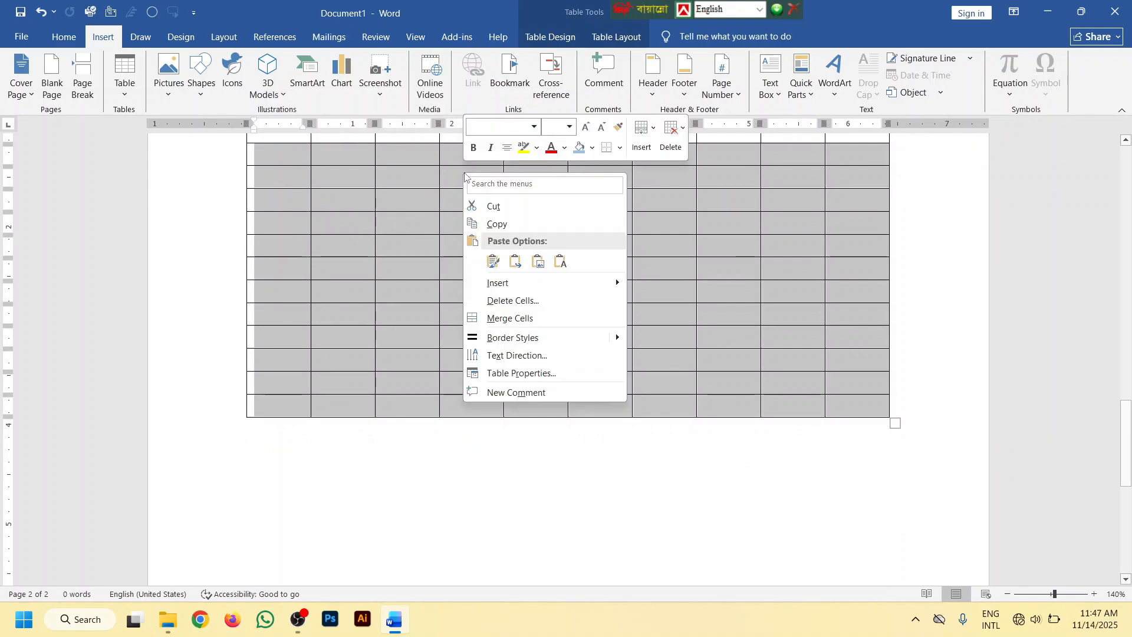
mouse_move(557, 292)
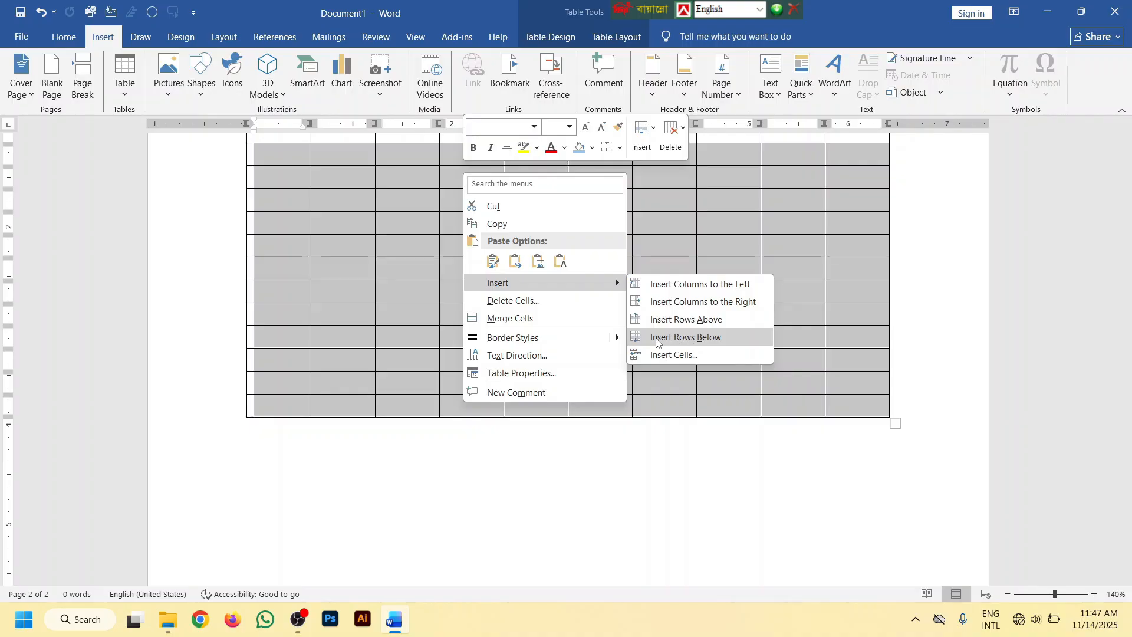
click(691, 342)
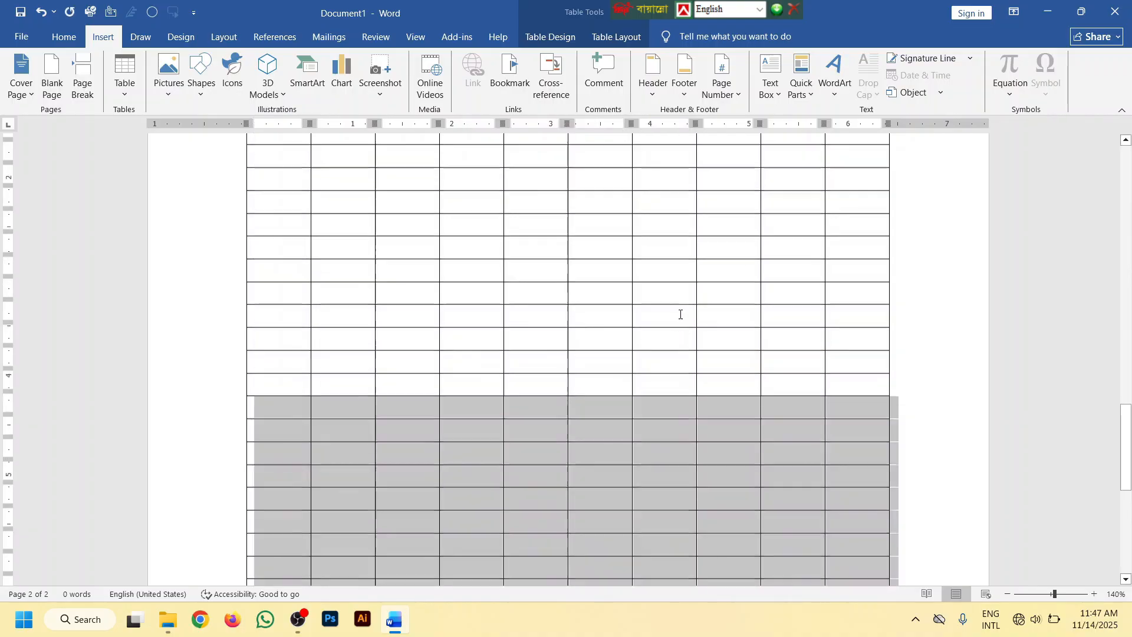
scroll(681, 314, down, 5)
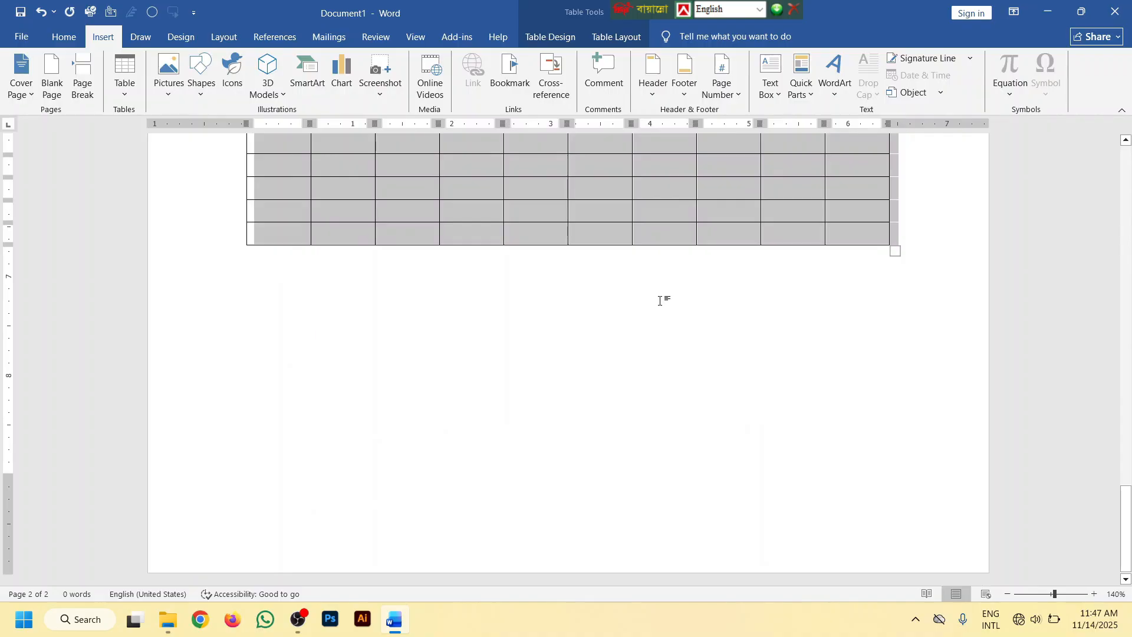
scroll(660, 300, up, 5)
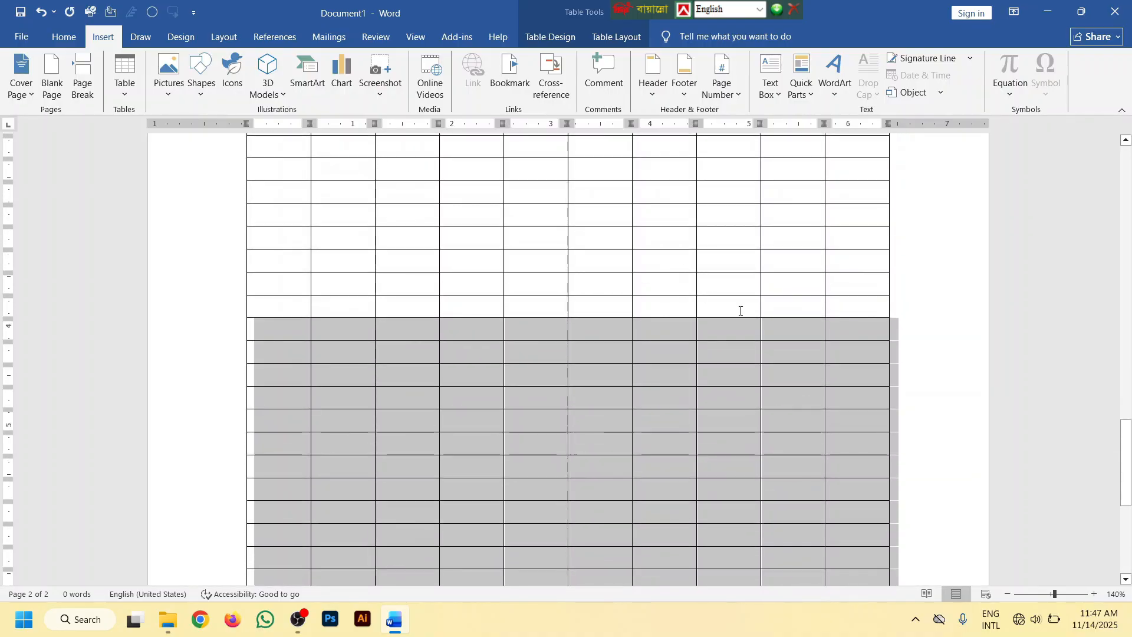
click(763, 392)
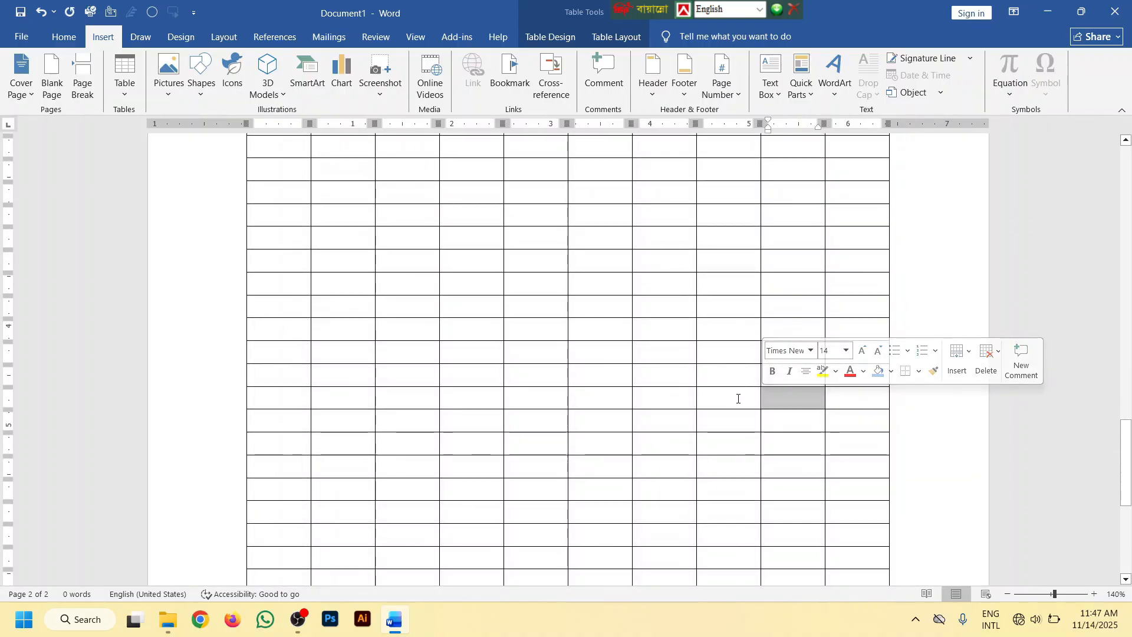
click(737, 398)
Delete the table's last row using the Delete Cells option Shift cells left
scroll(735, 397, down, 3)
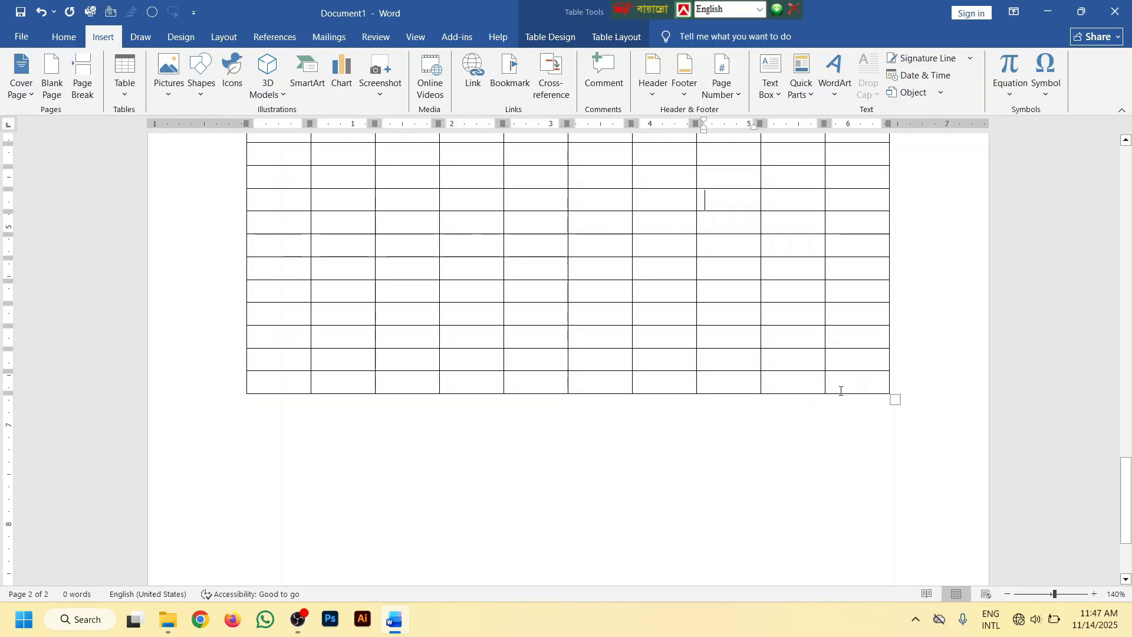
drag(843, 383, 227, 379)
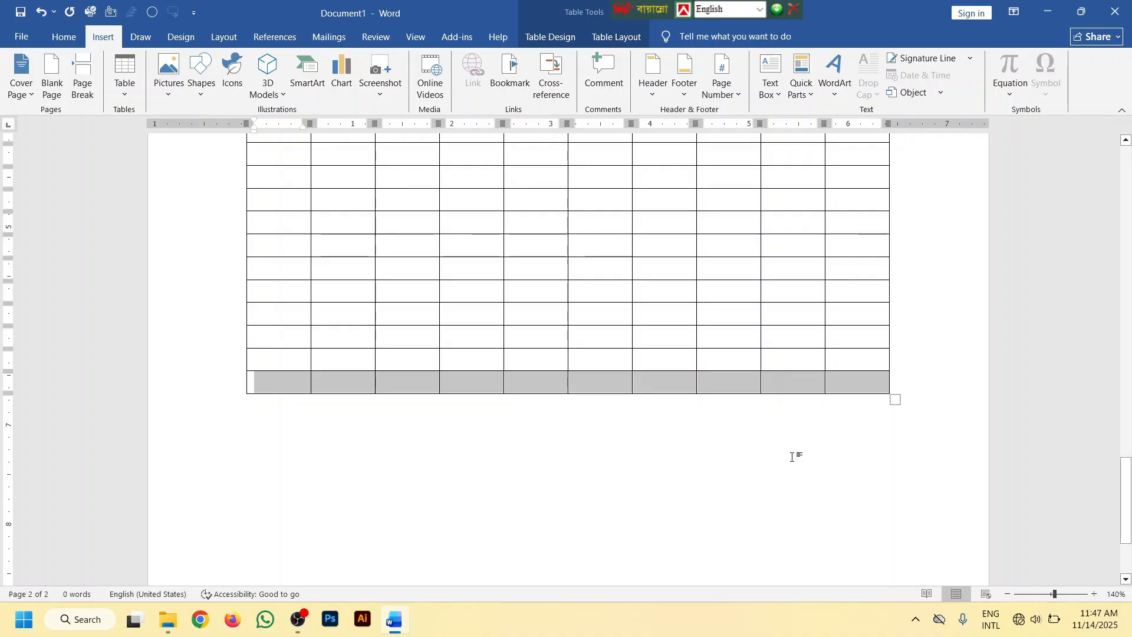
key(BackSpace)
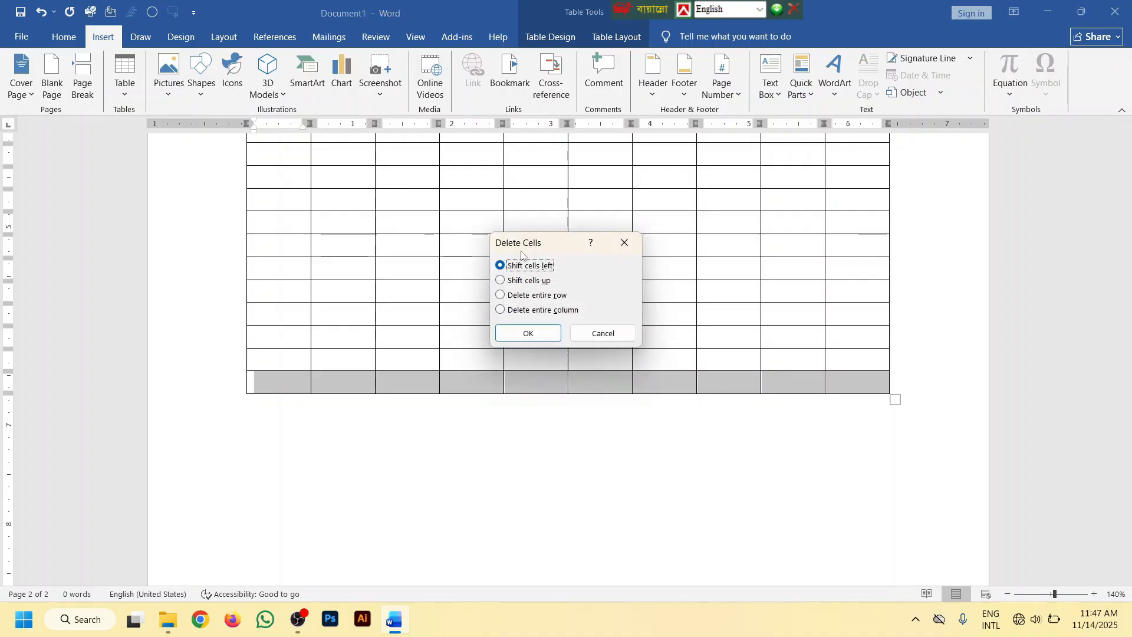
click(528, 332)
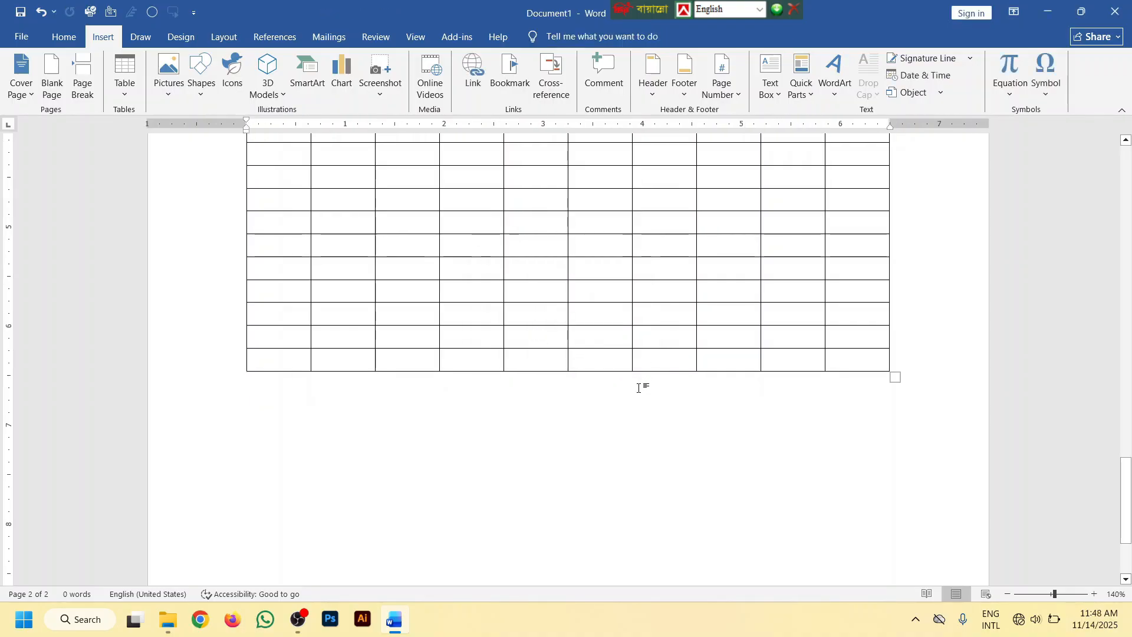
Delete the table's last three rows together using Delete Cells with Shift cells left
scroll(768, 422, up, 3)
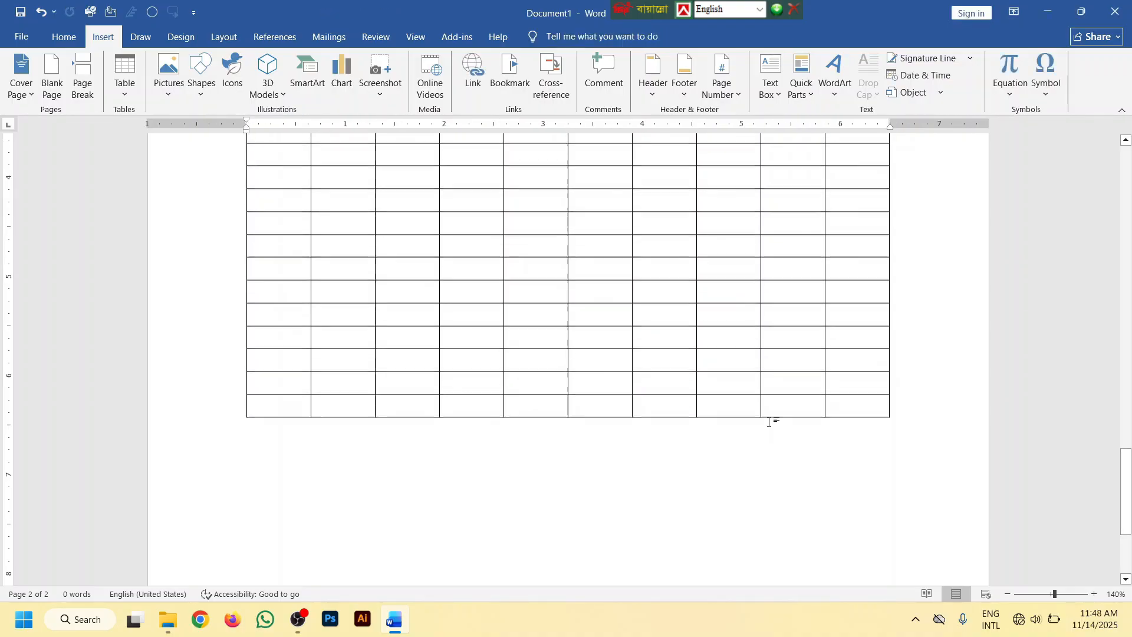
drag(842, 457, 285, 400)
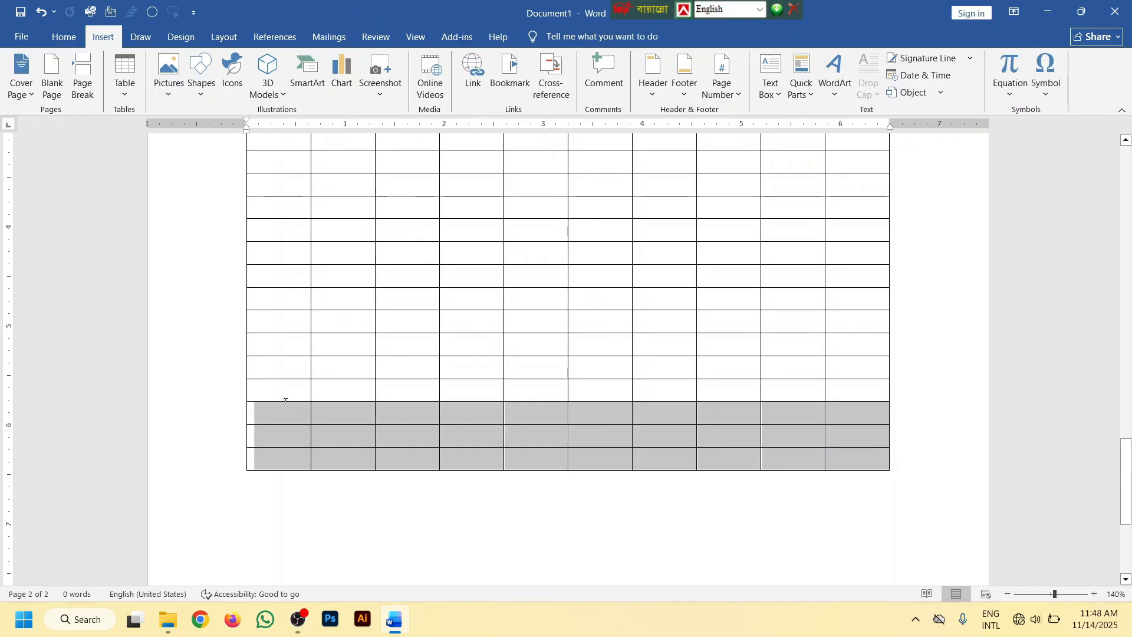
right_click(458, 412)
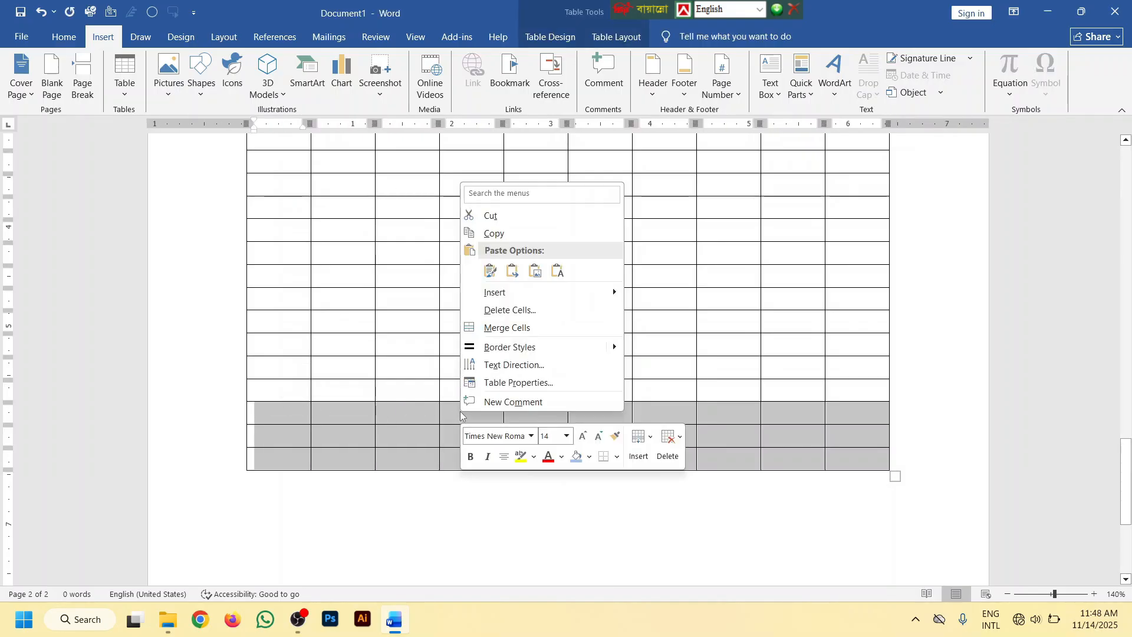
click(506, 309)
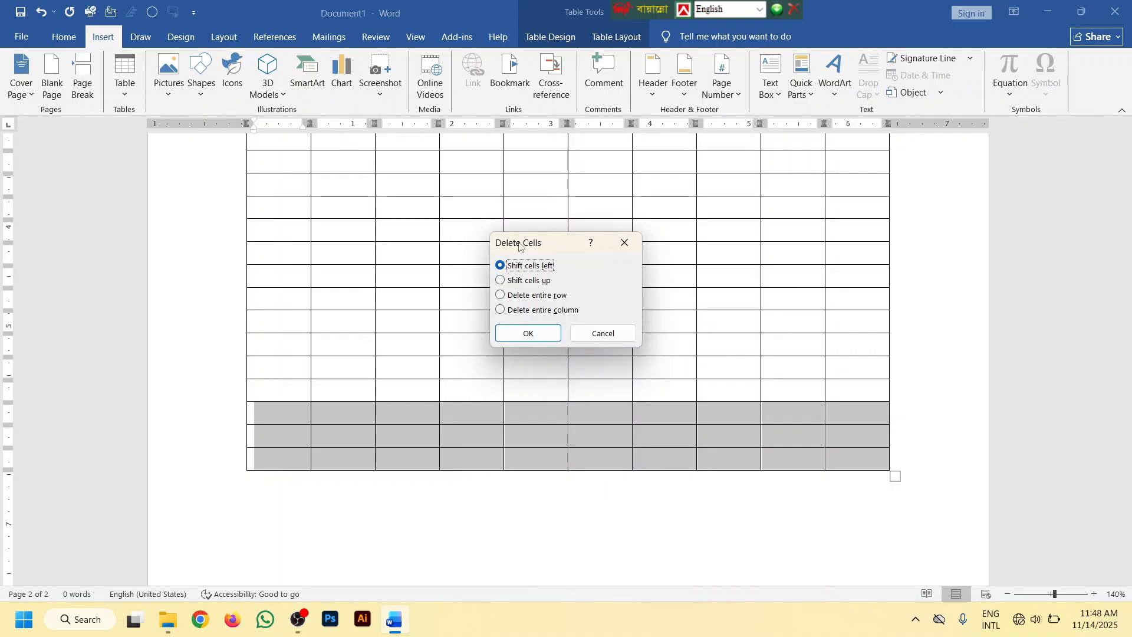
click(519, 333)
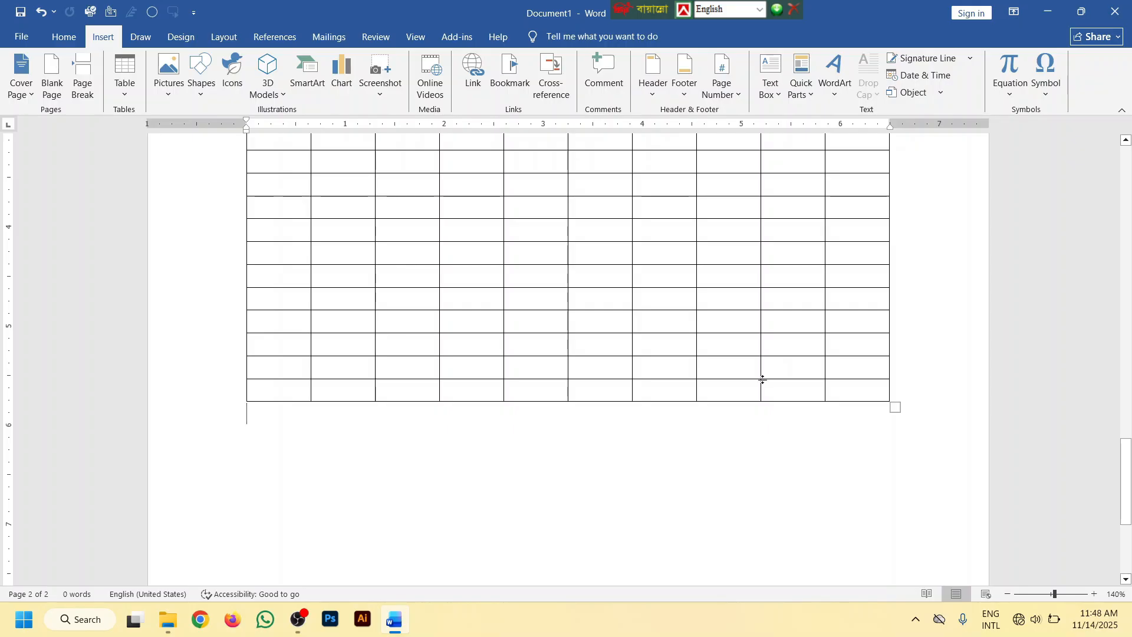
Place the cursor in the first row's last cell and review the table down to its end at 80% zoom
scroll(762, 379, up, 10)
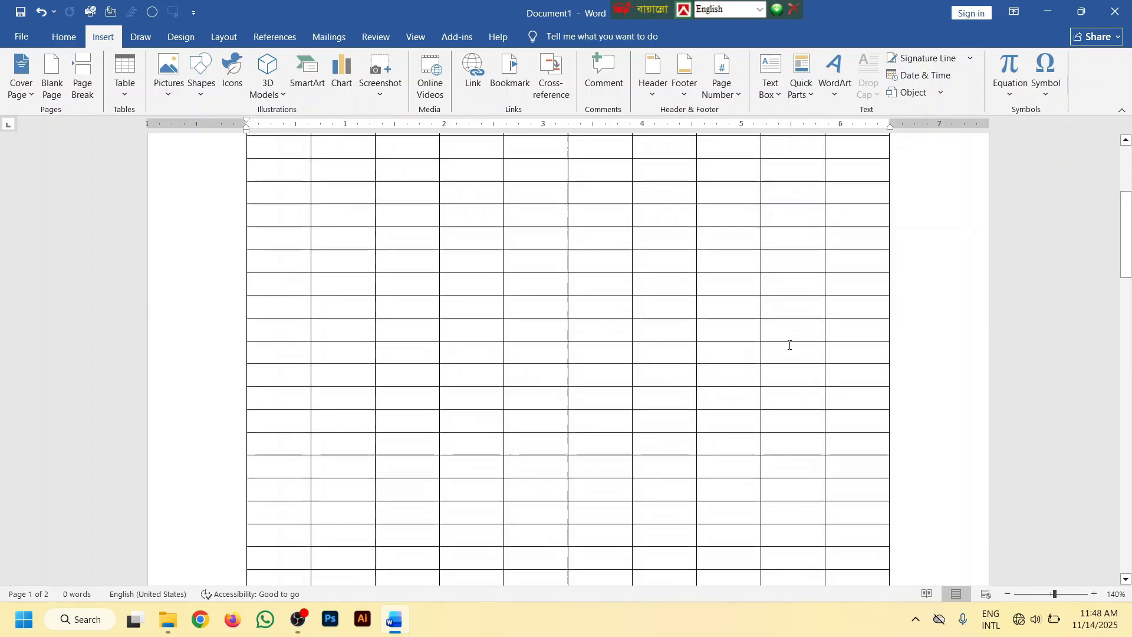
scroll(790, 344, up, 3)
click(859, 263)
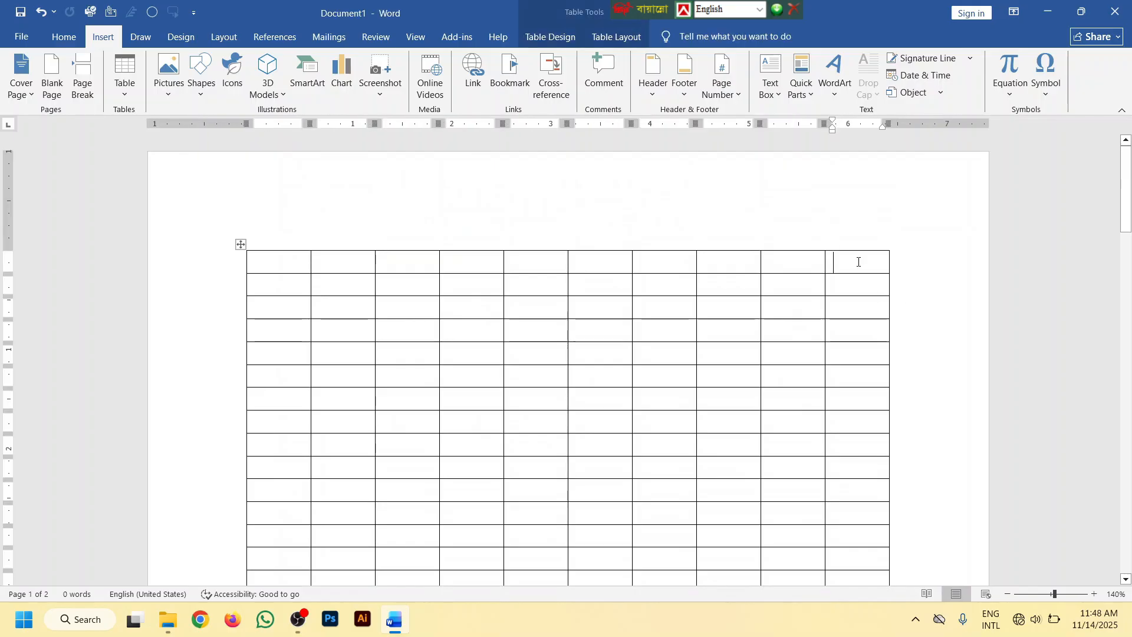
ctrl+scroll(563, 283, down, 6)
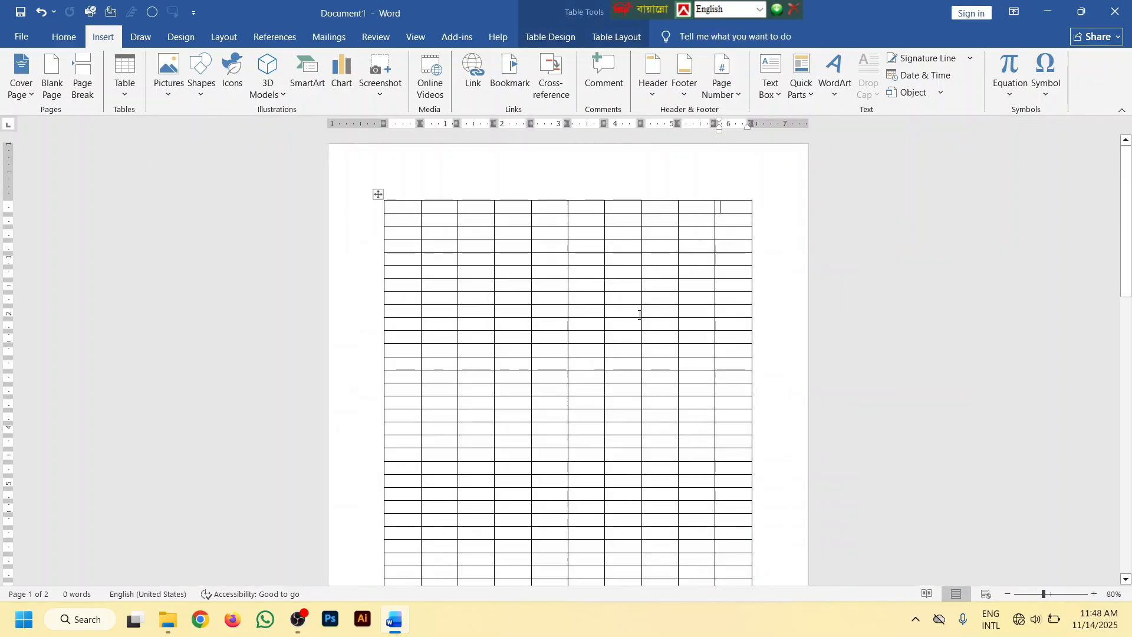
scroll(639, 314, down, 3)
scroll(713, 396, down, 8)
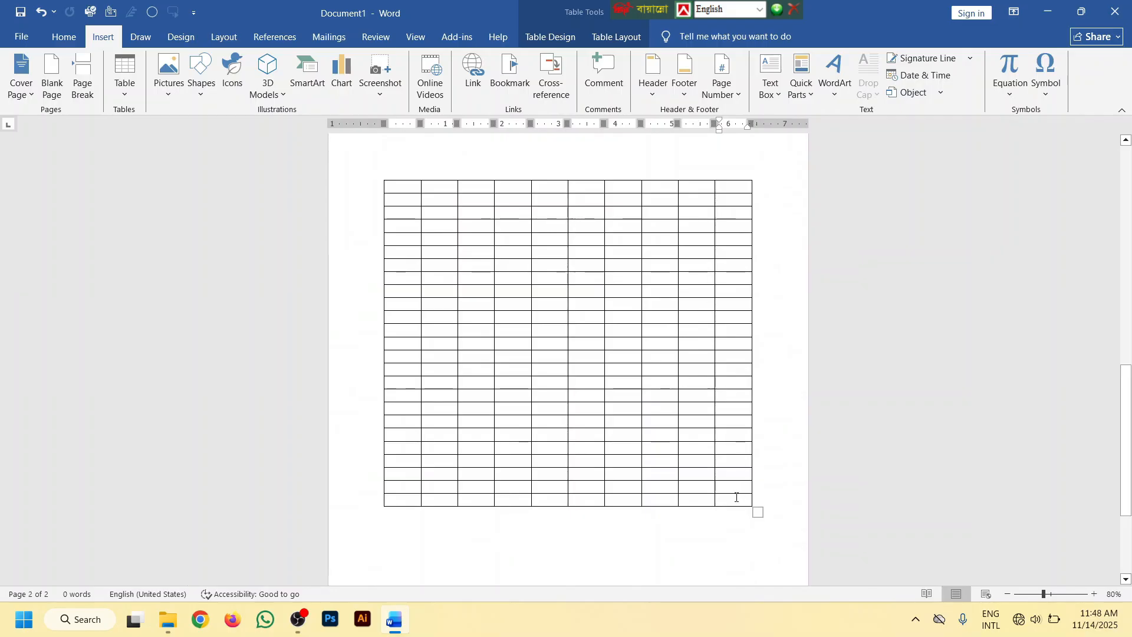
Delete all table rows below the thirteenth row using the Delete Cells option Shift cells left
mouse_move(736, 496)
mouse_down()
mouse_move(590, 281)
mouse_move(348, 39)
mouse_move(361, 381)
mouse_up()
key(BackSpace)
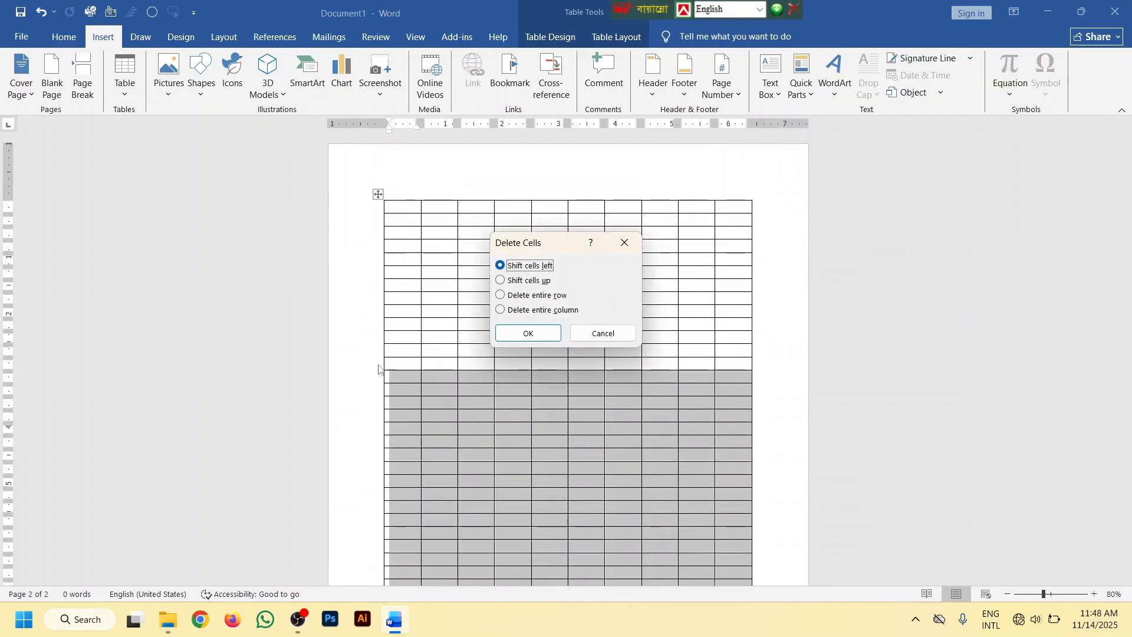
key(Return)
ctrl+scroll(698, 326, up, 6)
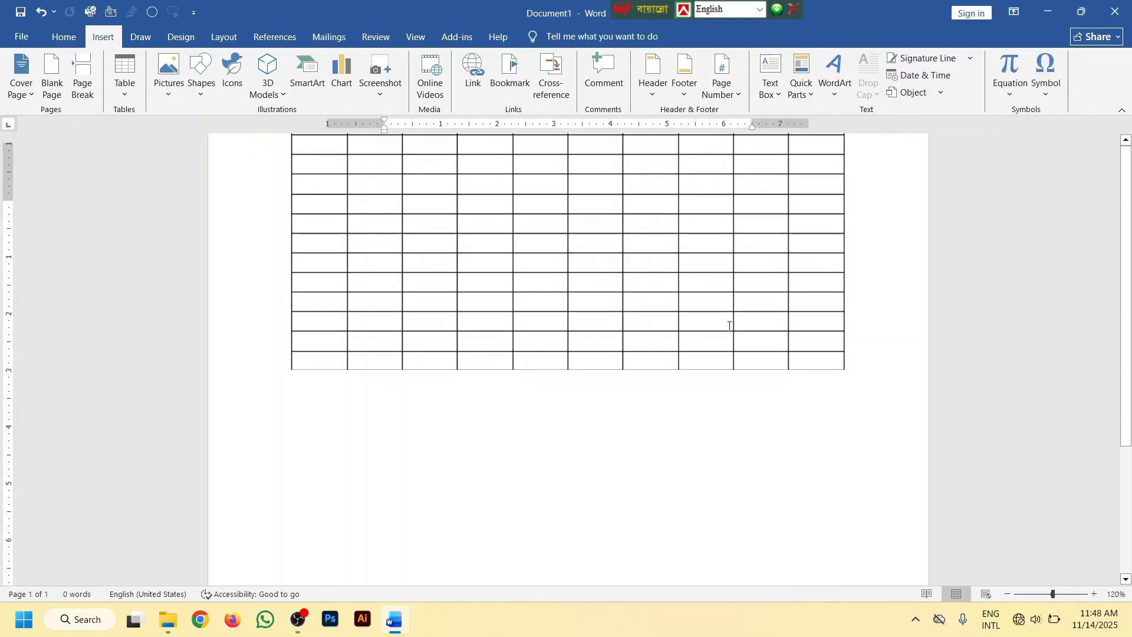
ctrl+scroll(766, 360, up, 1)
scroll(861, 369, up, 5)
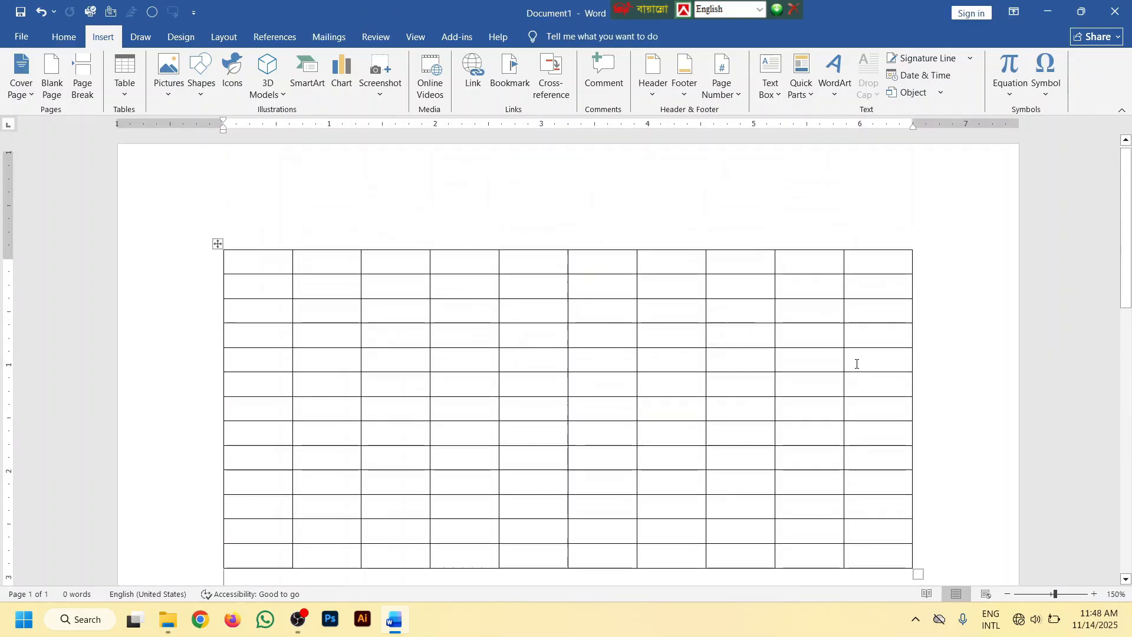
scroll(858, 444, down, 1)
scroll(870, 451, up, 1)
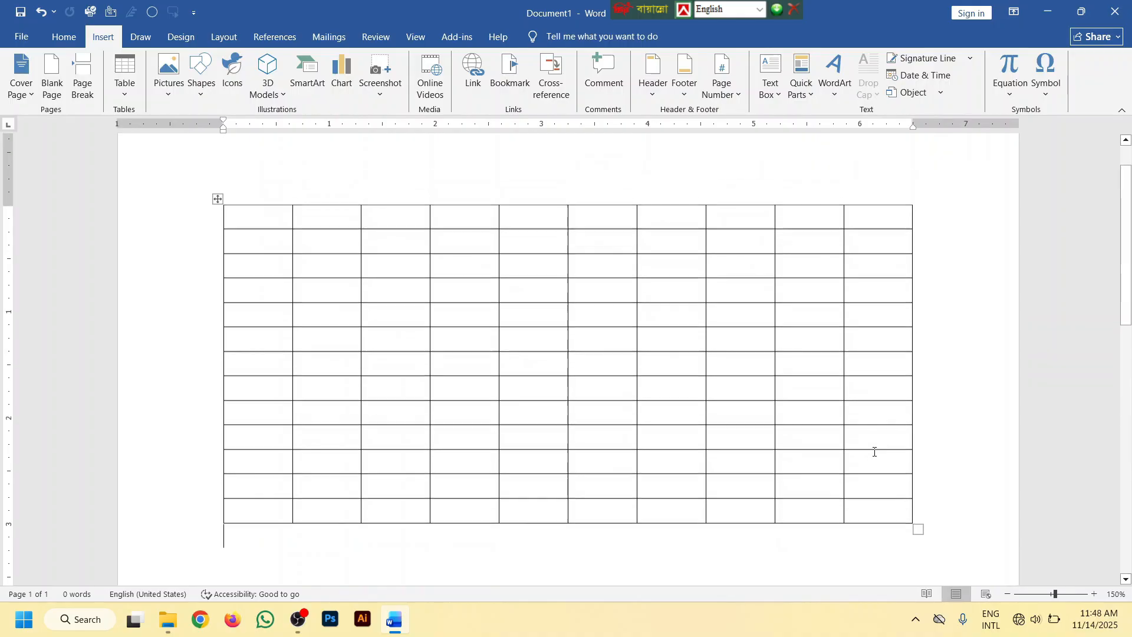
Delete the table's last column, and delete its last row using the Delete Cells option Shift cells left
mouse_move(882, 212)
mouse_down()
mouse_move(887, 502)
mouse_move(875, 209)
mouse_up()
click(881, 533)
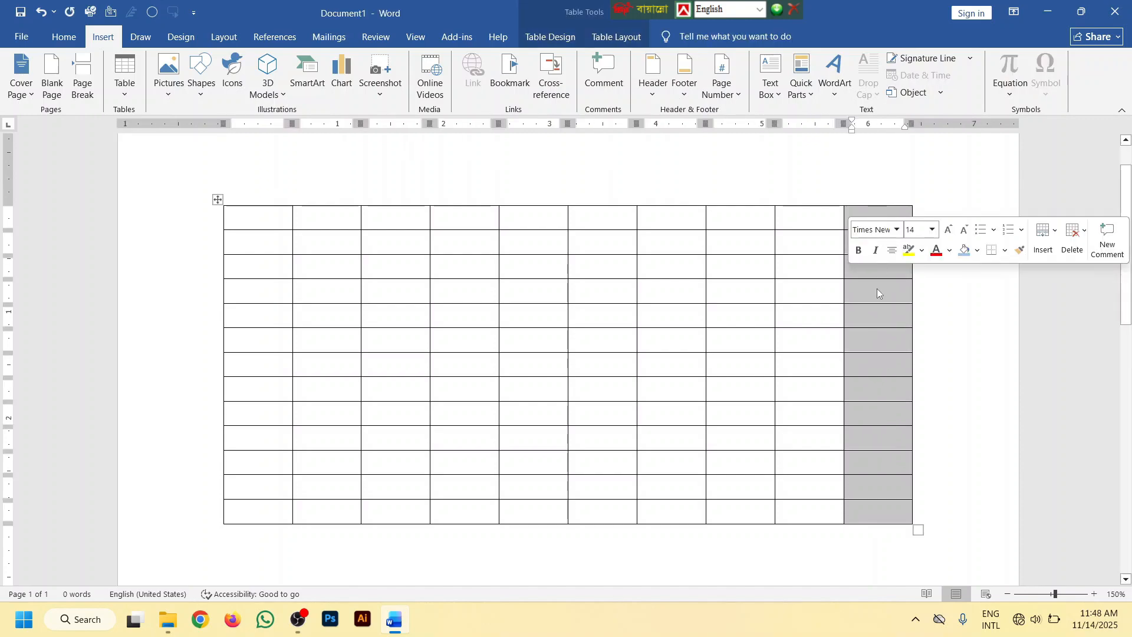
key(BackSpace)
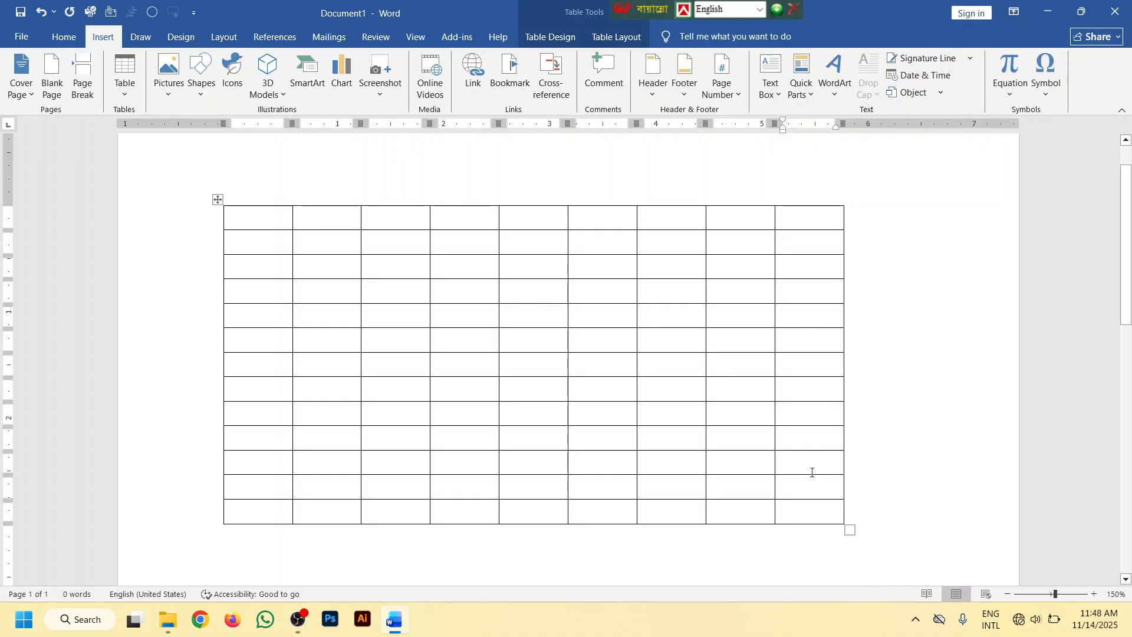
drag(794, 515, 274, 512)
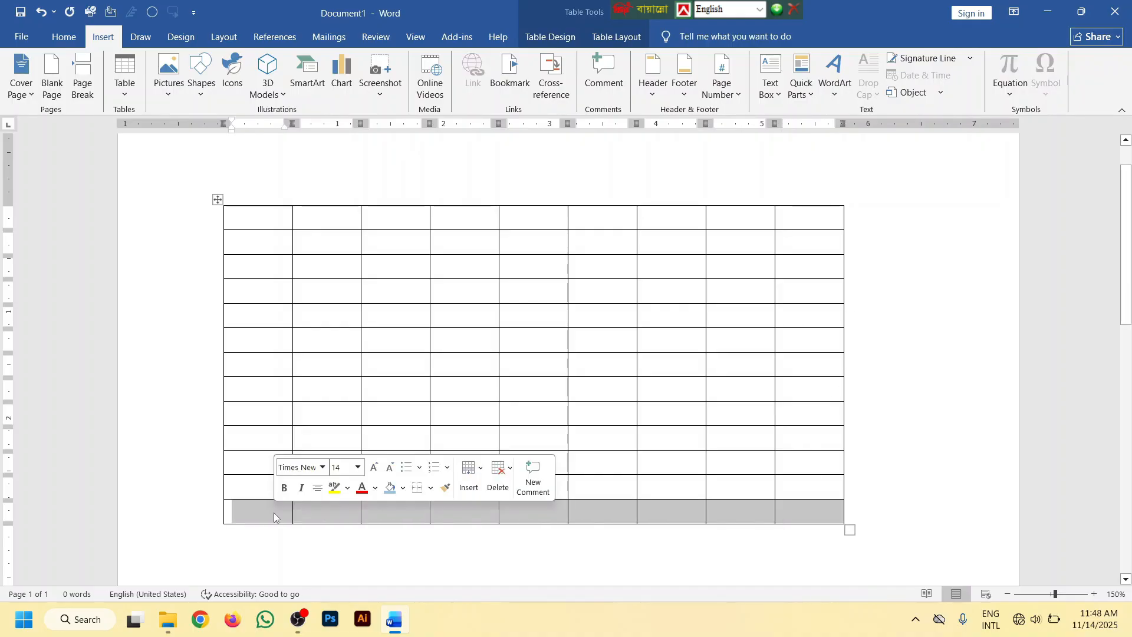
key(BackSpace)
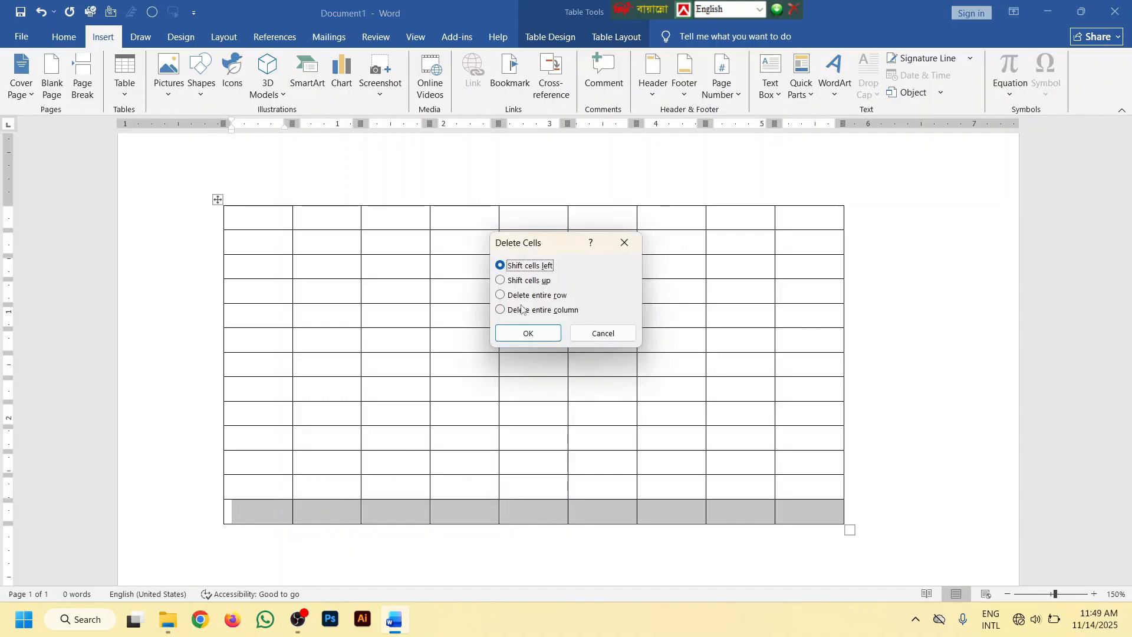
click(534, 334)
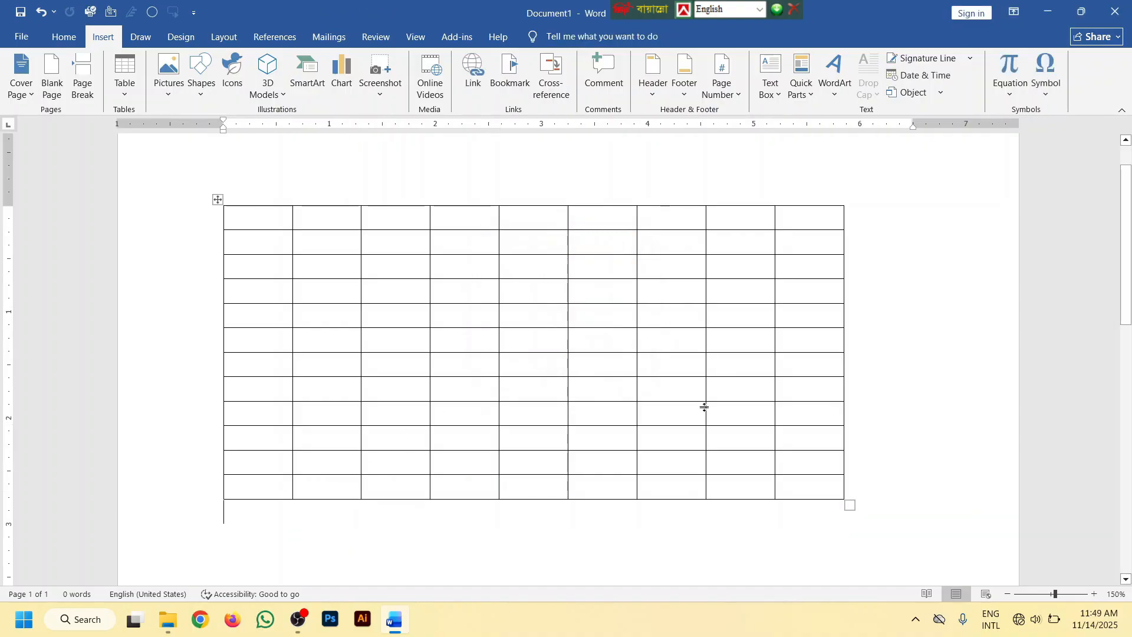
Delete the table's last two columns one at a time and the four columns before them together, leaving three columns
drag(826, 494, 825, 217)
key(BackSpace)
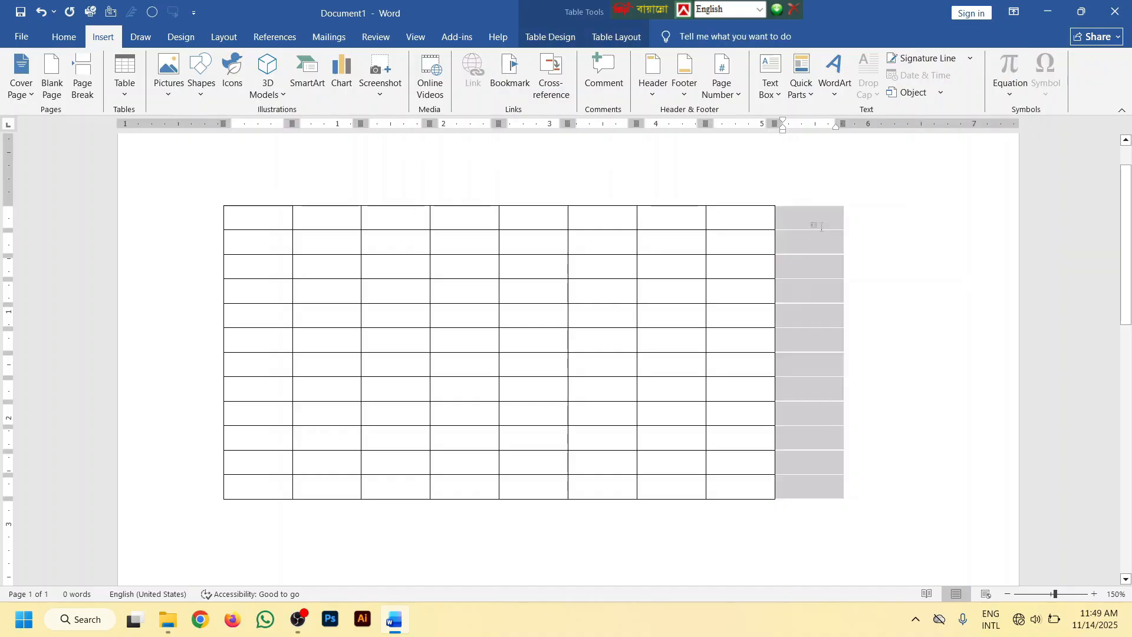
drag(742, 488, 738, 214)
key(BackSpace)
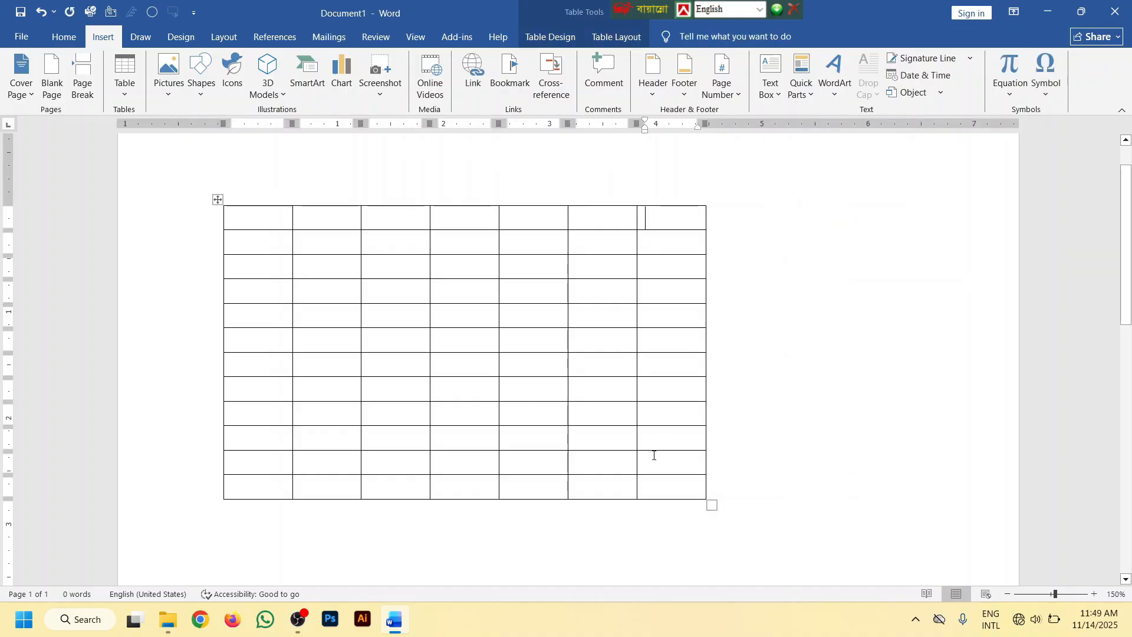
drag(646, 482, 466, 209)
key(BackSpace)
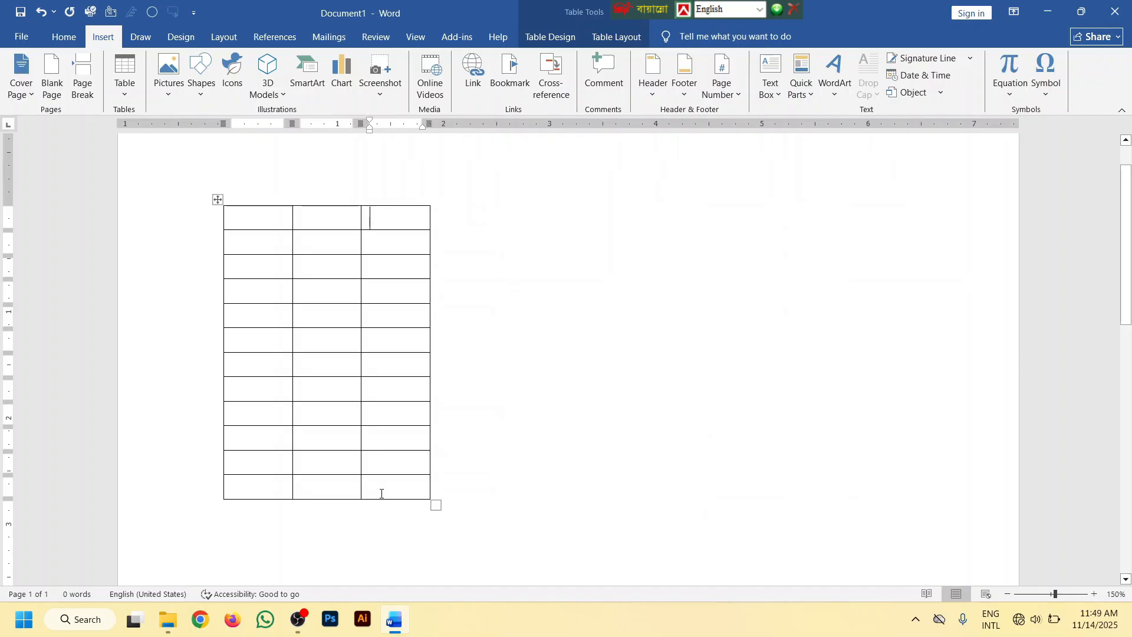
Remove the third and second columns one after the other using Delete Columns, leaving a single column
drag(382, 494, 380, 220)
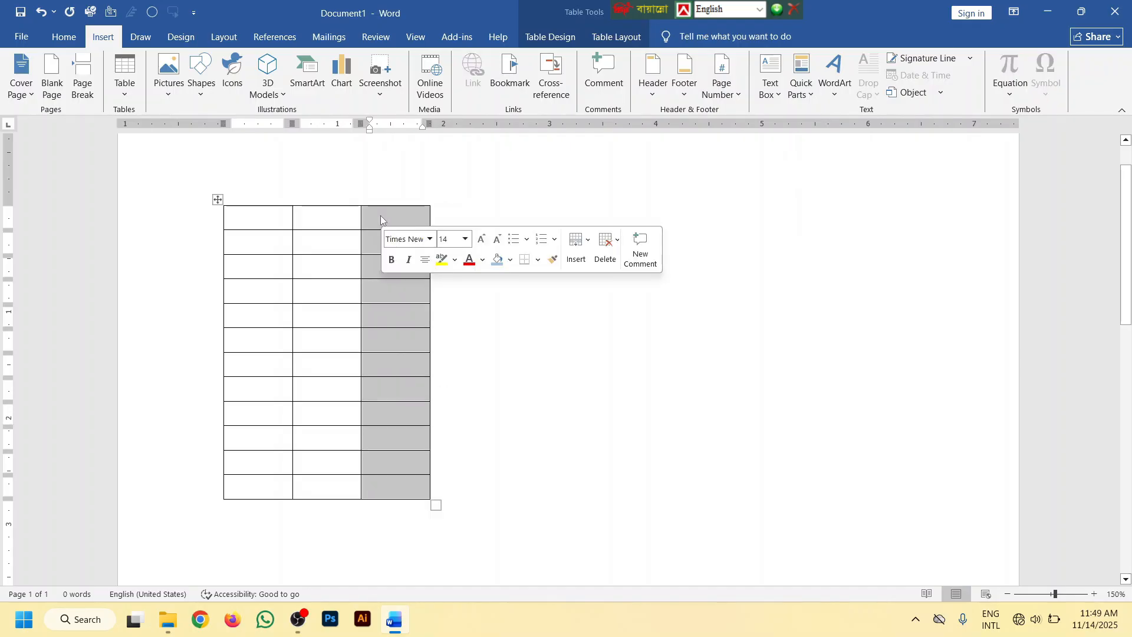
right_click(381, 219)
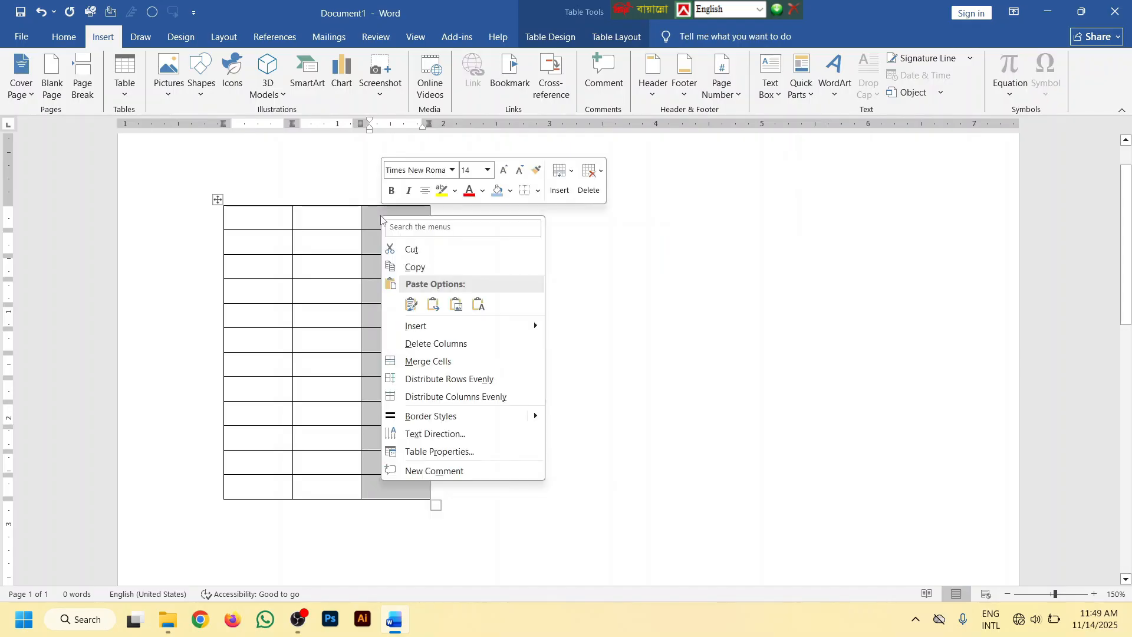
click(423, 345)
drag(321, 480, 326, 228)
right_click(325, 228)
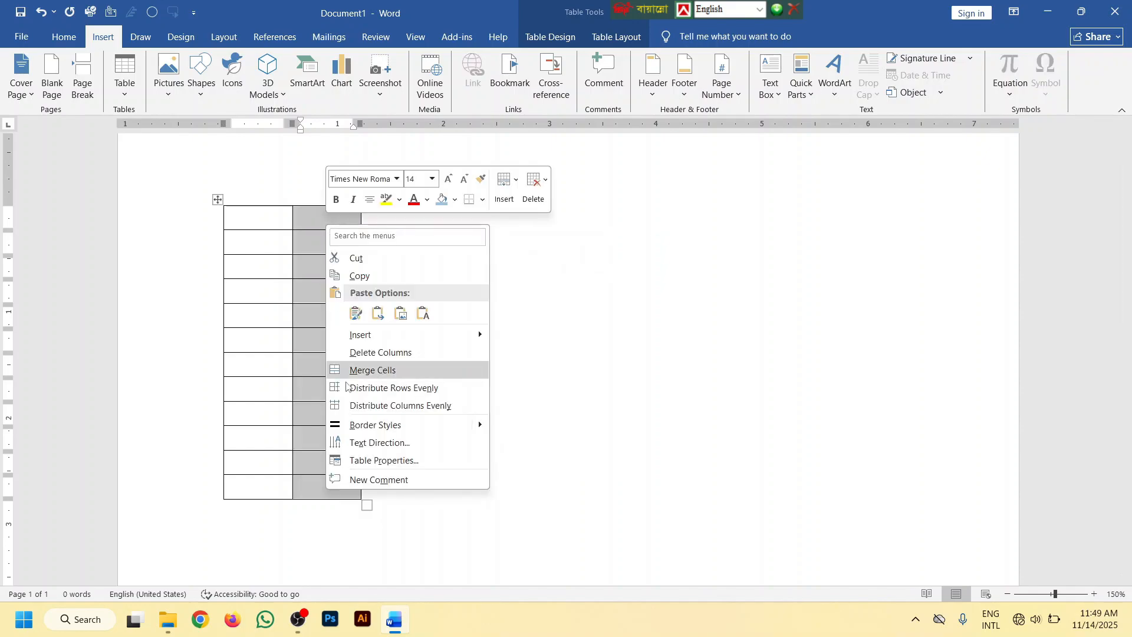
click(364, 349)
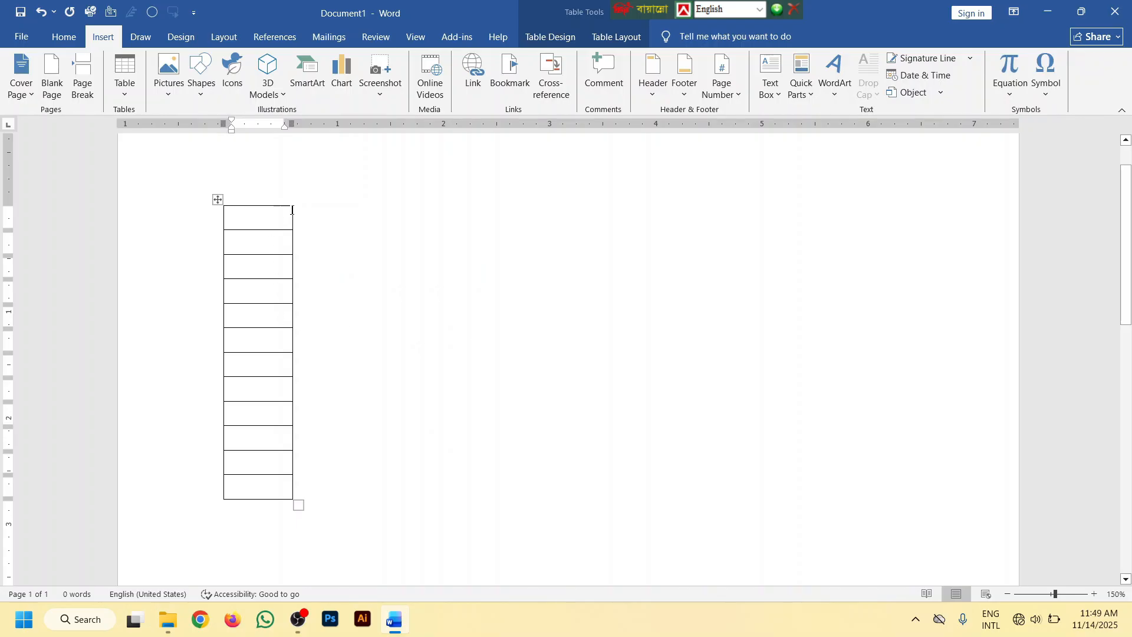
Add four columns one at a time at the table's right edge and clear the selection
mouse_move(293, 204)
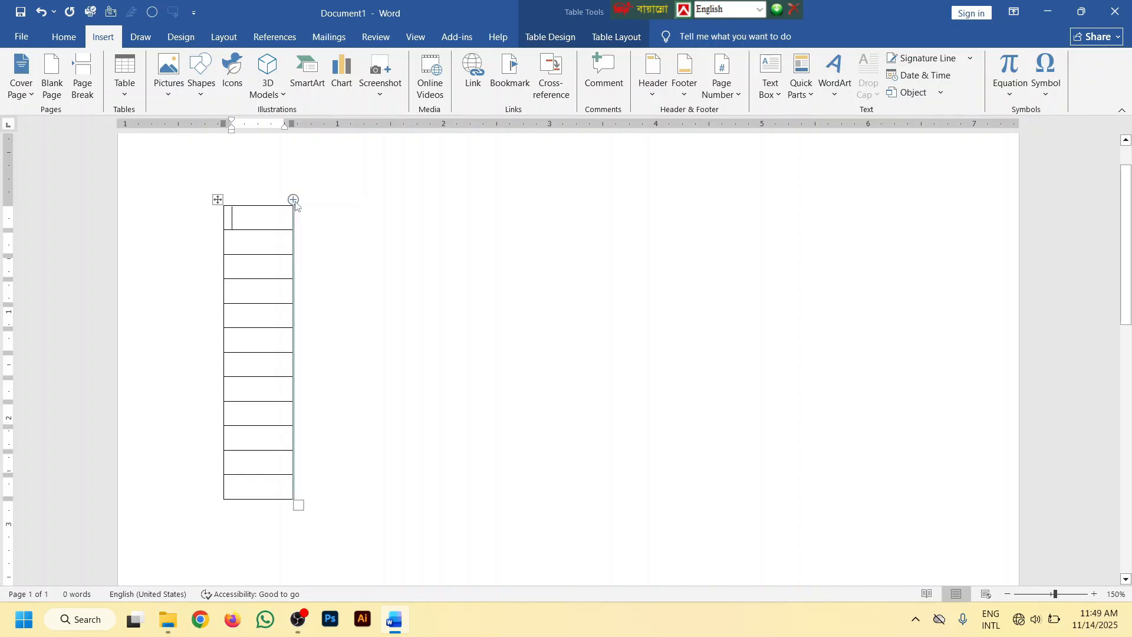
click(293, 200)
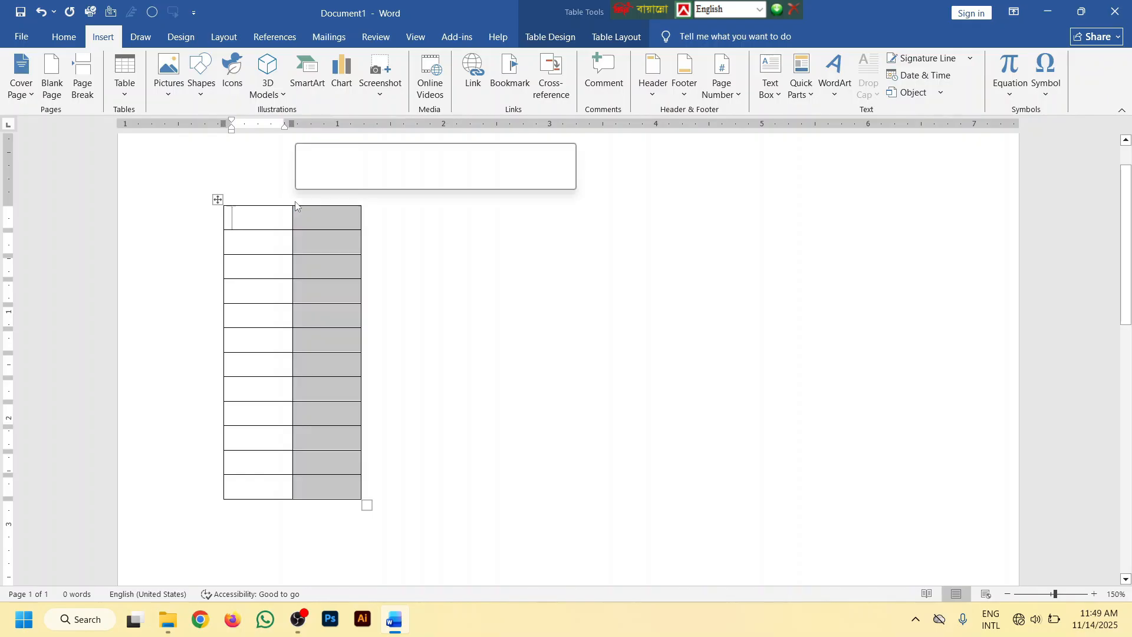
click(360, 201)
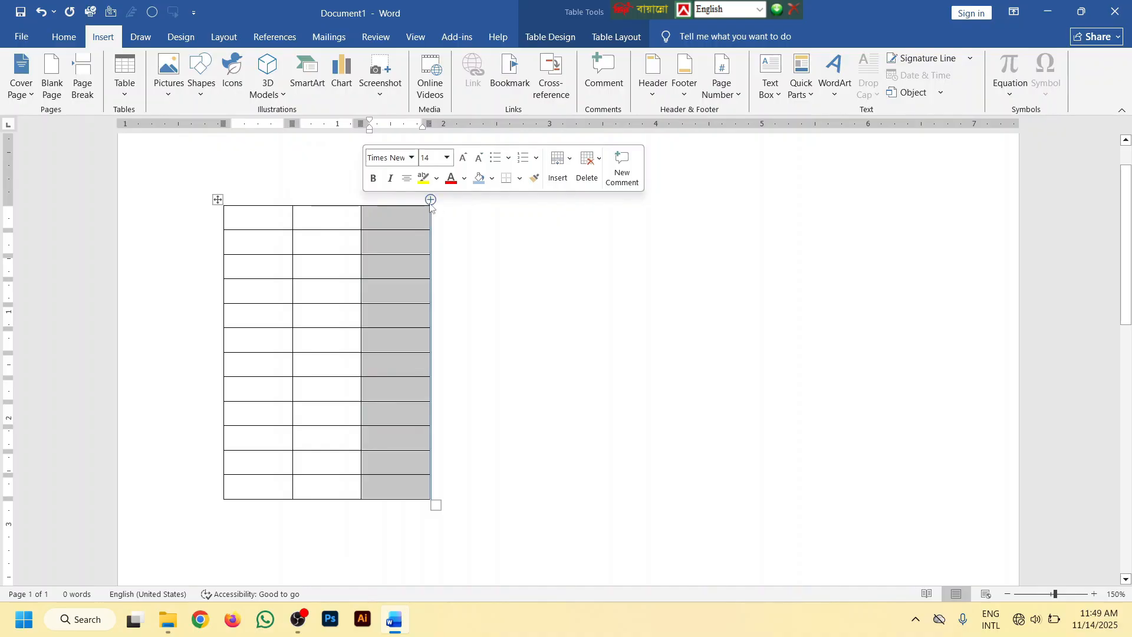
click(430, 200)
click(446, 228)
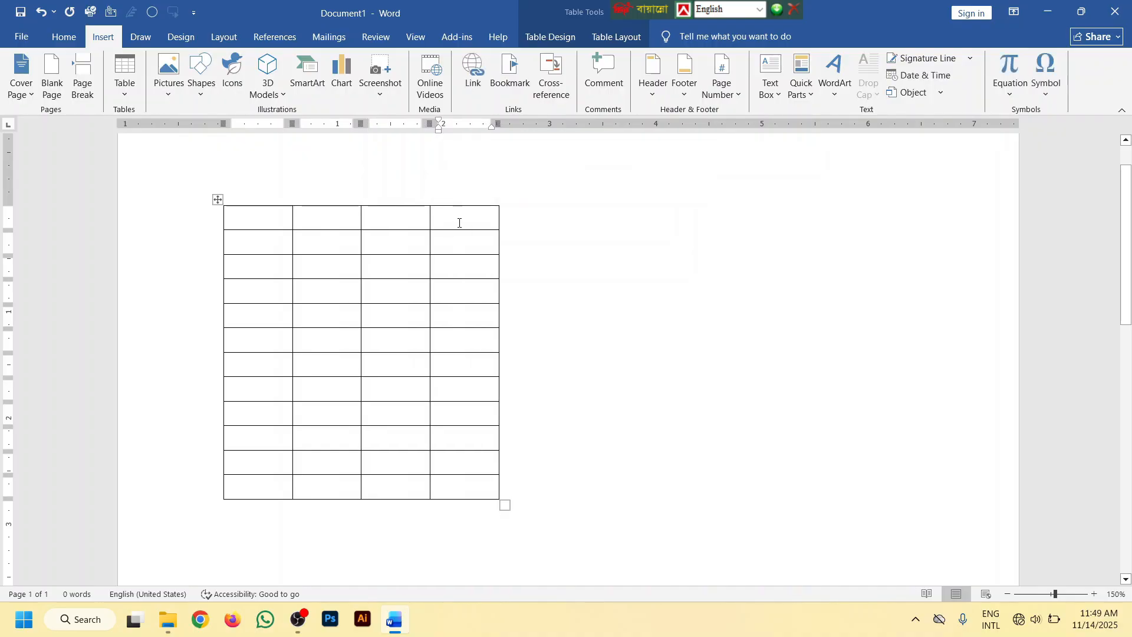
click(499, 200)
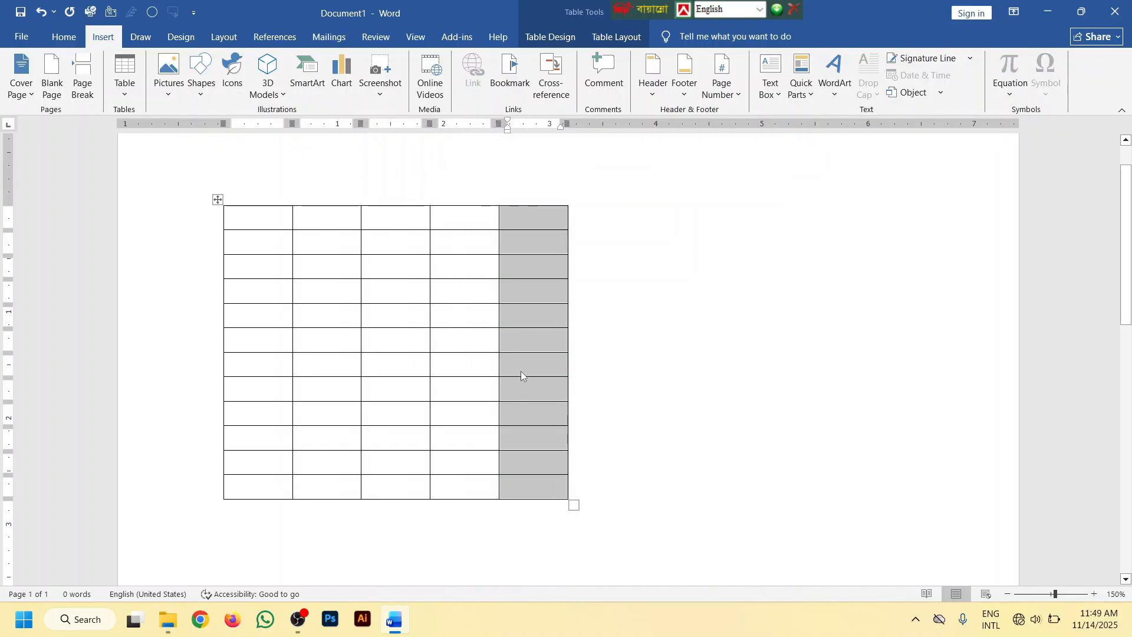
click(498, 506)
Select the table's last three columns, insert three more with Insert Columns to the Right, and clear the selection
drag(506, 494, 385, 214)
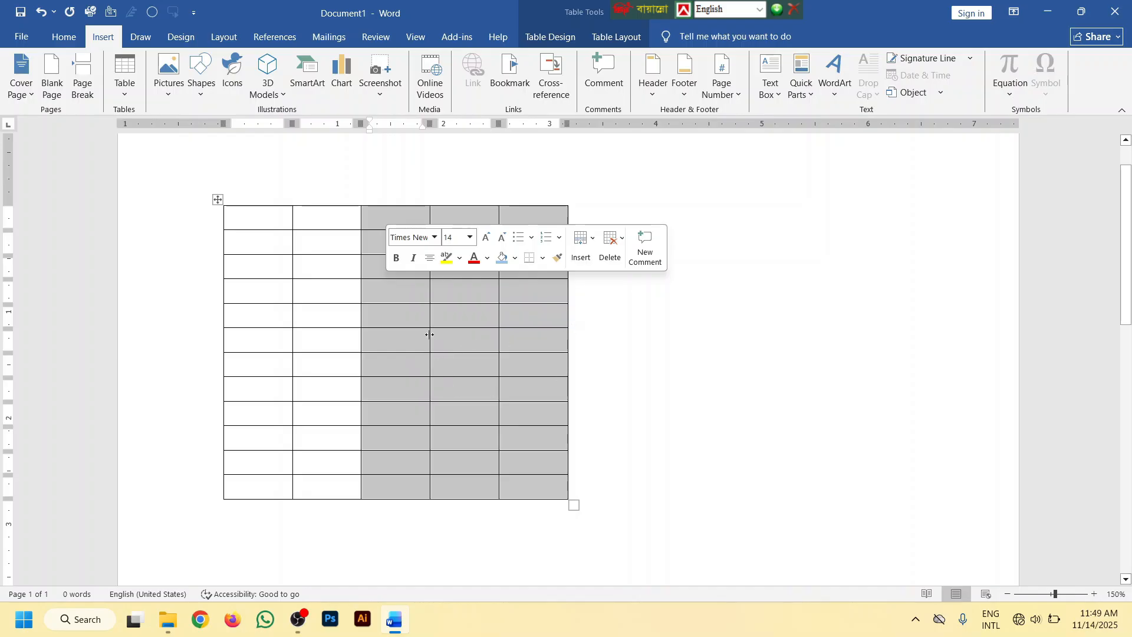
right_click(418, 298)
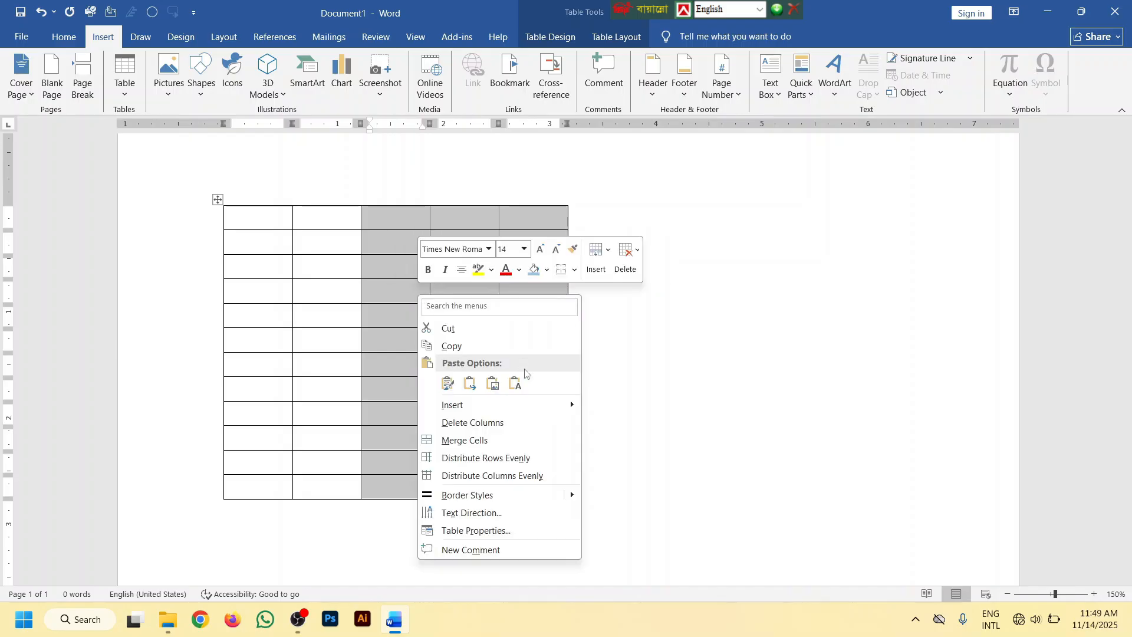
mouse_move(507, 415)
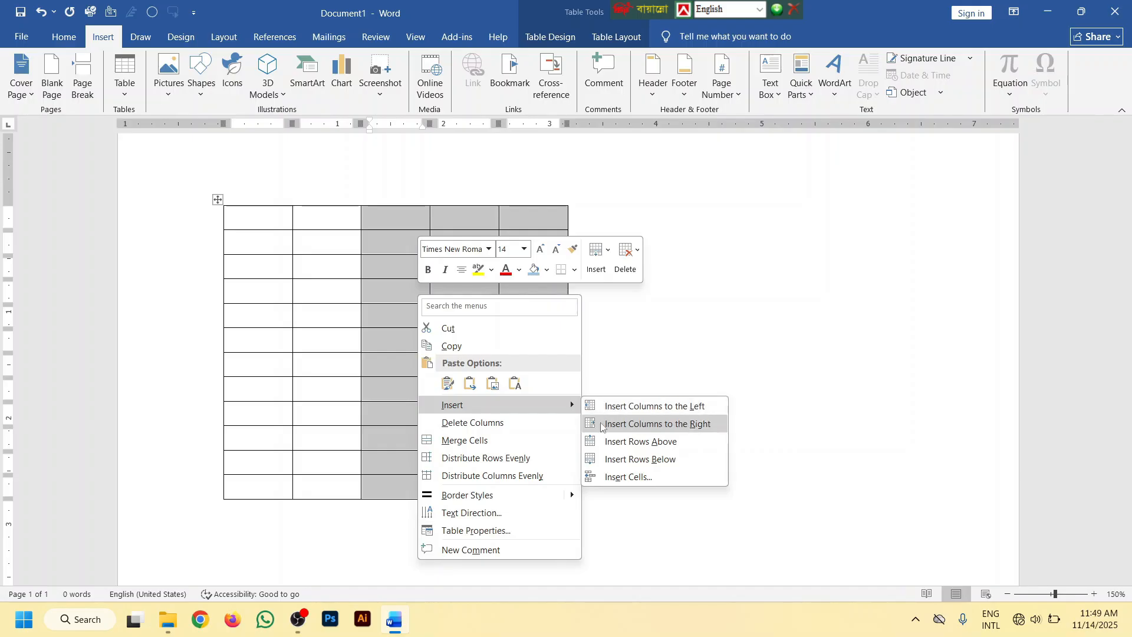
click(684, 426)
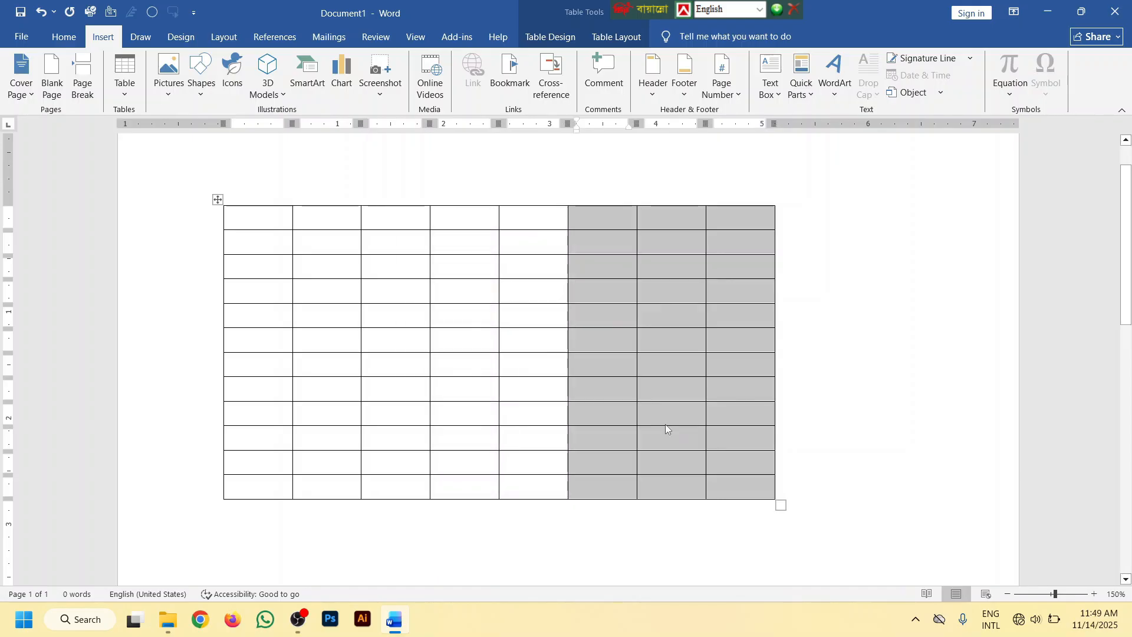
click(665, 423)
Select the fifth and sixth columns, insert two more with Insert Columns to the Left, and clear the selection
drag(586, 480, 524, 214)
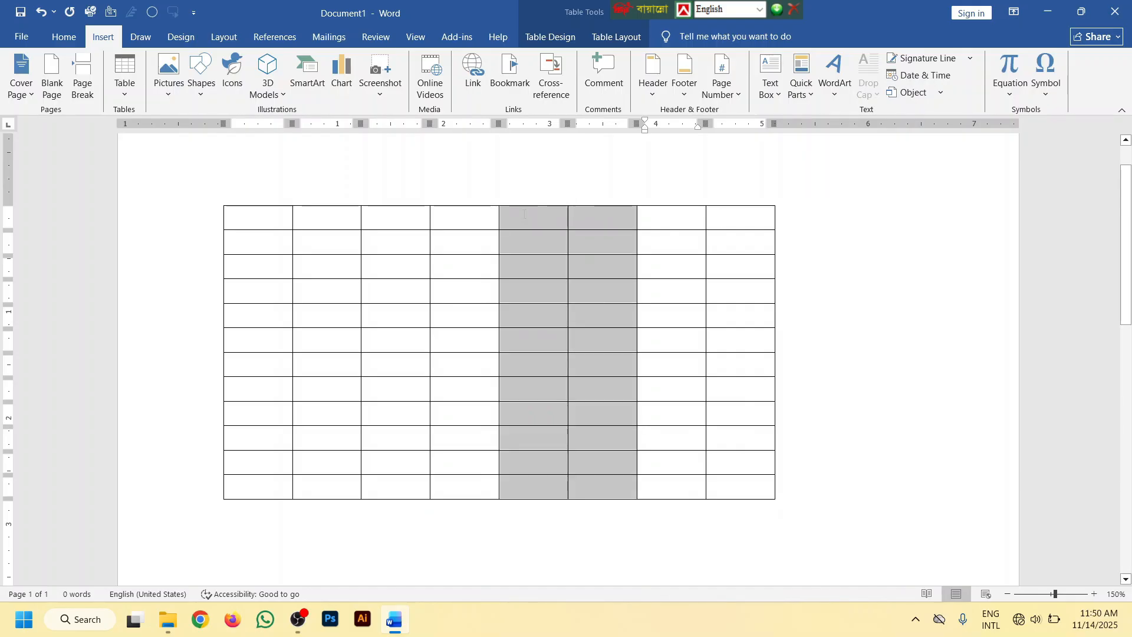
right_click(537, 218)
mouse_move(585, 330)
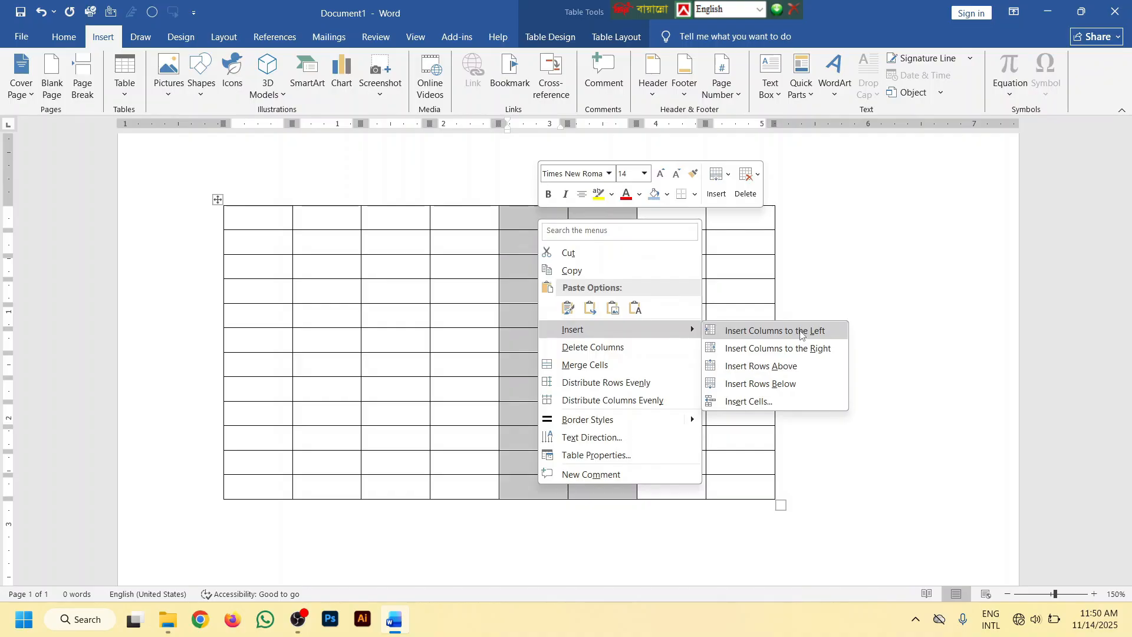
click(801, 332)
click(684, 341)
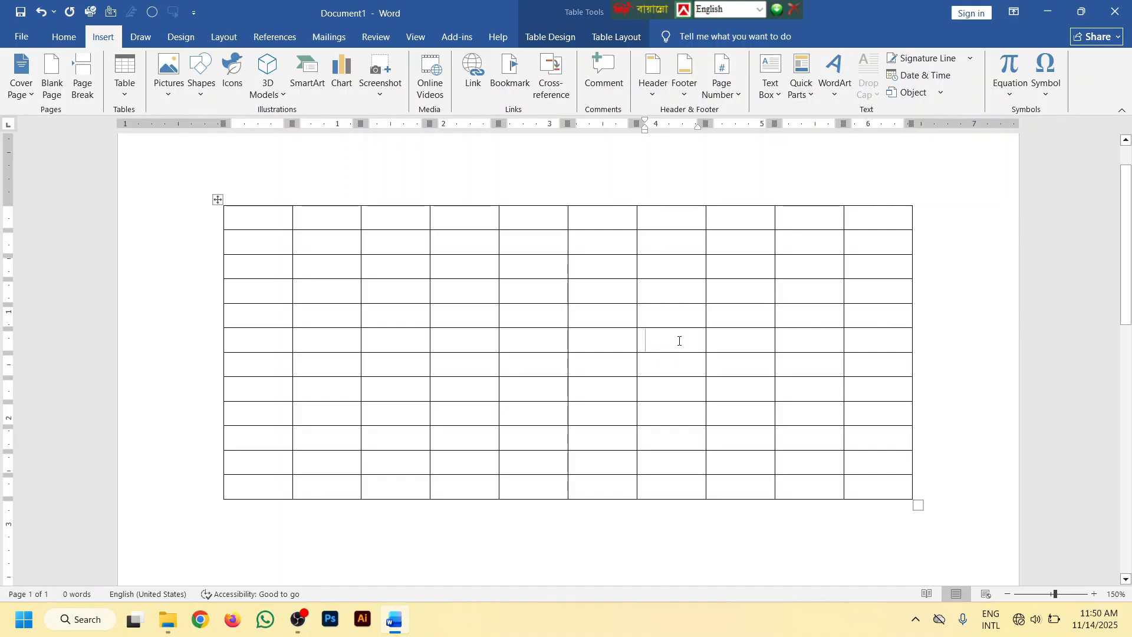
Enlarge the whole table past the page's right margin, and narrow it to about 6.3 inches while making its rows taller
ctrl+scroll(678, 340, down, 4)
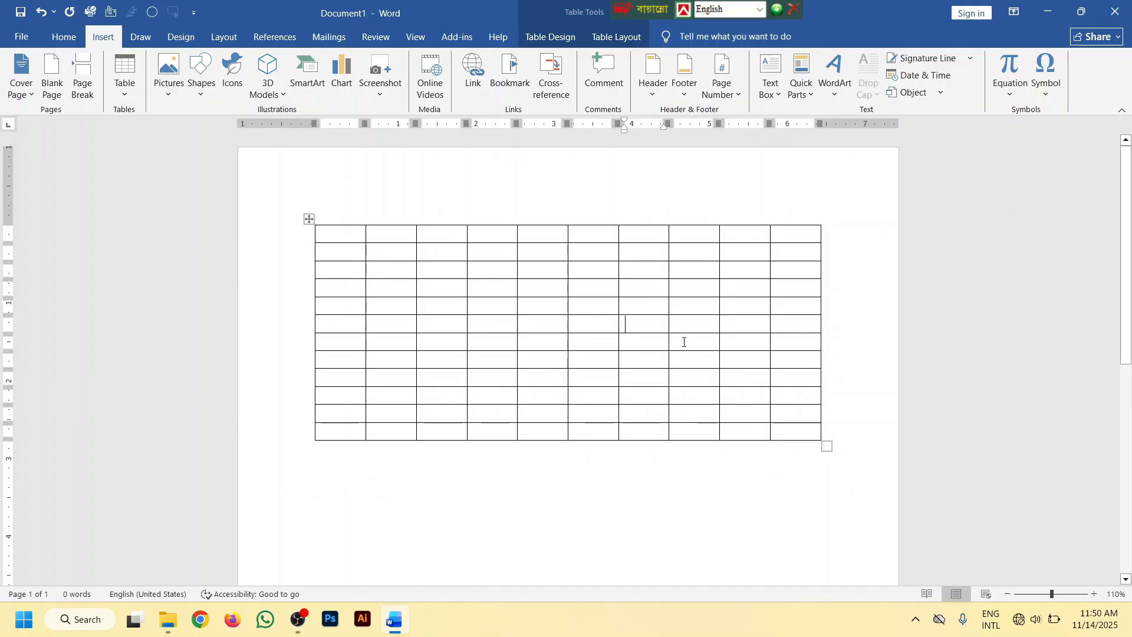
scroll(683, 342, down, 1)
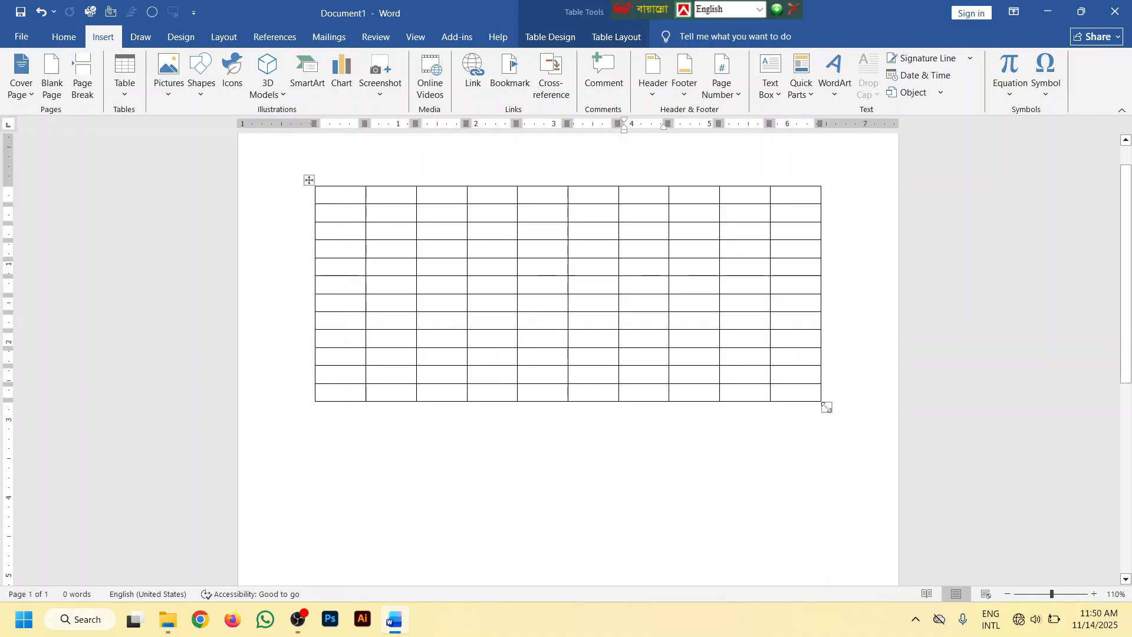
drag(825, 406, 950, 489)
scroll(950, 450, down, 2)
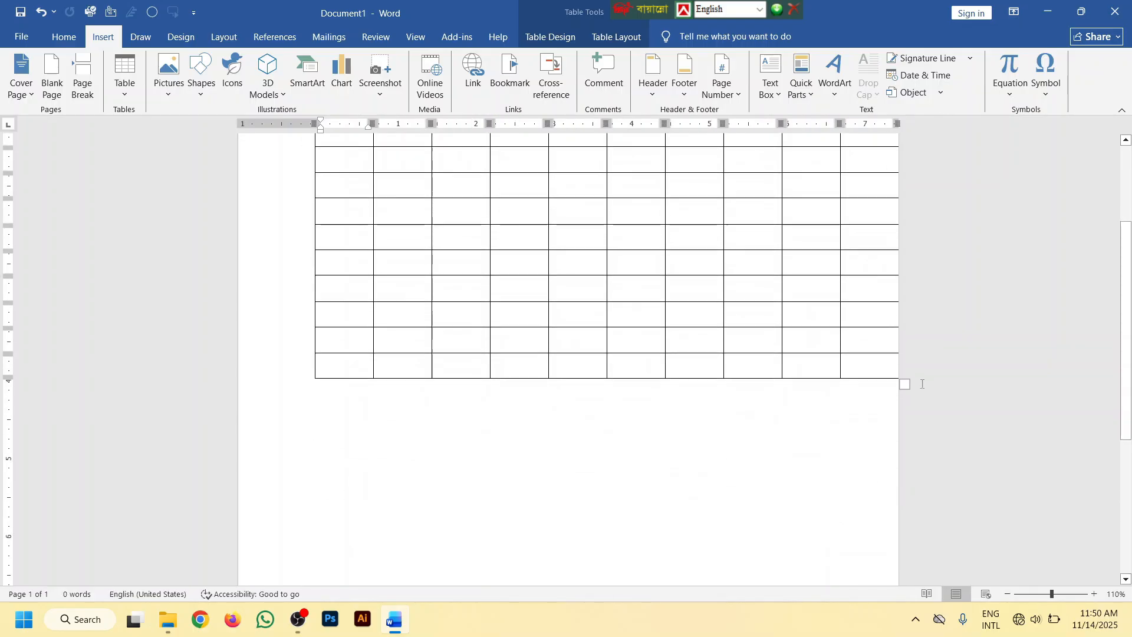
drag(903, 384, 810, 498)
scroll(798, 445, down, 3)
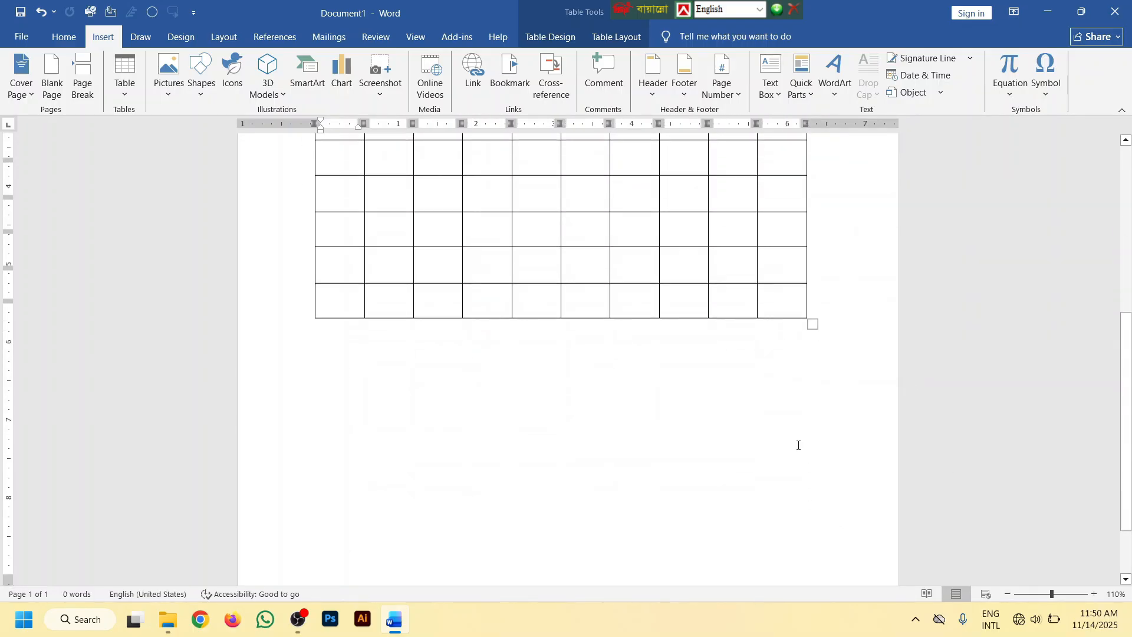
scroll(678, 383, down, 3)
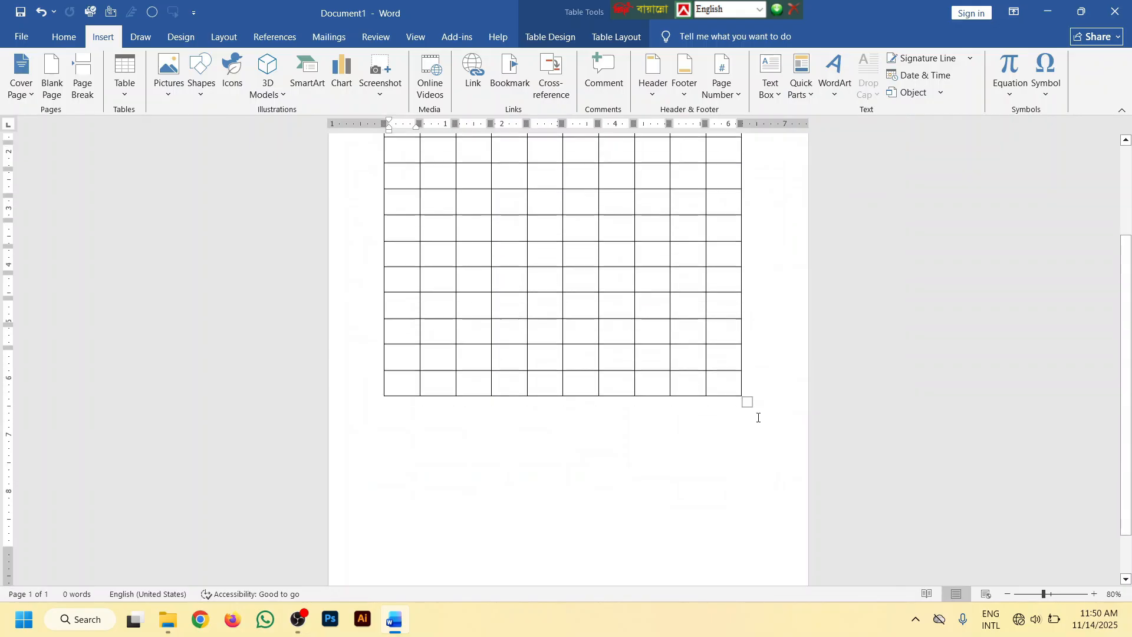
Resize the whole table to about the width between the page margins and shorten its rows
scroll(758, 418, up, 4)
drag(747, 519, 755, 559)
scroll(746, 511, down, 1)
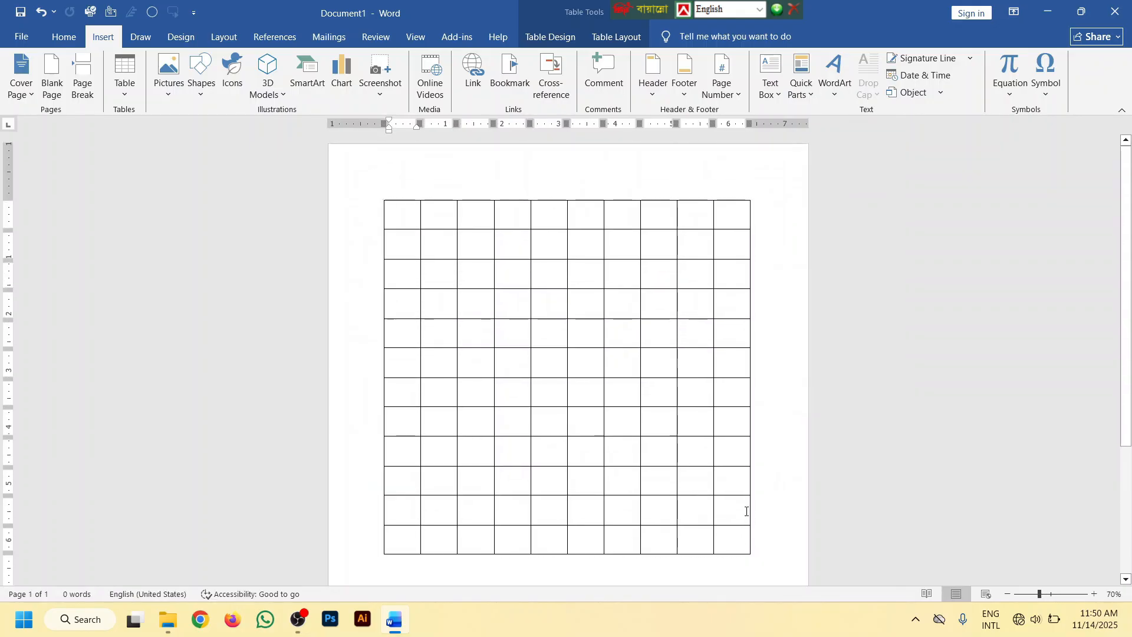
scroll(747, 512, down, 1)
drag(711, 456, 707, 321)
scroll(629, 314, up, 9)
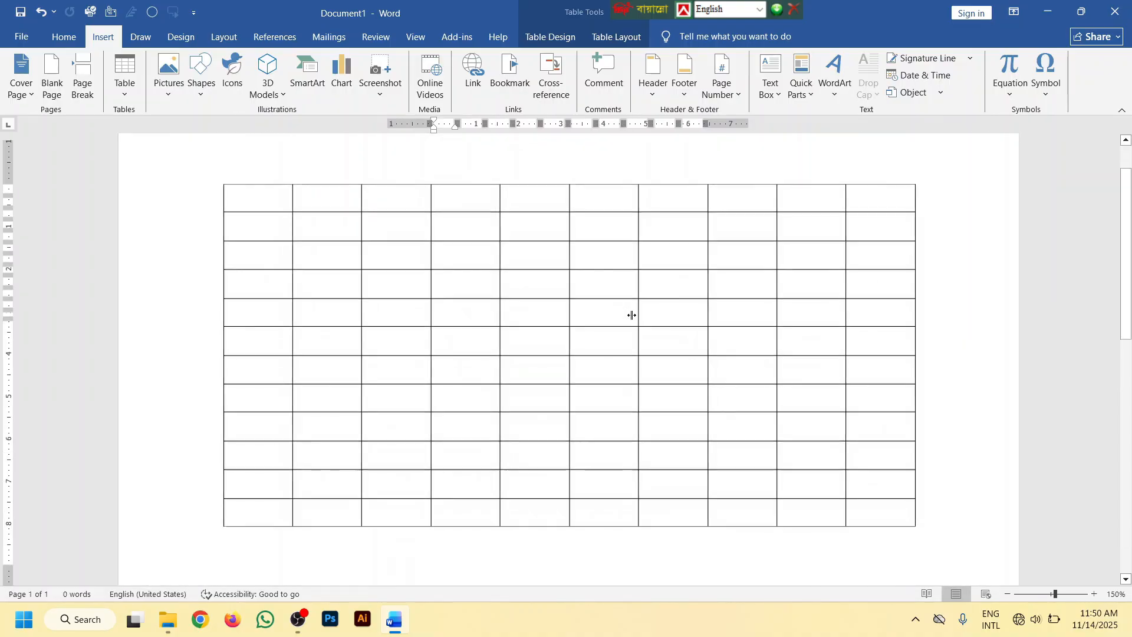
Go through the first seven cells of the table's top row one by one
scroll(631, 314, up, 1)
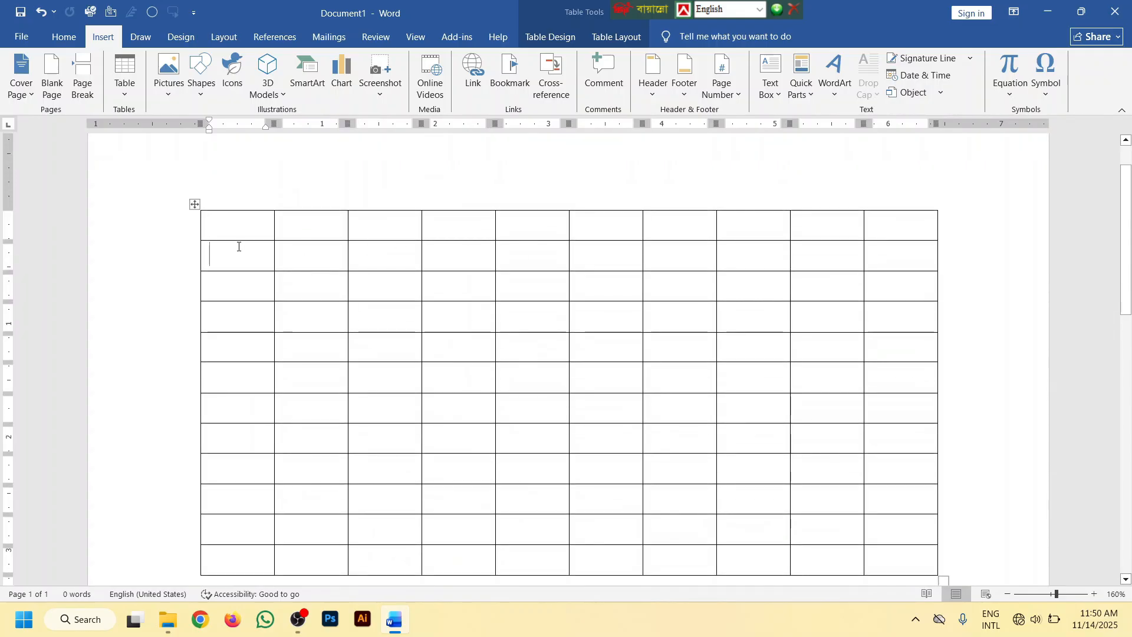
click(259, 223)
click(313, 220)
click(394, 219)
click(458, 220)
click(528, 220)
click(602, 220)
click(671, 220)
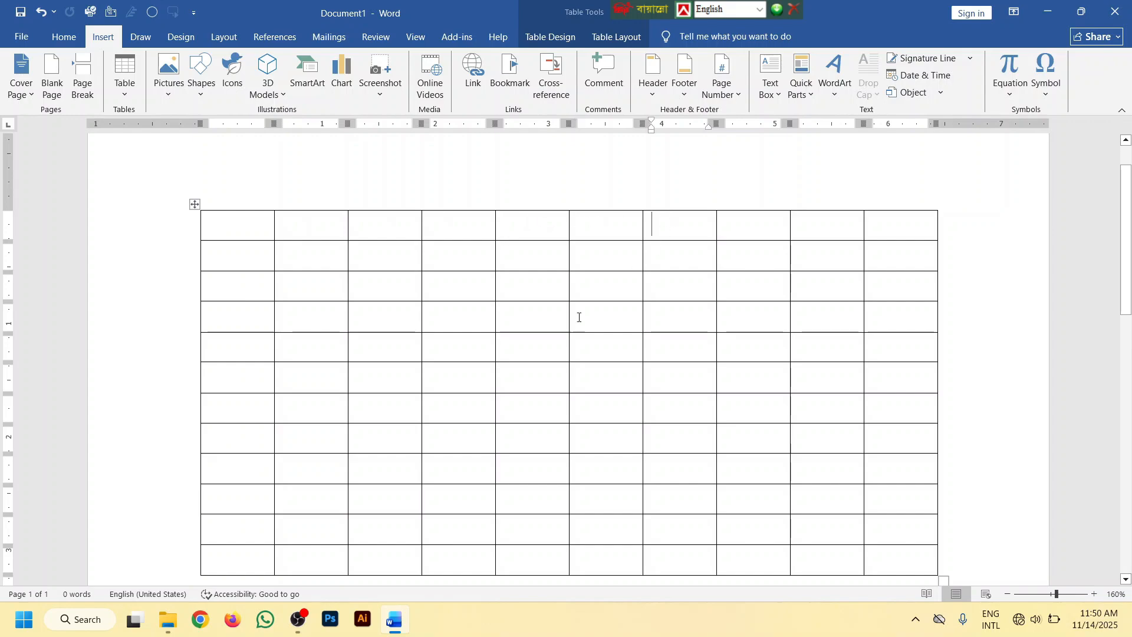
Narrow the first column to about 0.3 inches and widen the second and third columns to about 1.1 and 0.75 inches
scroll(226, 276, up, 3)
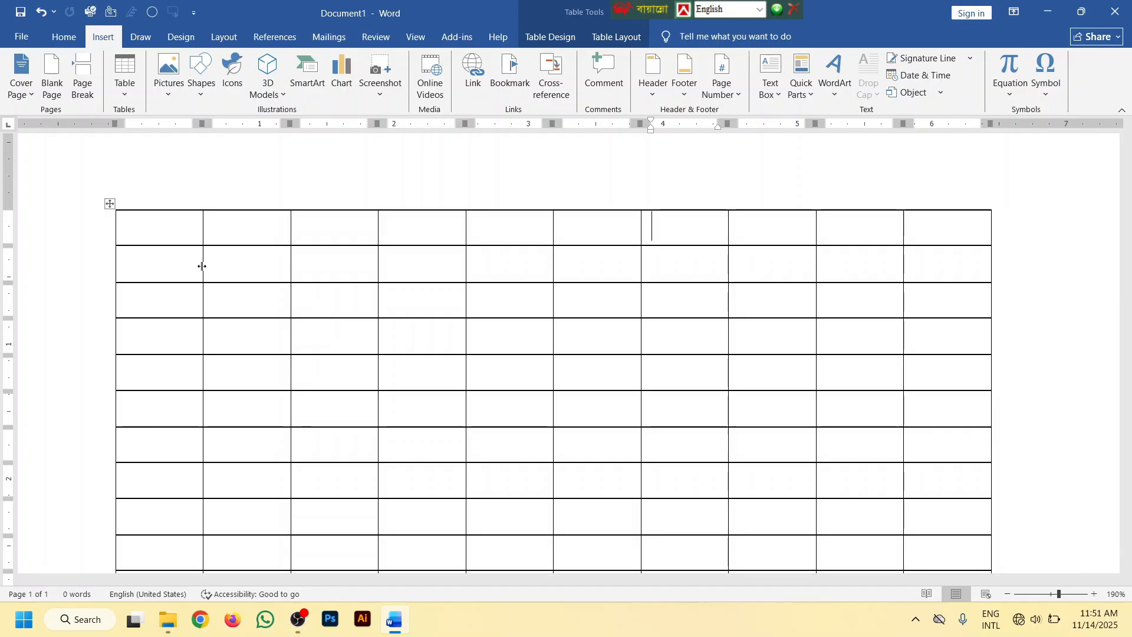
mouse_move(202, 266)
mouse_down()
mouse_move(224, 260)
mouse_move(156, 254)
mouse_up()
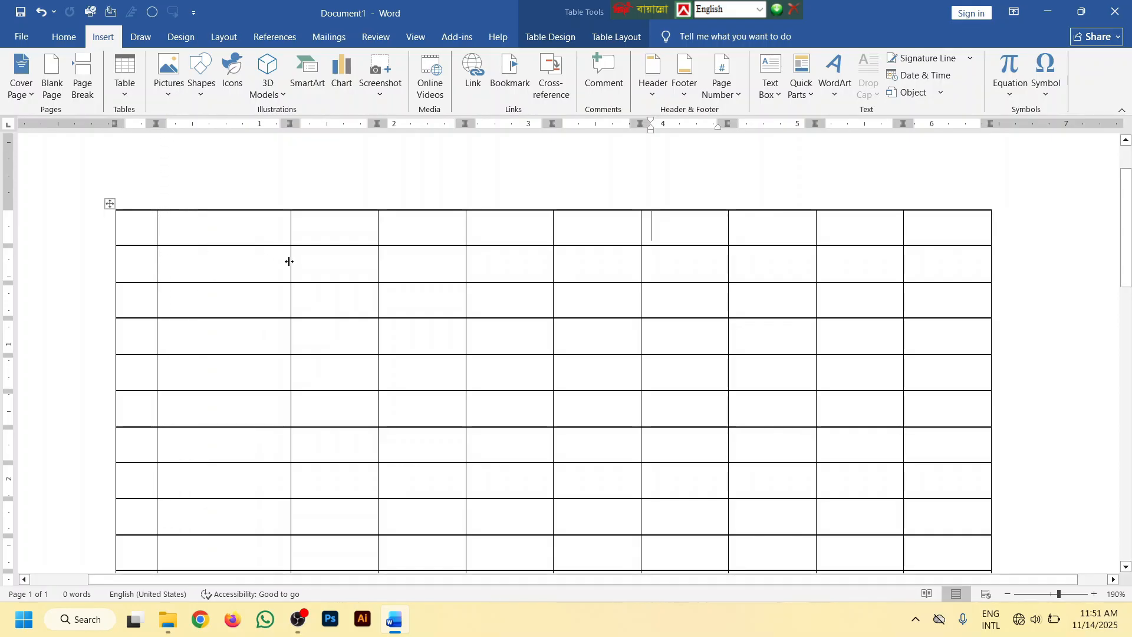
mouse_move(289, 260)
mouse_down()
mouse_move(331, 258)
mouse_move(269, 253)
mouse_move(303, 251)
mouse_up()
drag(374, 268, 384, 267)
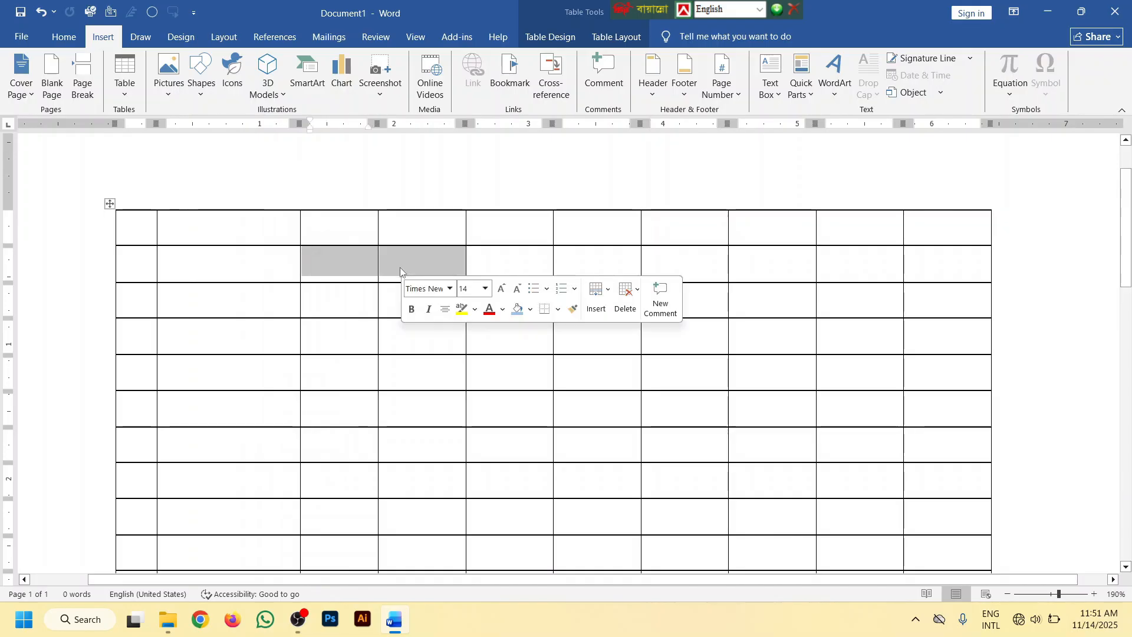
click(389, 302)
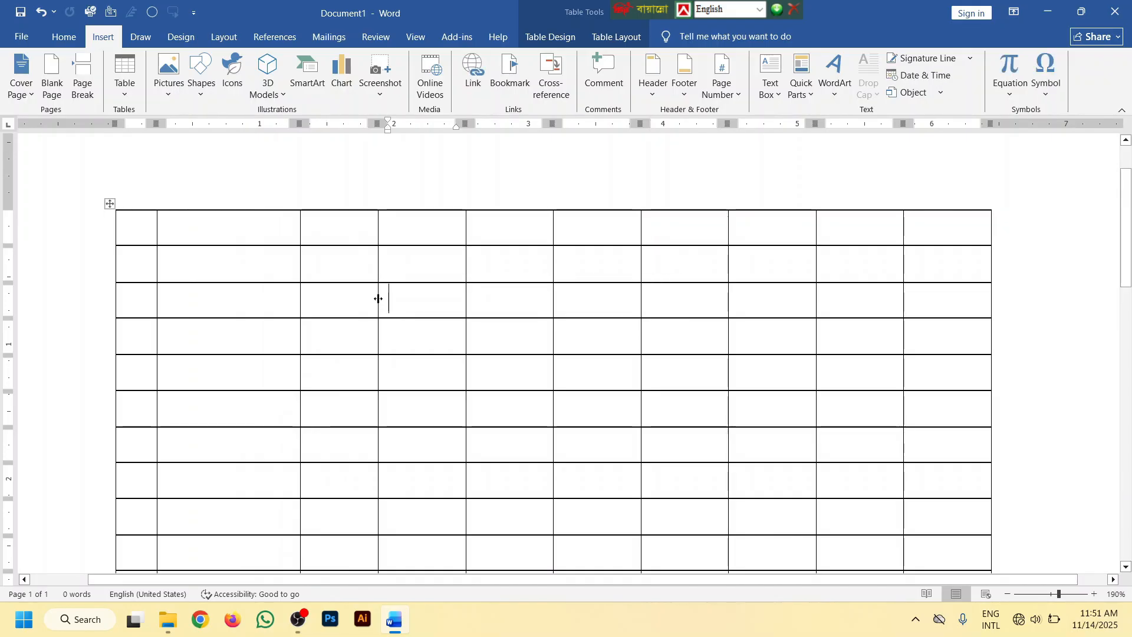
mouse_move(380, 298)
mouse_down()
mouse_move(401, 298)
mouse_move(367, 334)
mouse_move(356, 409)
mouse_move(386, 283)
mouse_up()
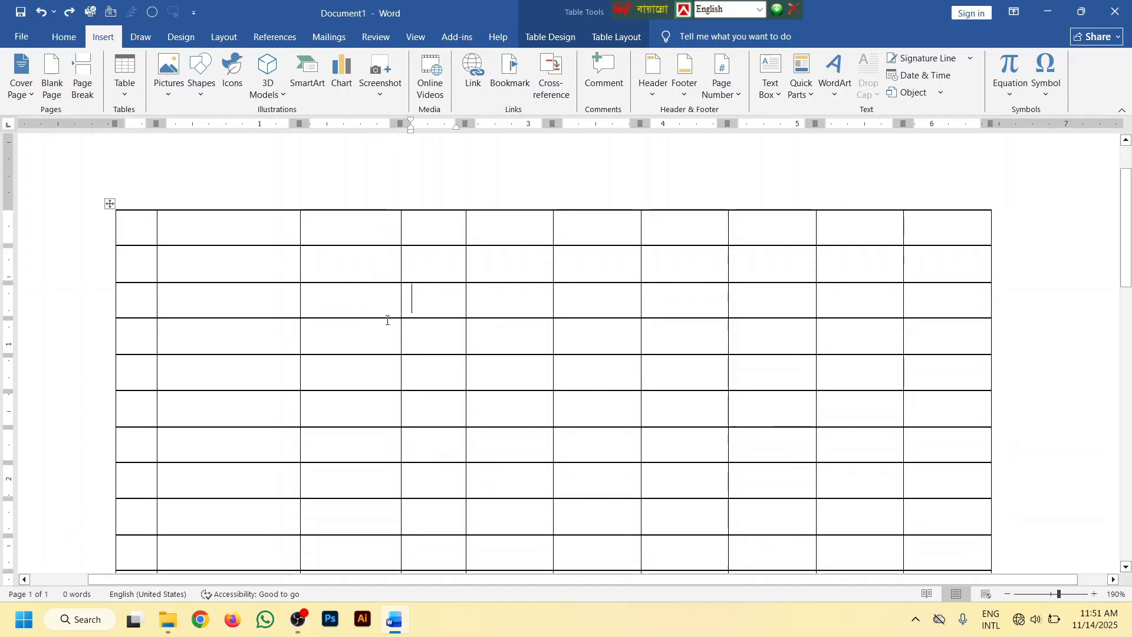
click(378, 368)
Make the table's third row taller, and stretch the whole table downward to increase the height of all its rows
ctrl+scroll(369, 315, down, 3)
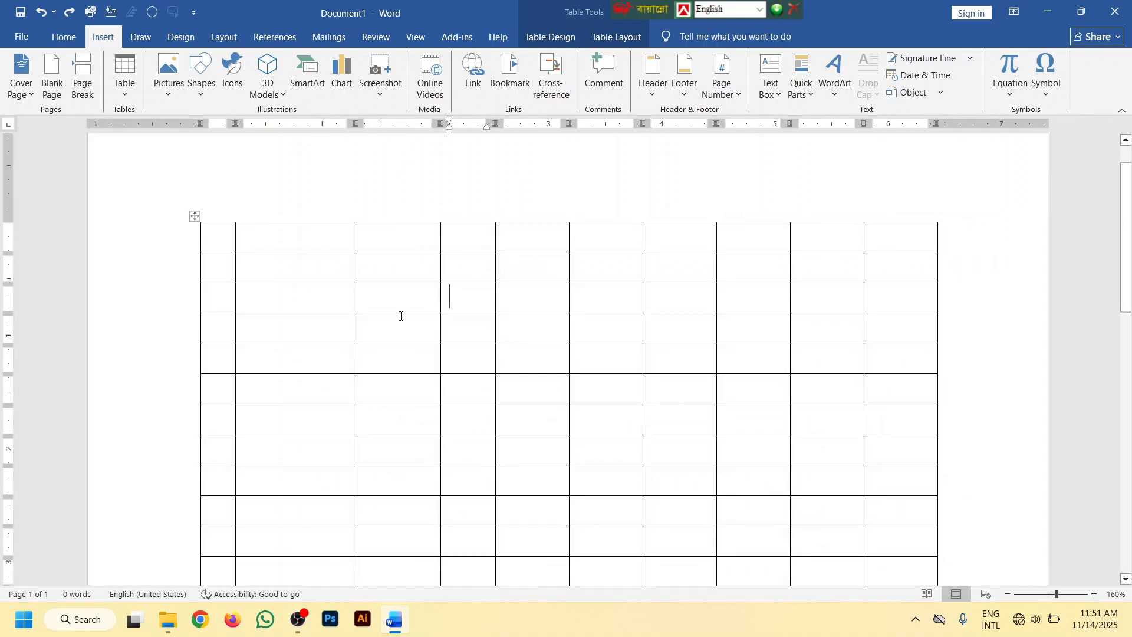
ctrl+scroll(678, 354, down, 2)
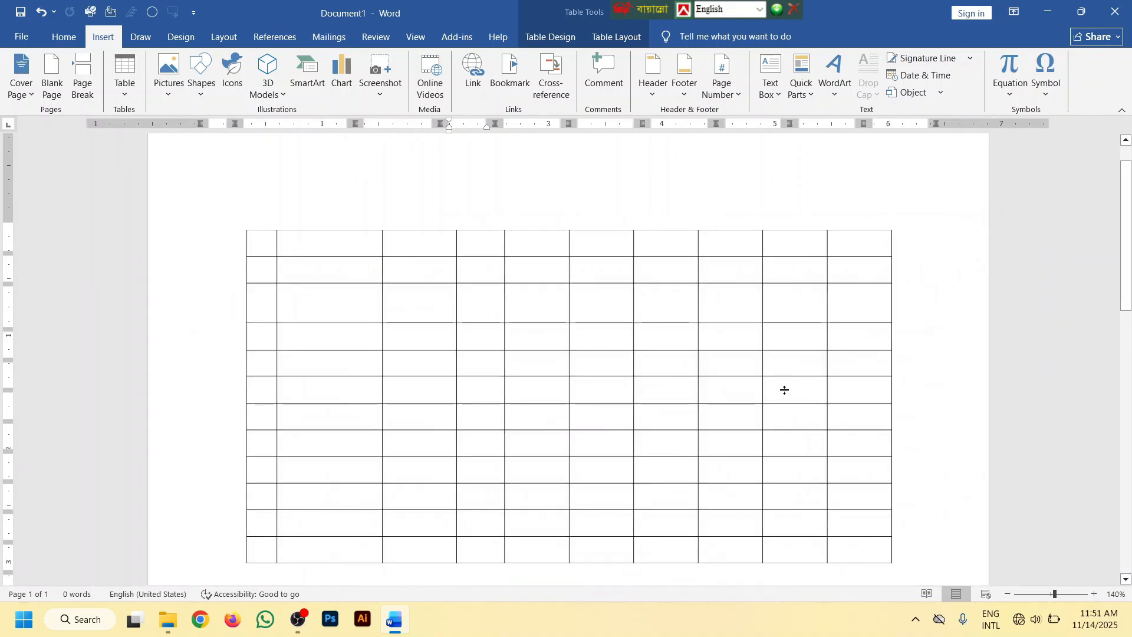
scroll(837, 406, down, 3)
drag(897, 420, 899, 501)
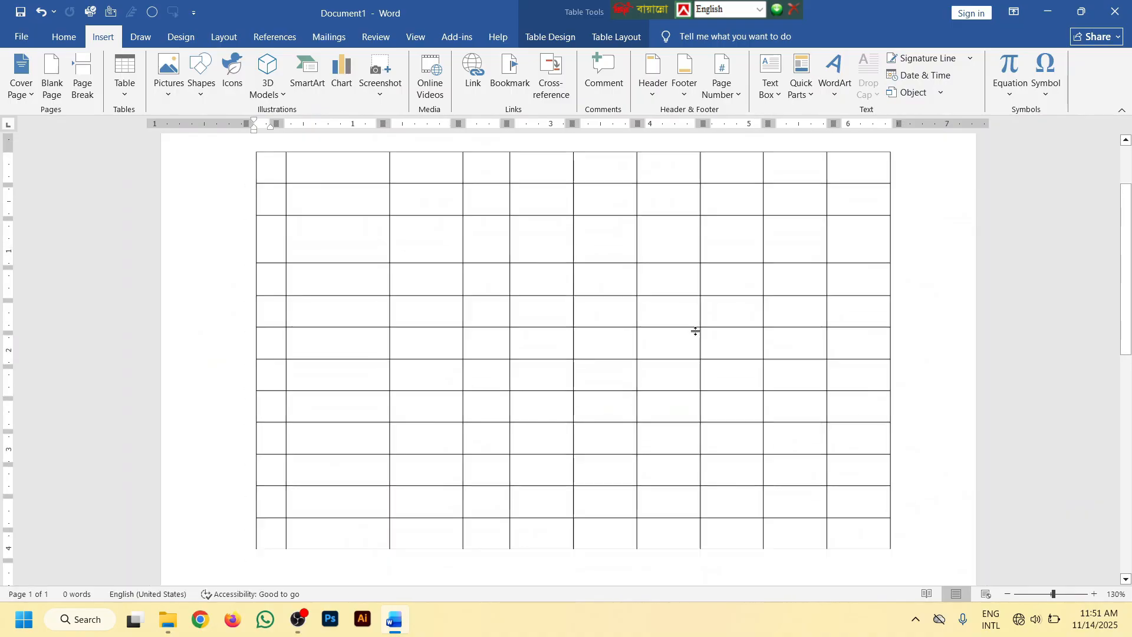
Move the whole table down toward the lower part of the page, and bring it back up slightly below the top margin
ctrl+scroll(695, 329, down, 5)
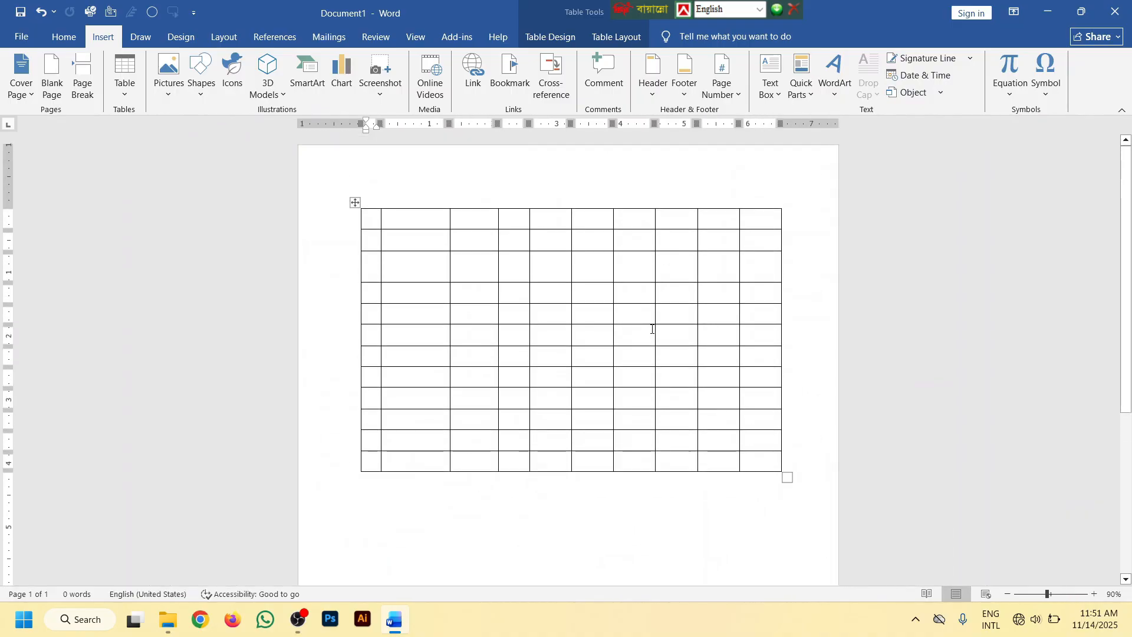
ctrl+scroll(628, 324, down, 2)
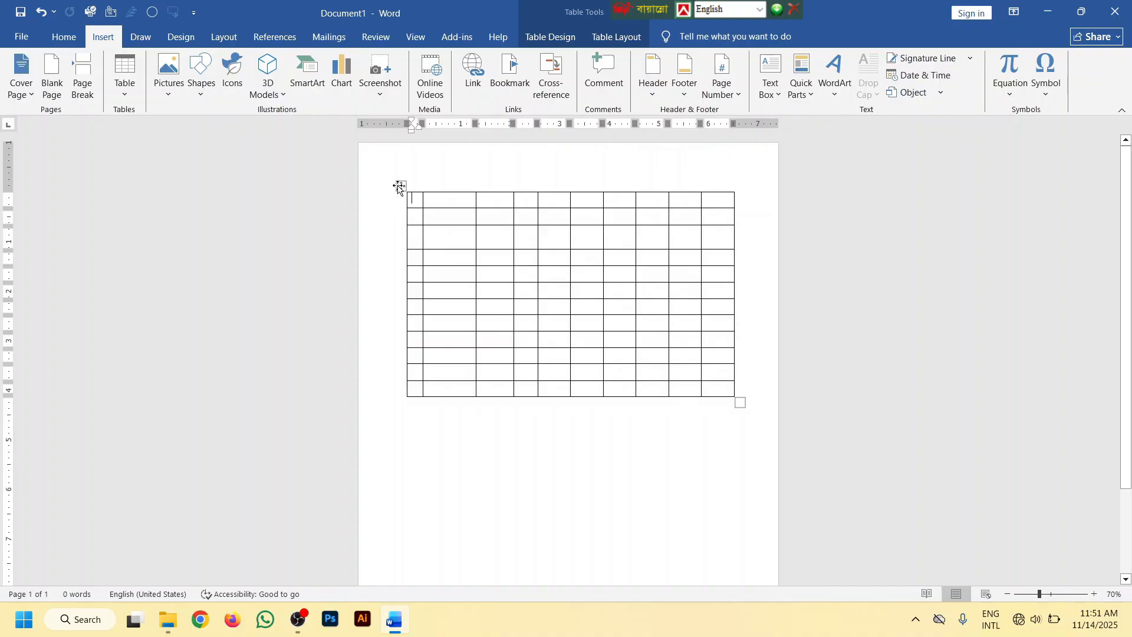
drag(400, 187, 399, 245)
scroll(421, 222, down, 2)
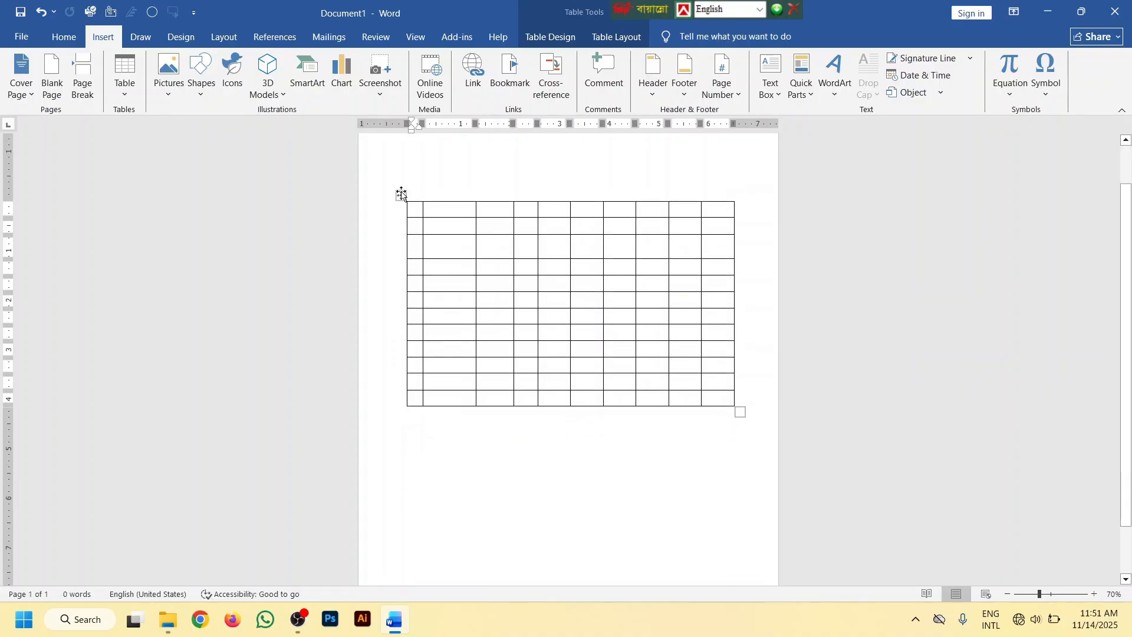
drag(401, 195, 400, 348)
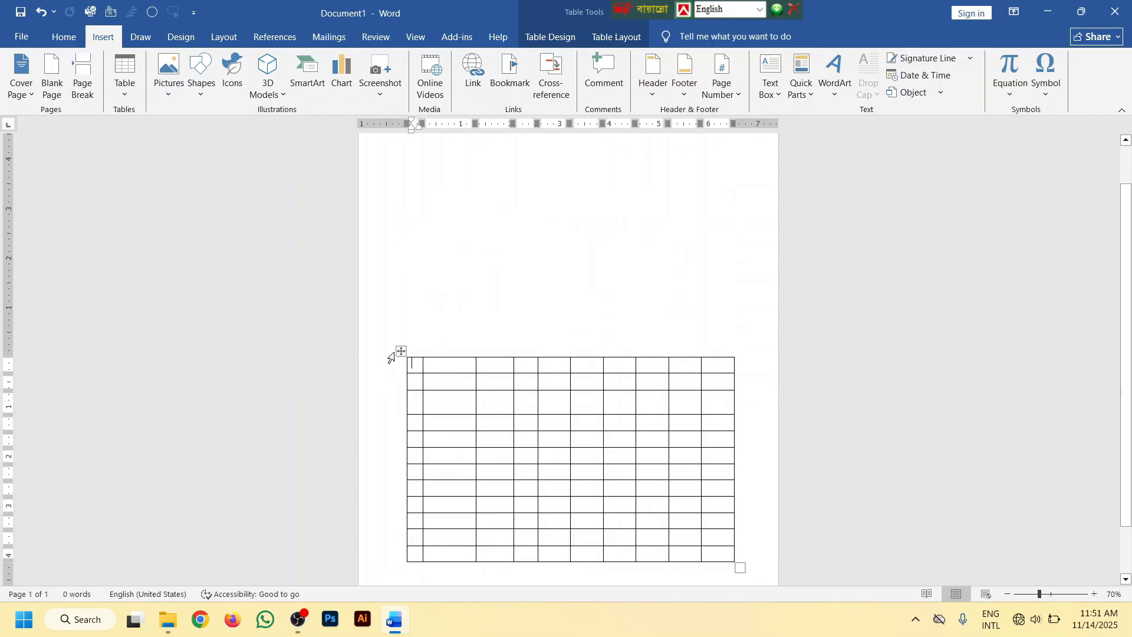
drag(400, 351, 388, 197)
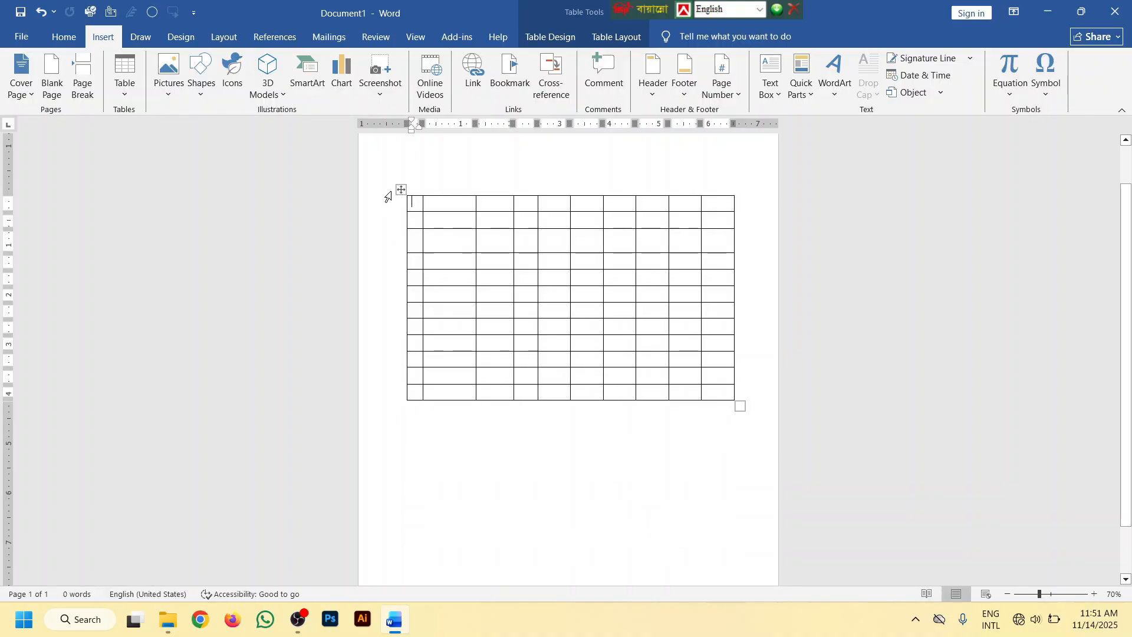
Select the whole table, center it horizontally on the page, and clear the selection
scroll(520, 301, up, 2)
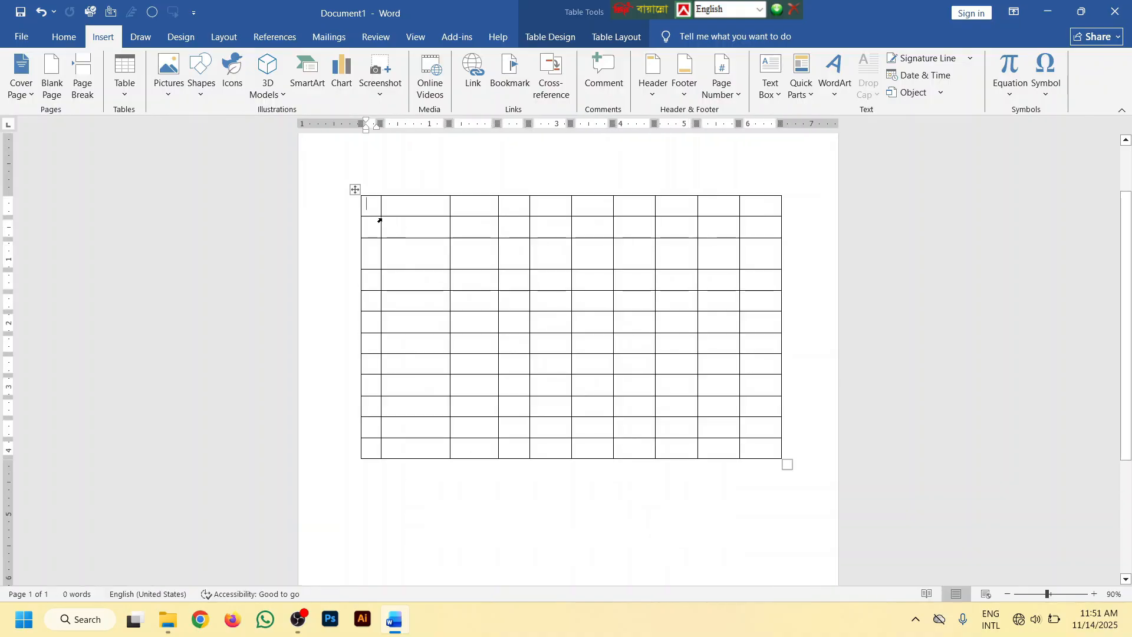
click(355, 189)
click(64, 37)
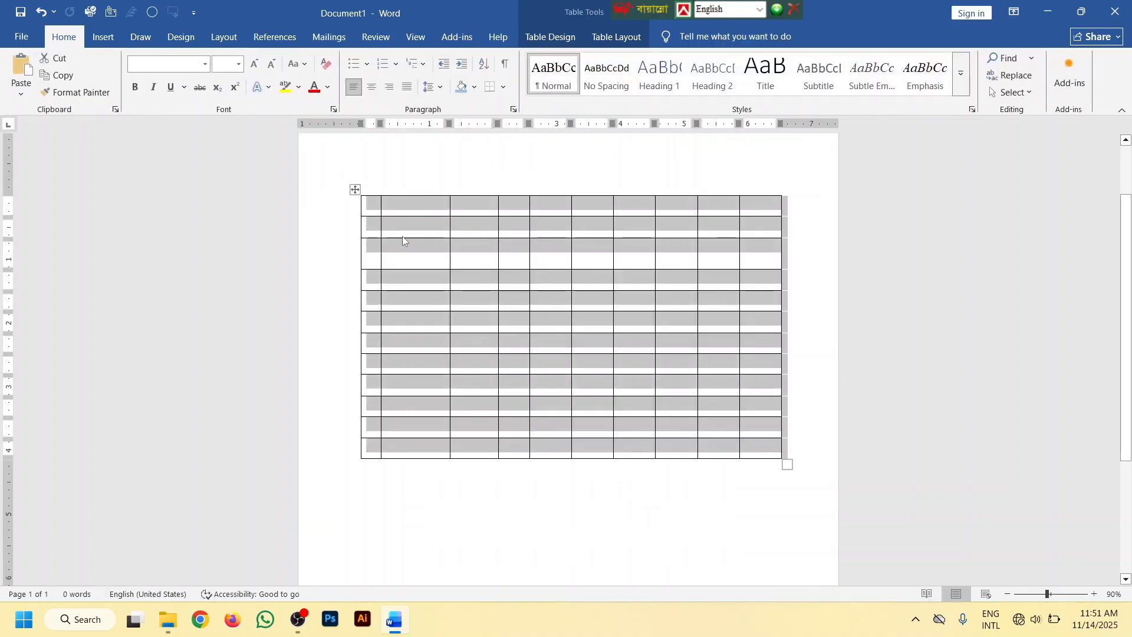
scroll(402, 236, up, 1)
click(655, 468)
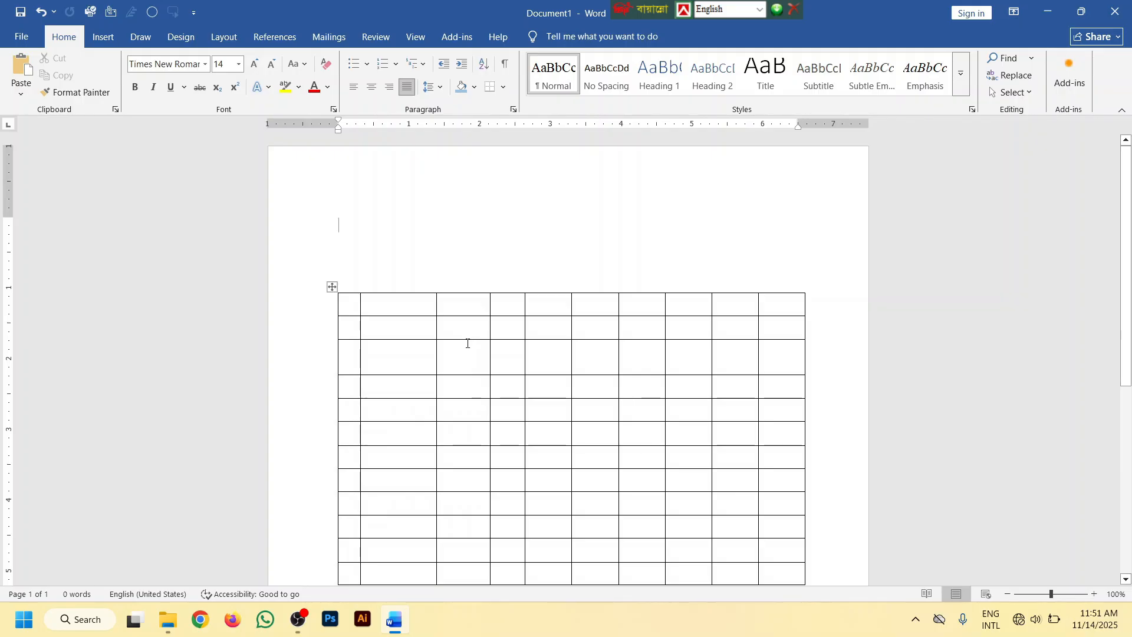
click(372, 305)
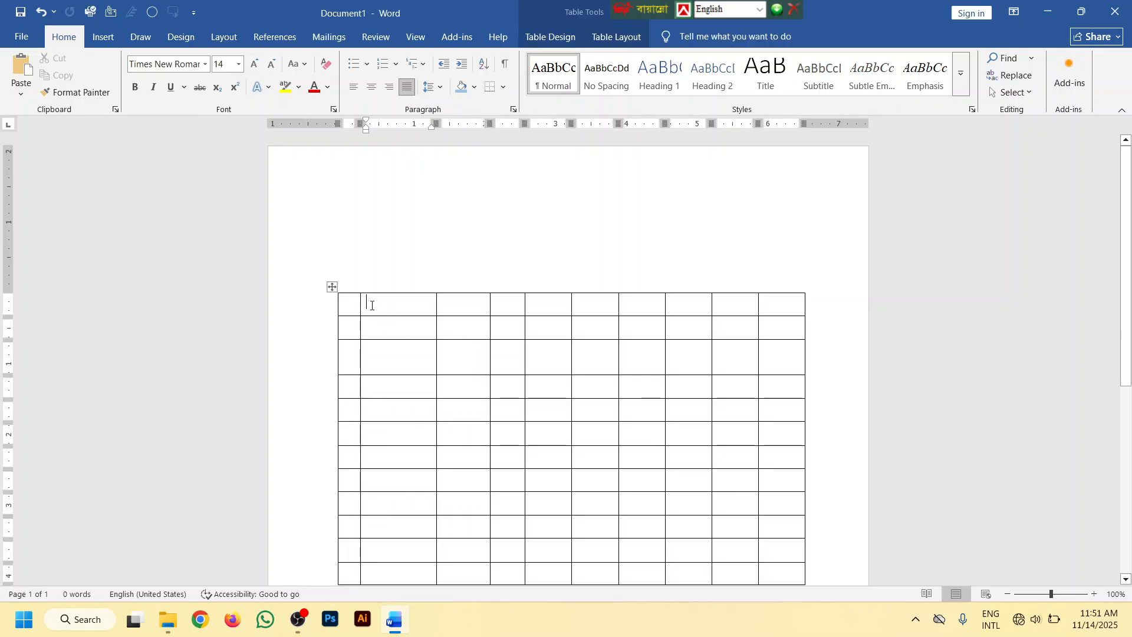
click(331, 287)
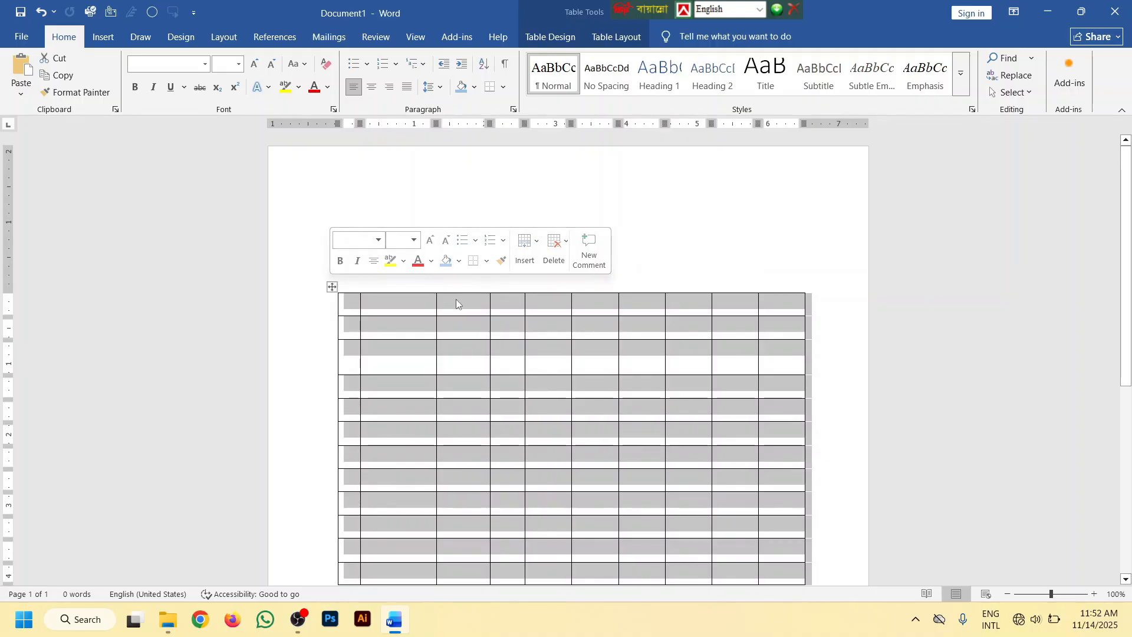
click(371, 88)
scroll(716, 346, down, 2)
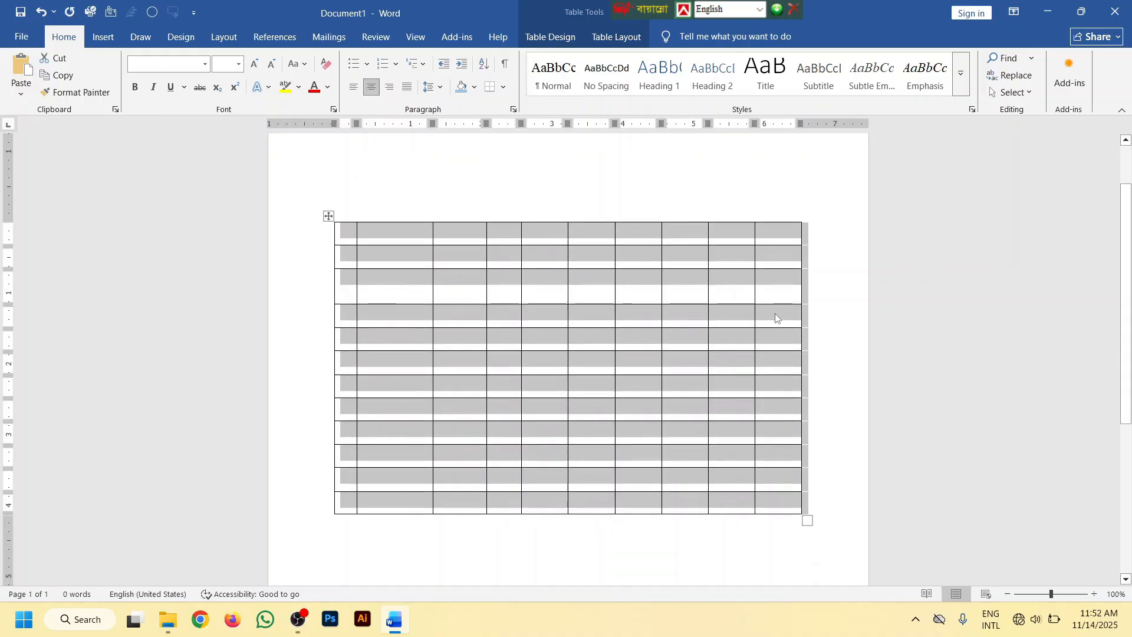
click(775, 314)
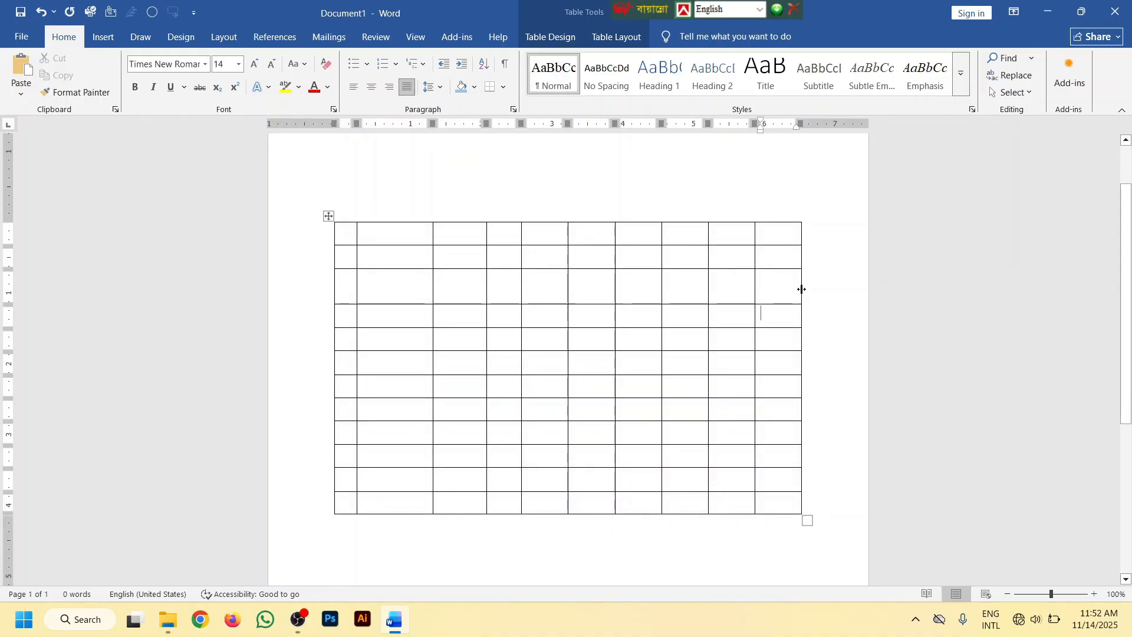
Widen the table's last column to about 1.5 inches by extending its outer border toward the page edge
drag(801, 289, 850, 274)
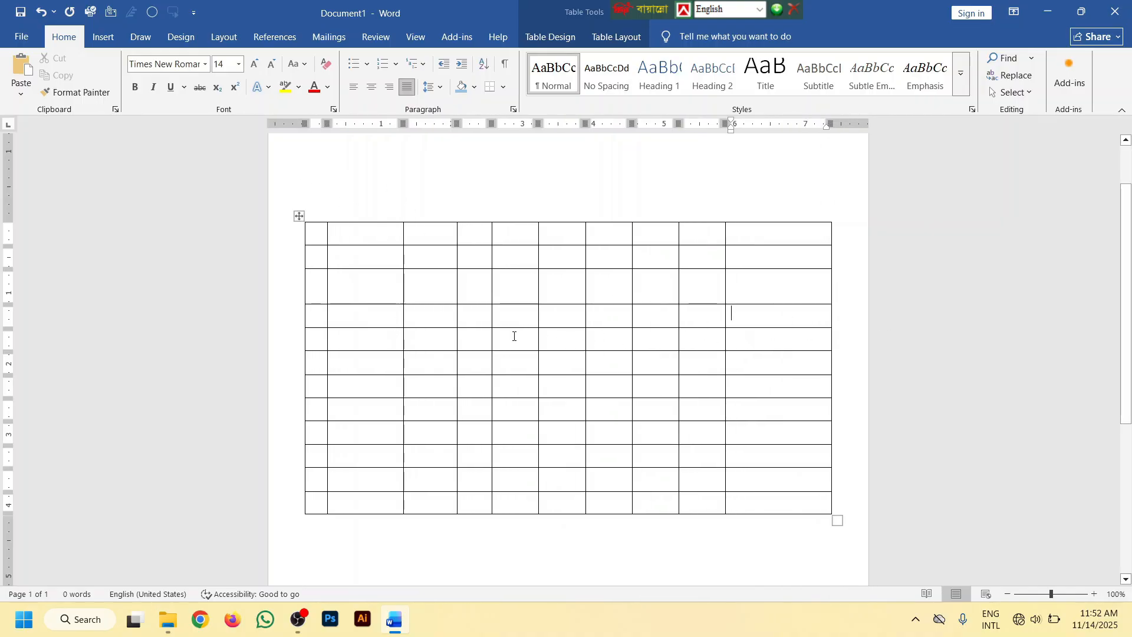
ctrl+scroll(440, 282, down, 1)
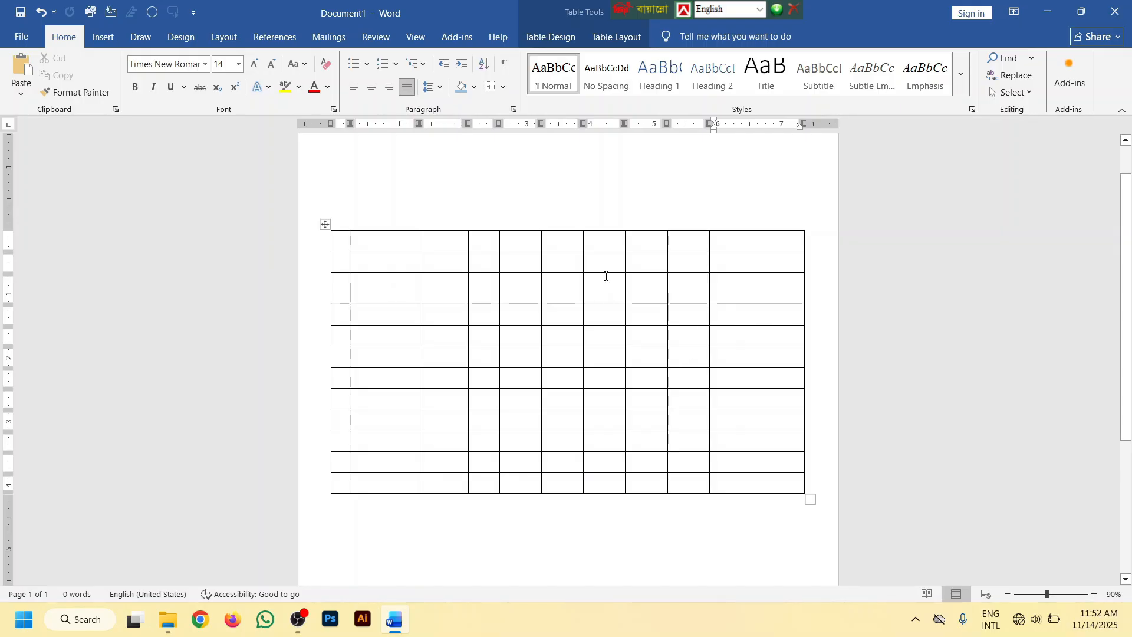
scroll(439, 278, up, 2)
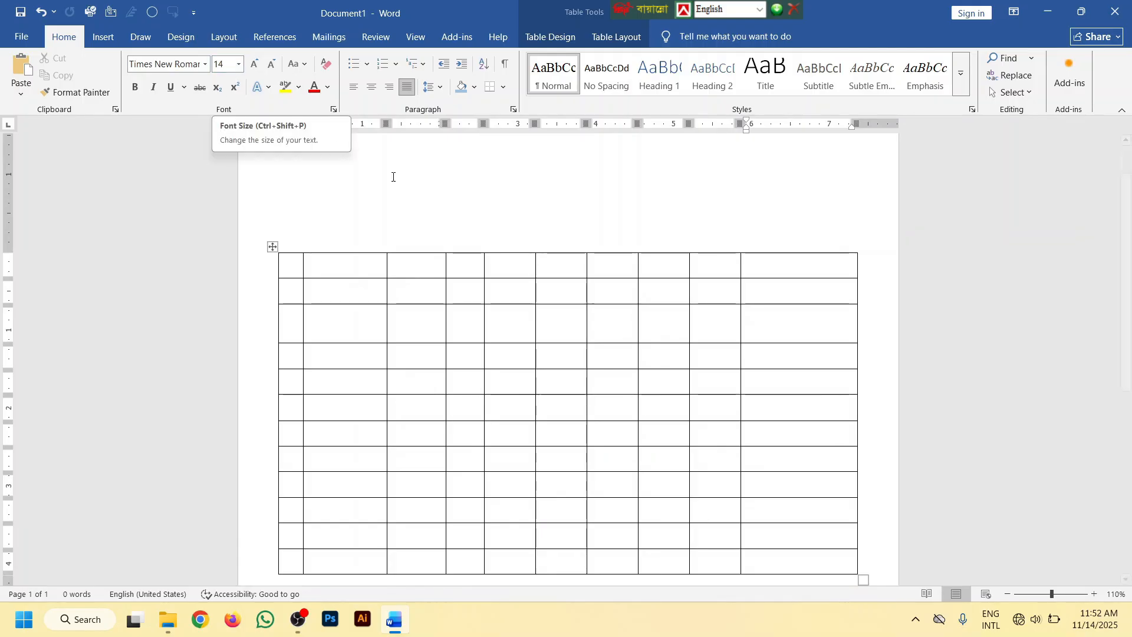
Set the font of the top row's second cell to SutonnyMJ, and place the cursor in the third cell
click(318, 261)
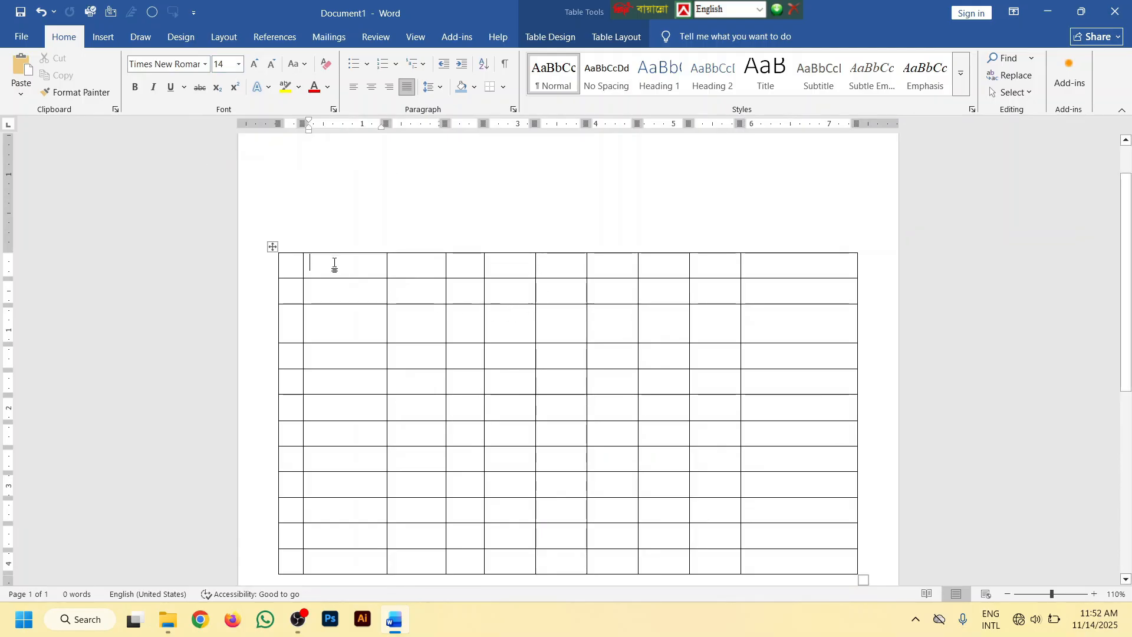
click(205, 64)
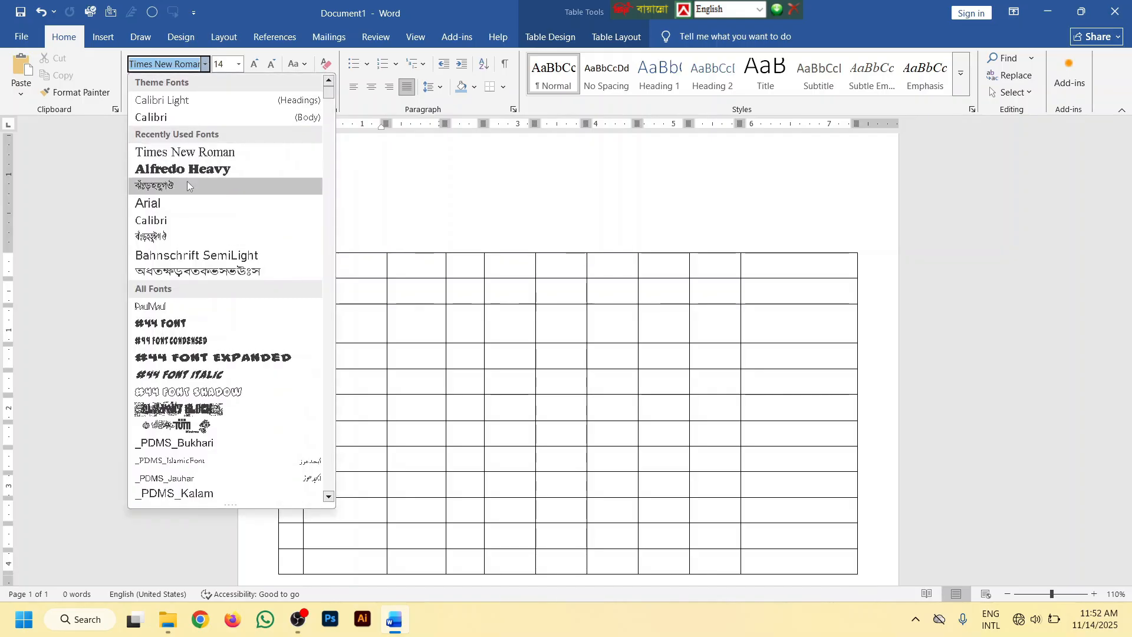
click(186, 182)
click(407, 261)
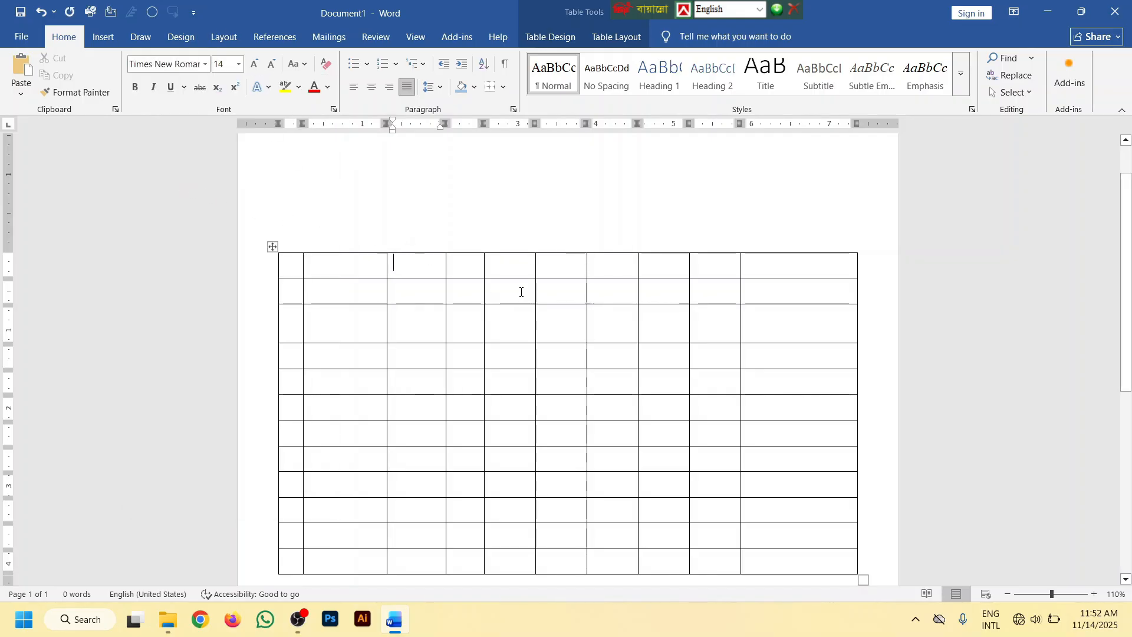
Select the whole table and delete it from the page
scroll(508, 283, down, 4)
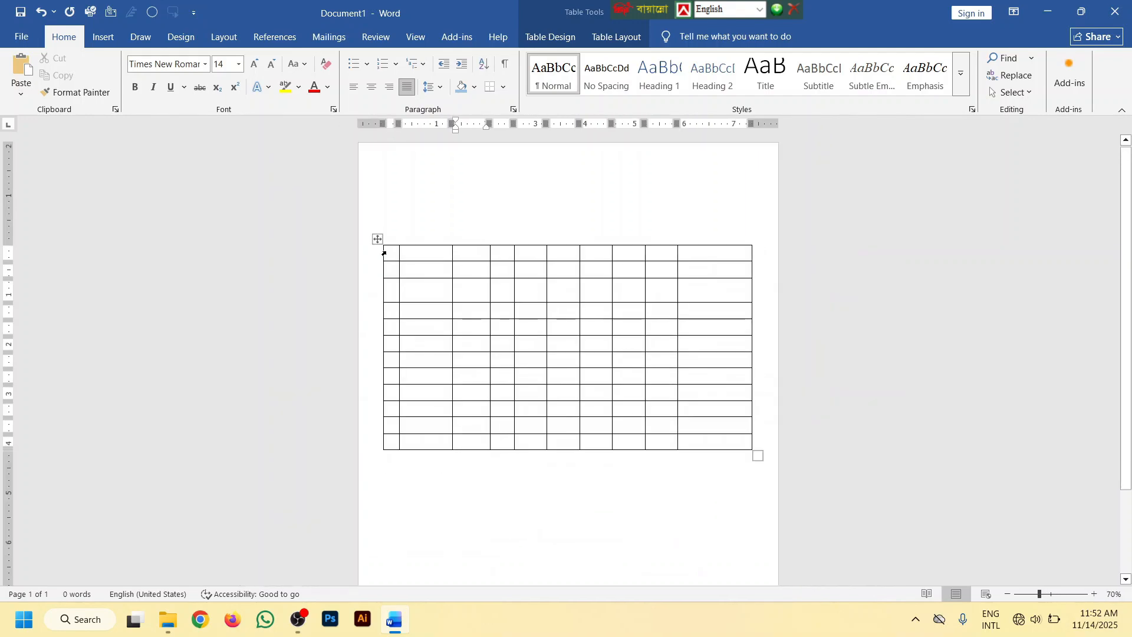
click(377, 239)
key(BackSpace)
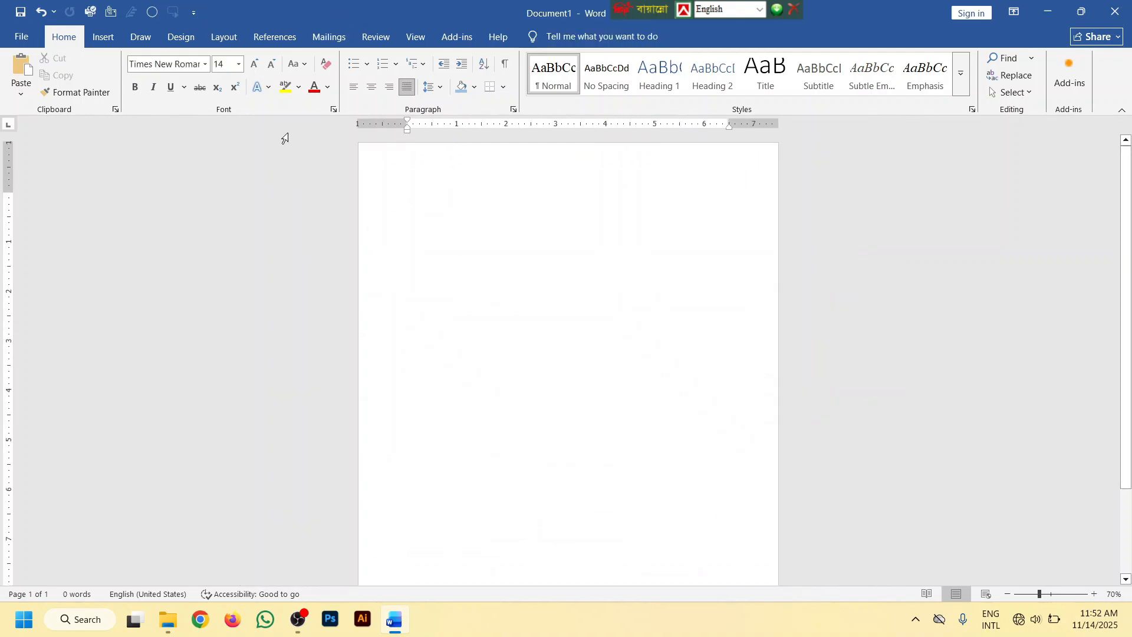
Set the empty page's font to SutonnyMJ and reduce the font size to 12
click(205, 66)
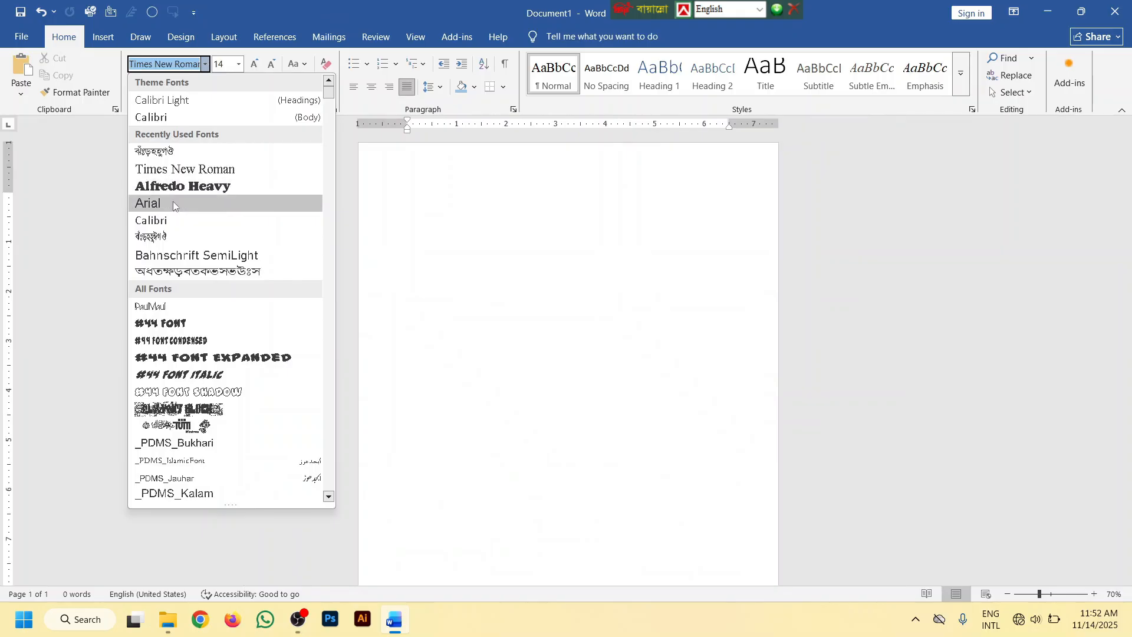
click(174, 153)
click(272, 64)
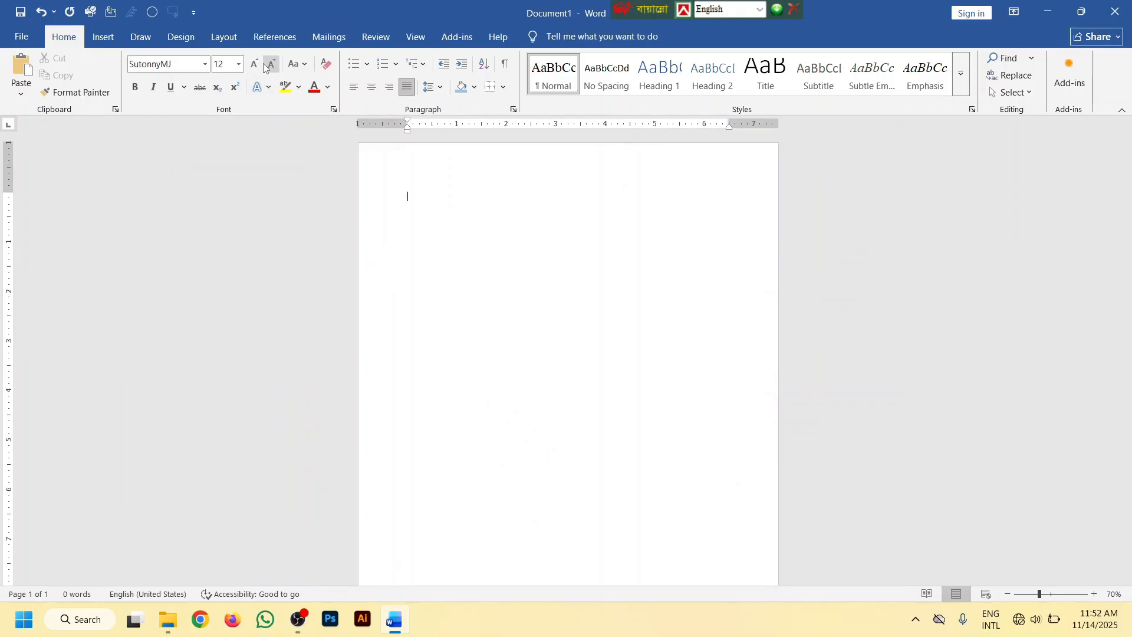
Insert a table with seven columns and six rows, and place the cursor in the third cell of its second row
click(112, 43)
click(124, 74)
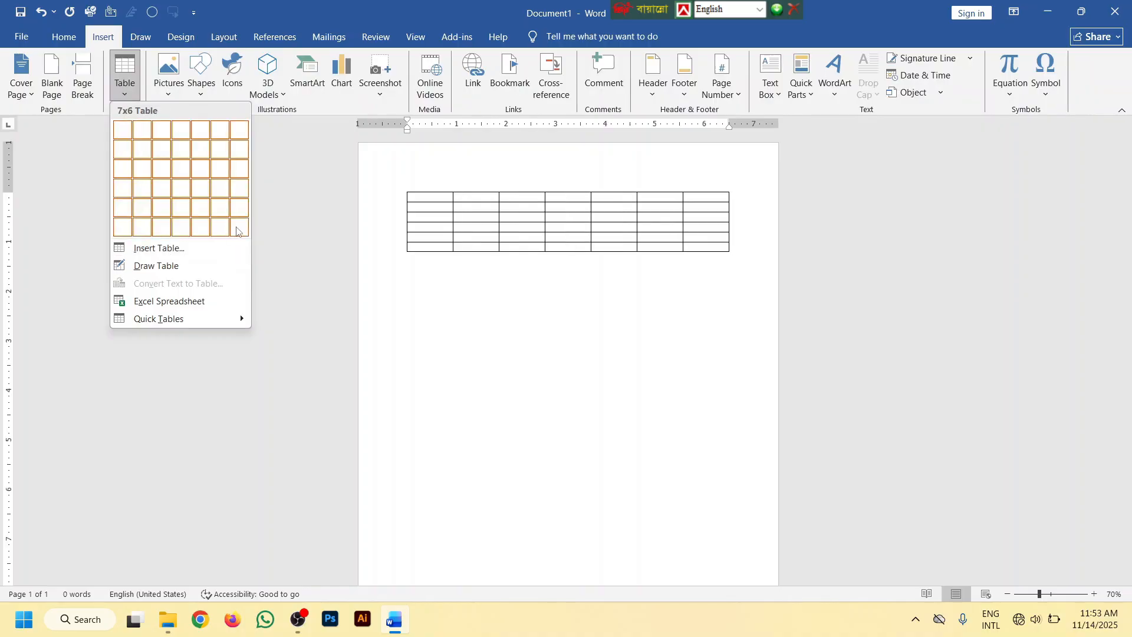
click(239, 227)
scroll(700, 269, up, 9)
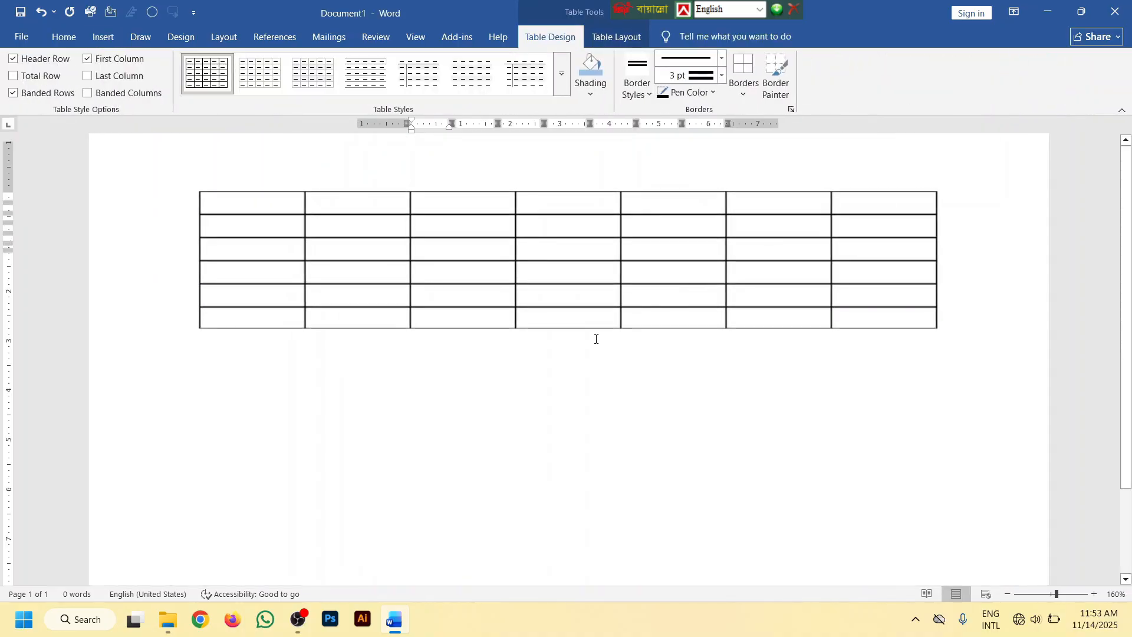
click(472, 303)
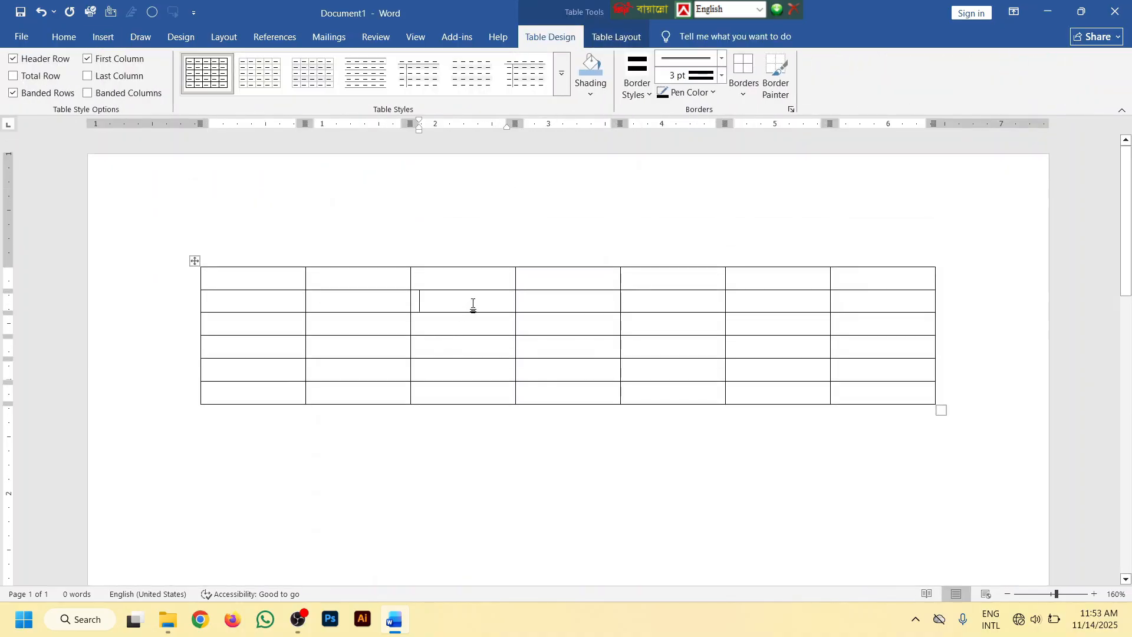
Set the font of the whole table to Times New Roman and increase its size to 16
click(63, 37)
click(571, 301)
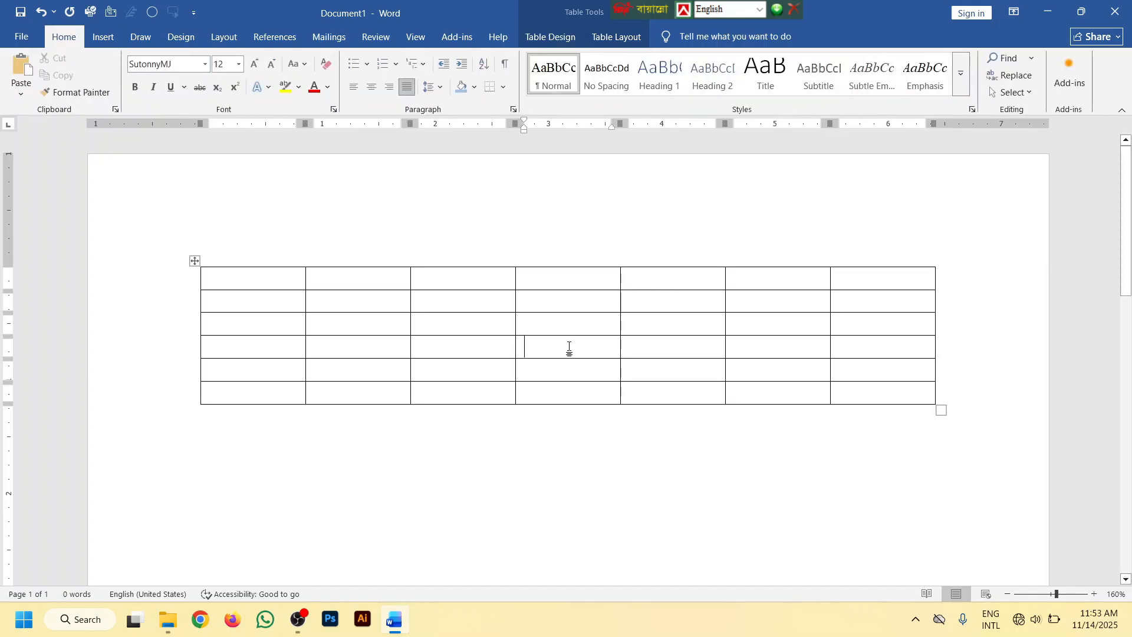
click(639, 352)
click(656, 304)
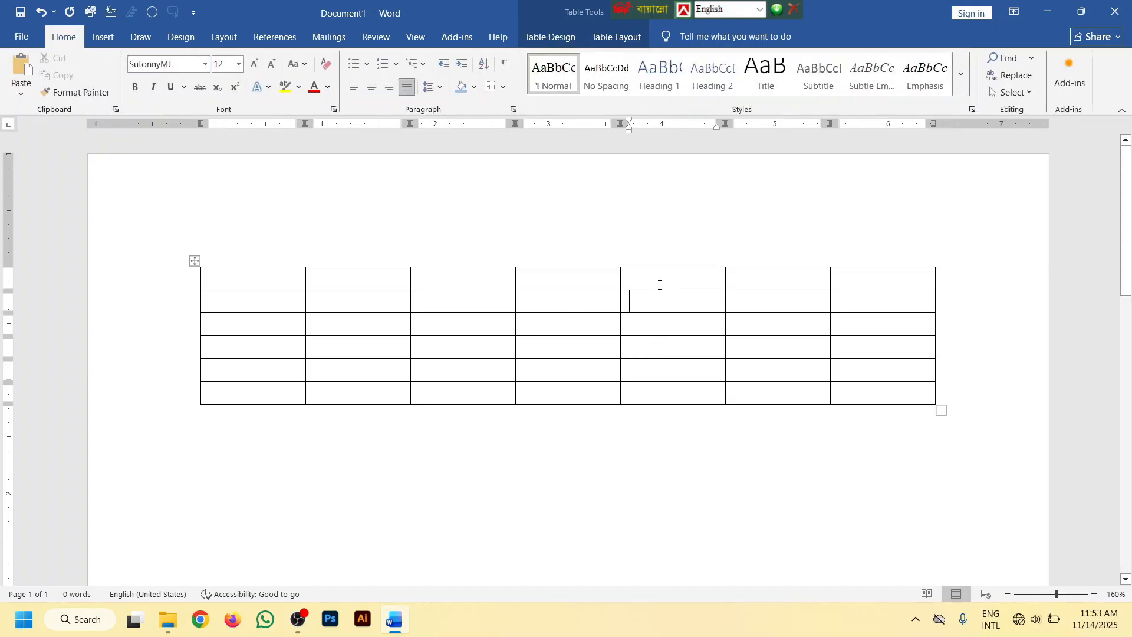
click(754, 280)
click(756, 344)
click(195, 261)
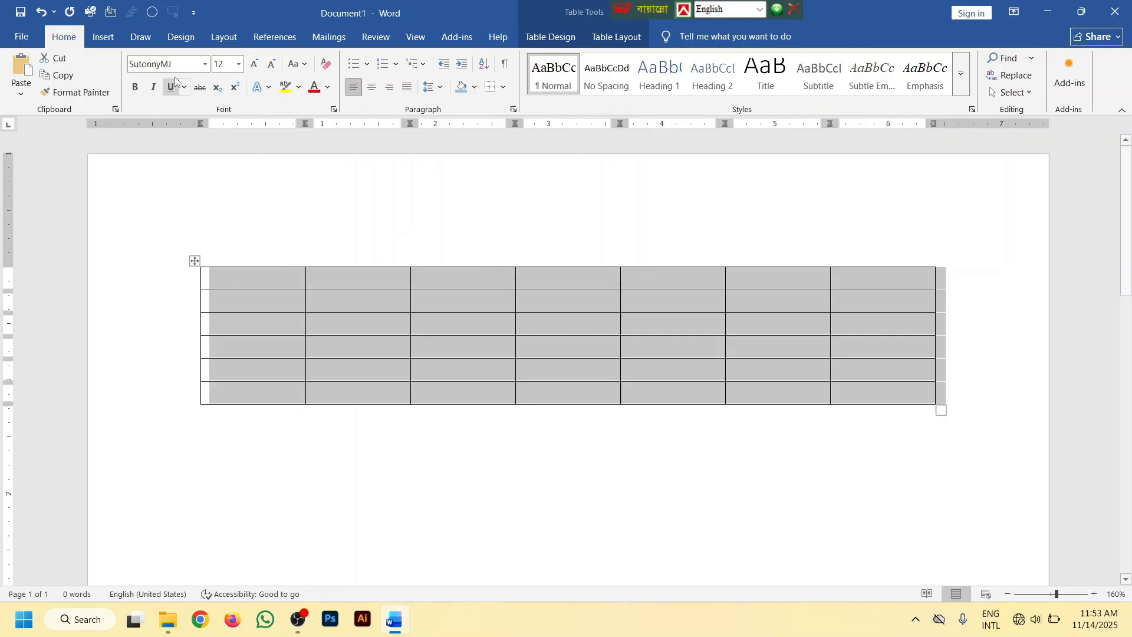
click(206, 64)
click(177, 168)
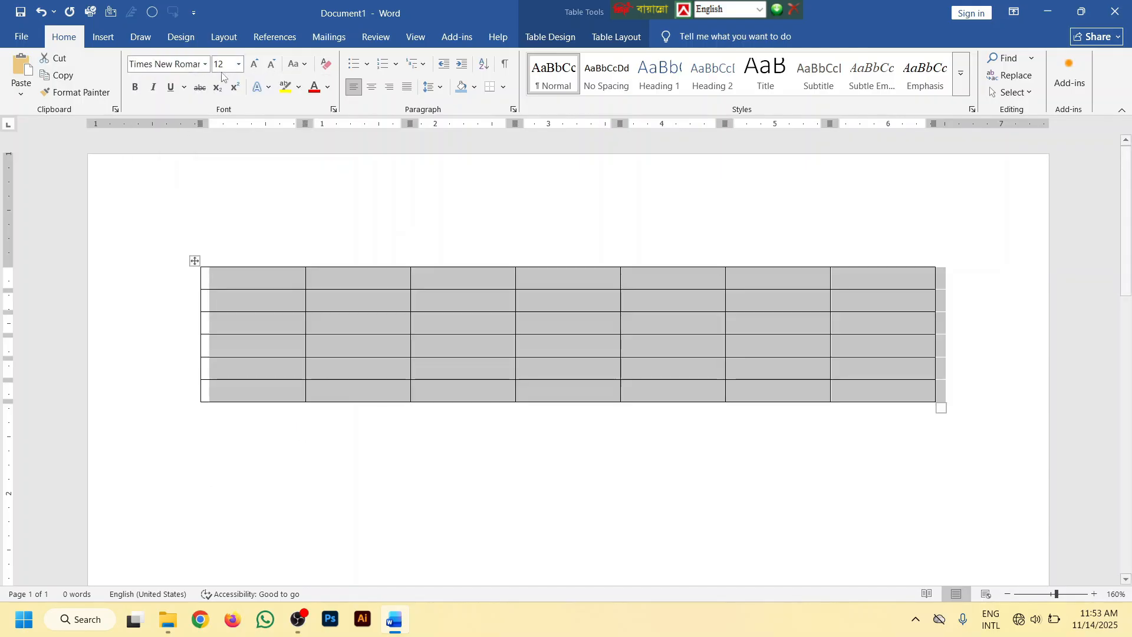
click(257, 65)
click(258, 65)
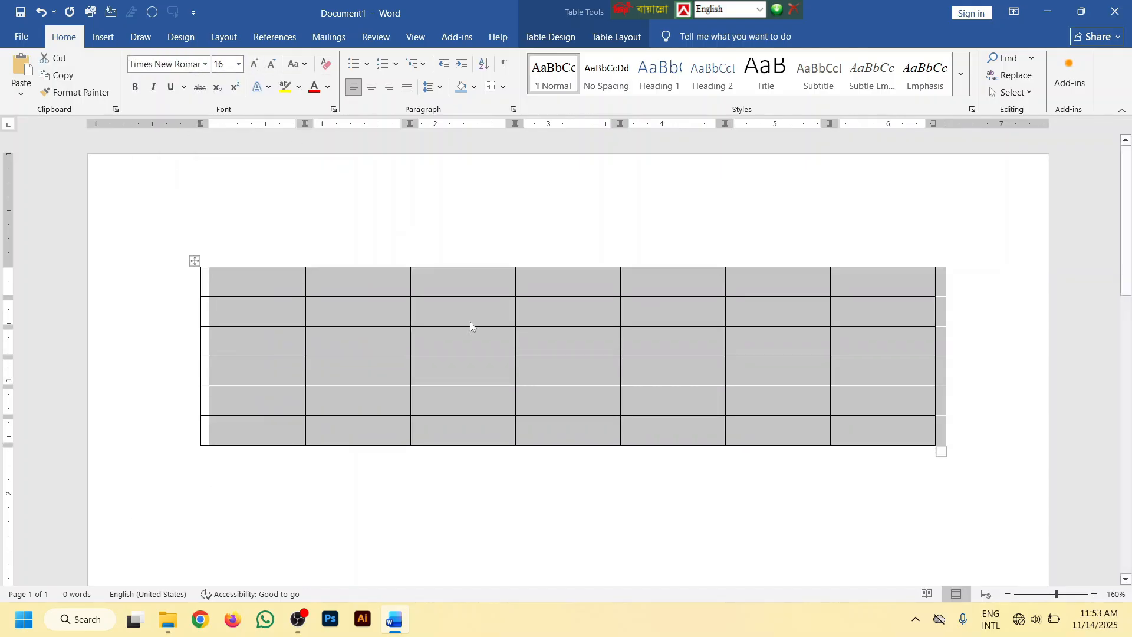
Enter the headings SL and NAME in the first two cells of the table's top row
click(599, 425)
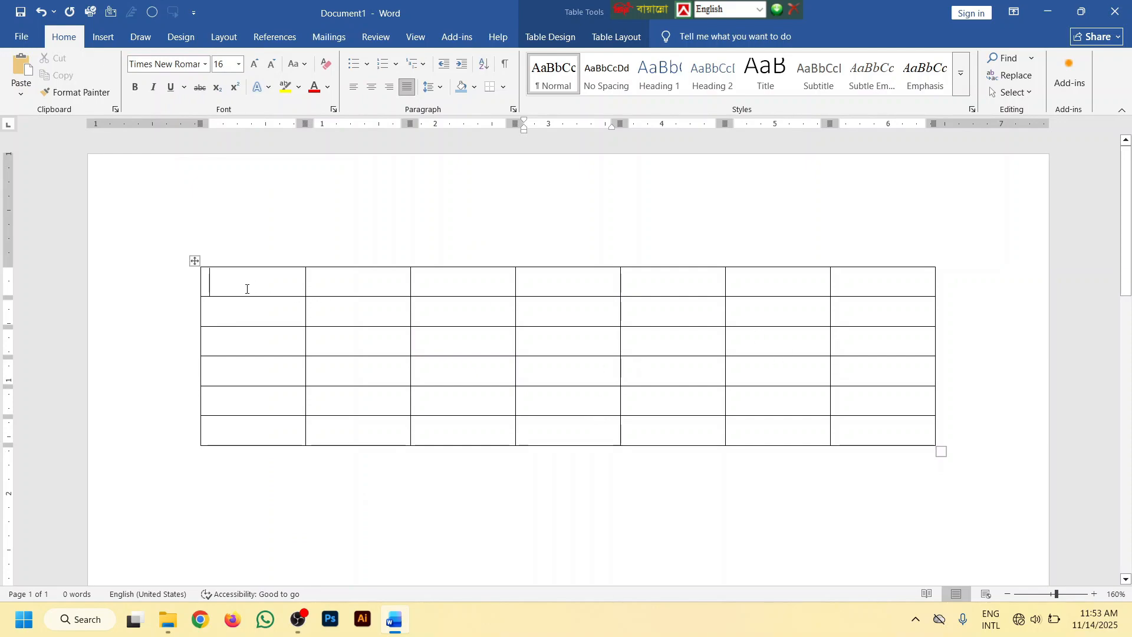
text(SM)
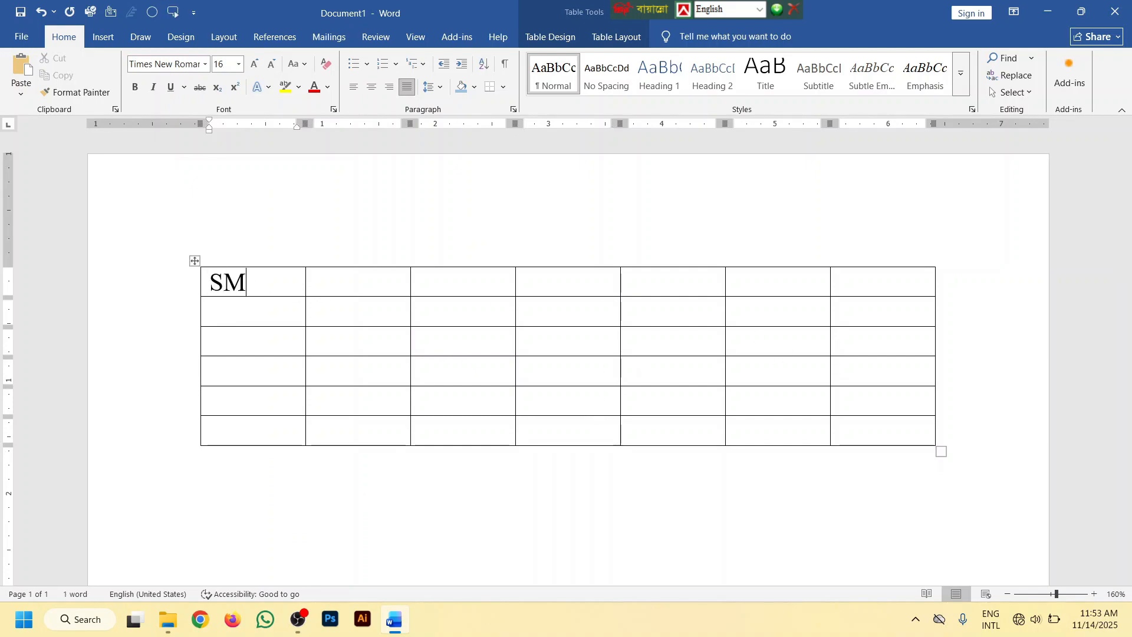
key(BackSpace)
text(L)
key(Tab)
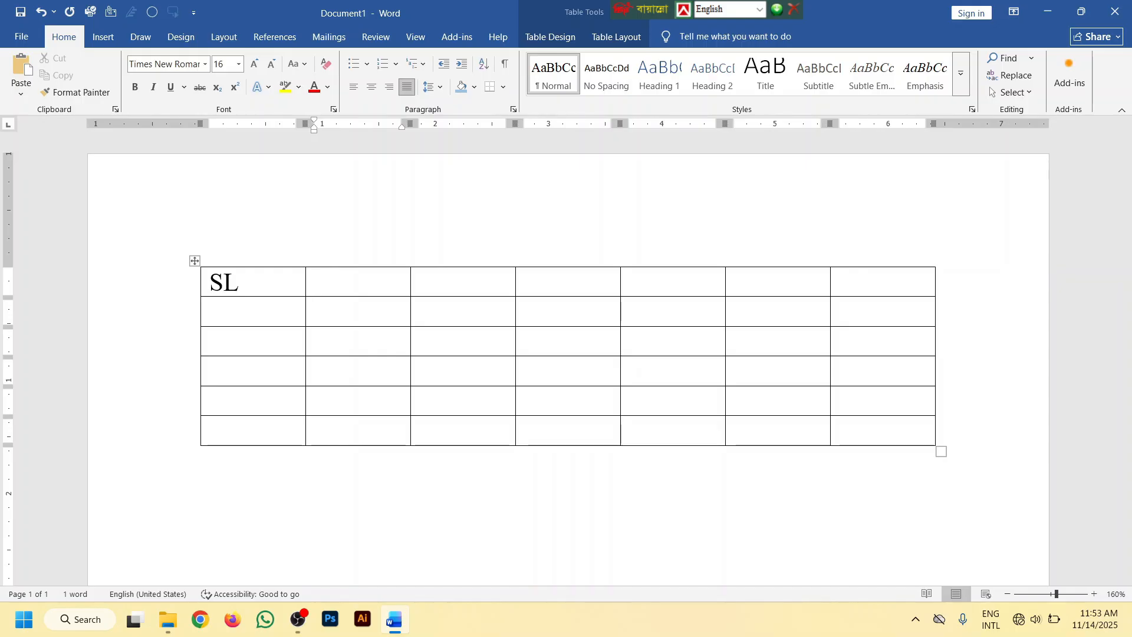
text(NAME)
key(Tab)
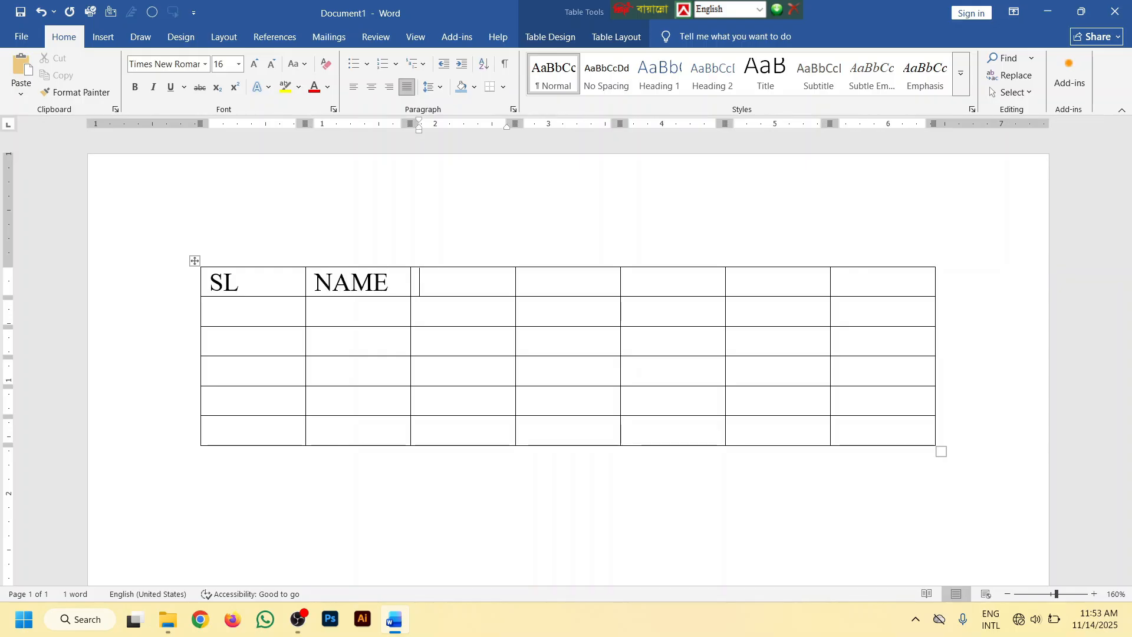
Enter the headings F NAME, M NAME and REMARKS in the third to fifth cells of the top row
text(F NAME)
key(Tab)
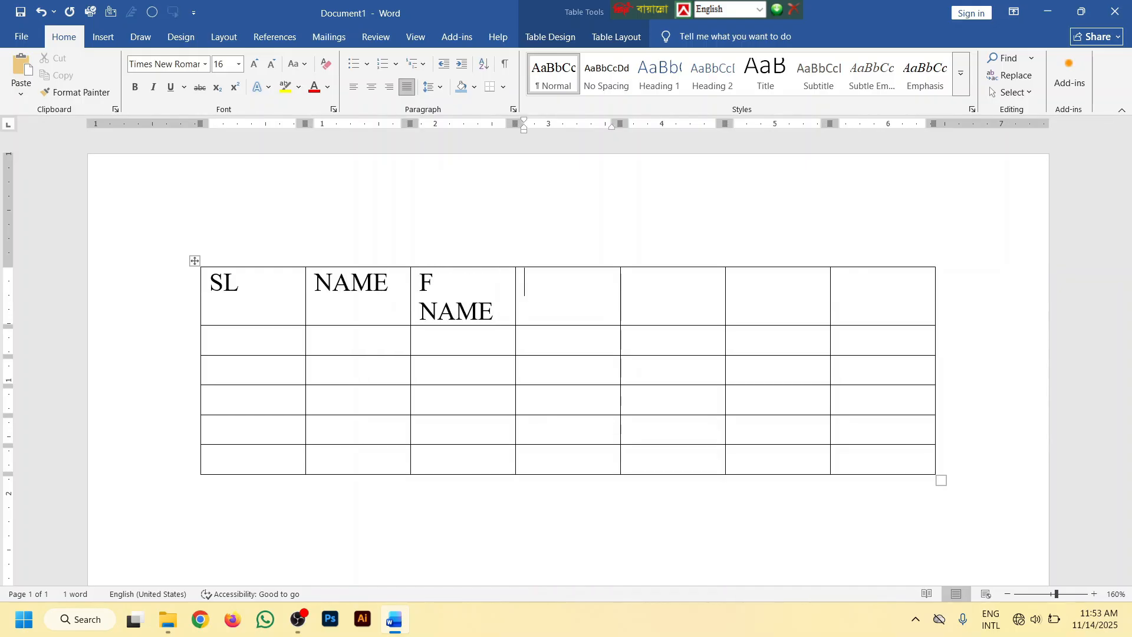
text(M NAME)
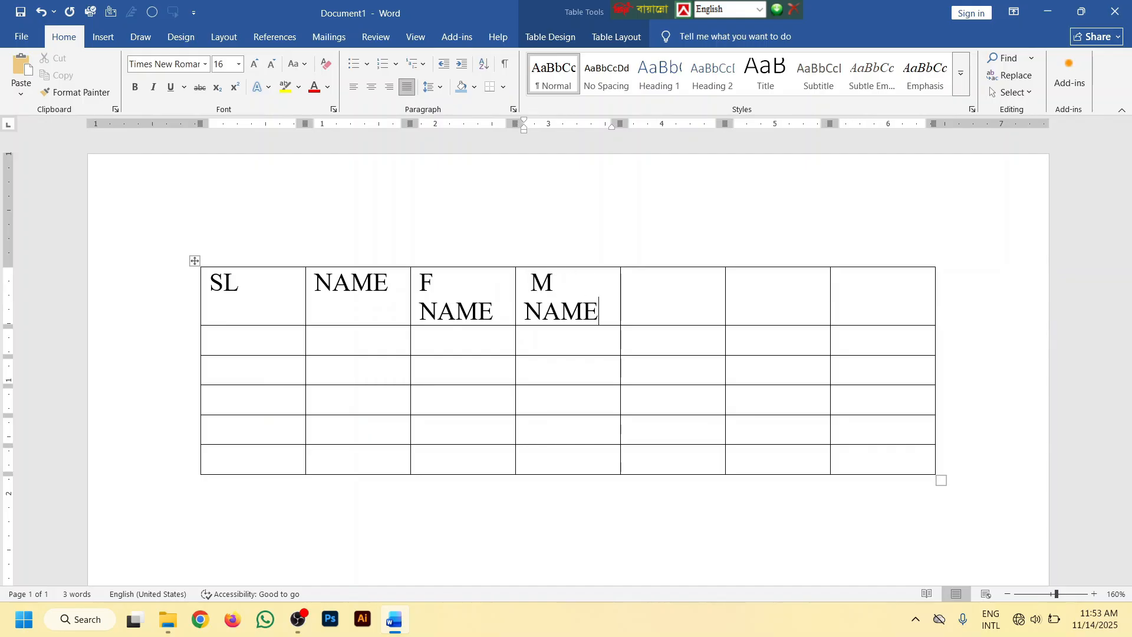
key(Tab)
text(R)
text(R)
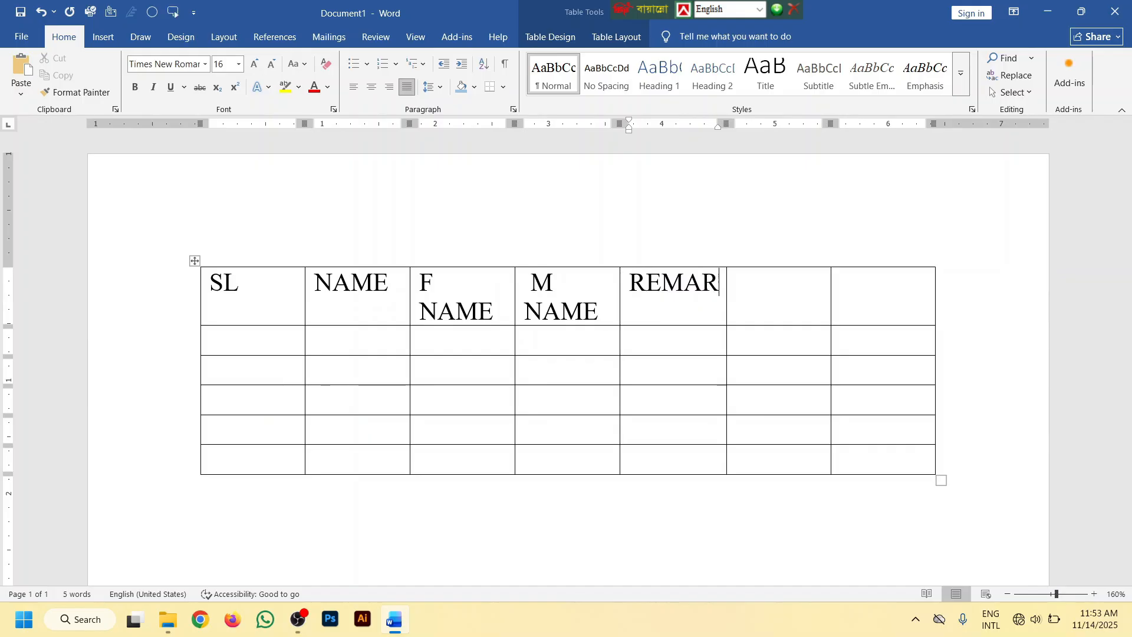
text(KS)
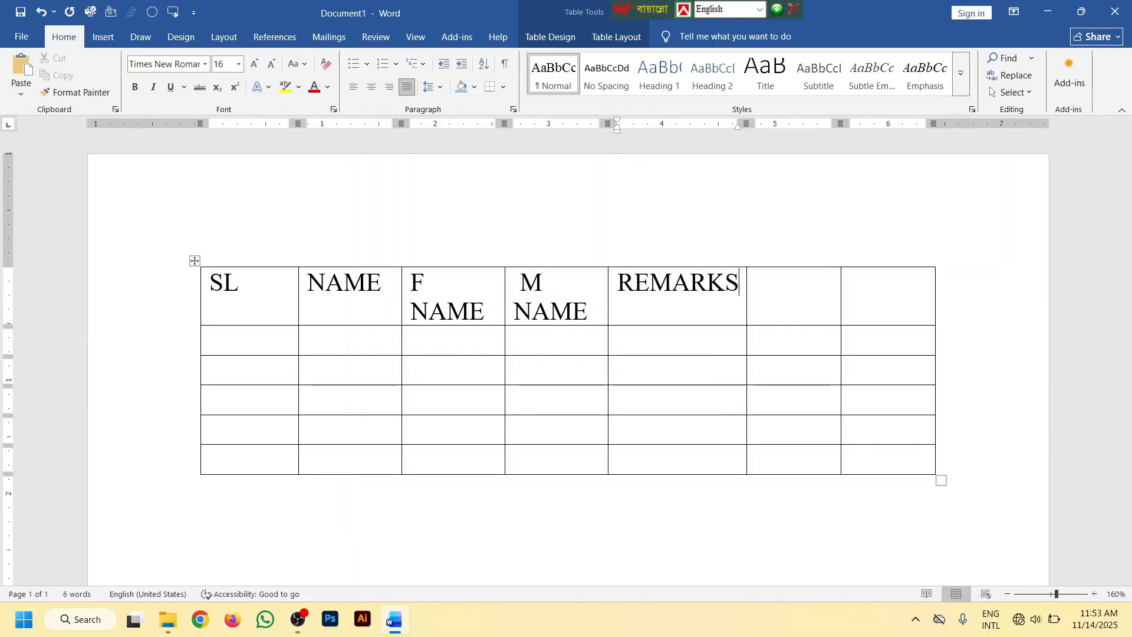
Delete the two empty columns after REMARKS, and widen the REMARKS, M NAME and F NAME columns
drag(884, 466, 788, 278)
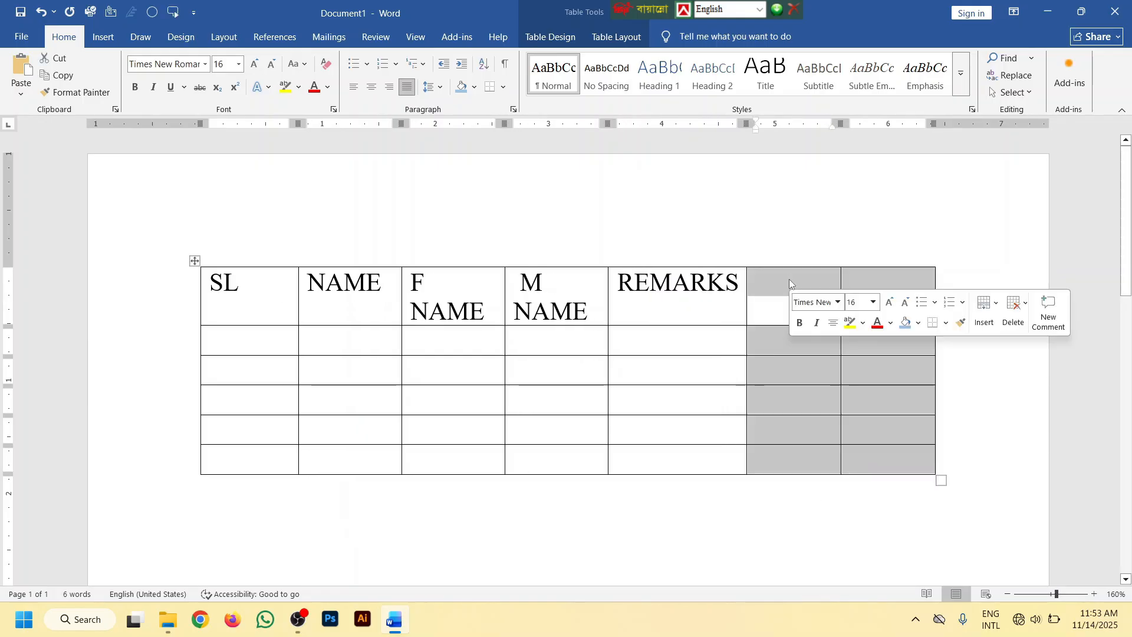
key(BackSpace)
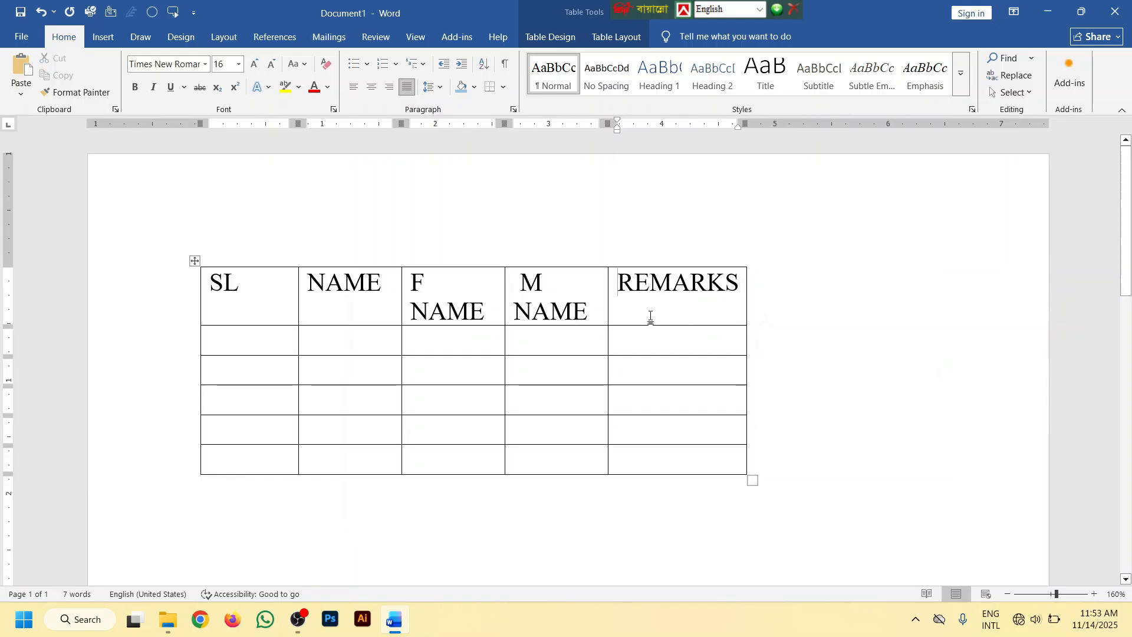
drag(747, 300, 886, 300)
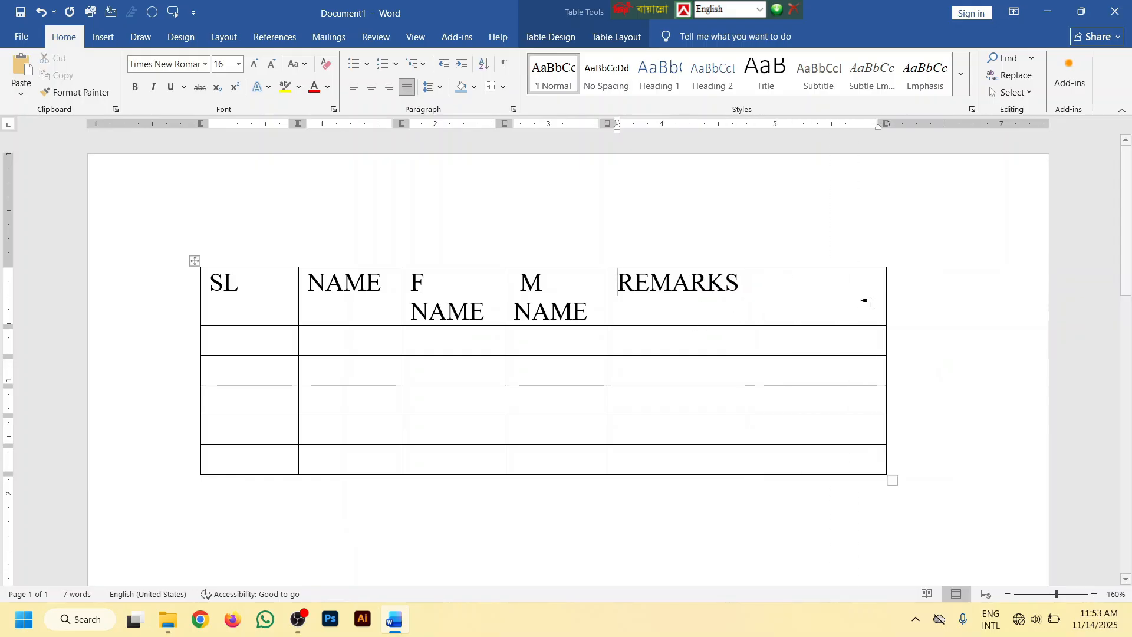
drag(609, 300, 644, 299)
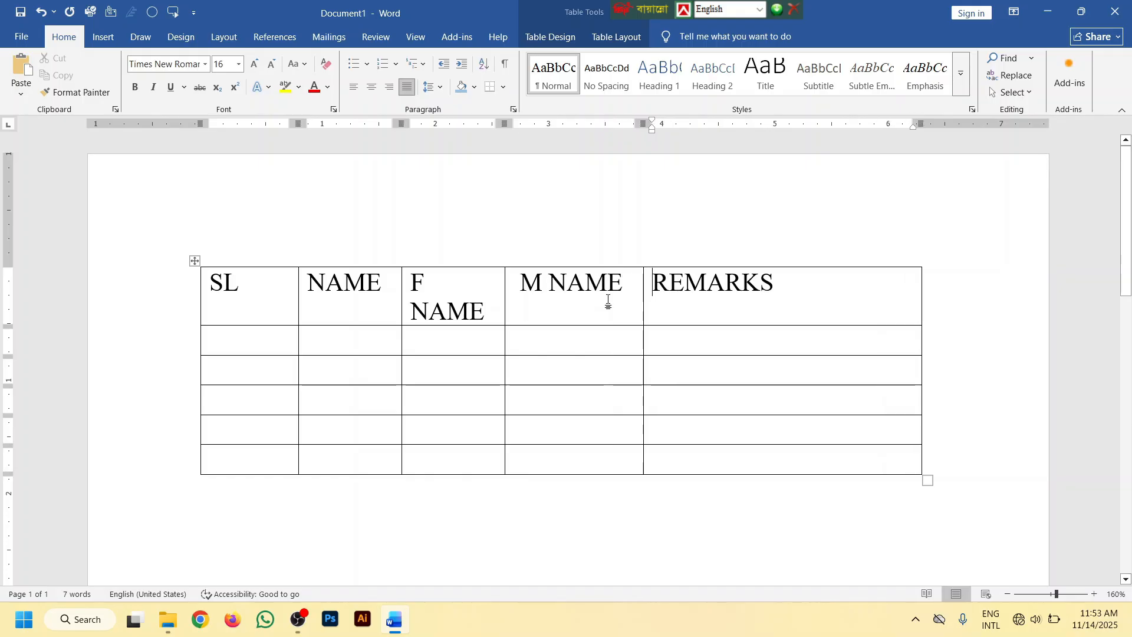
drag(505, 293, 525, 293)
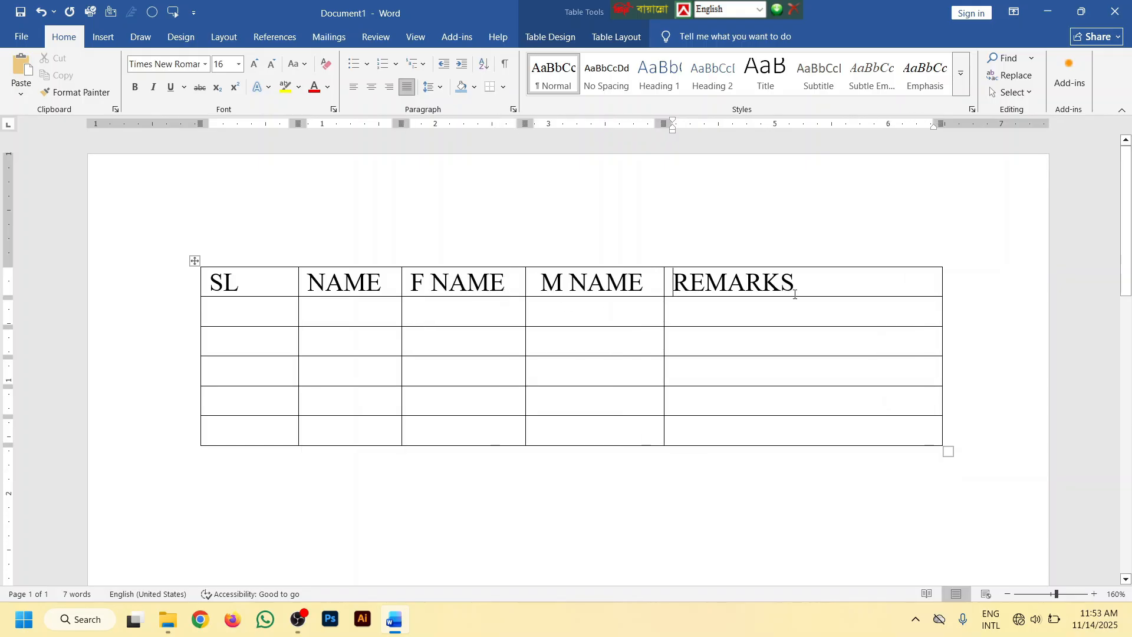
Narrow the REMARKS column and change the heading row's text so each word is capitalized
drag(941, 276, 224, 282)
click(294, 64)
click(339, 137)
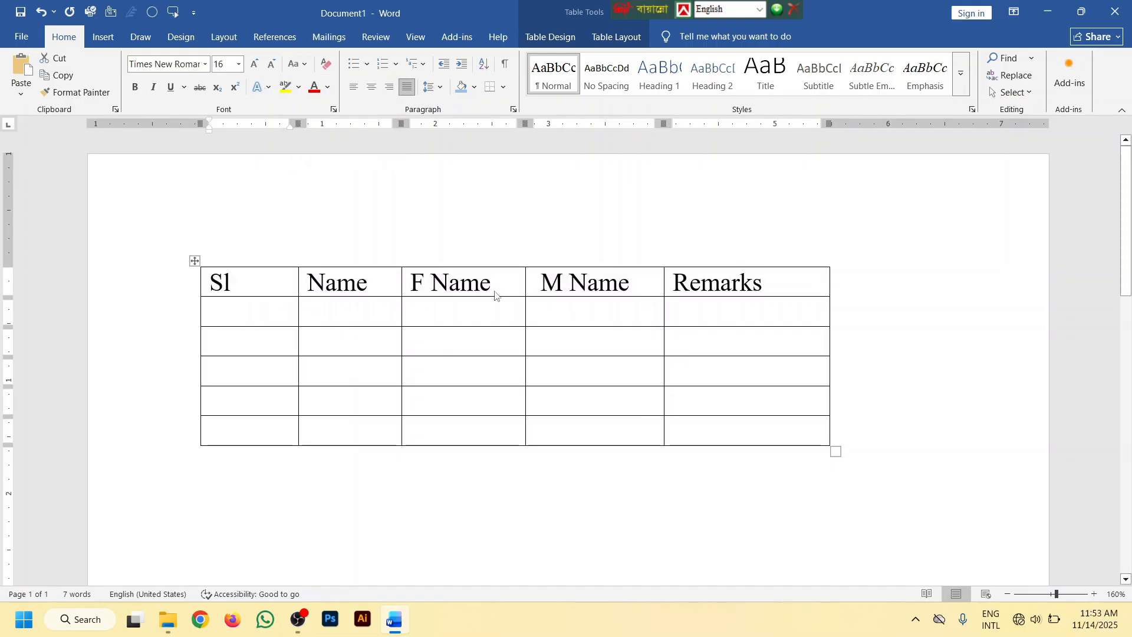
Make the heading row's text bold and center it in its cells
drag(783, 283, 172, 261)
click(135, 87)
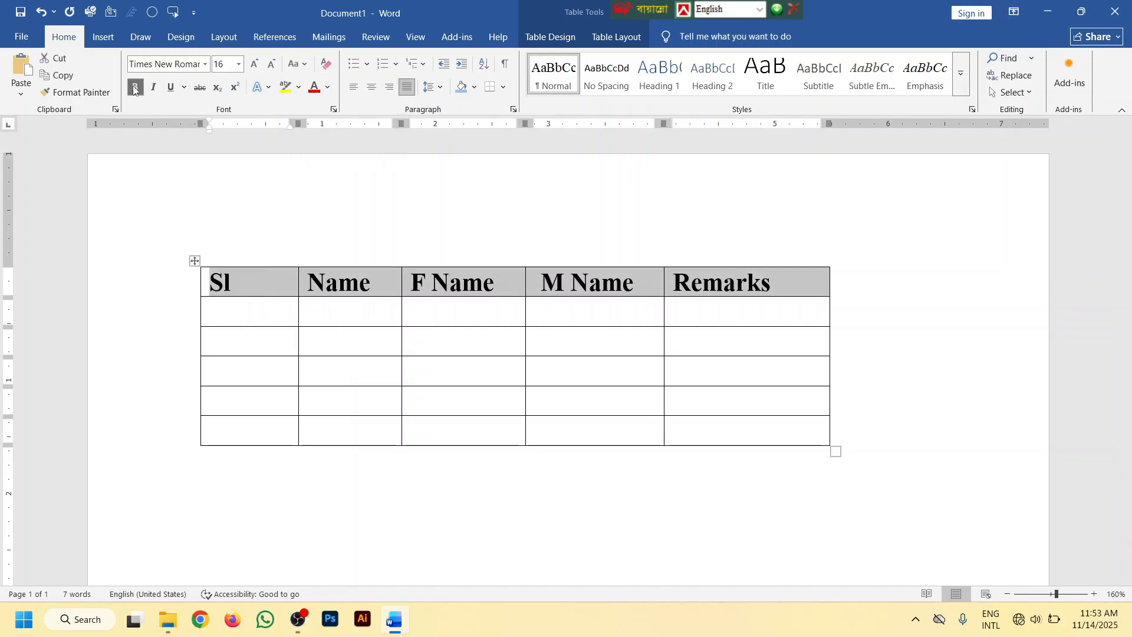
click(371, 87)
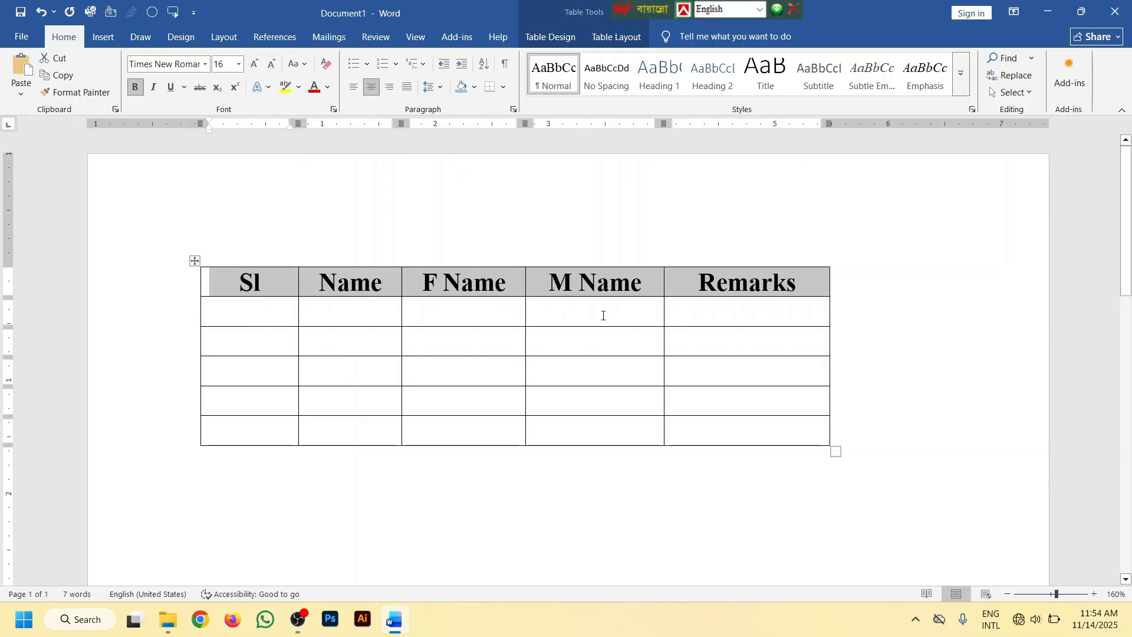
Center the whole table horizontally on the page, and move it about 3.5 inches down the page
click(195, 261)
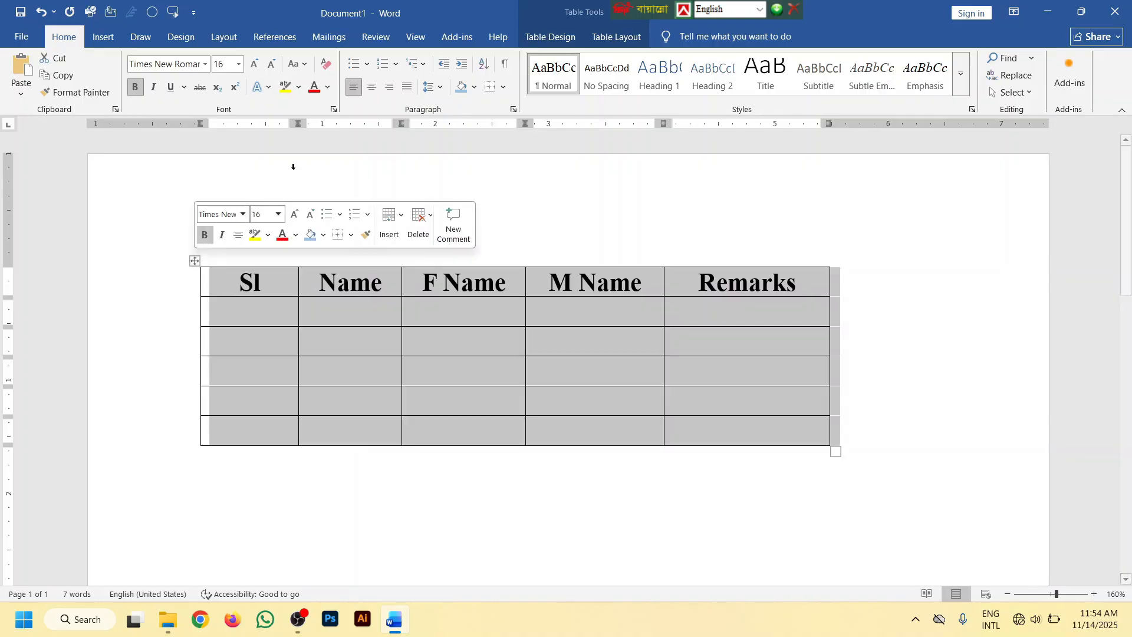
click(371, 87)
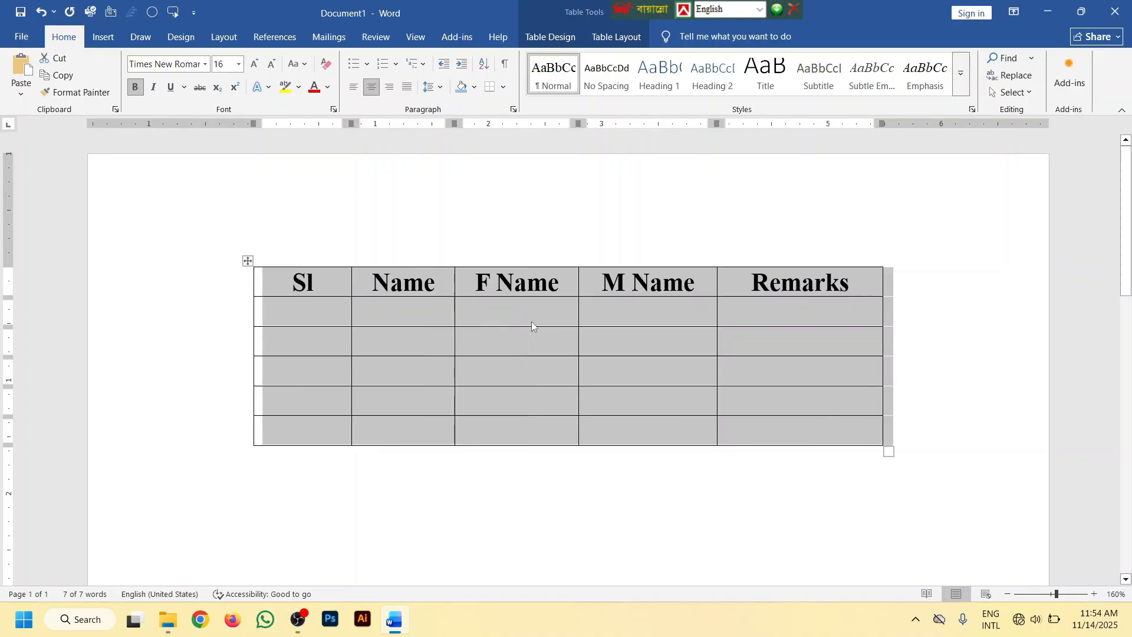
scroll(532, 320, down, 7)
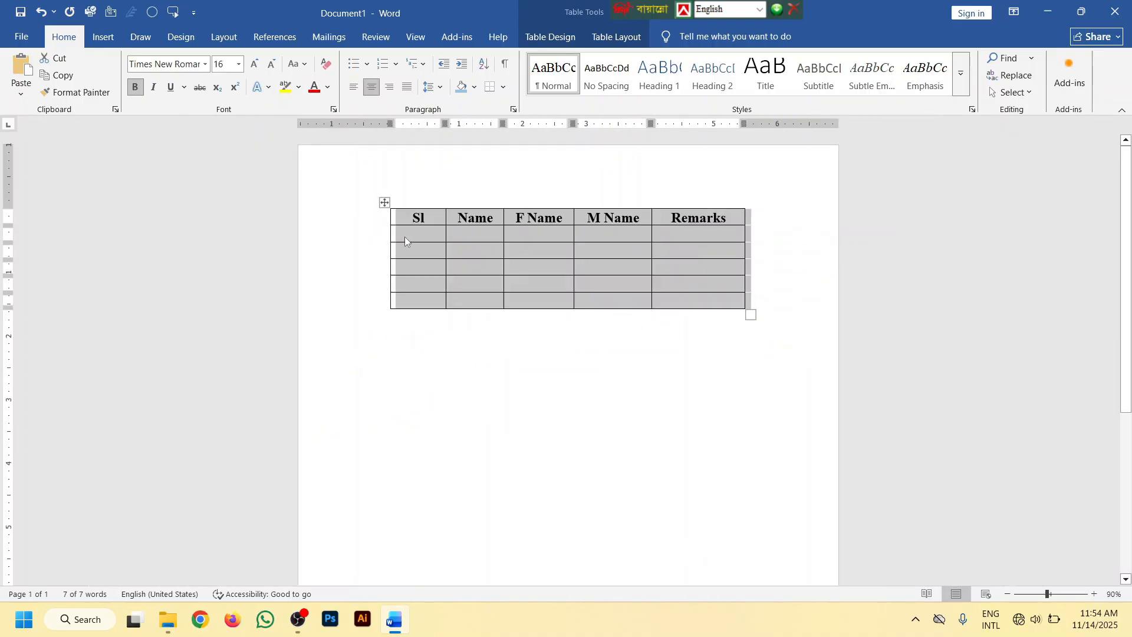
drag(386, 204, 381, 431)
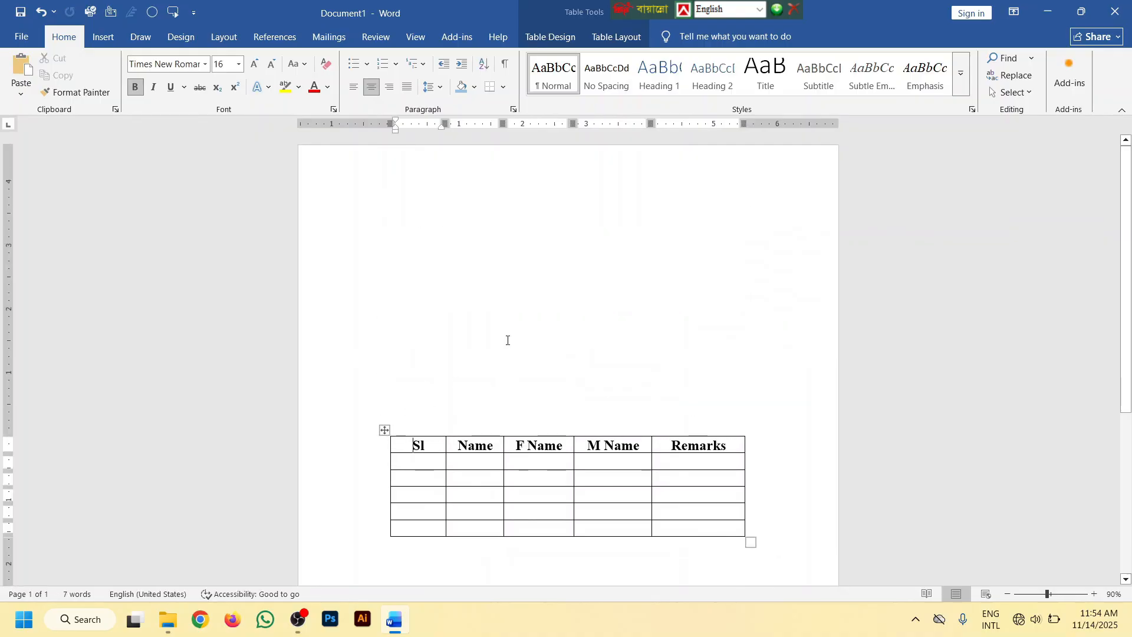
Stretch the table vertically to about 3.6 inches tall, making all its rows taller while keeping its width
click(428, 250)
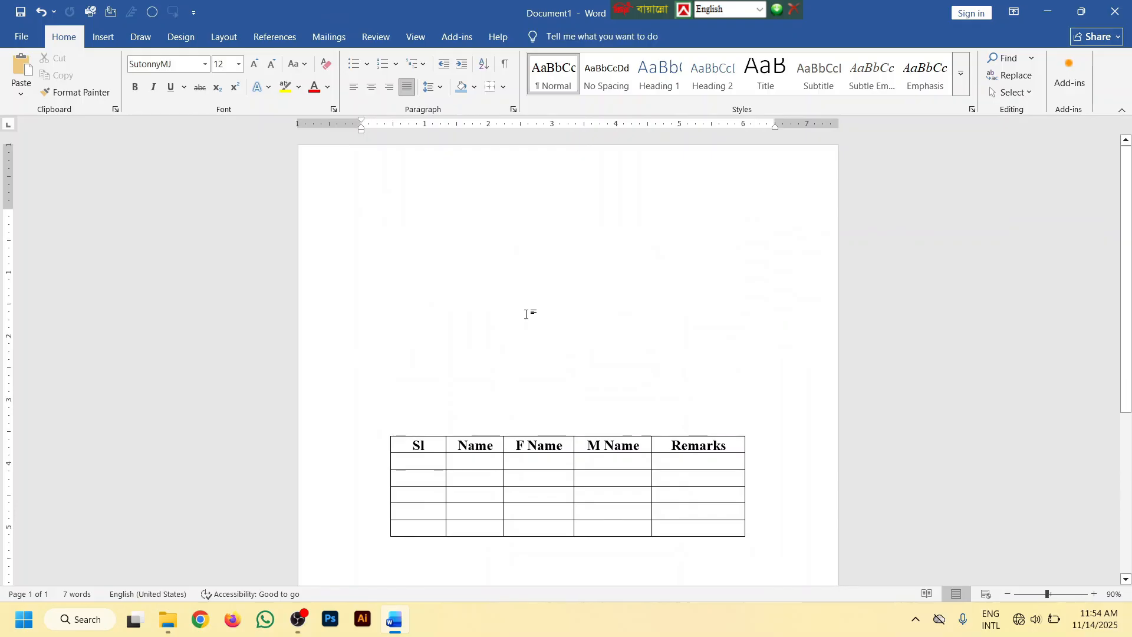
ctrl+scroll(525, 313, up, 4)
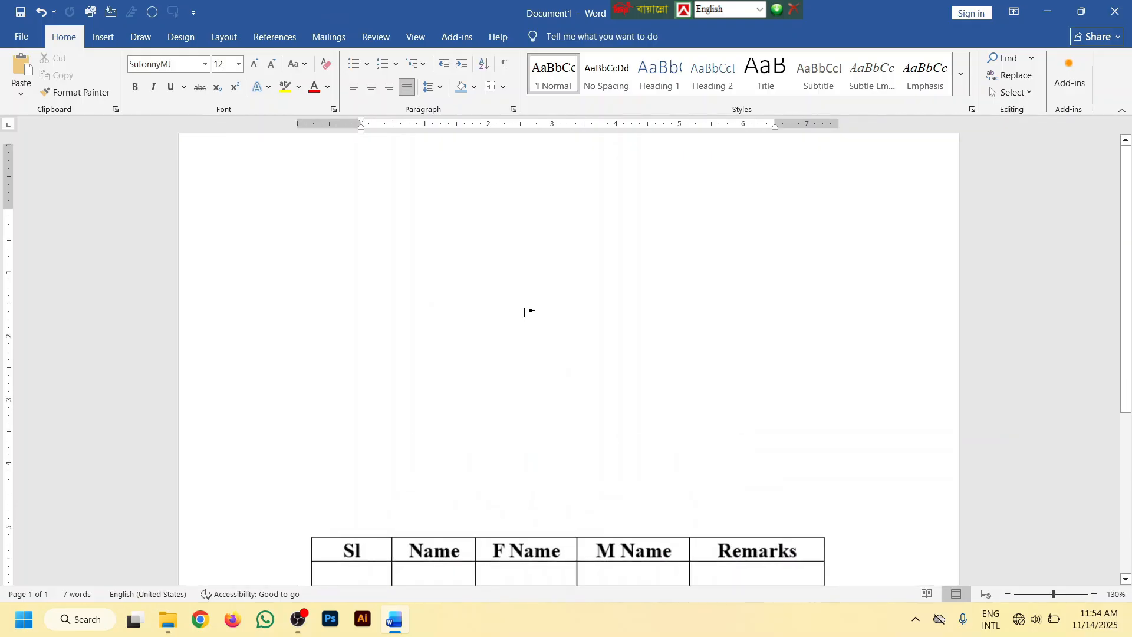
scroll(515, 323, down, 3)
click(445, 390)
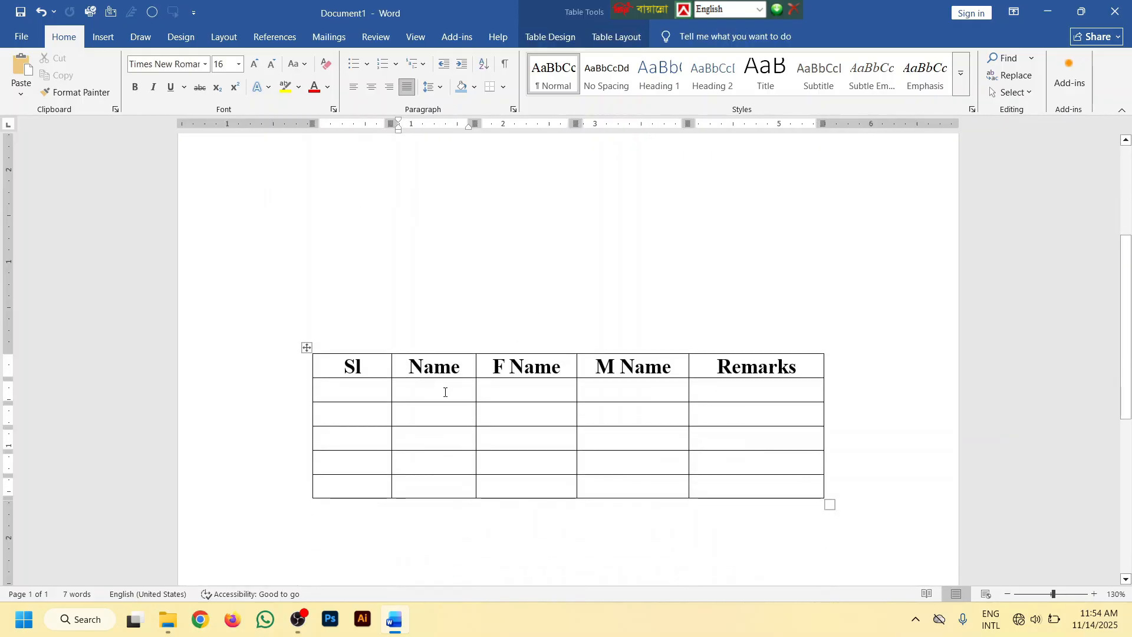
scroll(732, 468, down, 3)
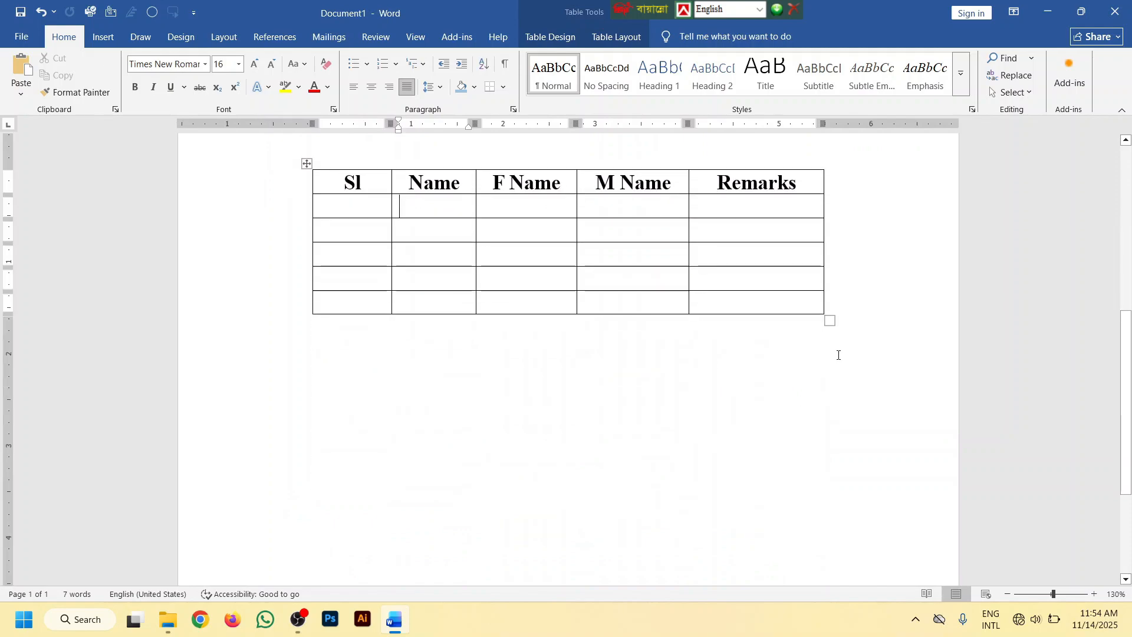
drag(829, 320, 827, 506)
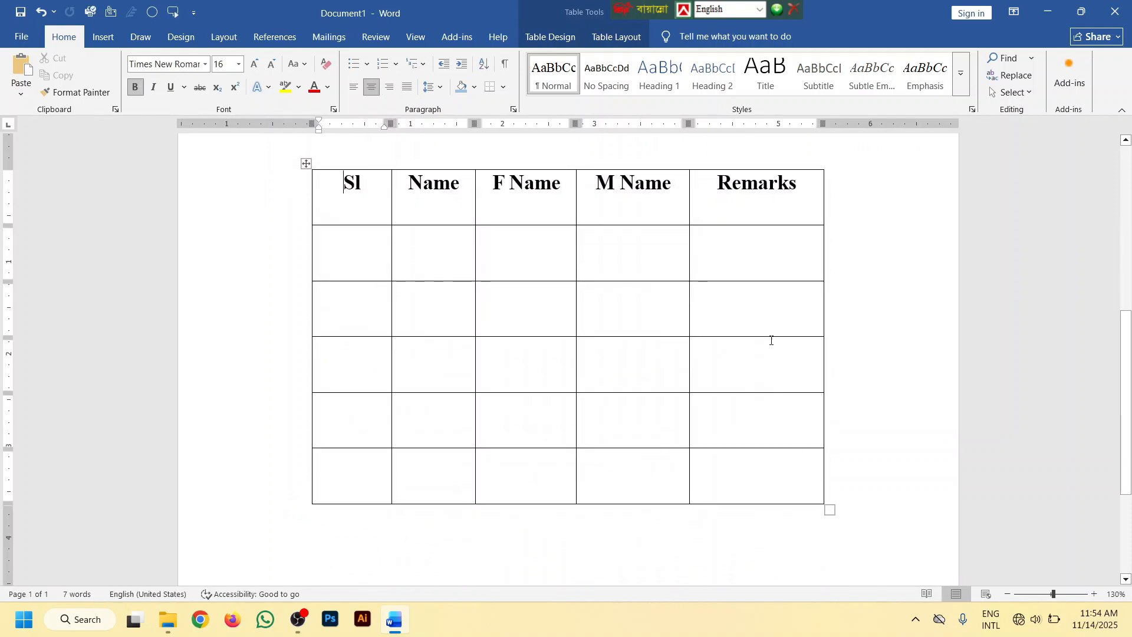
Clear all the heading text from the table's top row
click(764, 302)
scroll(765, 302, down, 2)
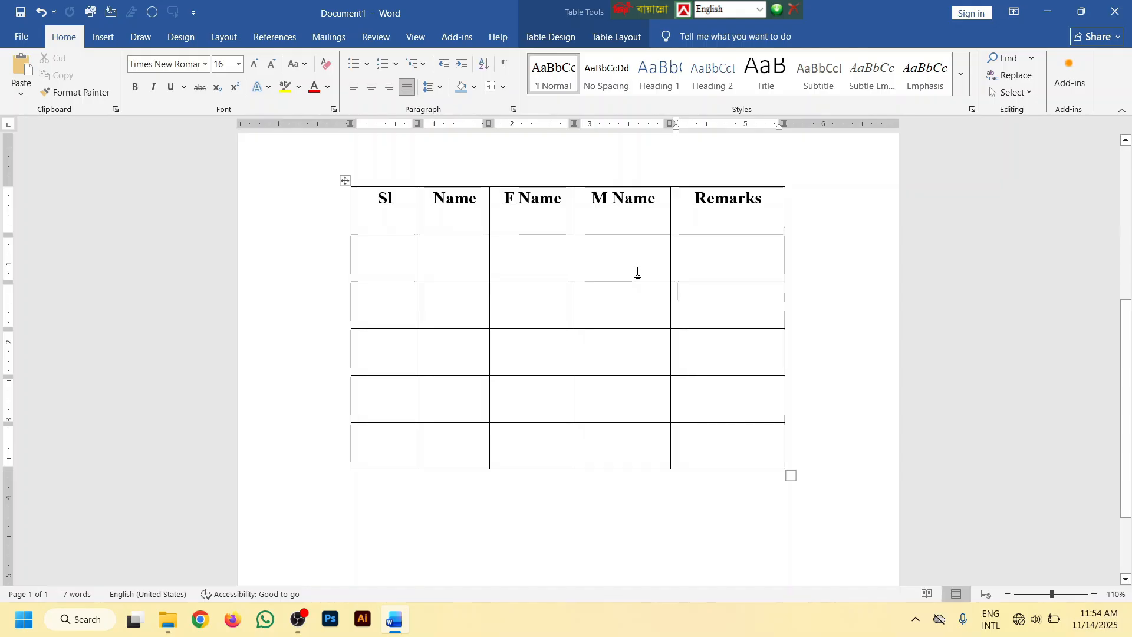
drag(761, 206, 415, 210)
key(Delete)
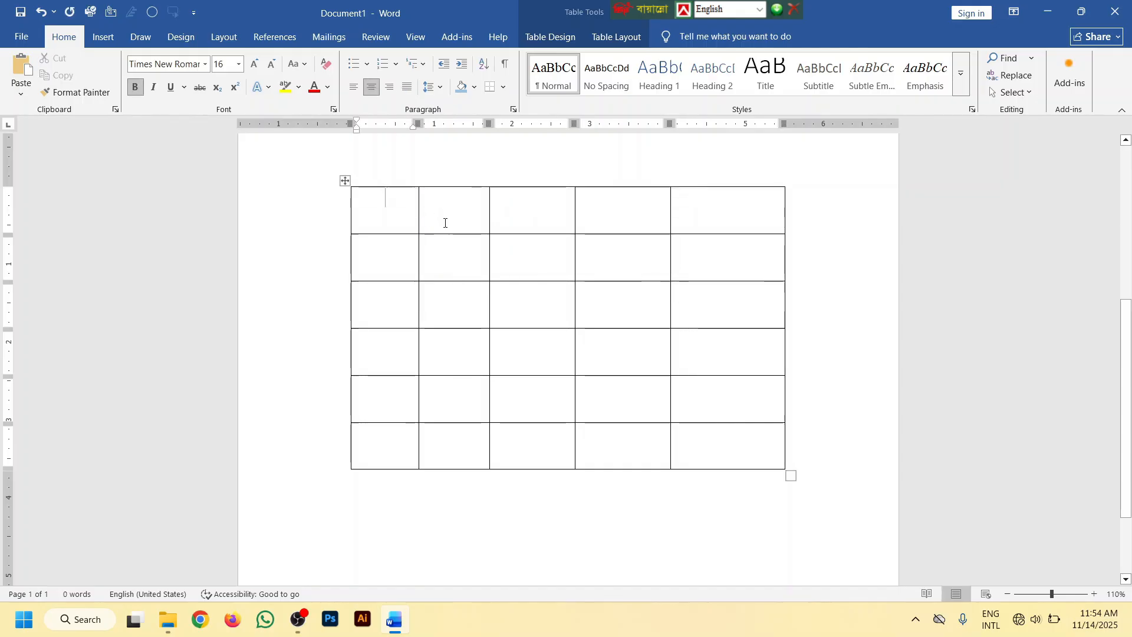
Merge all five cells of the table's top row into a single cell
ctrl+scroll(573, 268, up, 6)
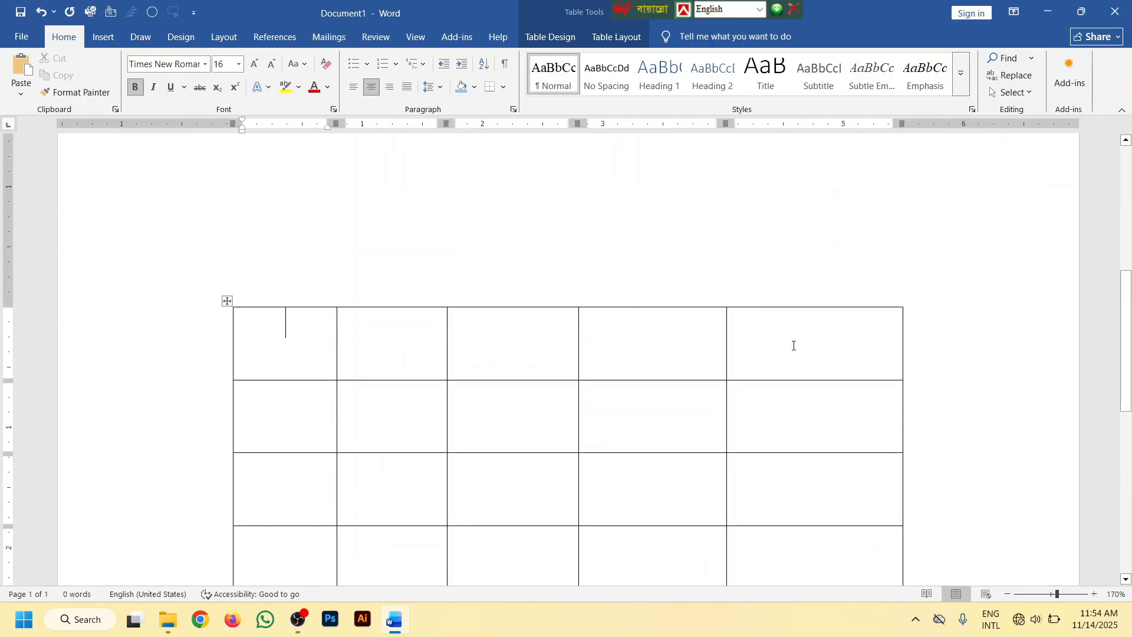
drag(792, 346, 283, 337)
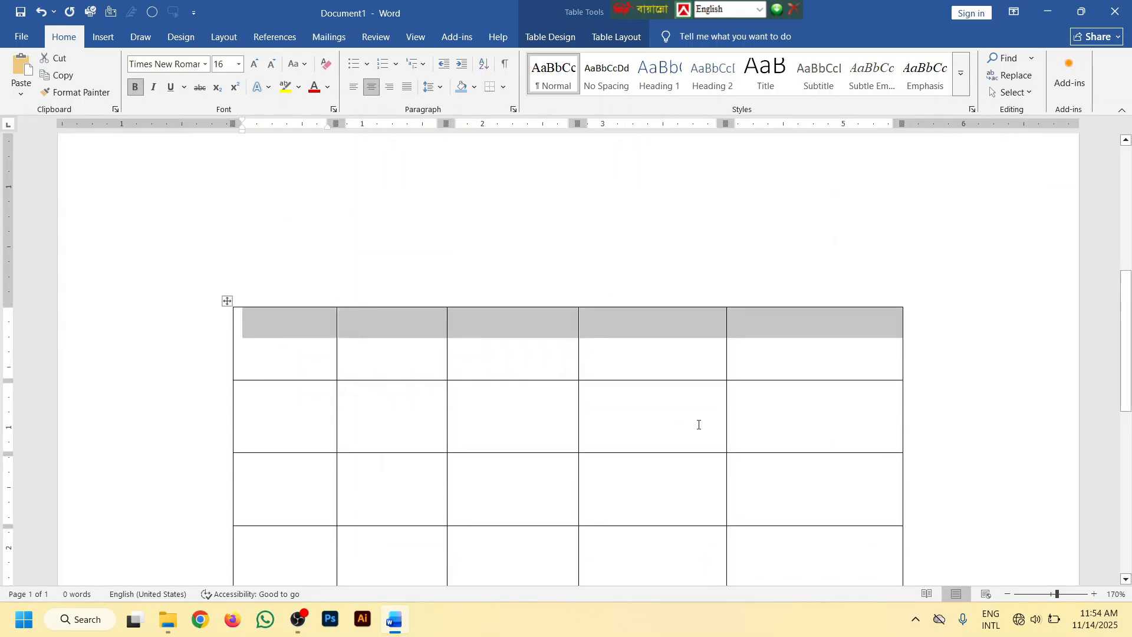
click(701, 410)
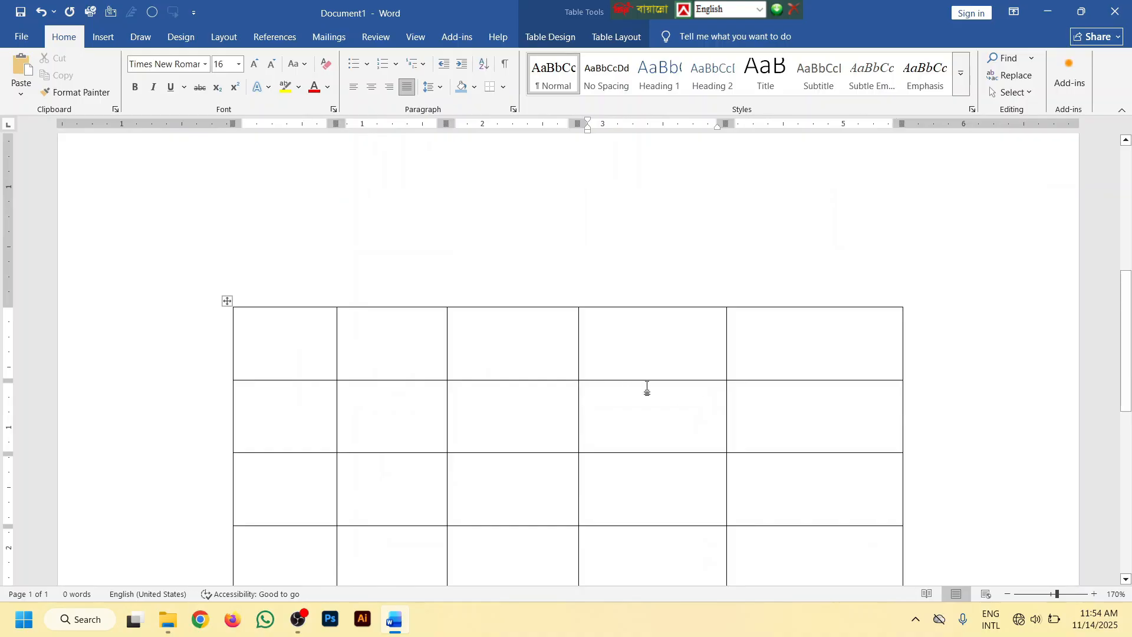
drag(806, 354, 295, 343)
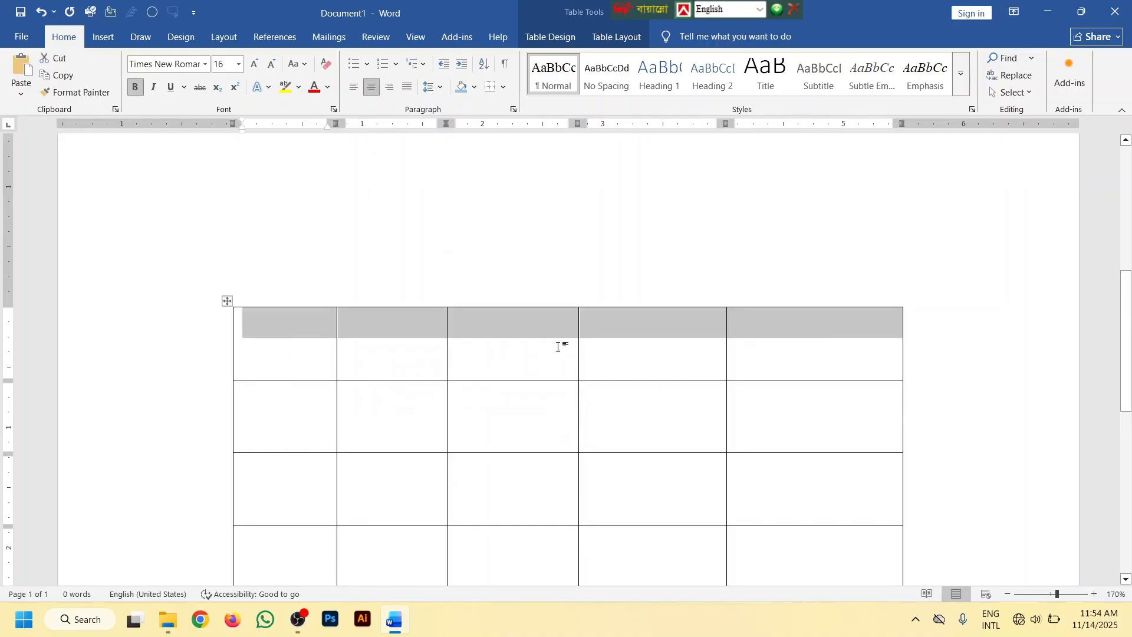
right_click(633, 335)
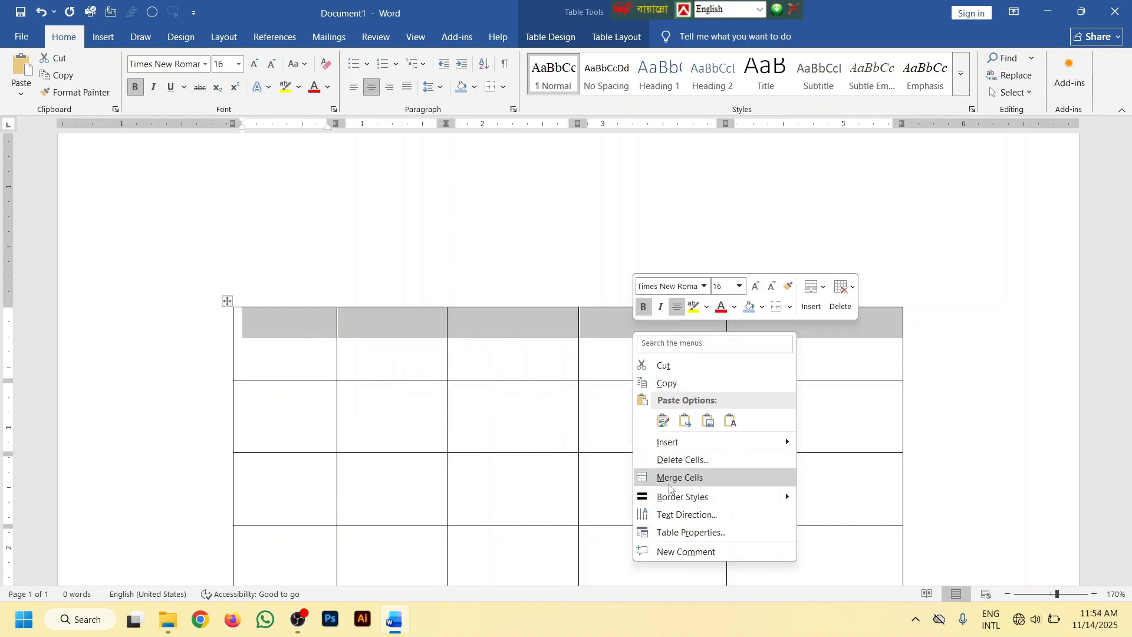
click(685, 481)
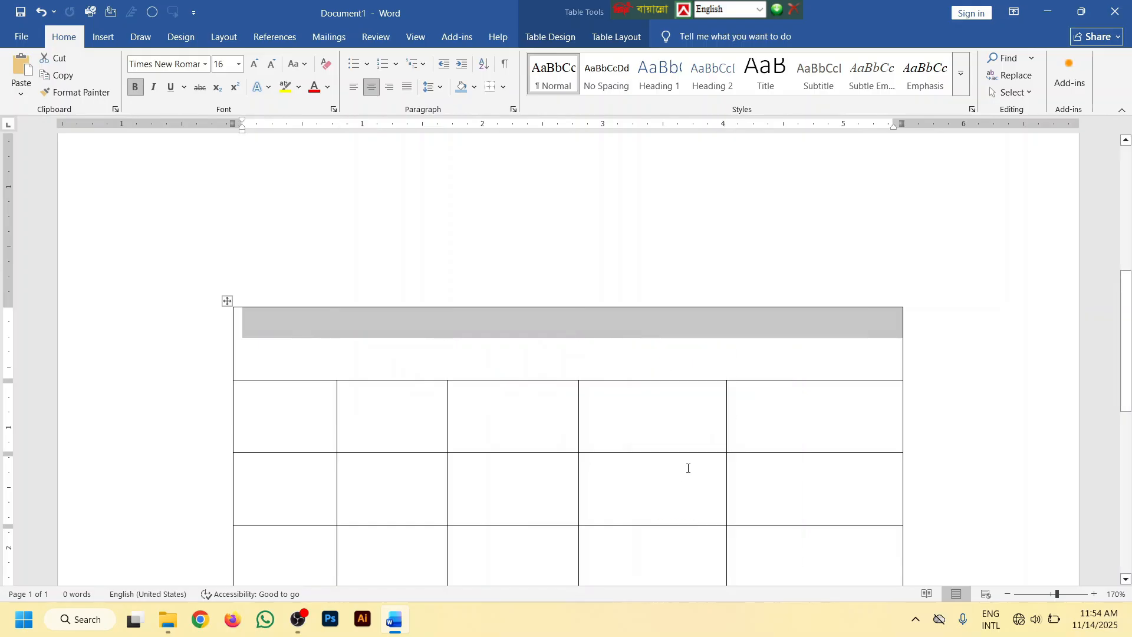
Merge the fourth column's cells in rows two and three, and merge the third and fourth cells of the fifth row
scroll(688, 469, down, 5)
drag(662, 196, 652, 235)
right_click(653, 235)
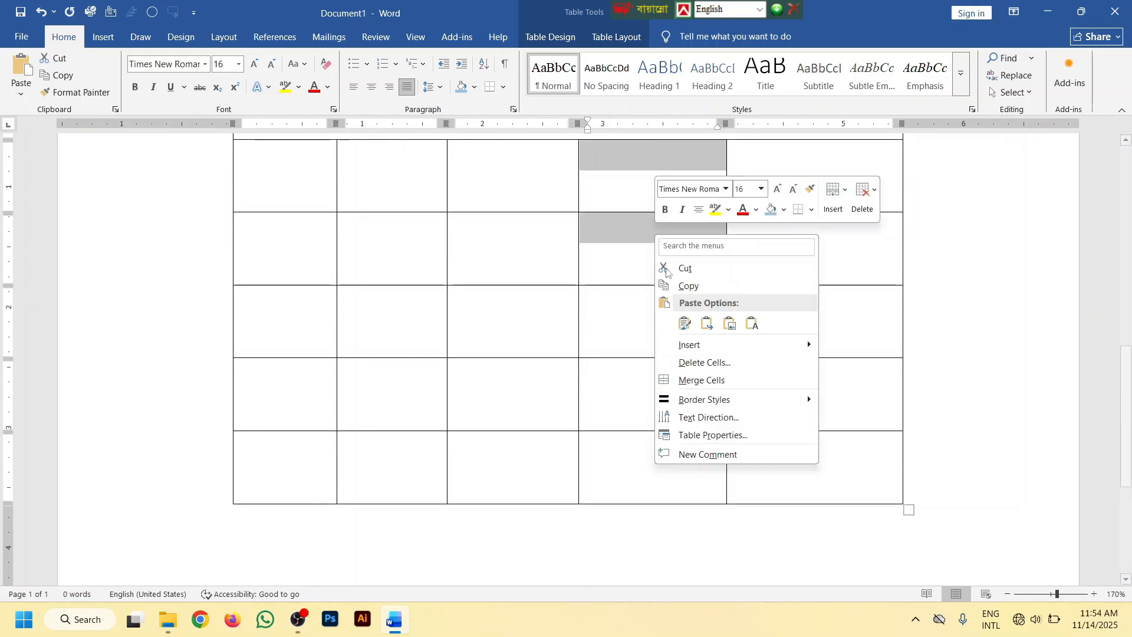
click(679, 378)
drag(513, 389, 639, 390)
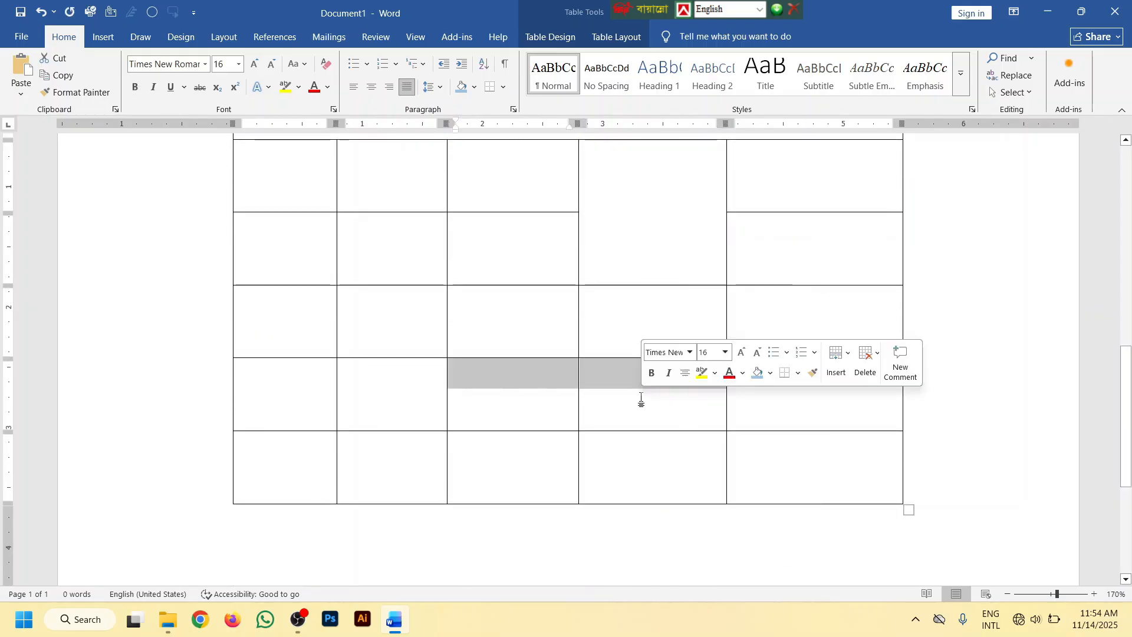
right_click(609, 372)
click(655, 518)
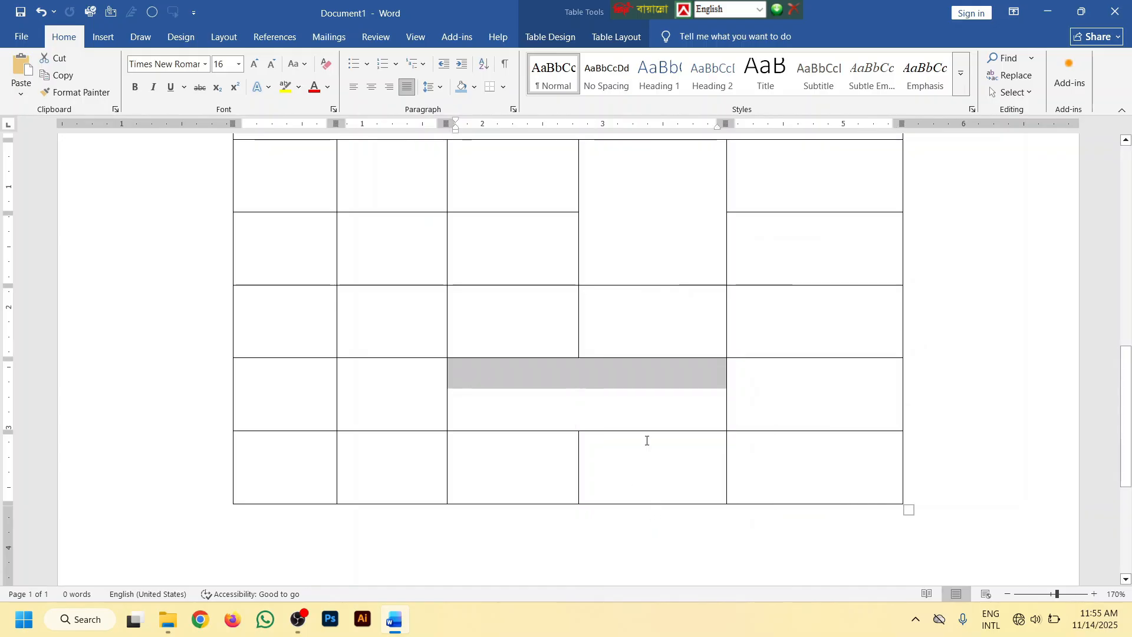
Shrink the table vertically to about 2.5 inches tall, keeping its width
scroll(761, 391, down, 5)
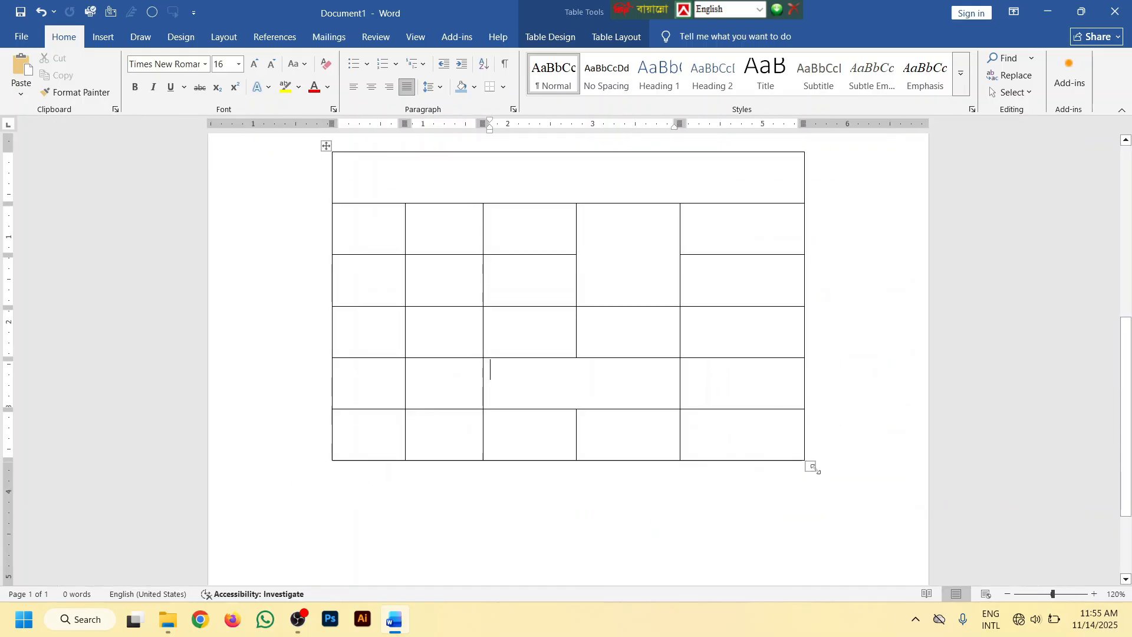
drag(813, 467, 830, 385)
scroll(830, 384, up, 4)
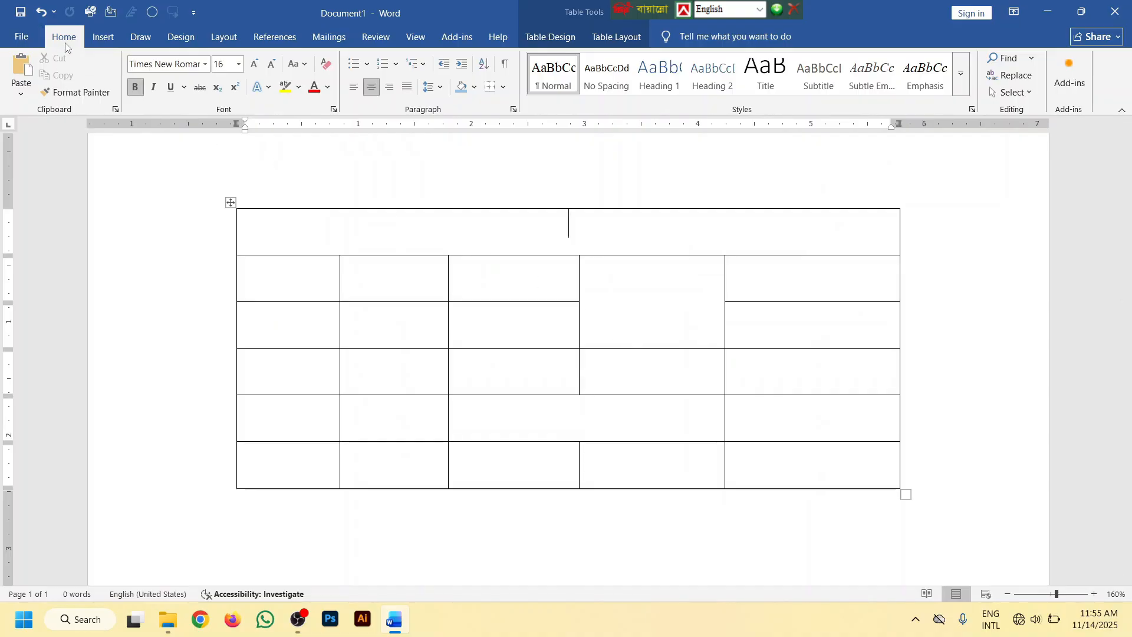
Try to divide the merged fourth-column cell with a horizontal line using Draw Table
click(103, 37)
click(125, 89)
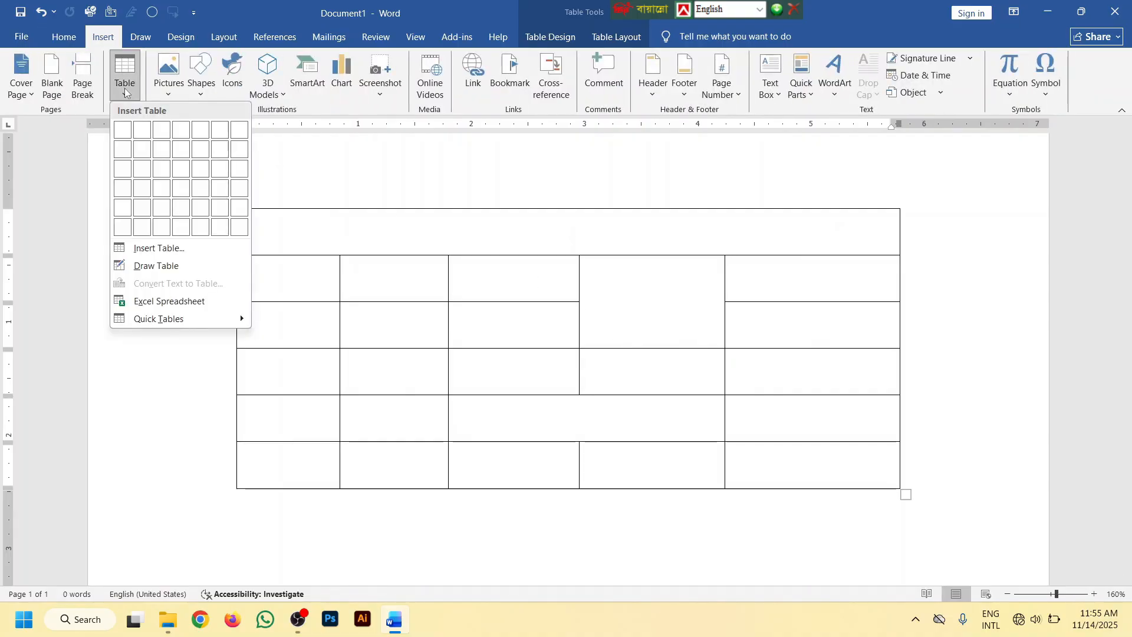
click(152, 260)
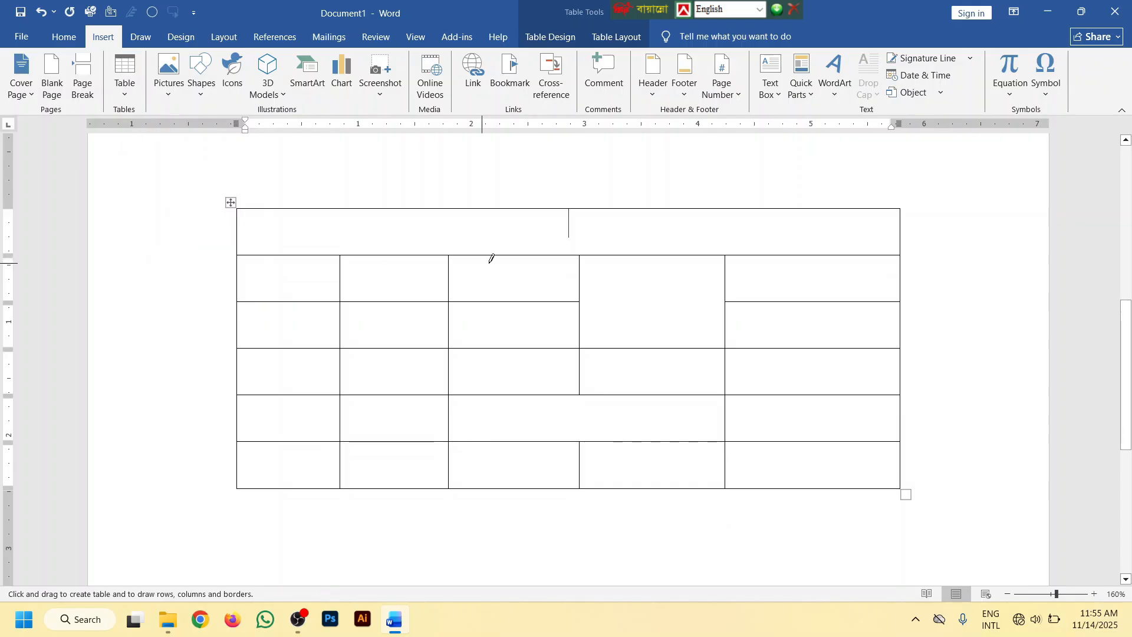
drag(576, 295, 675, 301)
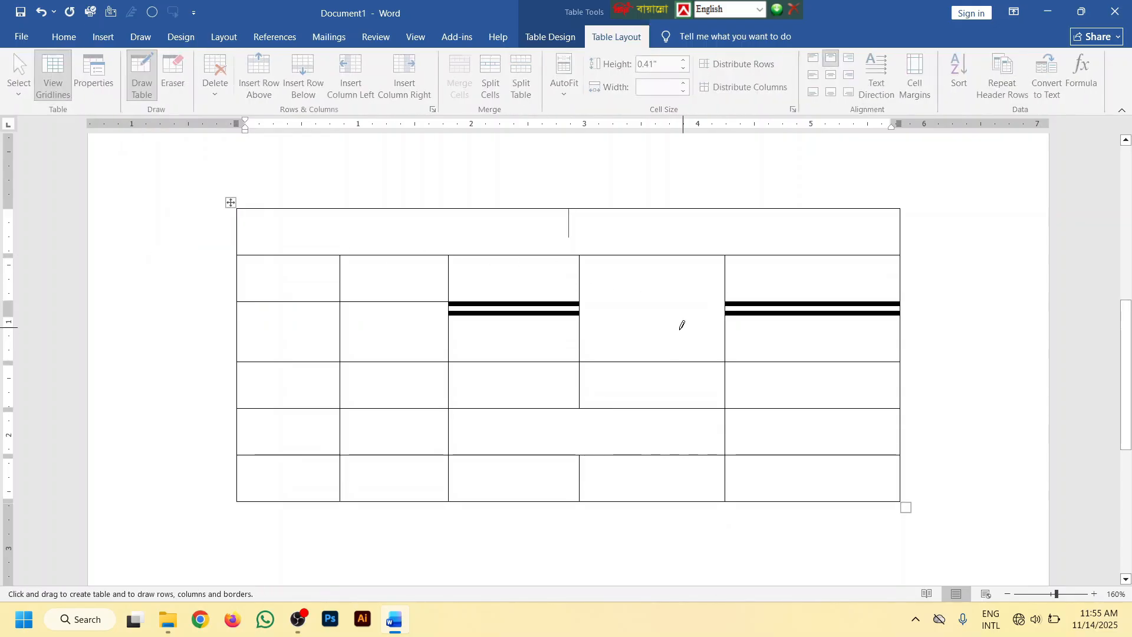
key(ctrl+z)
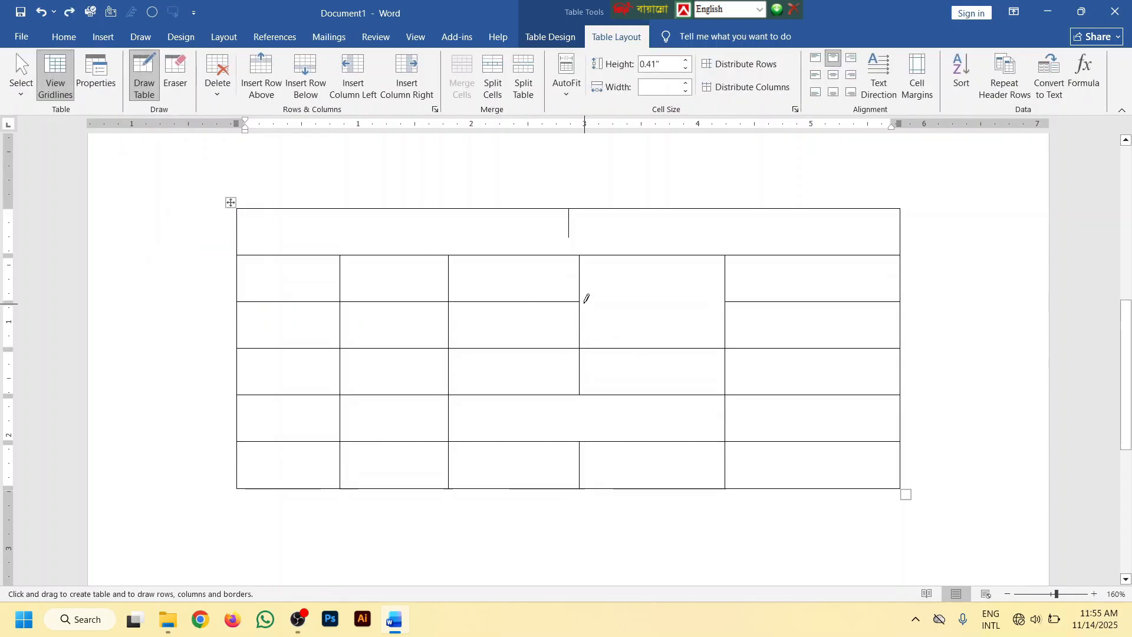
mouse_move(578, 298)
mouse_down()
mouse_move(734, 294)
mouse_move(700, 297)
mouse_up()
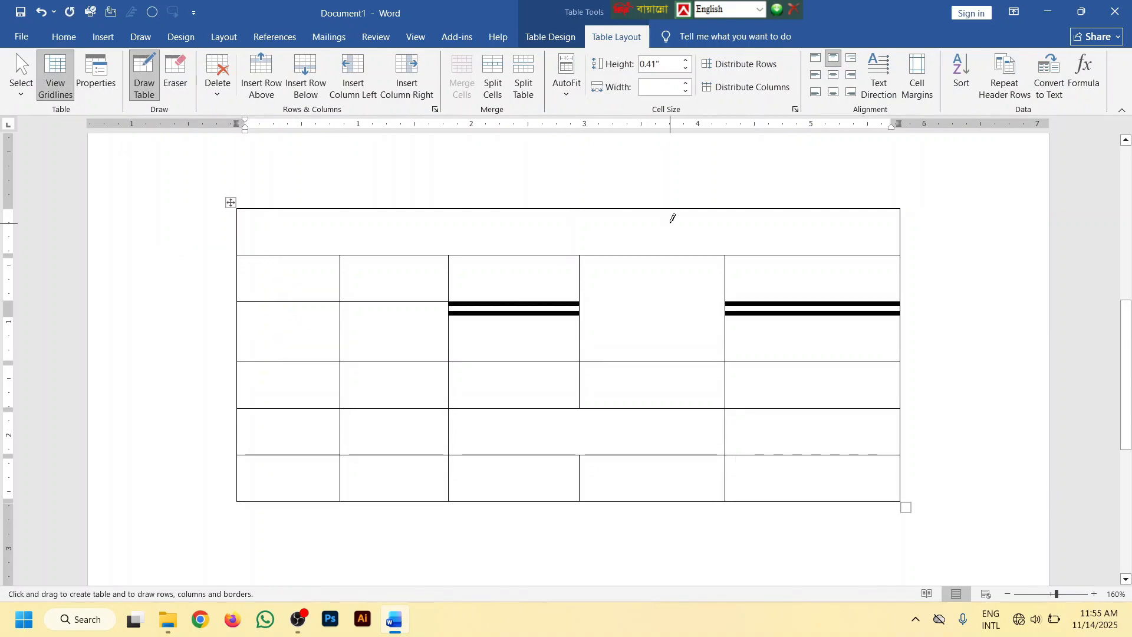
Set the drawing border style to the recently used ½ pt single line, and undo the last drawn line
click(559, 37)
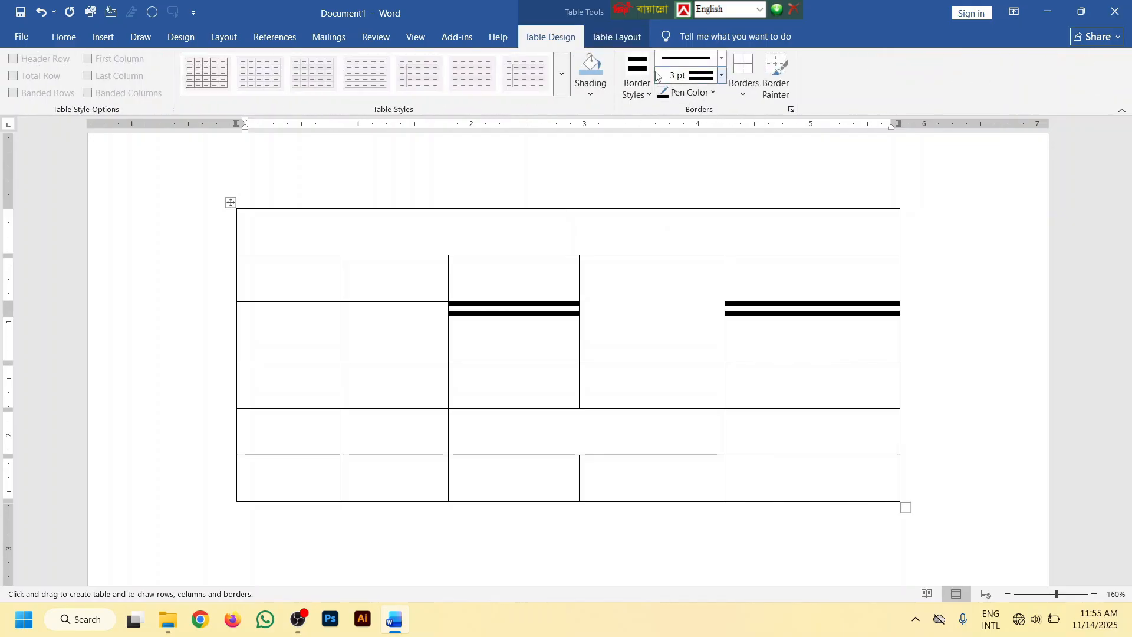
click(651, 94)
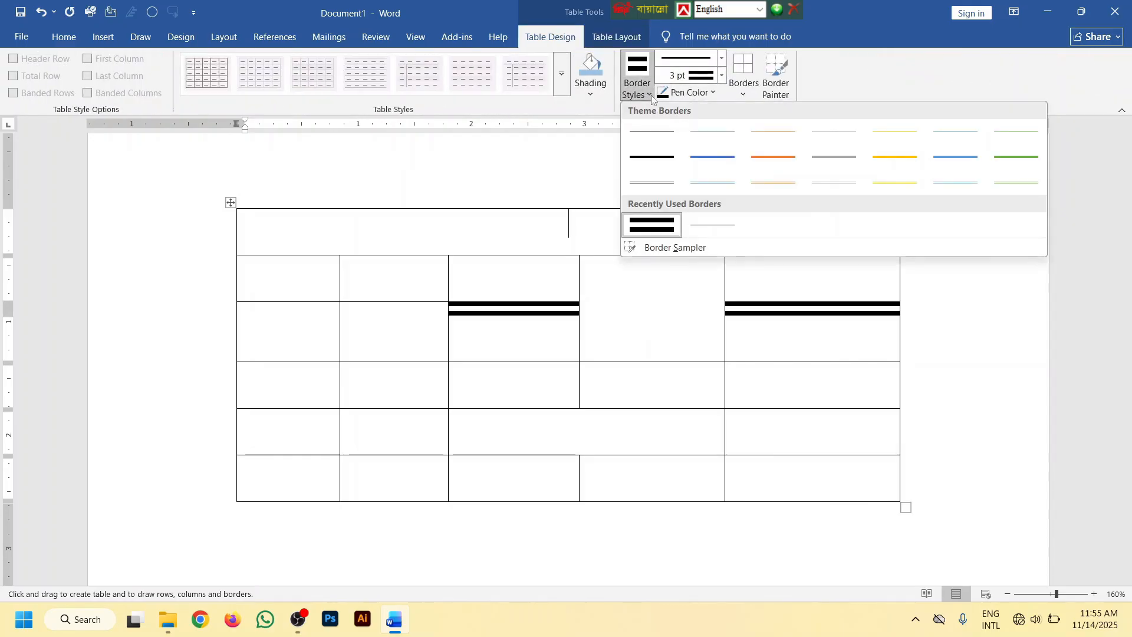
click(693, 218)
key(ctrl+z)
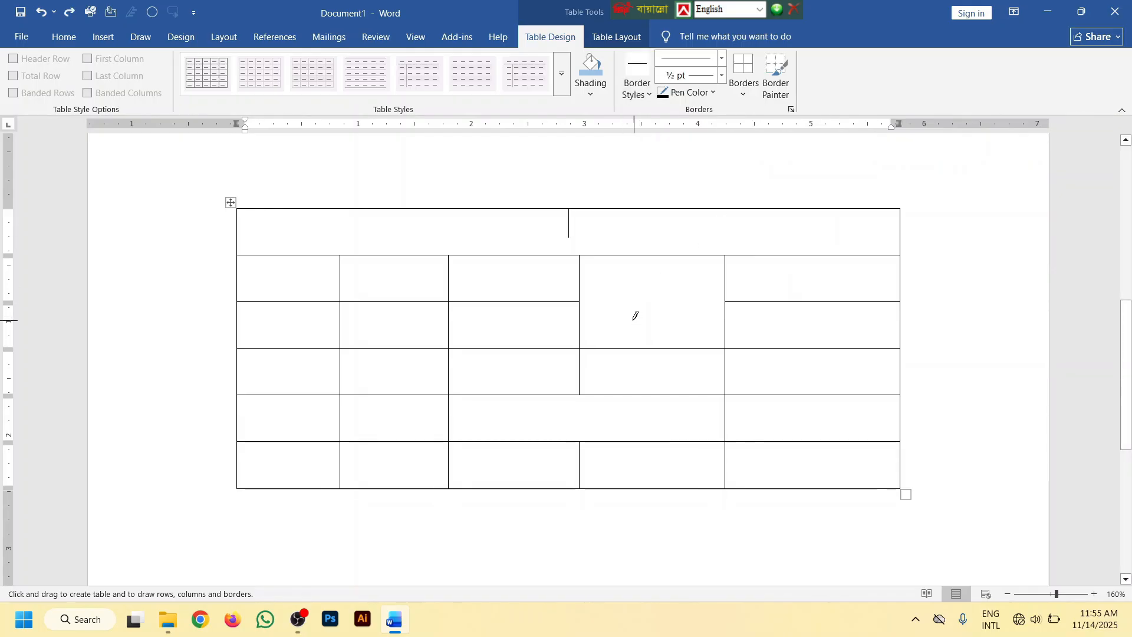
Draw a horizontal line across the merged fourth-column cell and a vertical line through the merged fifth-row cell to split each in two
drag(582, 298, 705, 295)
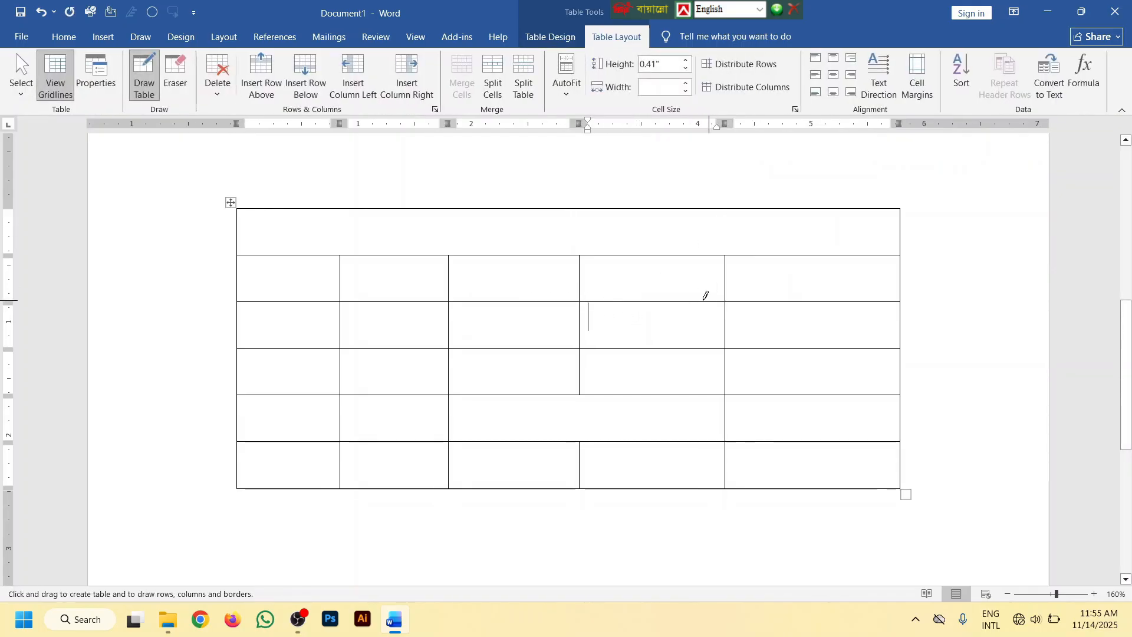
drag(583, 384, 582, 437)
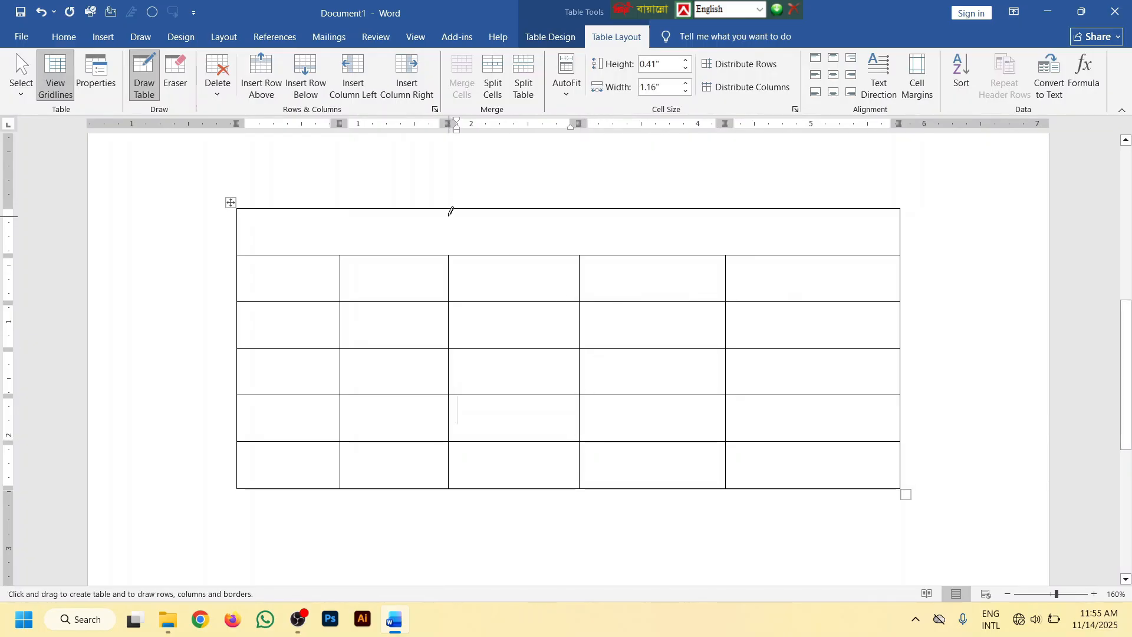
Divide the merged top row into five cells by drawing four vertical lines in line with the columns below
drag(454, 201, 451, 256)
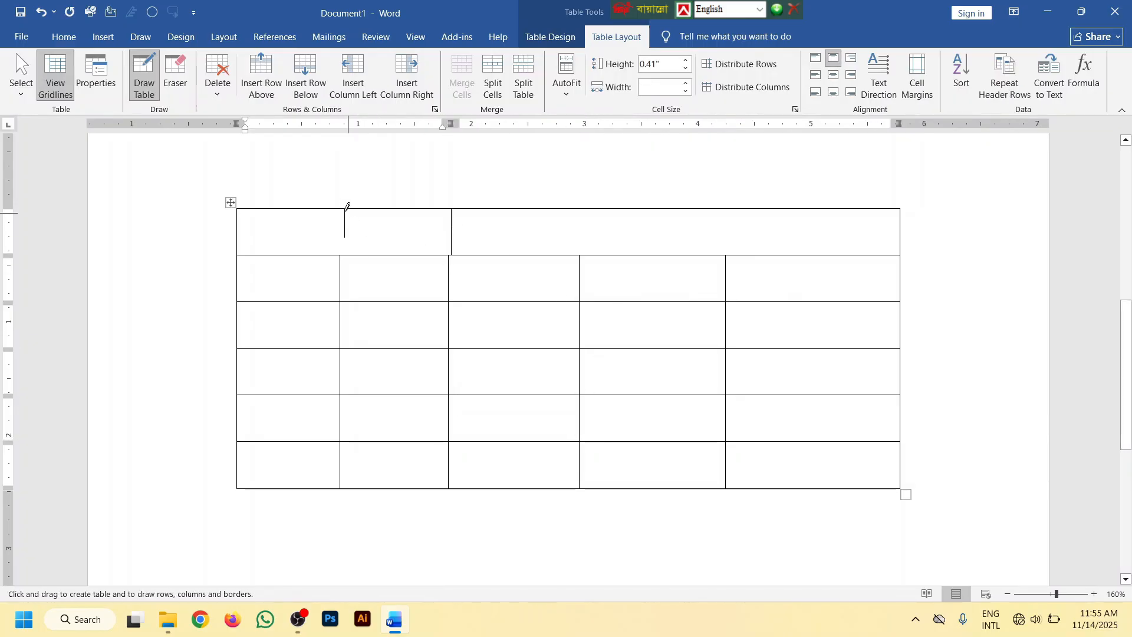
drag(344, 213, 342, 262)
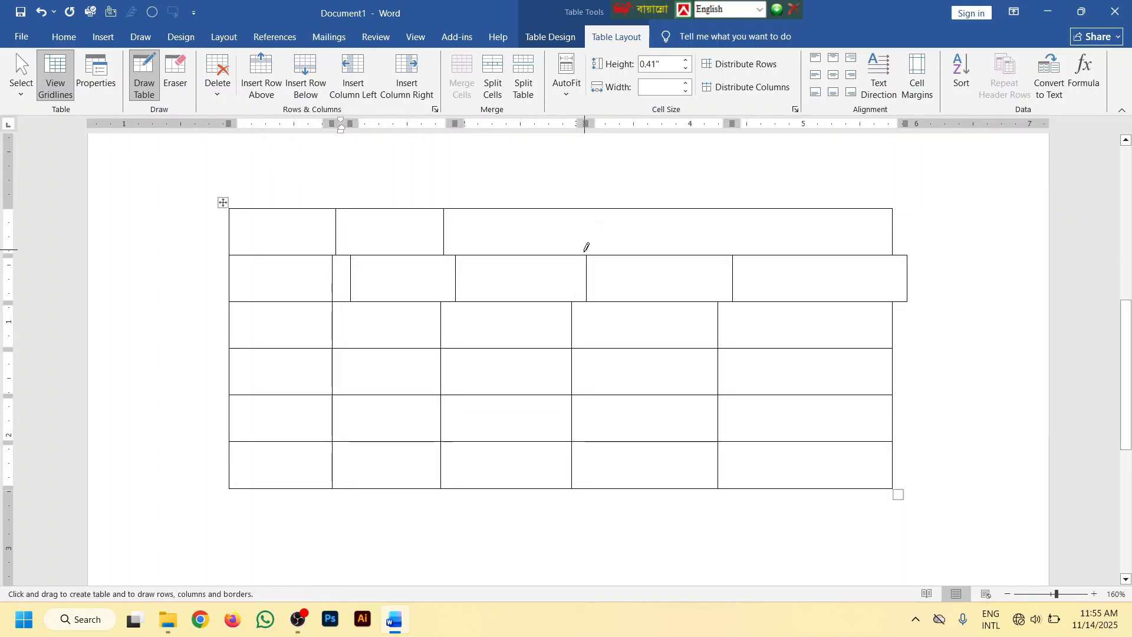
key(ctrl+z)
scroll(353, 235, up, 3)
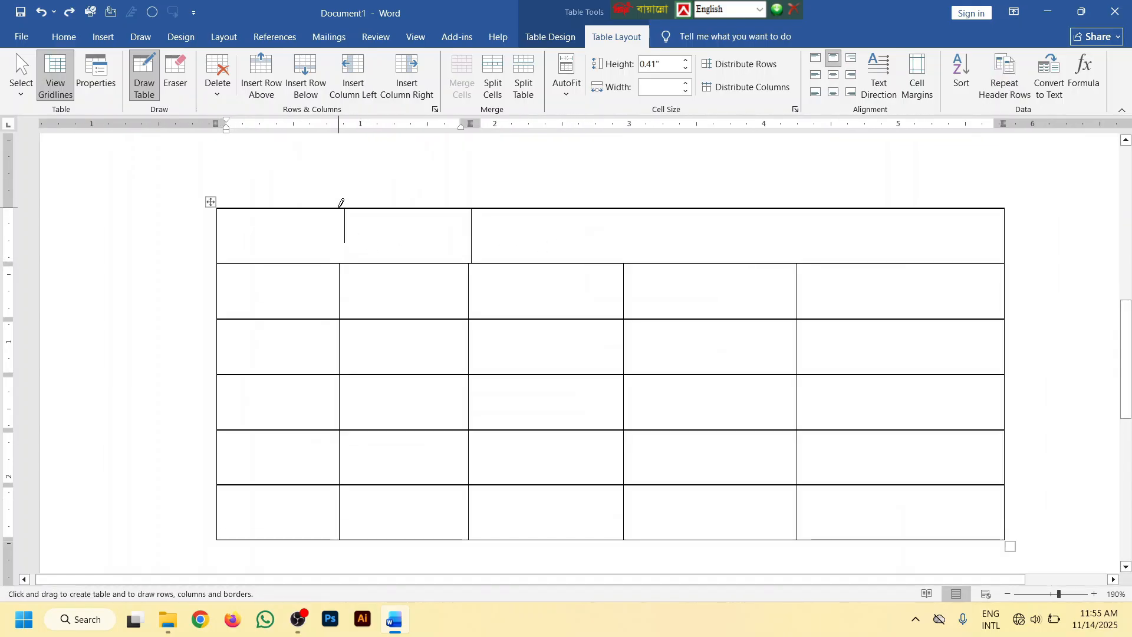
drag(344, 204, 340, 254)
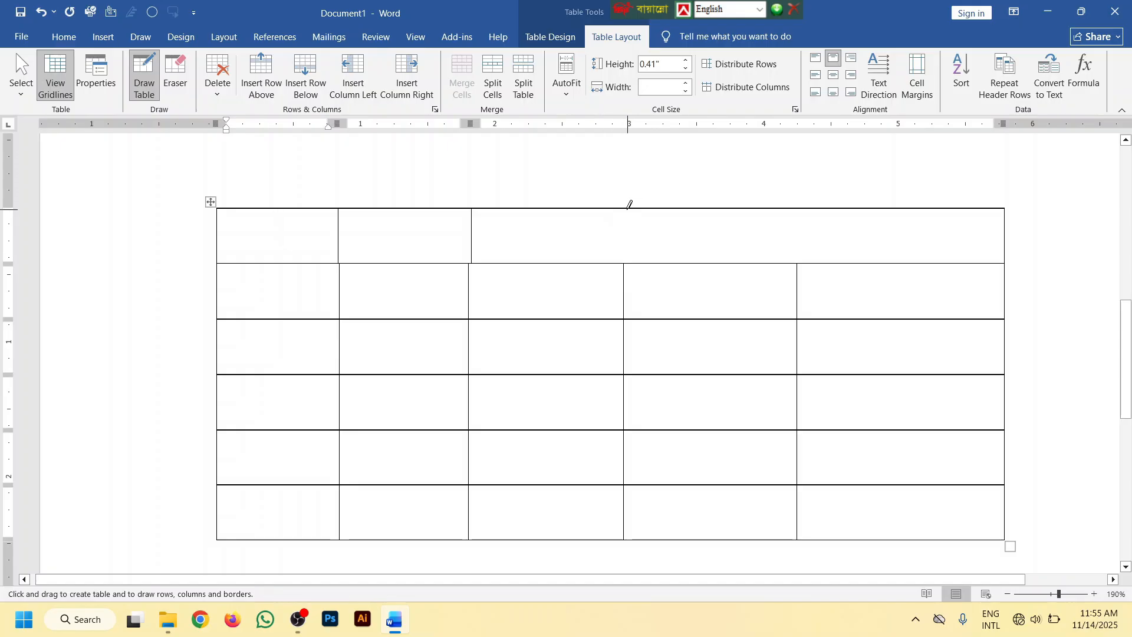
drag(627, 203, 627, 253)
drag(800, 206, 799, 261)
drag(704, 252, 705, 260)
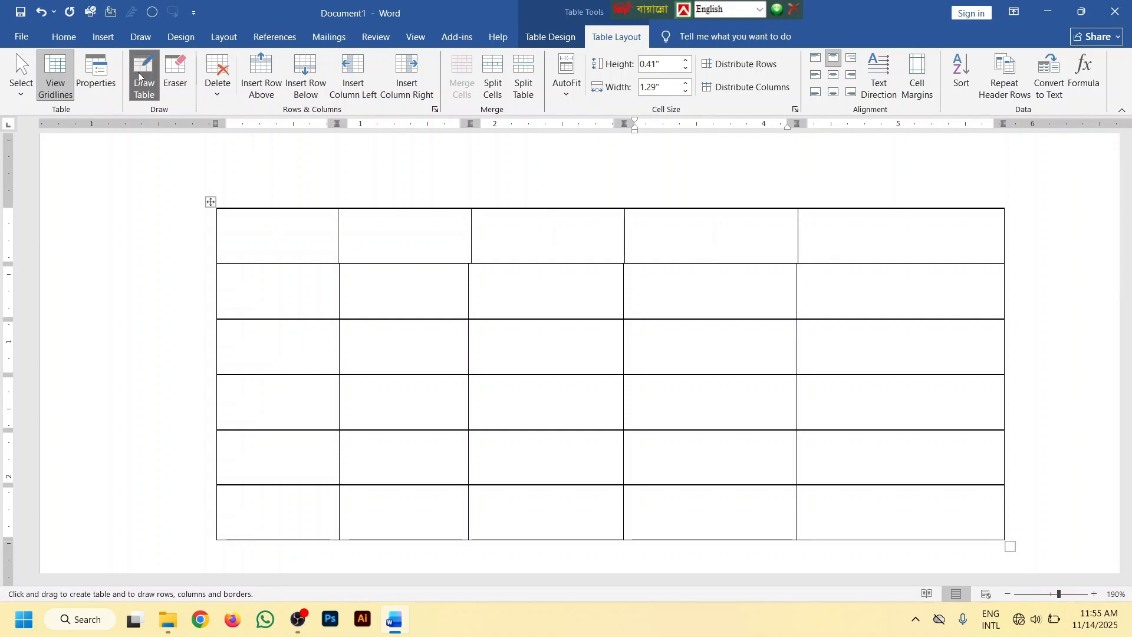
click(687, 285)
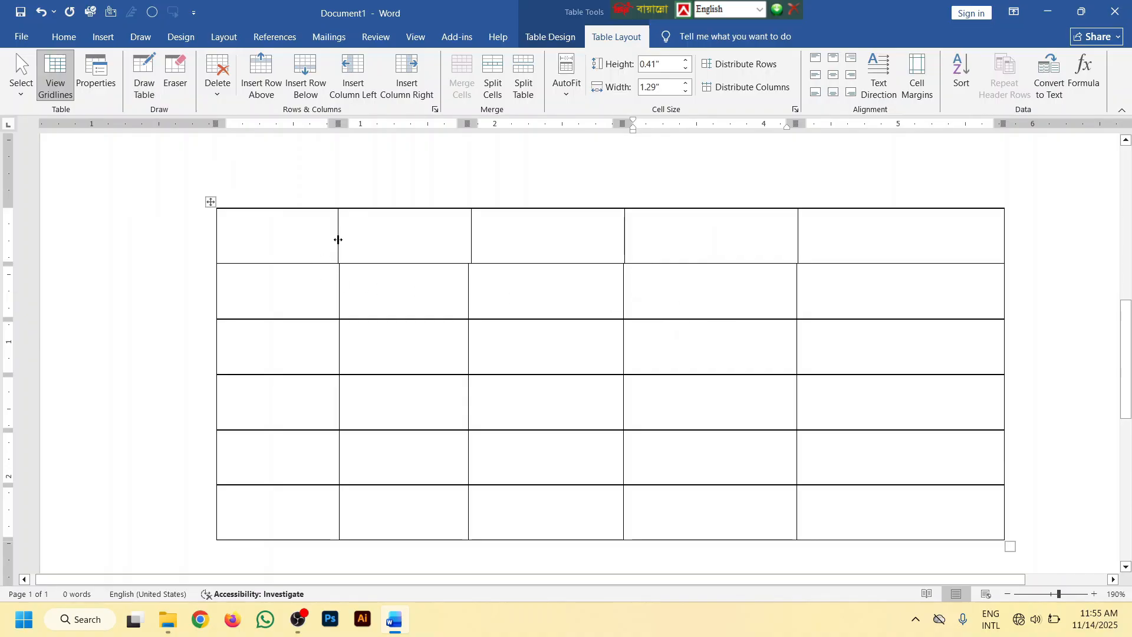
Shift the top row's inner vertical borders so they line up with the column borders below
drag(477, 244, 466, 238)
drag(625, 231, 622, 231)
scroll(804, 250, up, 5)
scroll(837, 241, up, 1)
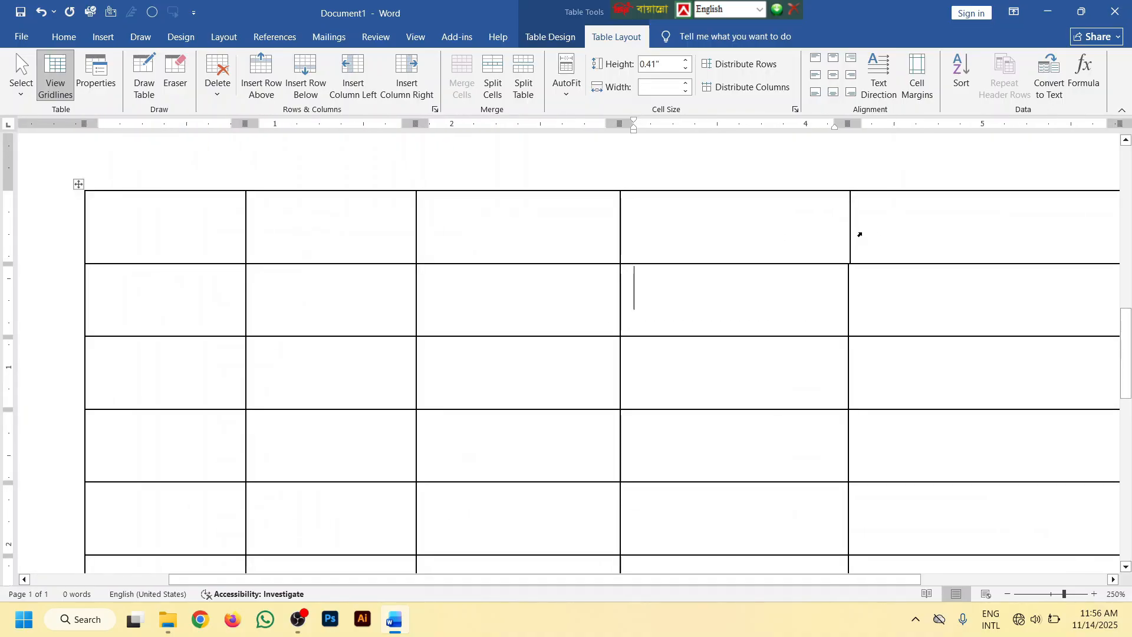
drag(849, 224, 845, 223)
scroll(721, 265, down, 5)
scroll(721, 265, down, 7)
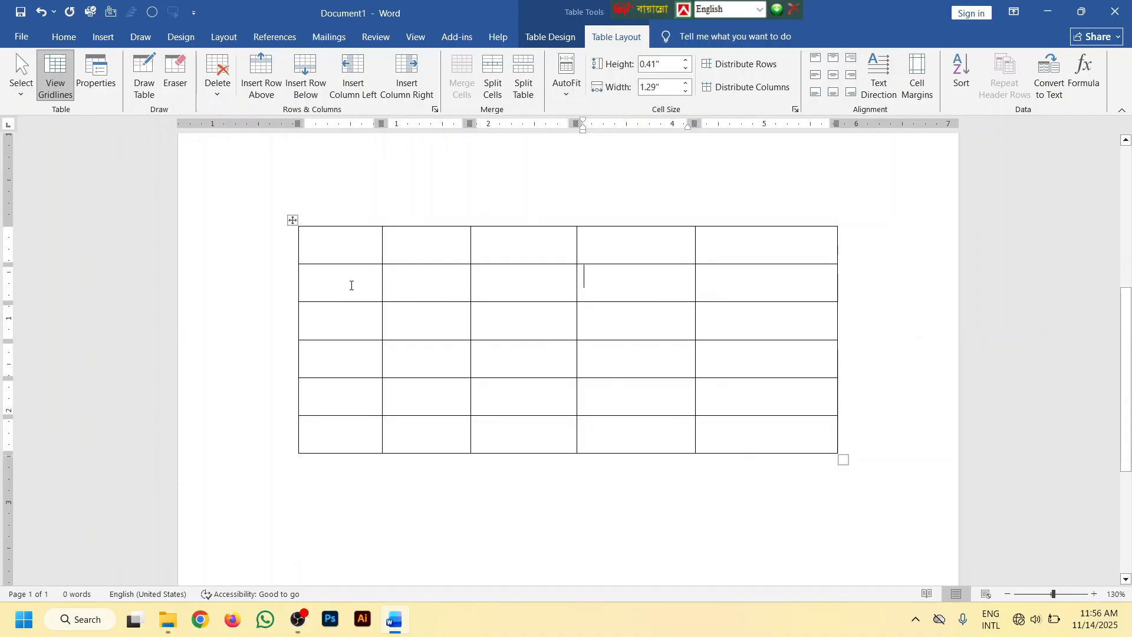
Fill the first column with the heading SL and the serial numbers 1 to 5 beneath it
click(337, 248)
text(SL)
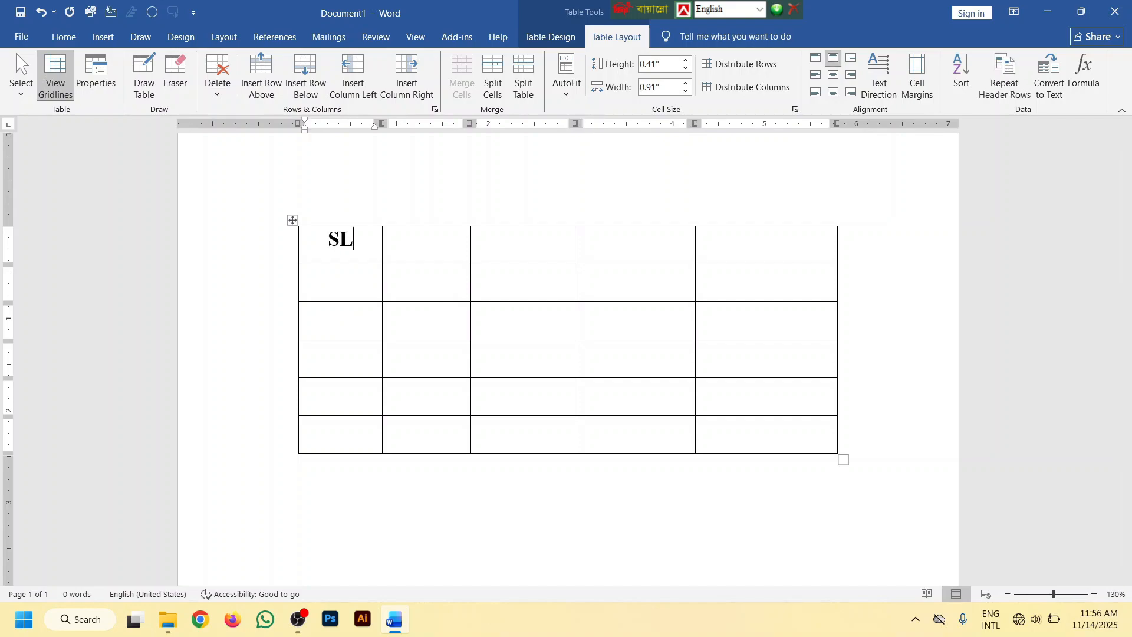
key(Down)
text(1)
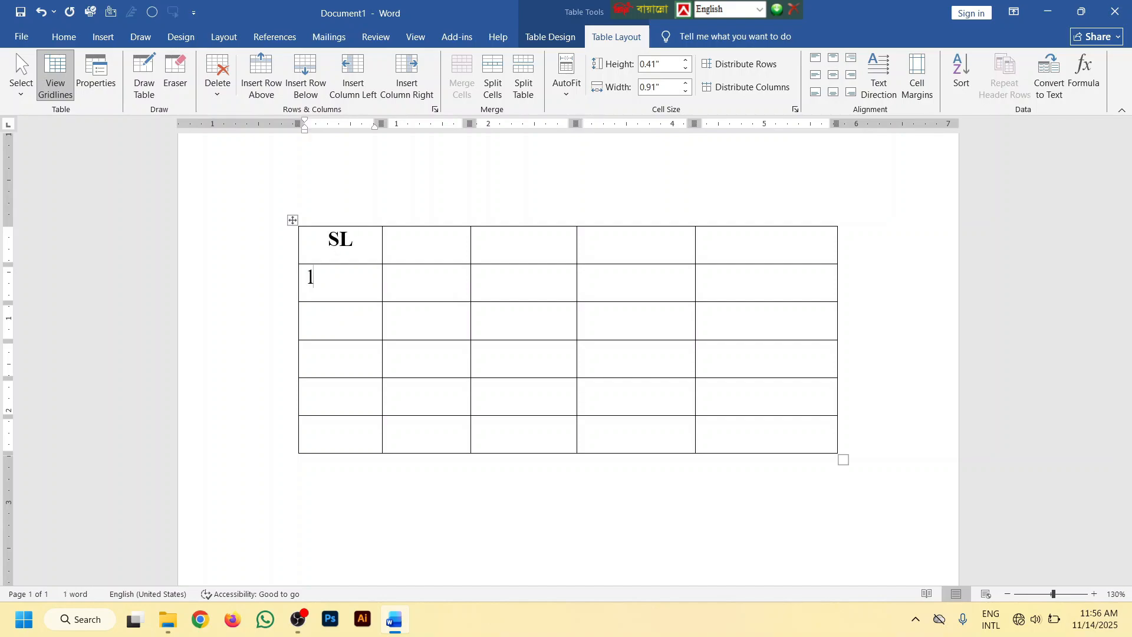
key(Down)
text(2)
key(Down)
text(3)
Fill the second column with the heading Name and the letters A to E beneath it
click(428, 248)
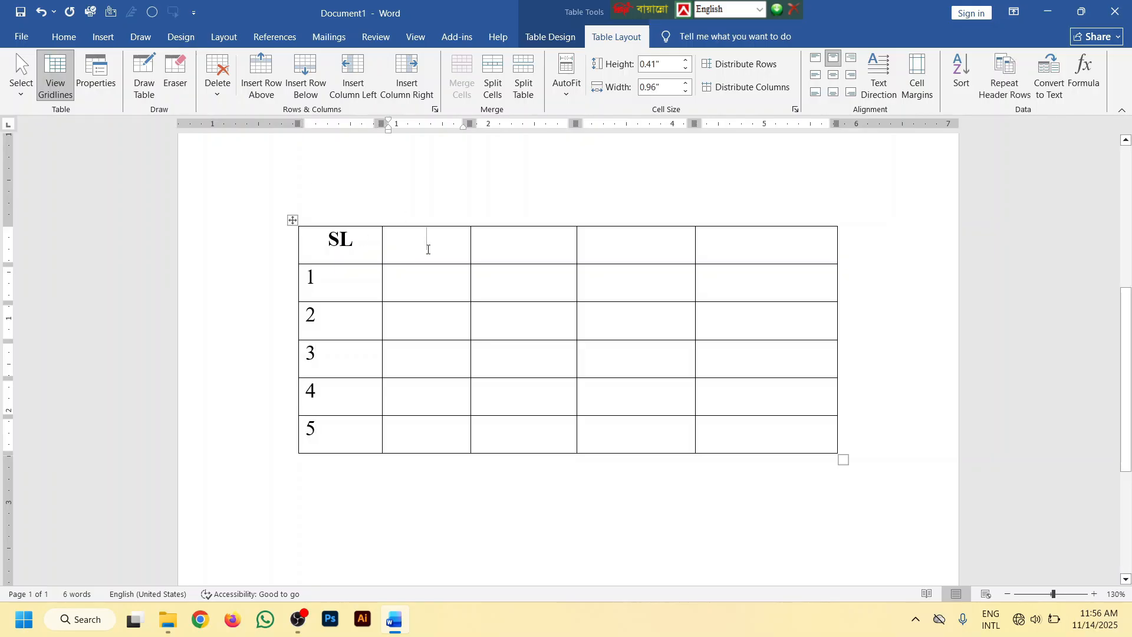
text(Name)
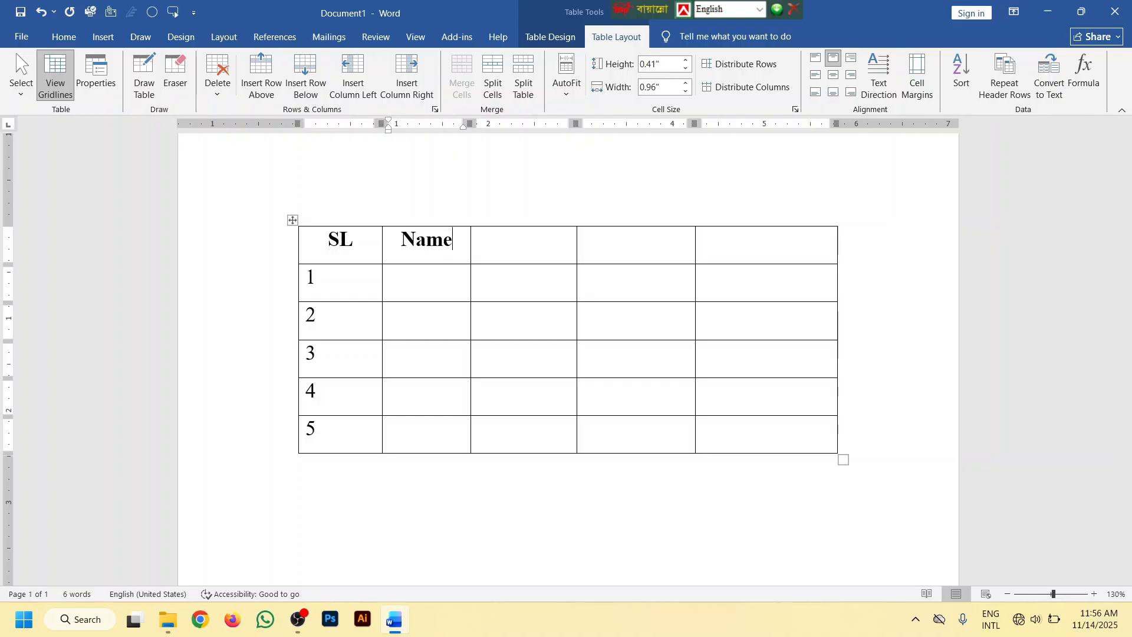
key(Down)
text(a)
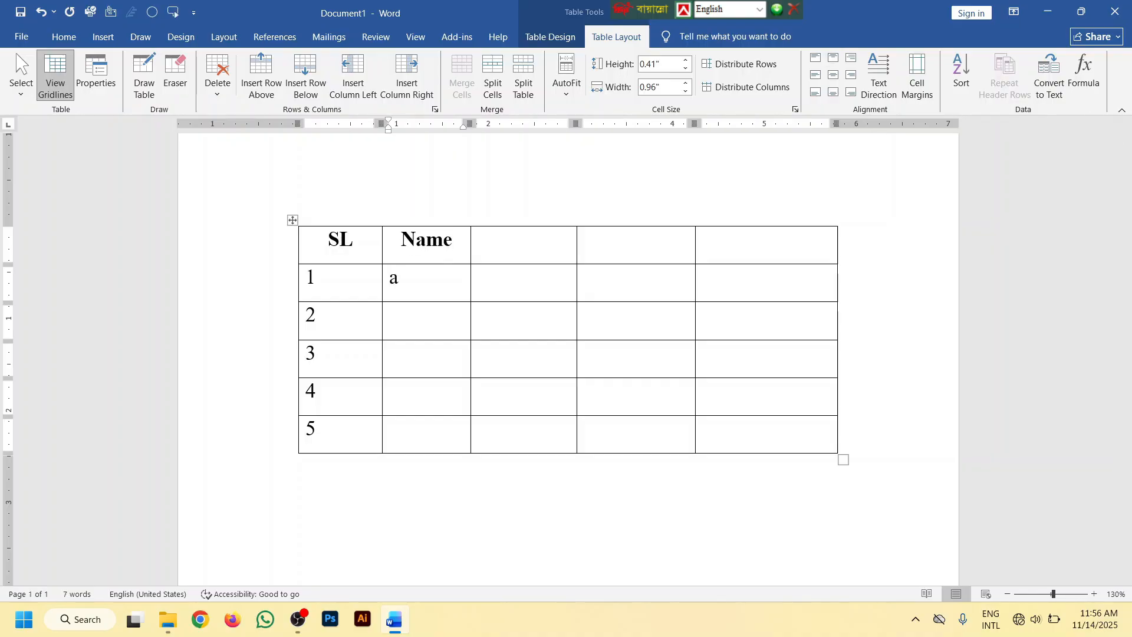
key(BackSpace)
text(A)
key(Down)
text(B)
key(Down)
text(D)
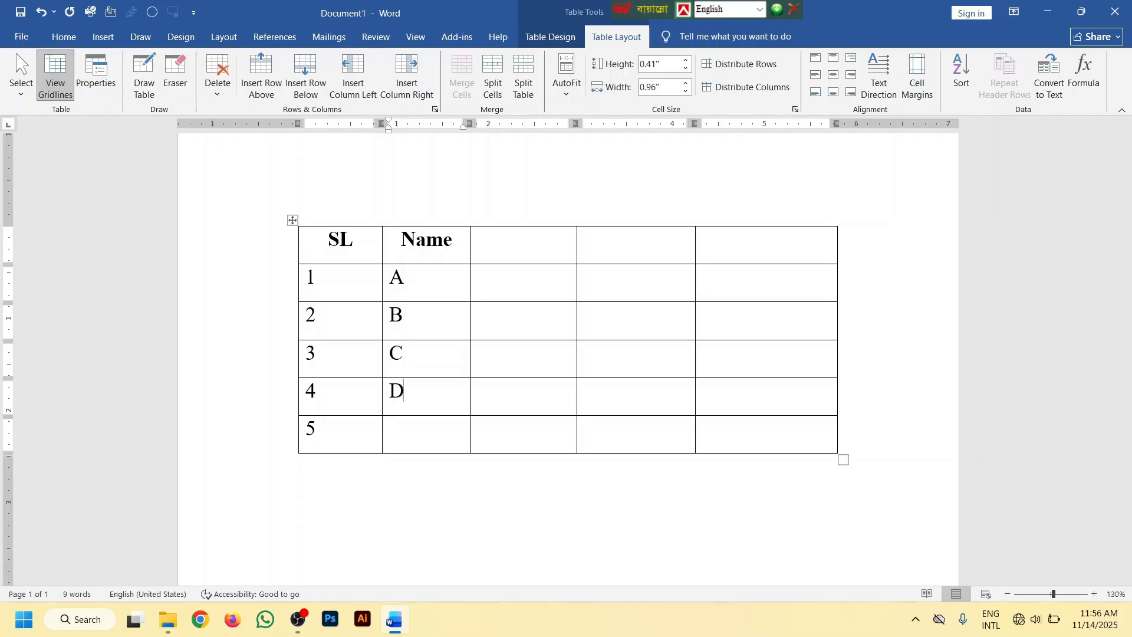
key(Down)
text(E)
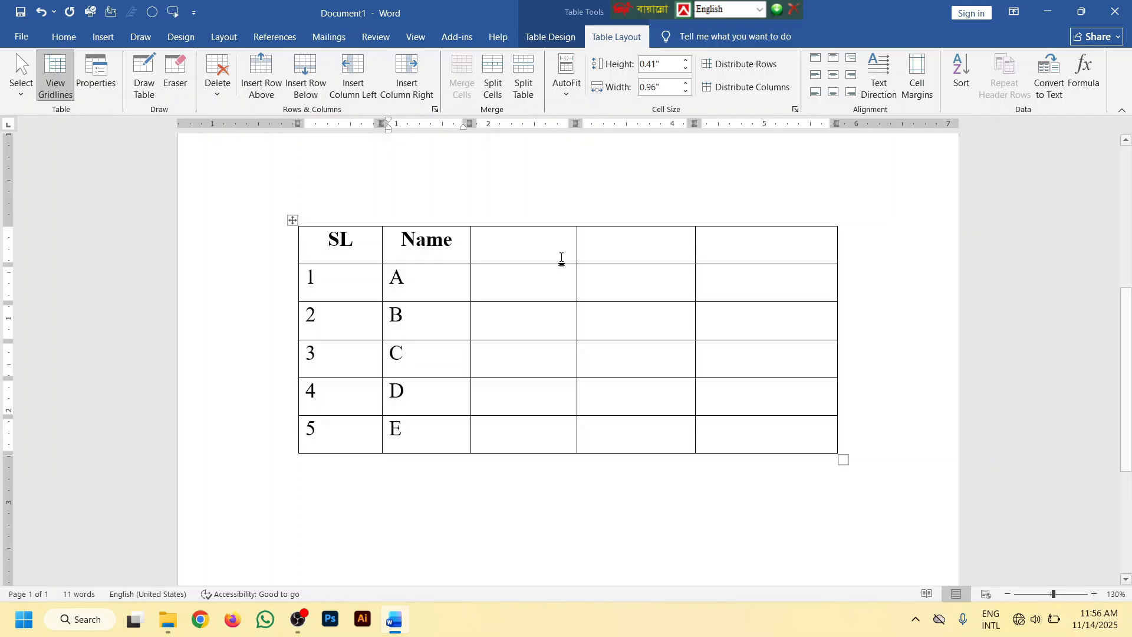
Enlarge the whole table proportionally until its rows are about 0.56 inches high
scroll(818, 380, down, 3)
drag(843, 322, 849, 404)
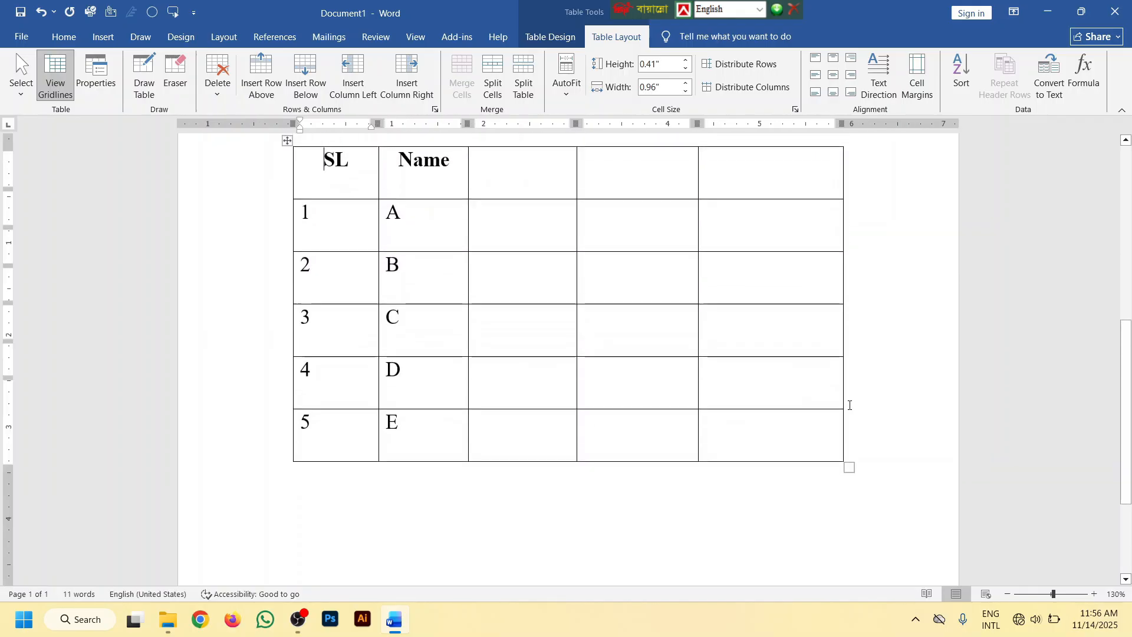
scroll(390, 314, up, 2)
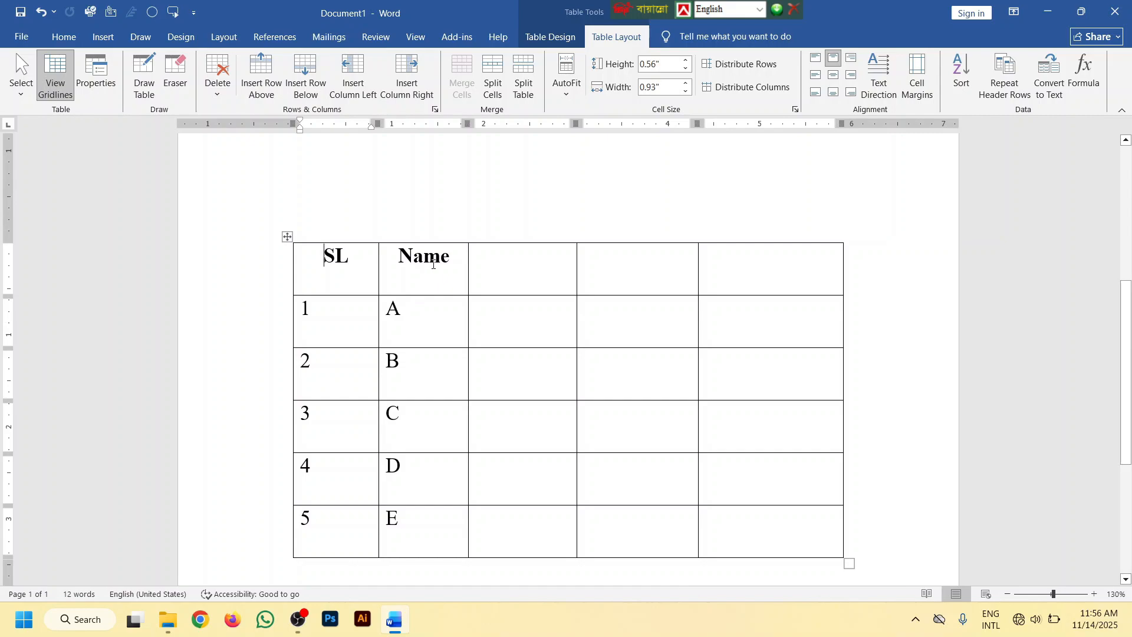
Center the text horizontally in all cells of the table
drag(737, 505, 337, 276)
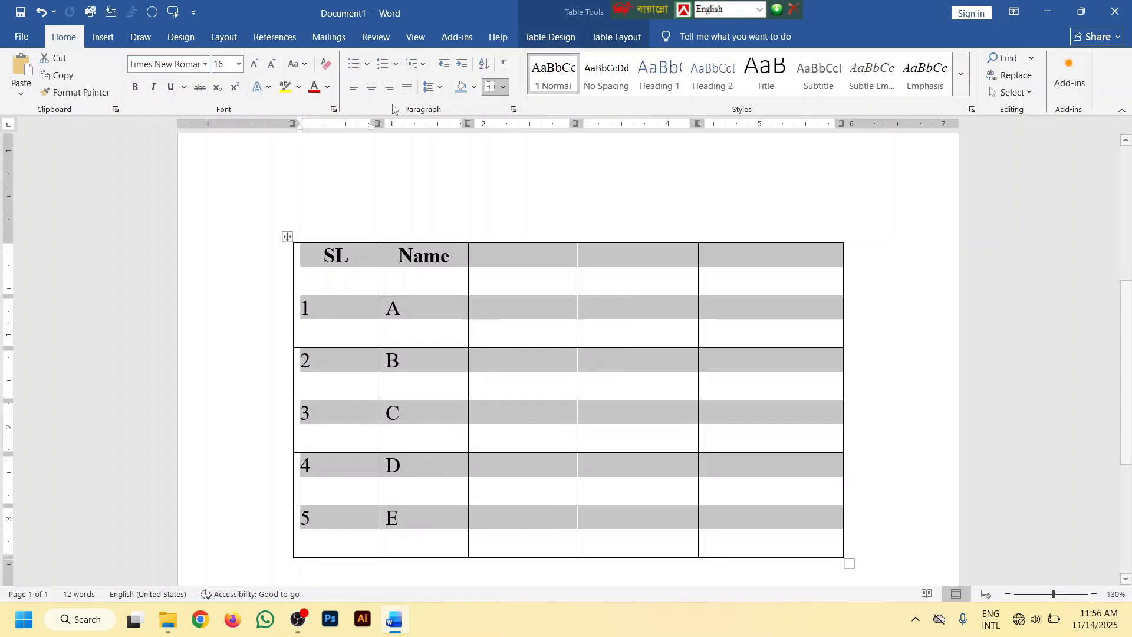
click(372, 89)
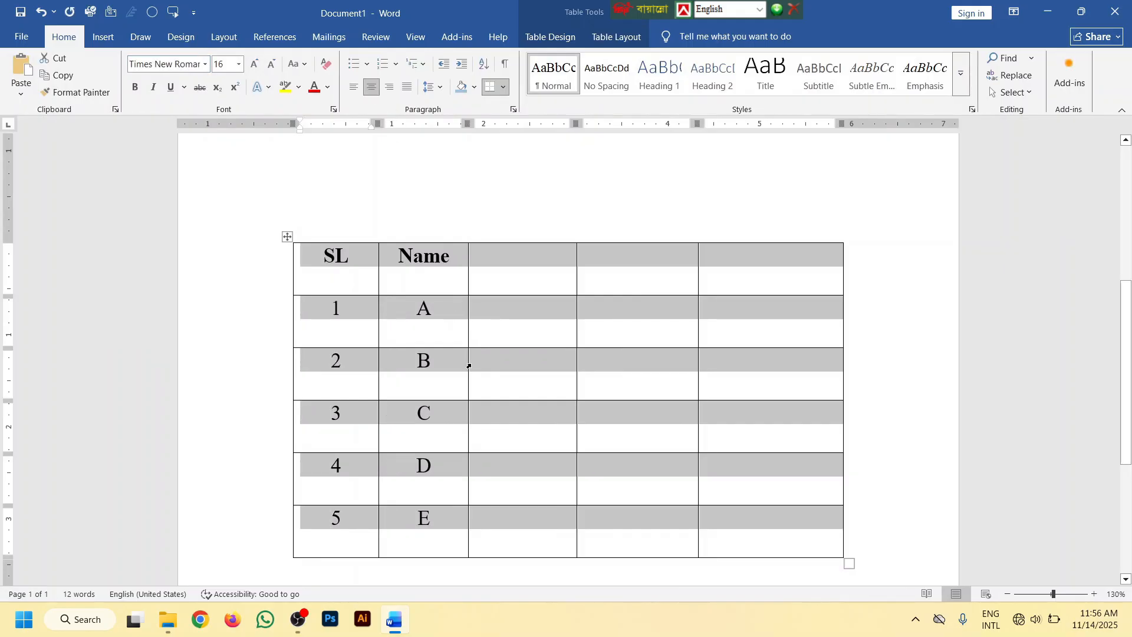
click(481, 334)
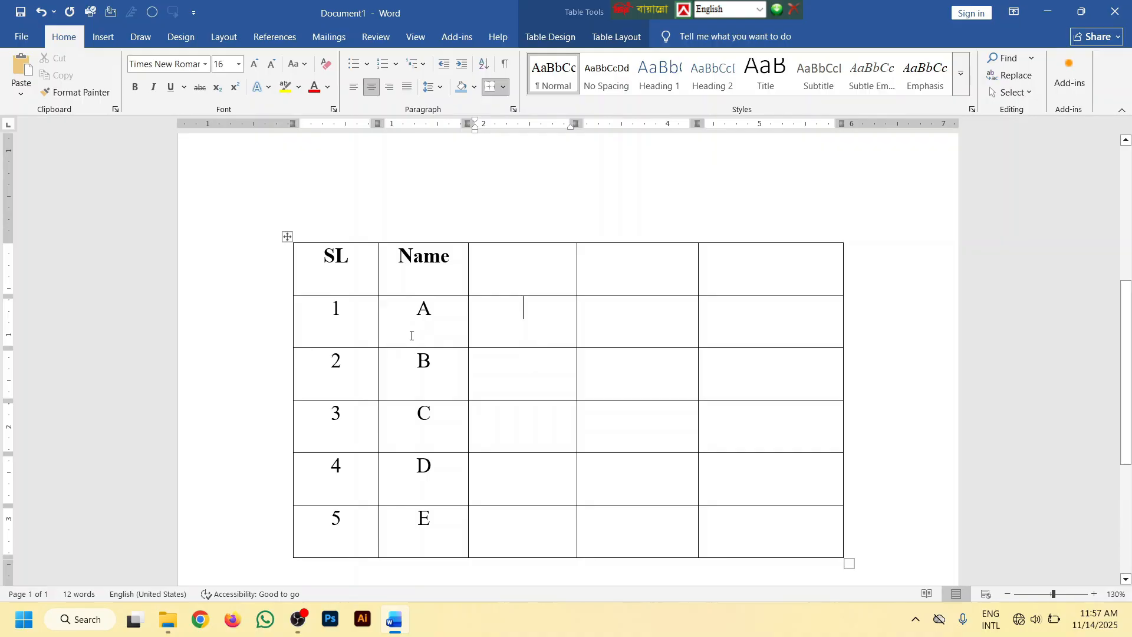
Set the vertical alignment of all table cells to Bottom in the table properties
scroll(475, 333, down, 2)
scroll(769, 466, up, 2)
drag(781, 524, 352, 272)
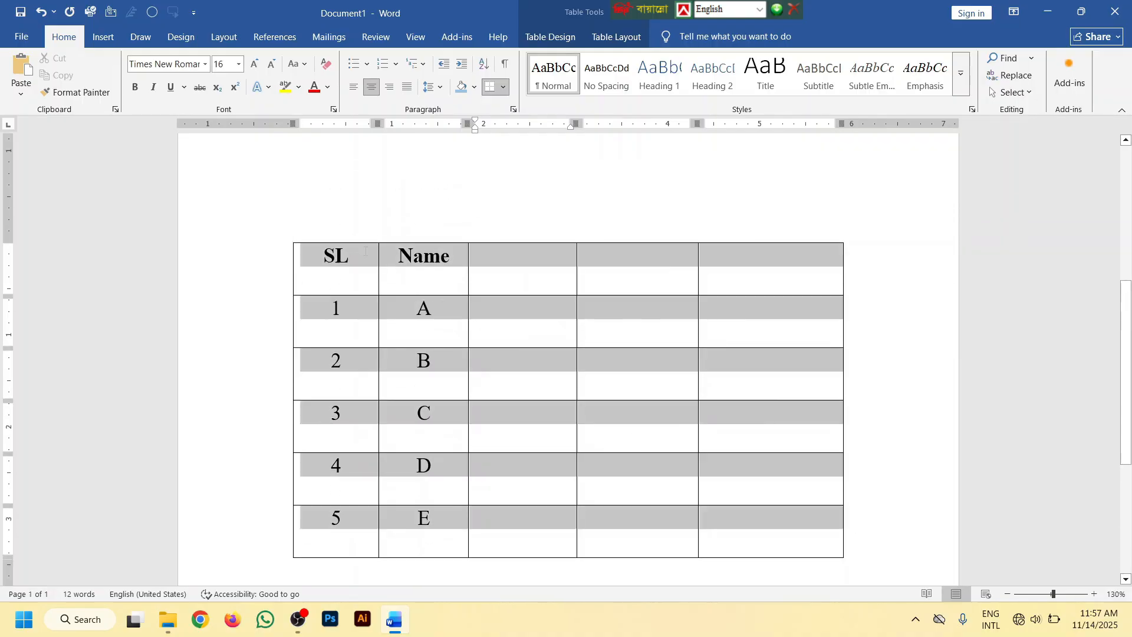
right_click(512, 332)
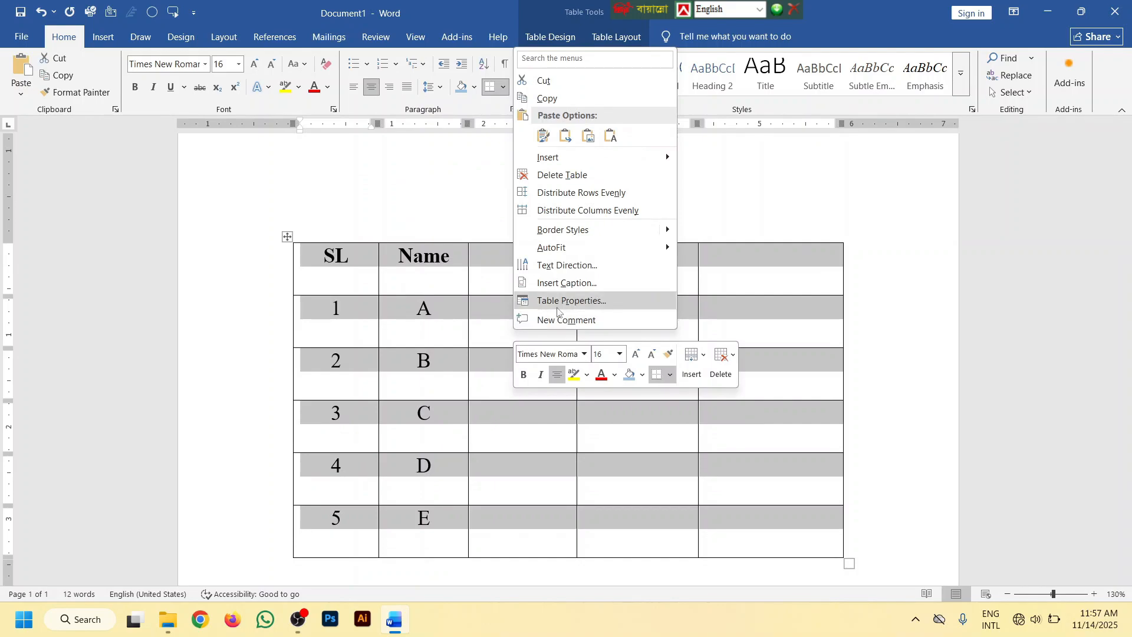
click(575, 301)
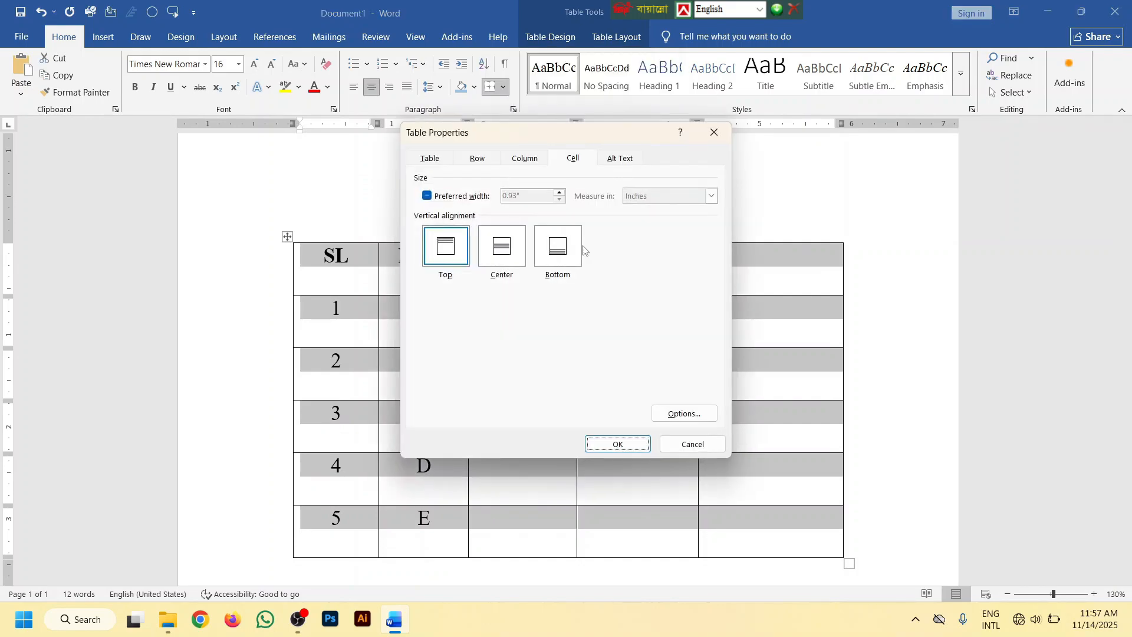
click(573, 162)
click(449, 257)
click(558, 248)
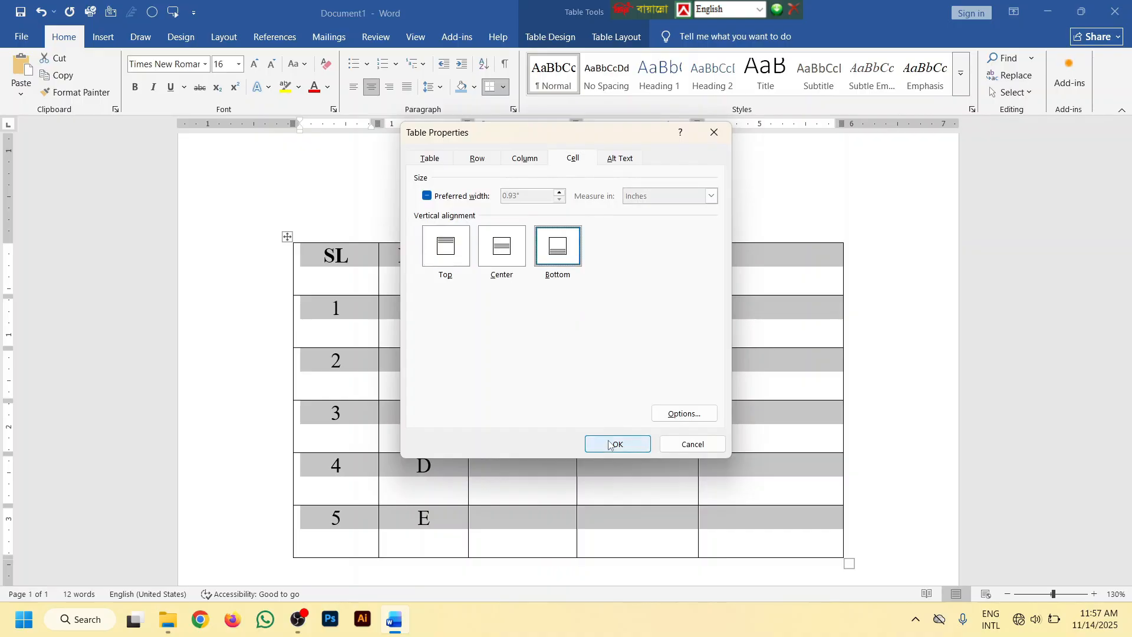
click(610, 445)
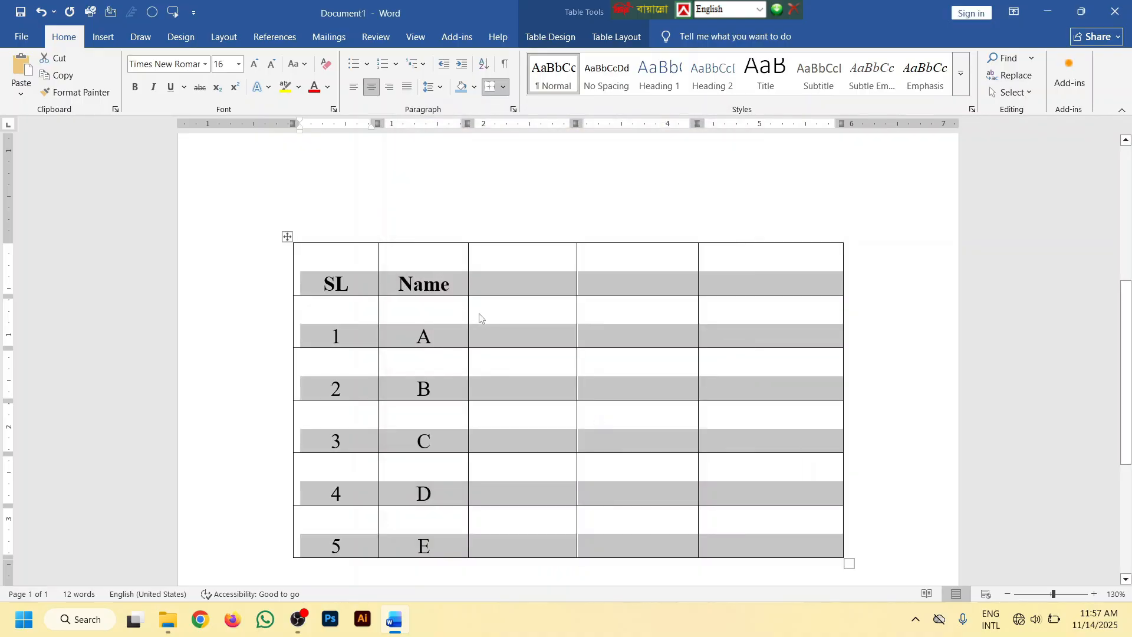
Set the vertical alignment of all table cells to Center in the table properties
right_click(444, 316)
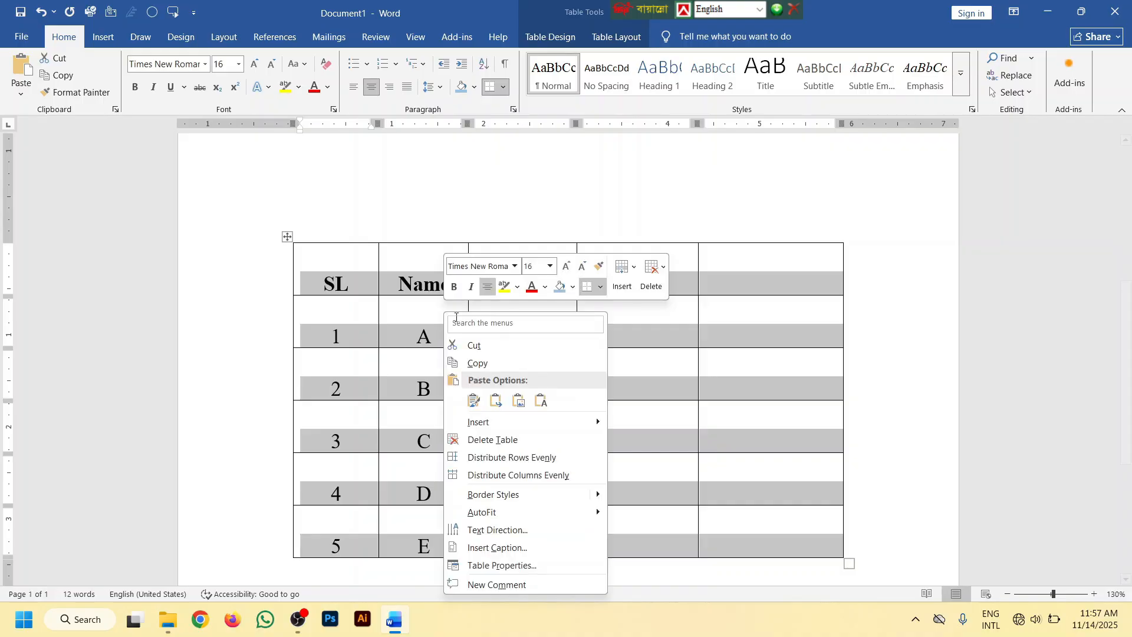
click(518, 561)
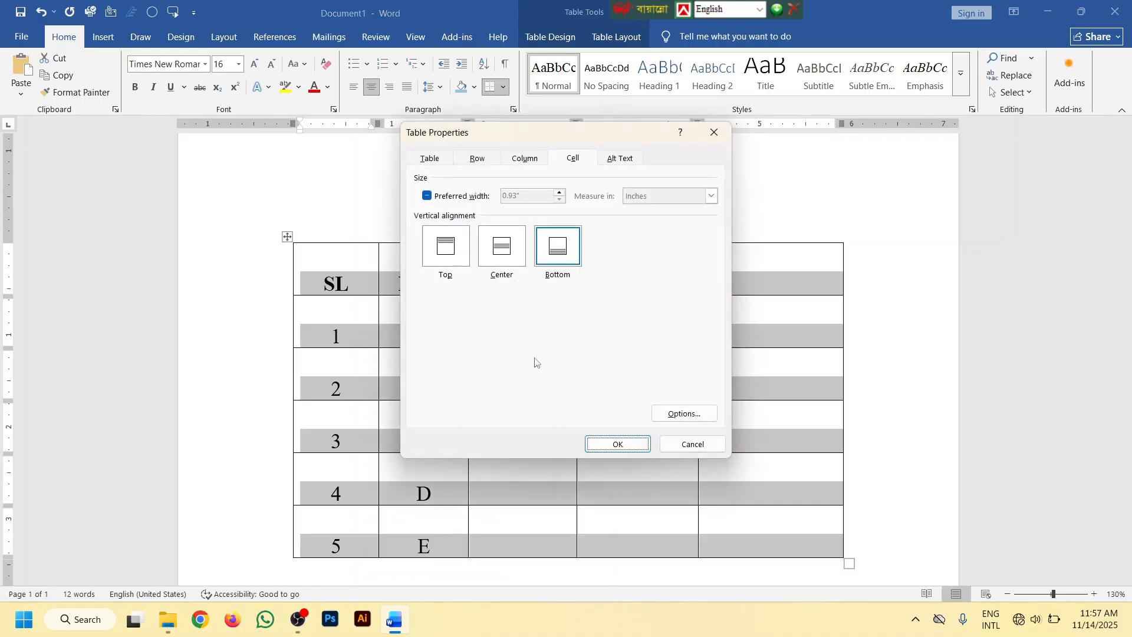
click(507, 250)
click(611, 446)
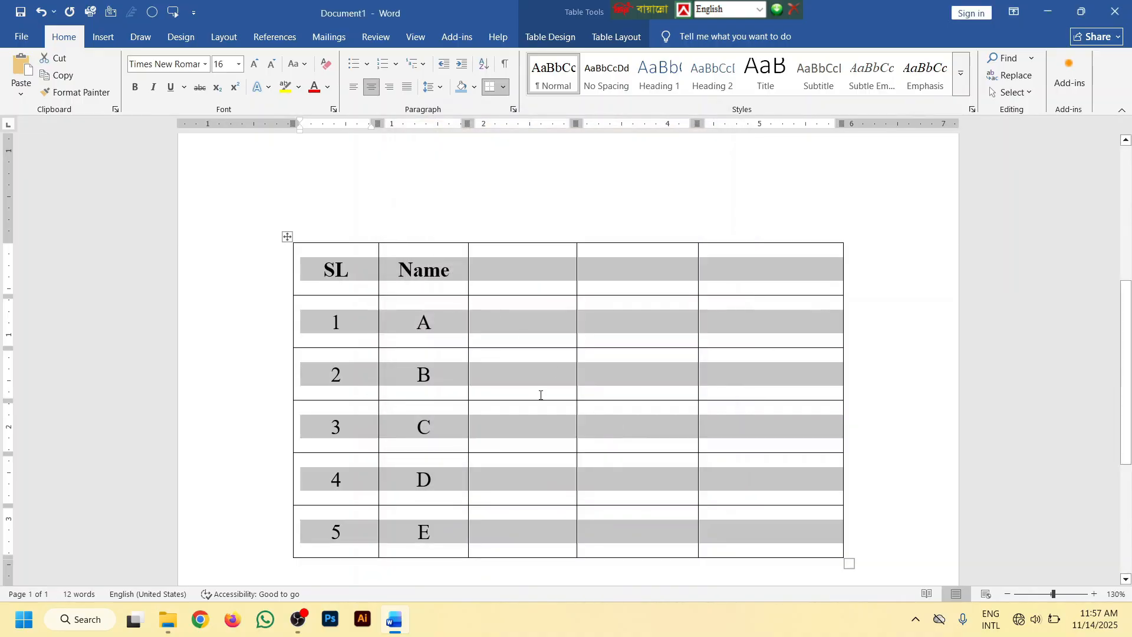
Clear the text from all table cells, keeping the grid, and place the cursor at the start of the document
scroll(549, 374, down, 2)
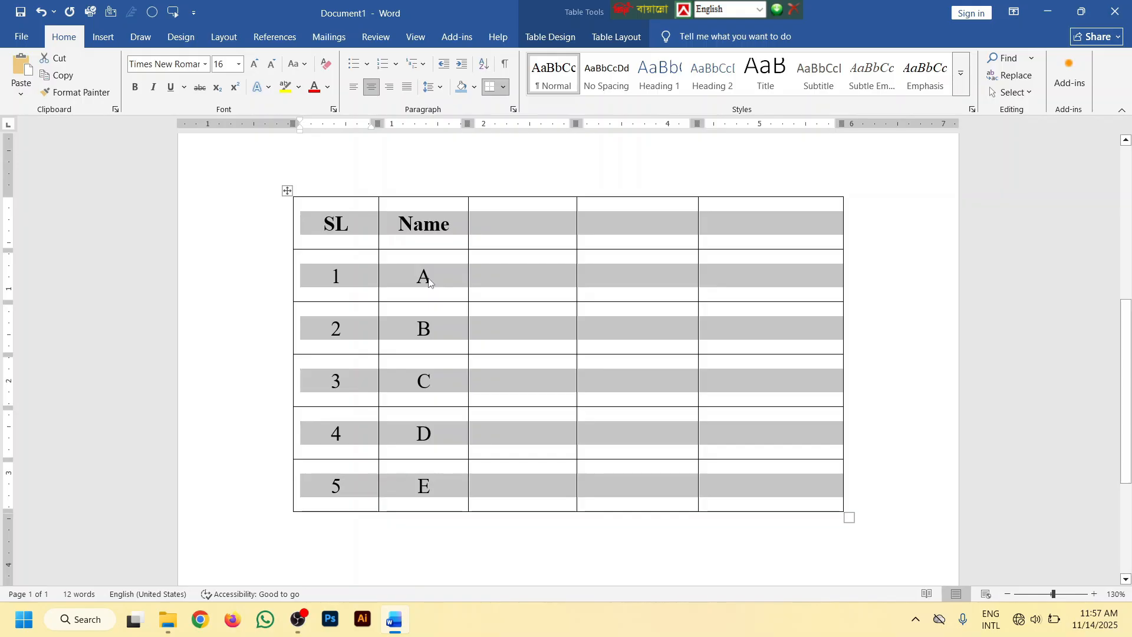
scroll(429, 279, down, 2)
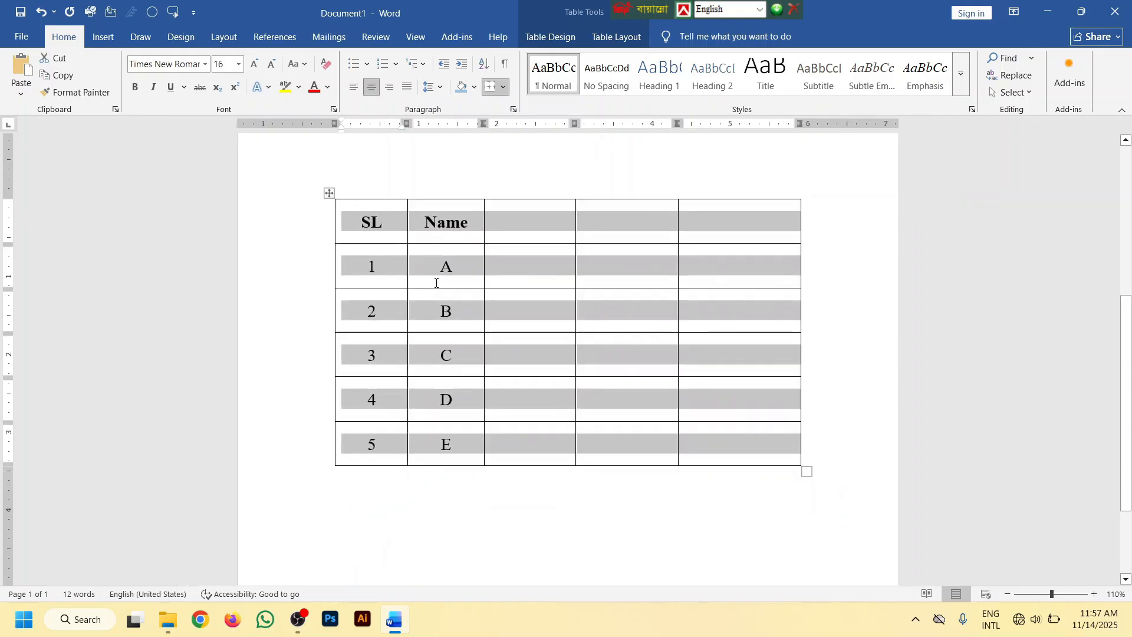
key(Delete)
scroll(468, 332, up, 2)
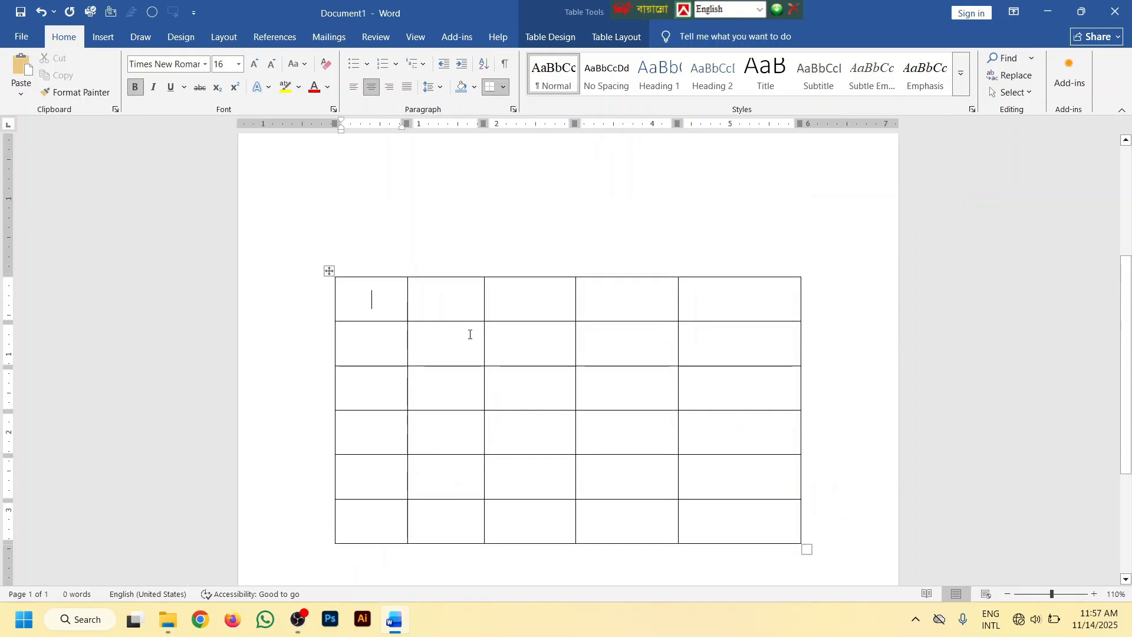
scroll(481, 346, down, 1)
key(ctrl+Home)
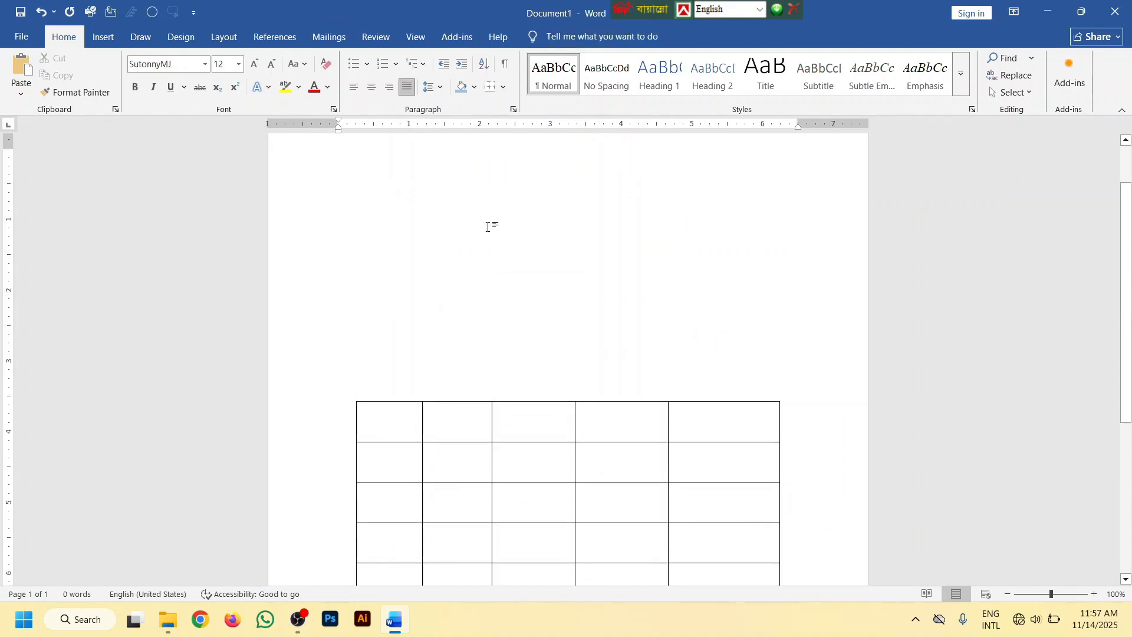
scroll(489, 227, down, 2)
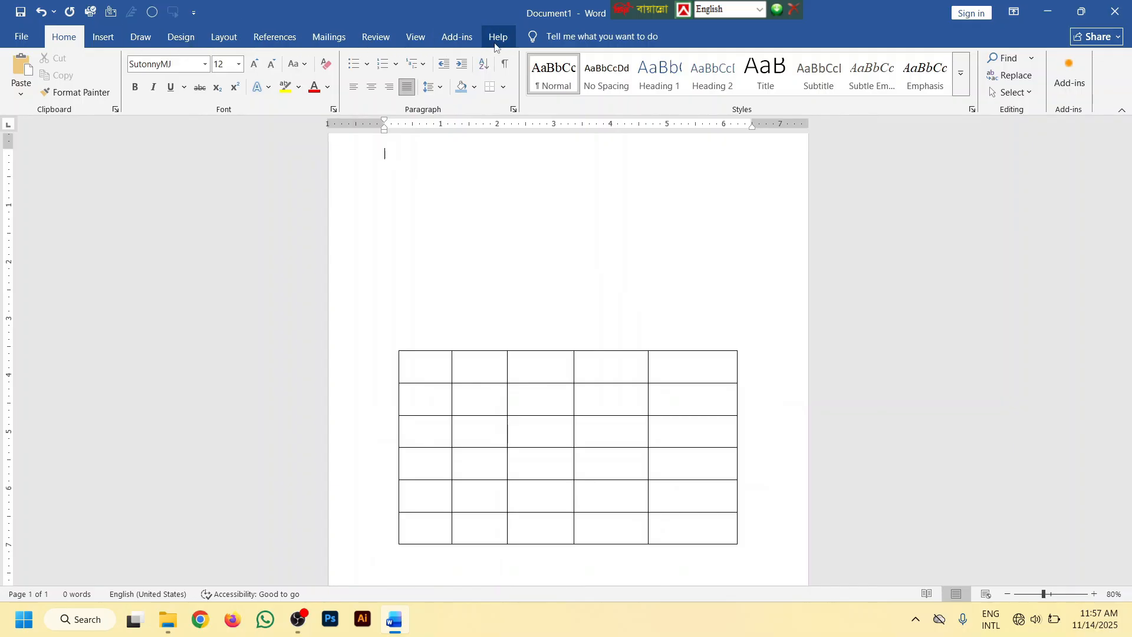
scroll(636, 306, down, 2)
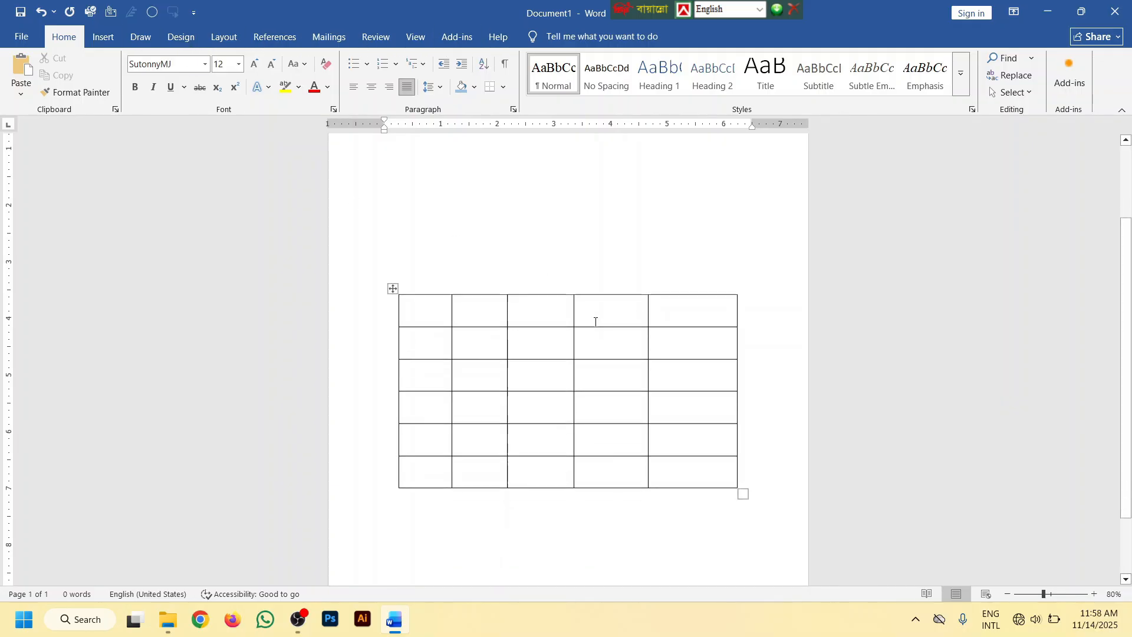
Try a blue banded grid style with dark header row and first column on the table, and restore the plain black grid style
click(537, 311)
click(393, 289)
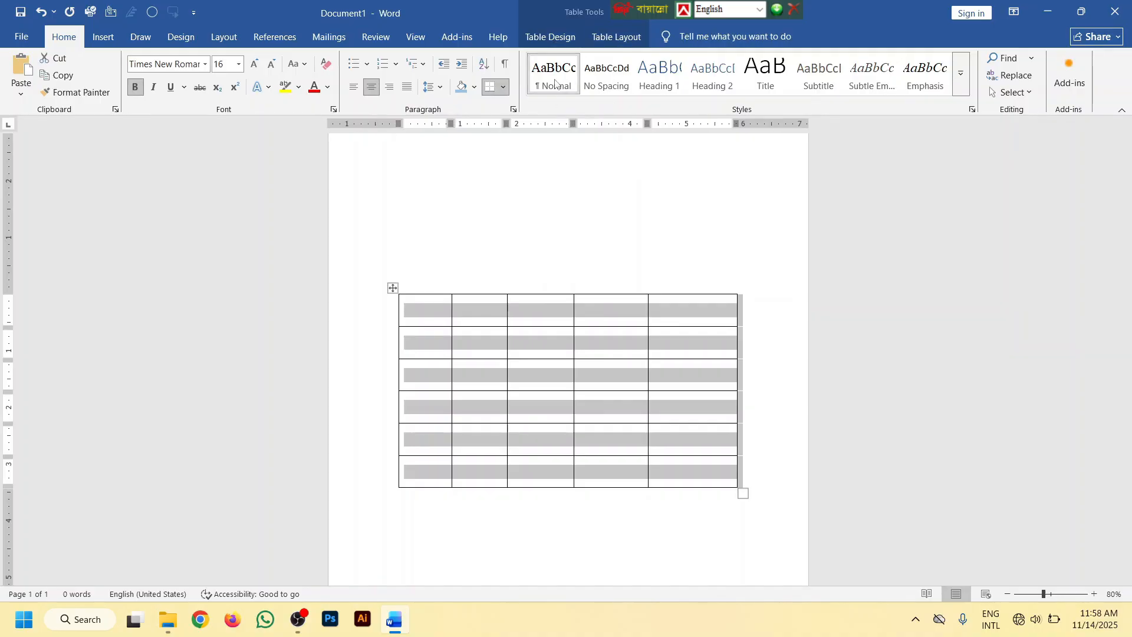
click(544, 36)
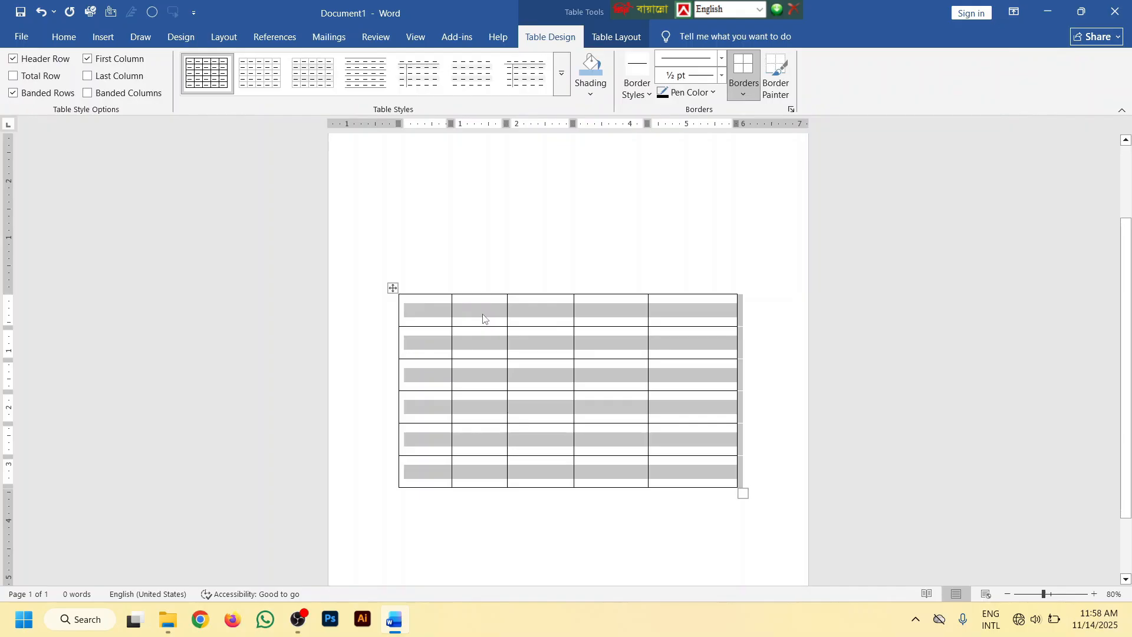
click(555, 76)
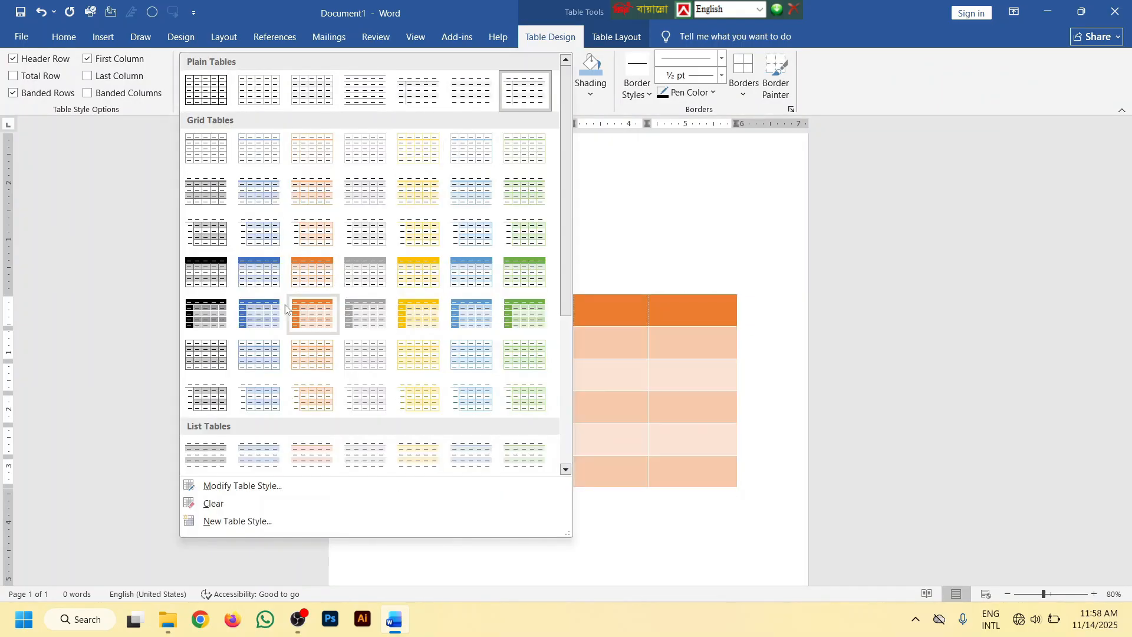
click(259, 313)
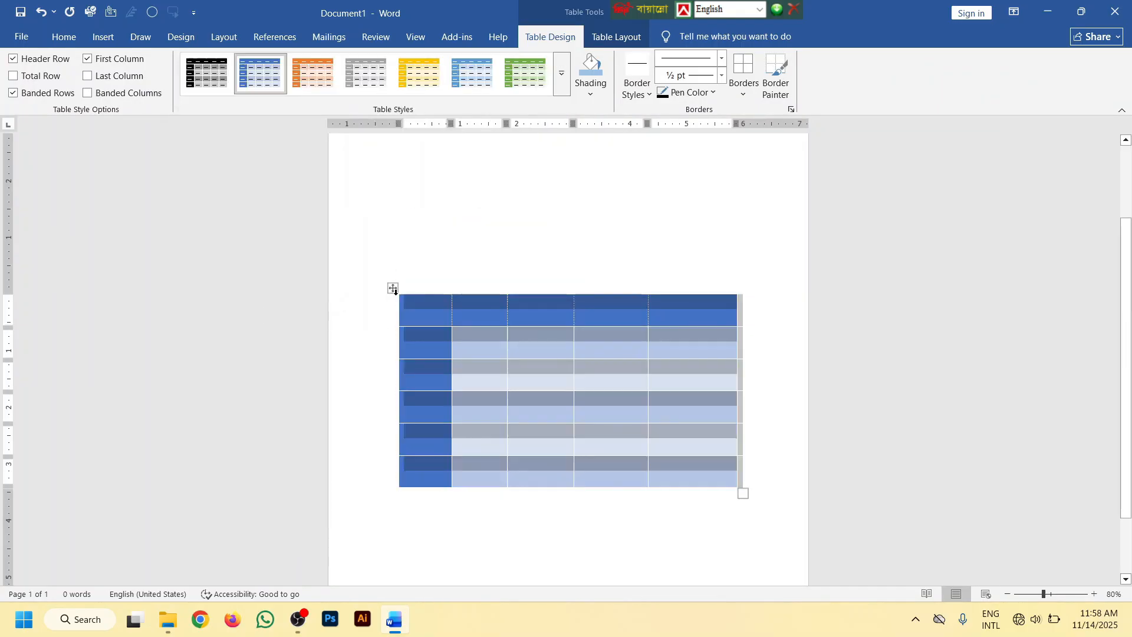
click(560, 73)
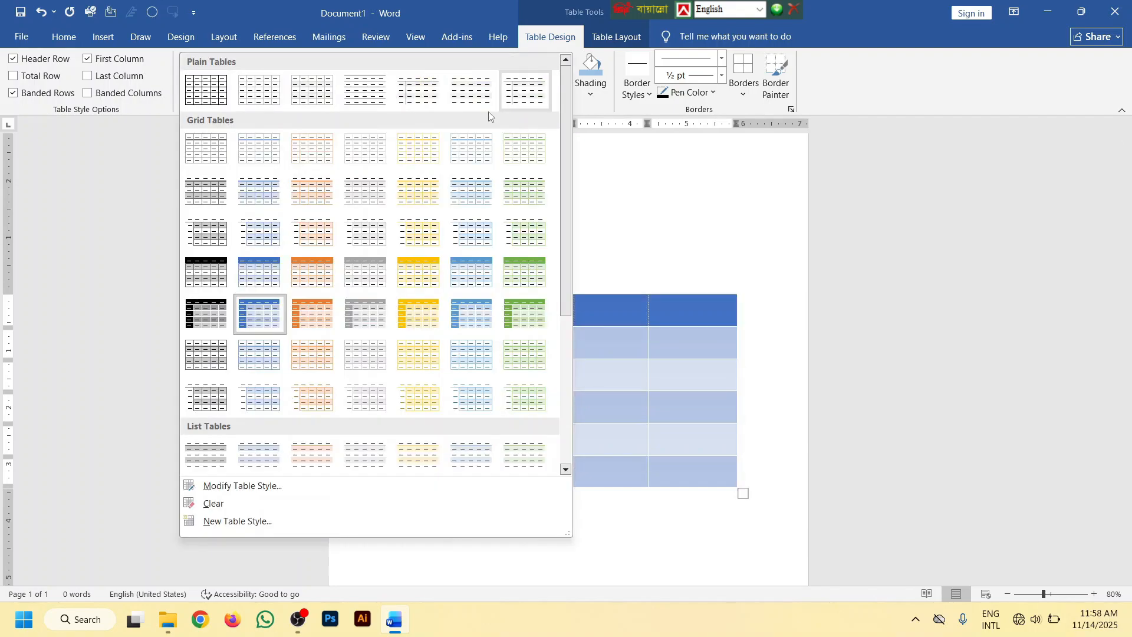
click(218, 92)
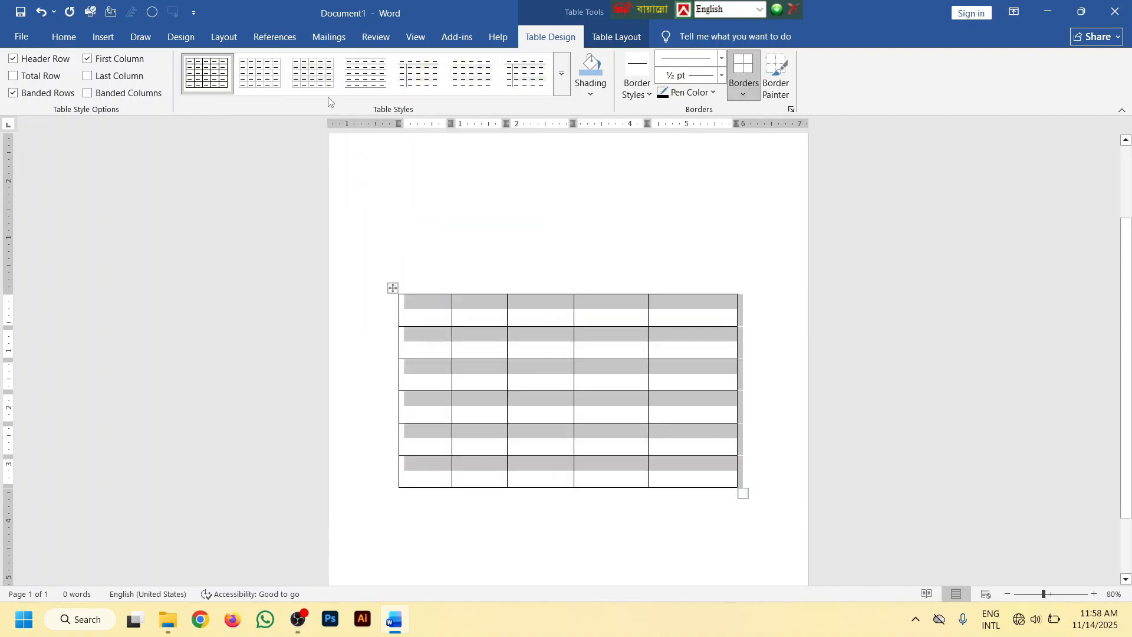
Shade the five cells of the table's top row light blue
click(602, 93)
click(472, 336)
mouse_move(671, 319)
mouse_down()
mouse_move(689, 320)
mouse_move(434, 313)
mouse_up()
click(594, 93)
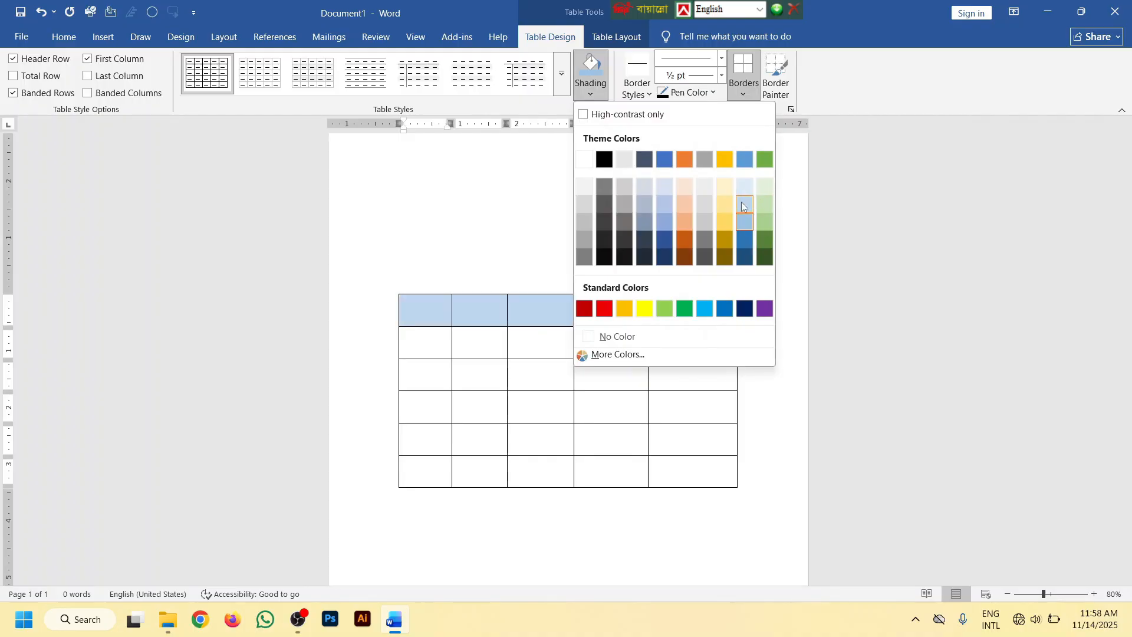
click(745, 221)
click(615, 352)
scroll(613, 345, up, 8)
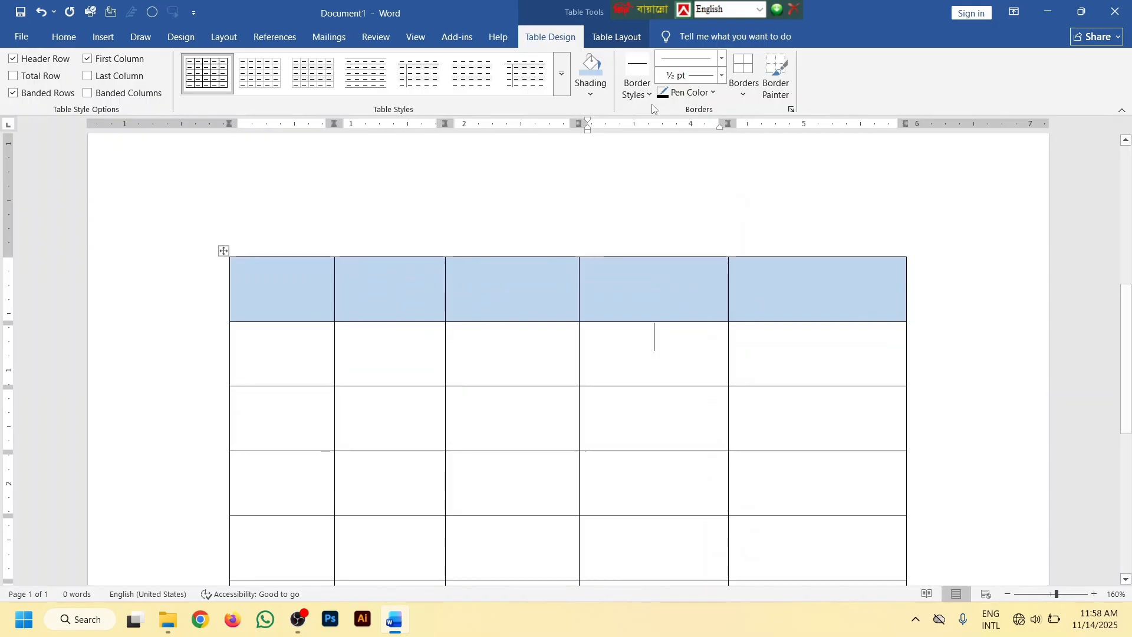
Apply a 3 pt black double-line border style to all borders of the whole table
click(649, 96)
click(653, 333)
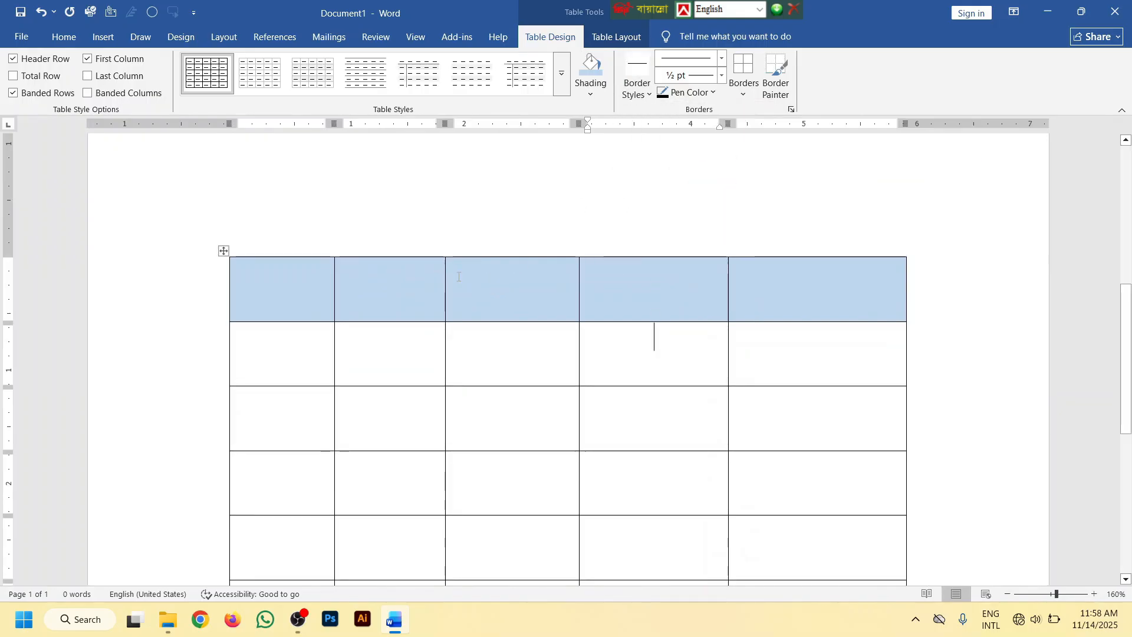
click(223, 251)
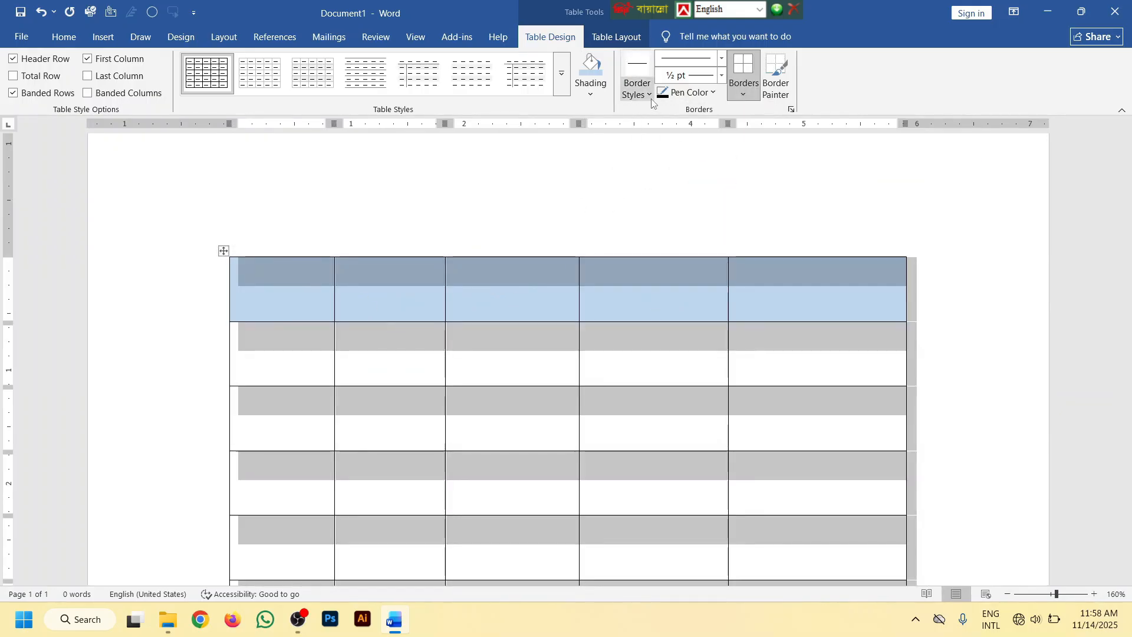
click(648, 95)
click(716, 223)
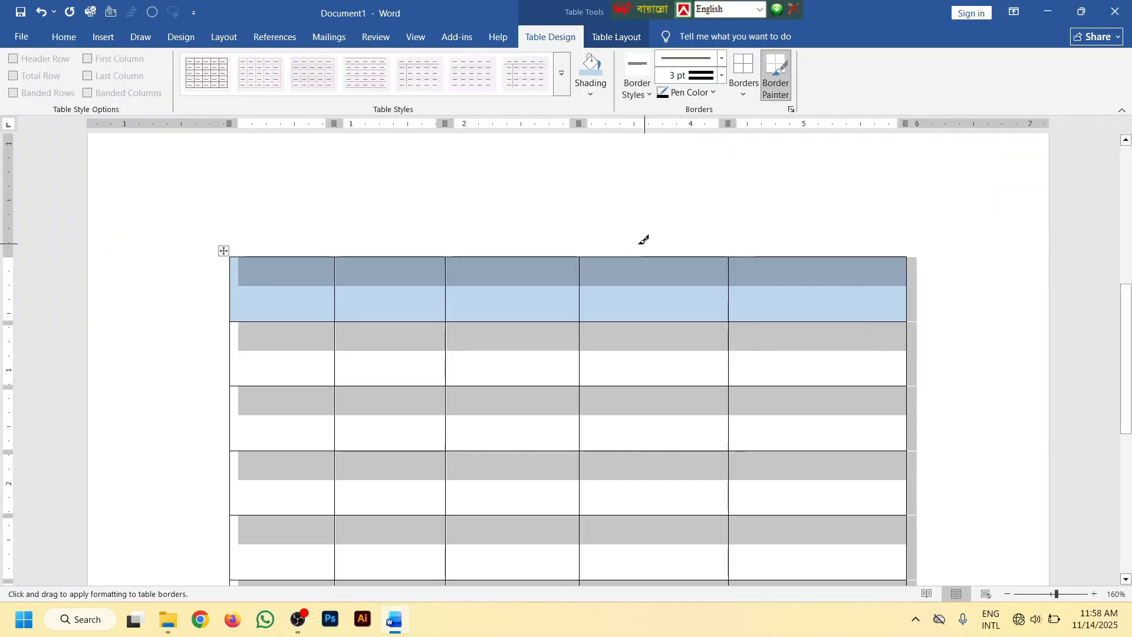
click(744, 90)
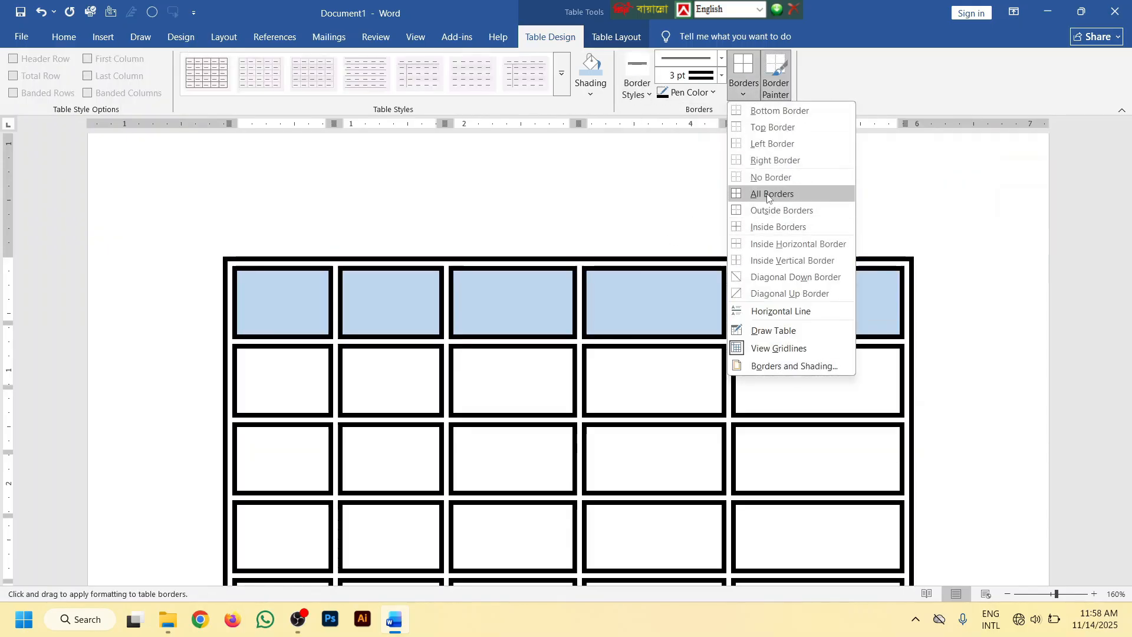
click(761, 192)
scroll(626, 277, down, 3)
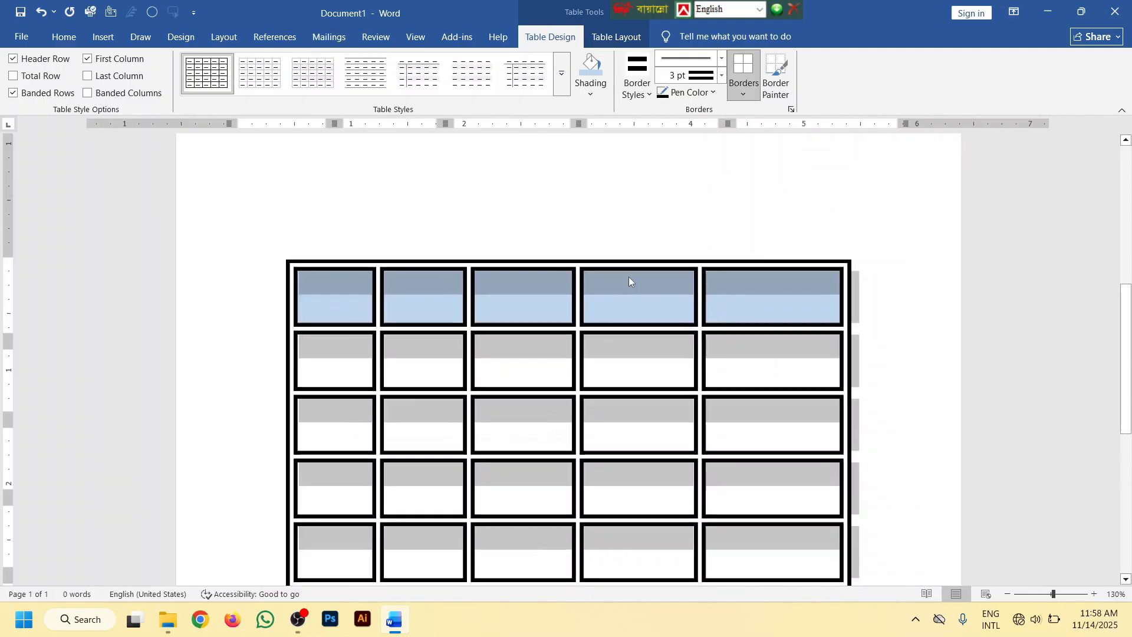
Set the line weight of all the table's borders to 1 ½ pt
click(722, 76)
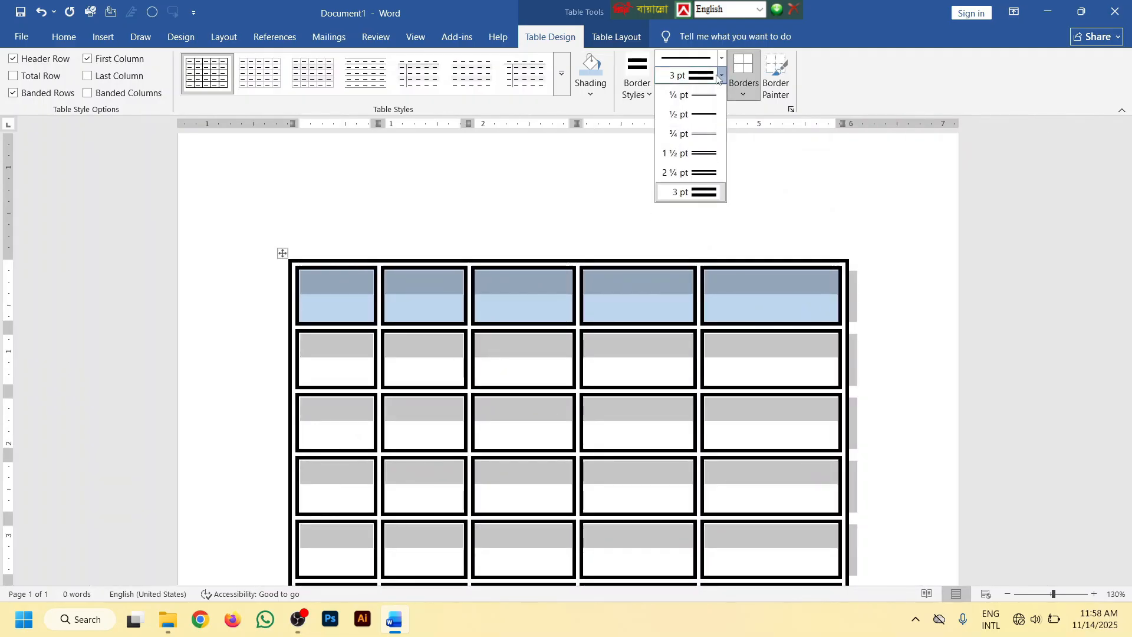
click(705, 150)
click(744, 89)
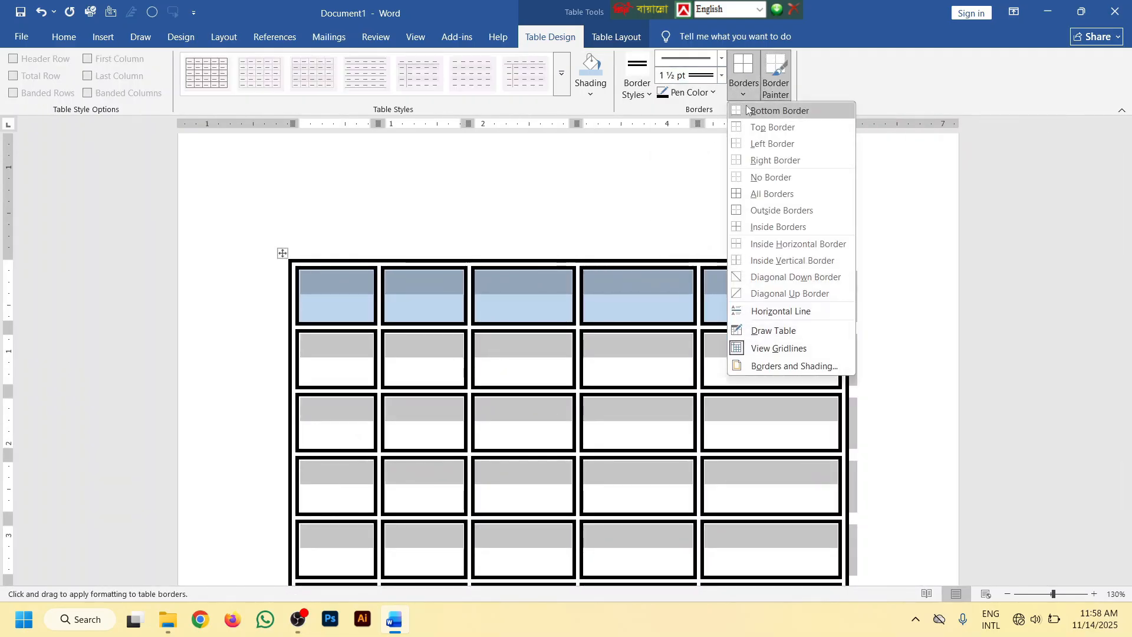
click(760, 192)
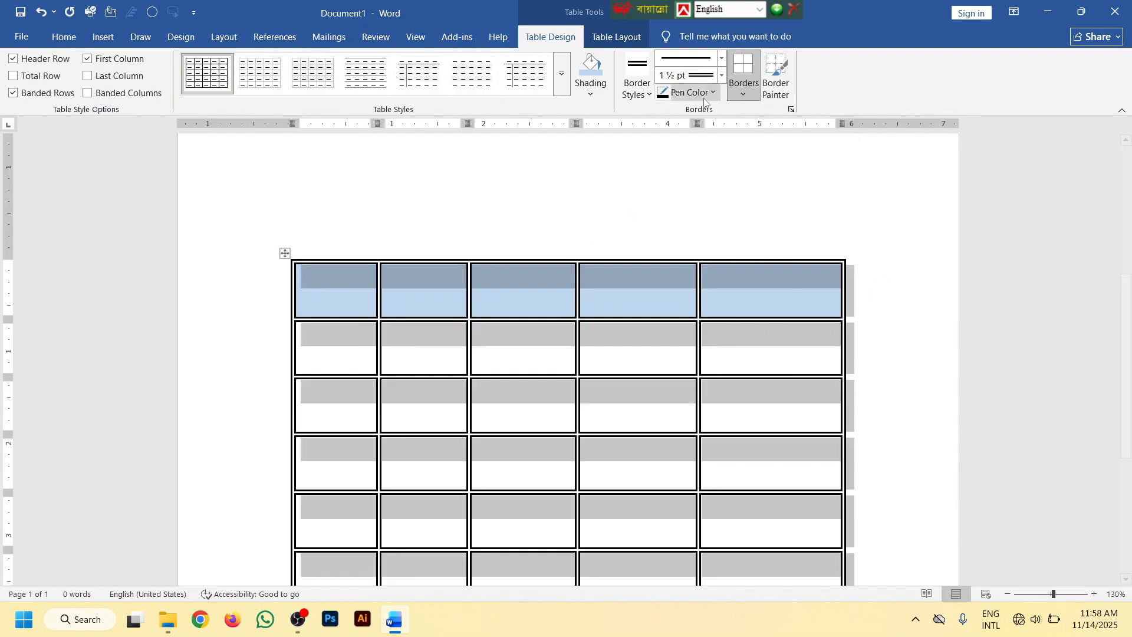
Recolor all borders of the table in standard red
click(687, 93)
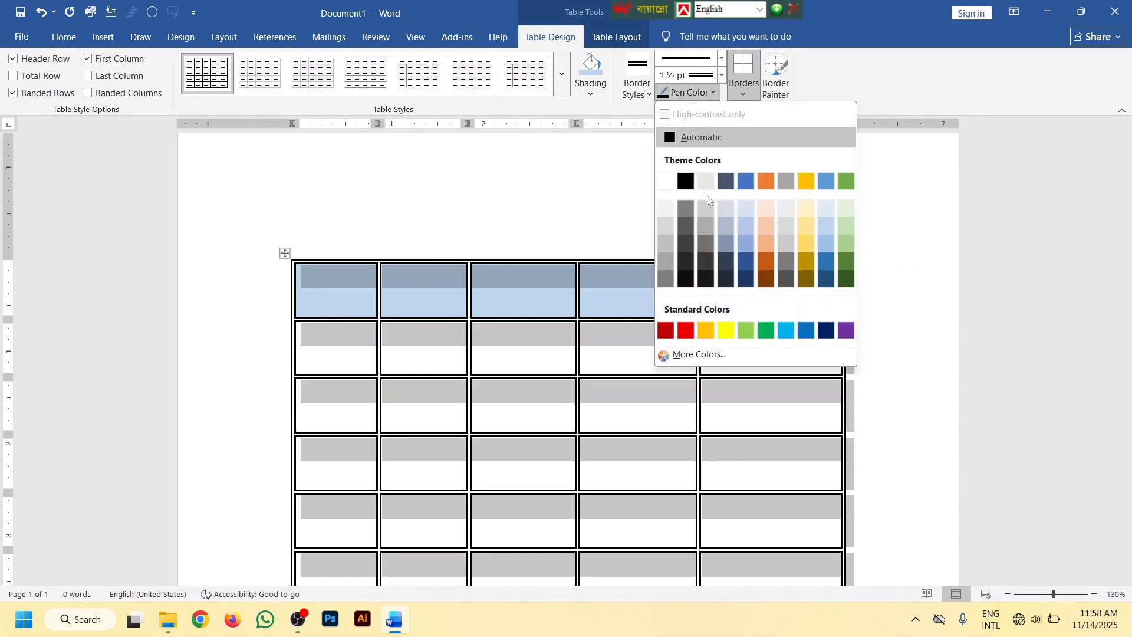
click(685, 330)
click(744, 83)
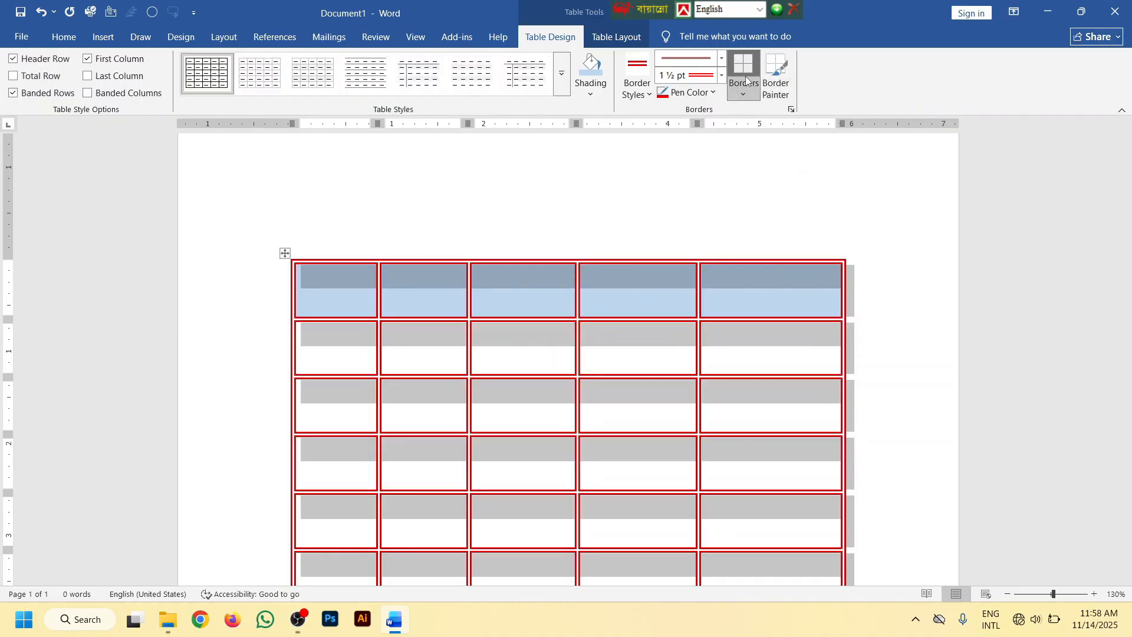
scroll(627, 291, down, 3)
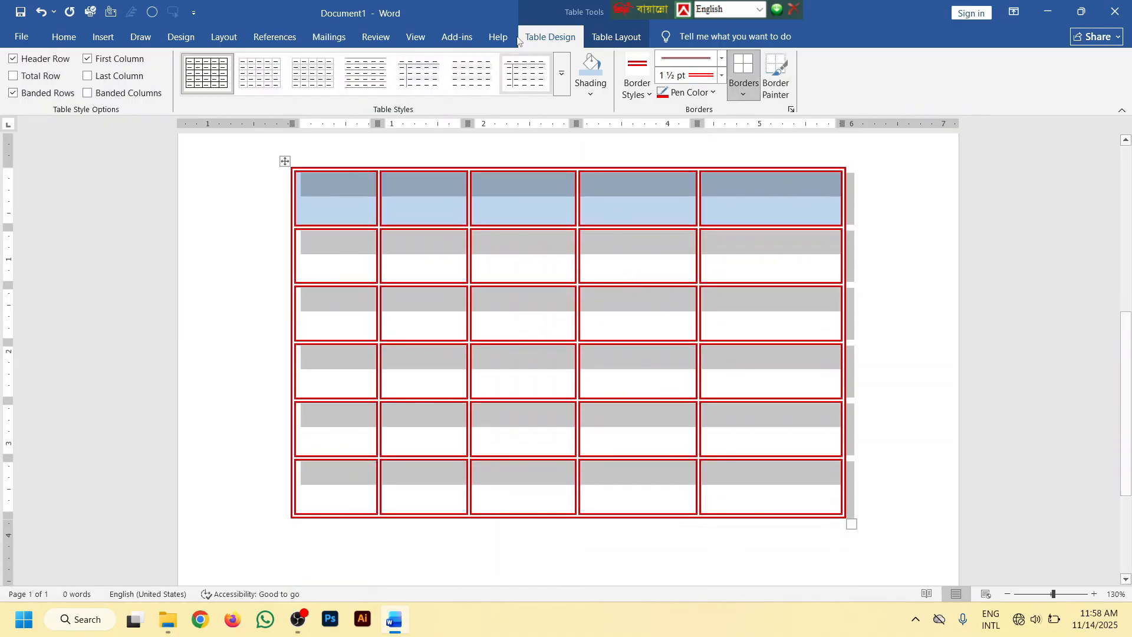
scroll(530, 195, up, 3)
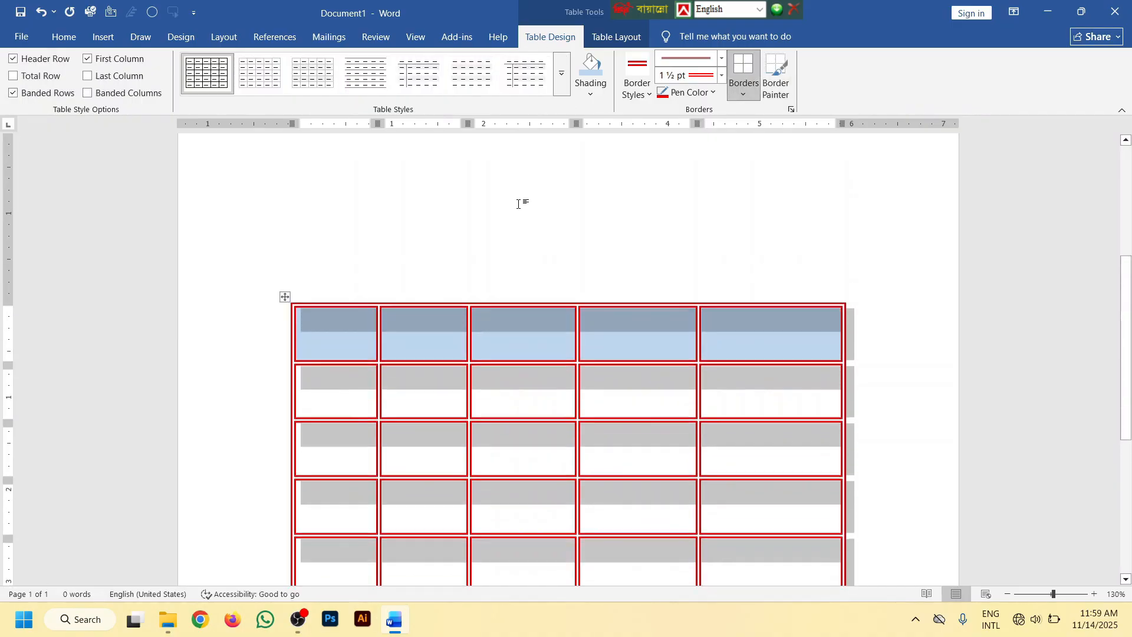
Apply the blue banded grid table style with dark header row and first column to the table
click(561, 73)
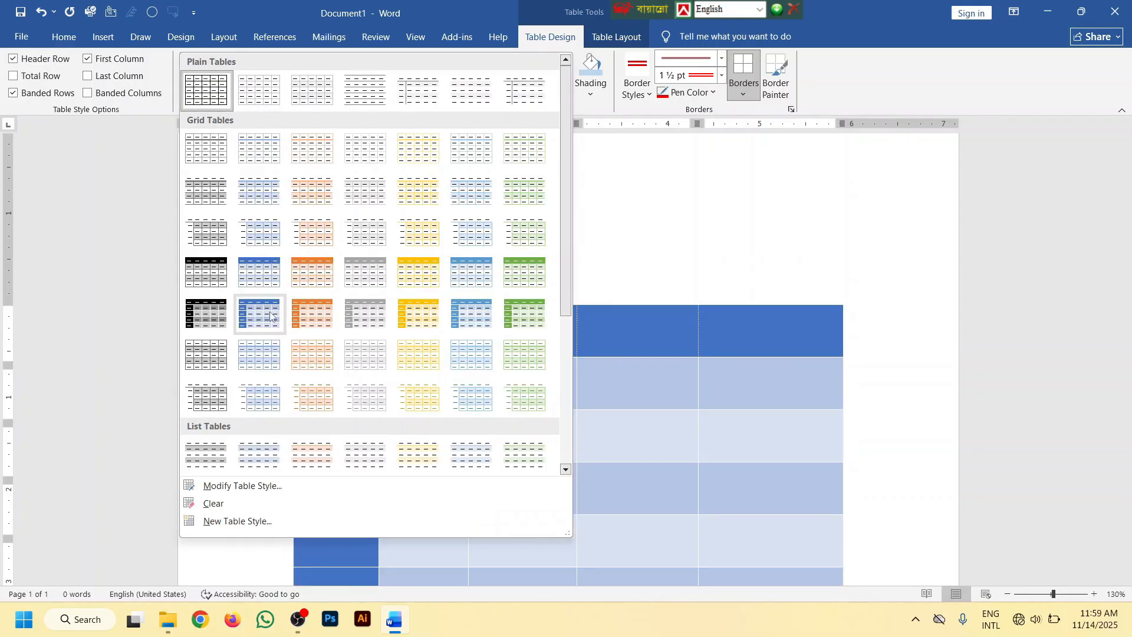
click(260, 314)
scroll(584, 278, down, 3)
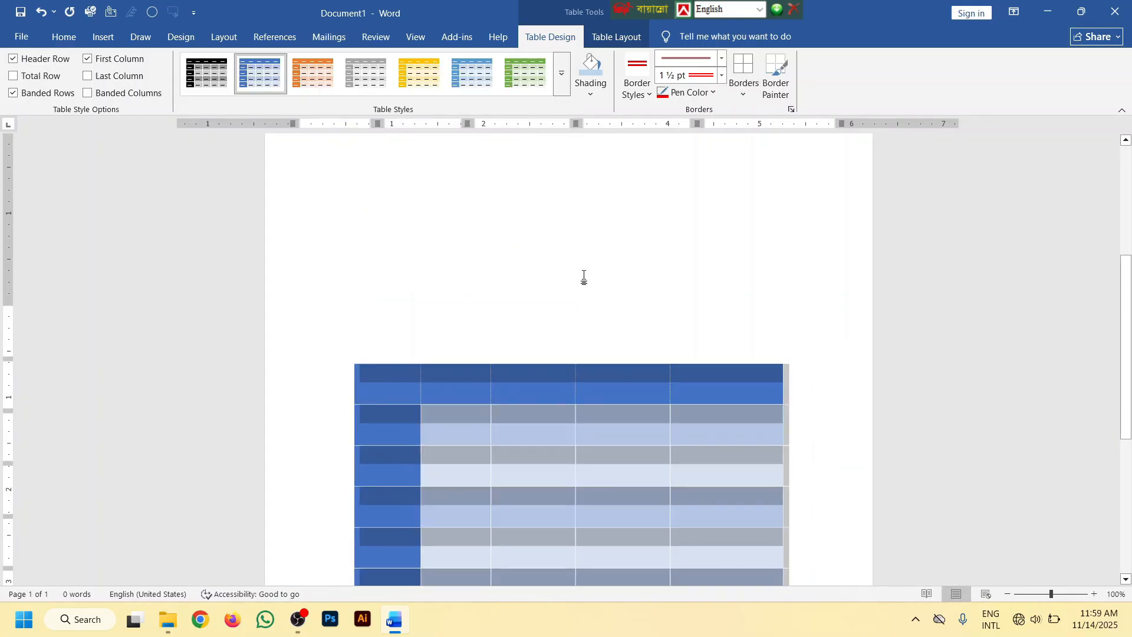
scroll(627, 257, up, 3)
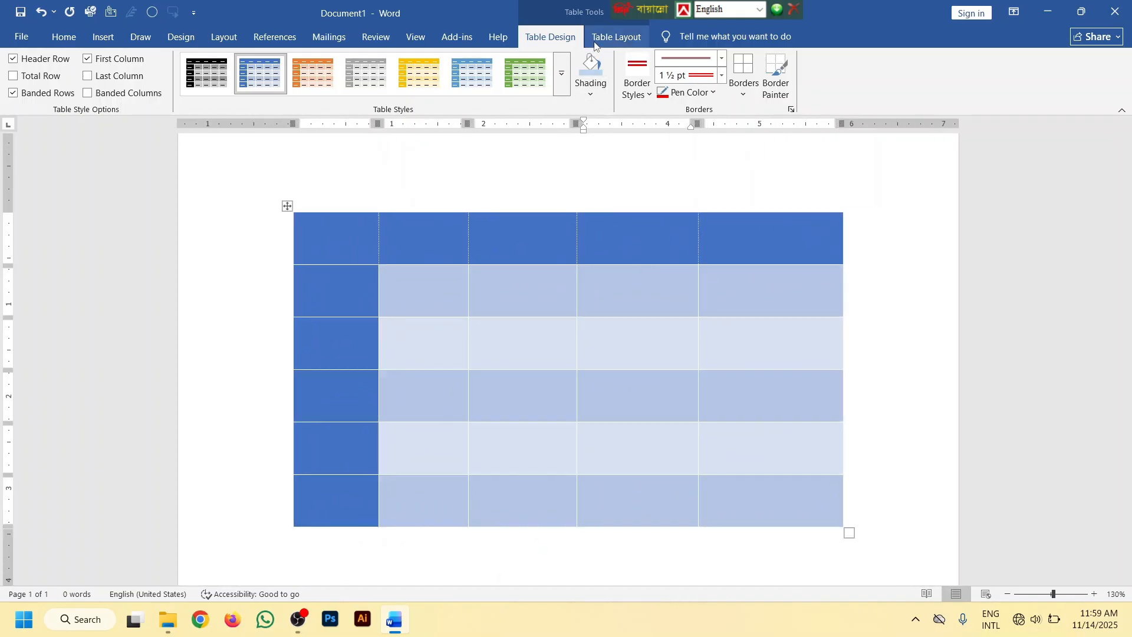
Enter FTHF in the third column of the table's second row
click(606, 36)
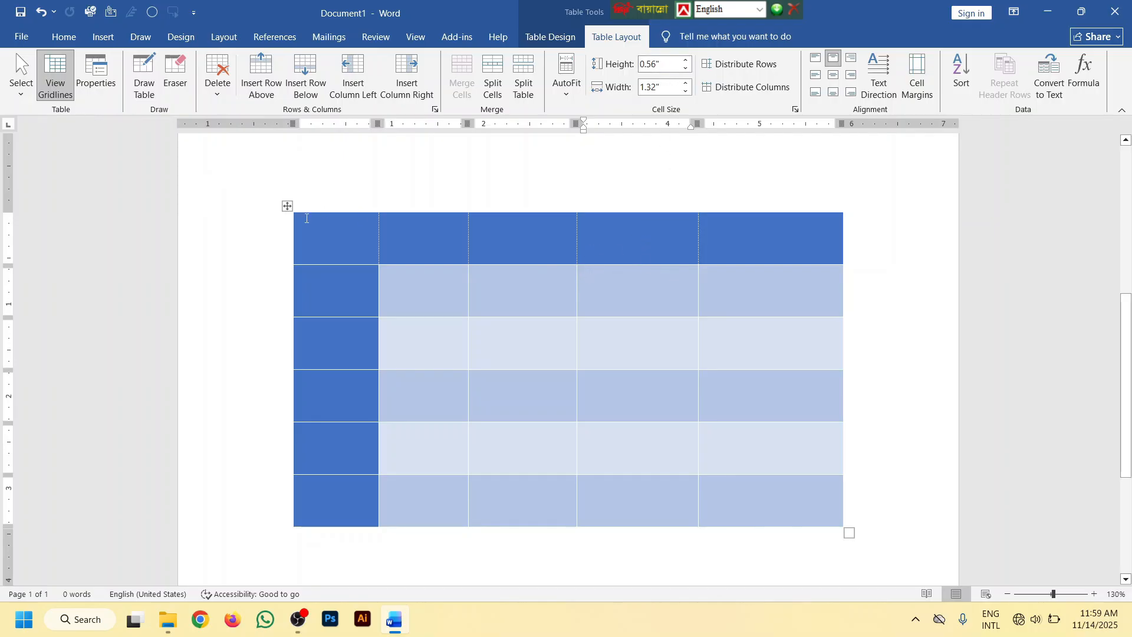
click(523, 275)
text(FTHF)
Try center, center-right and center-left alignment on the first three rows of columns three to five, and settle on bottom center
drag(771, 329, 513, 236)
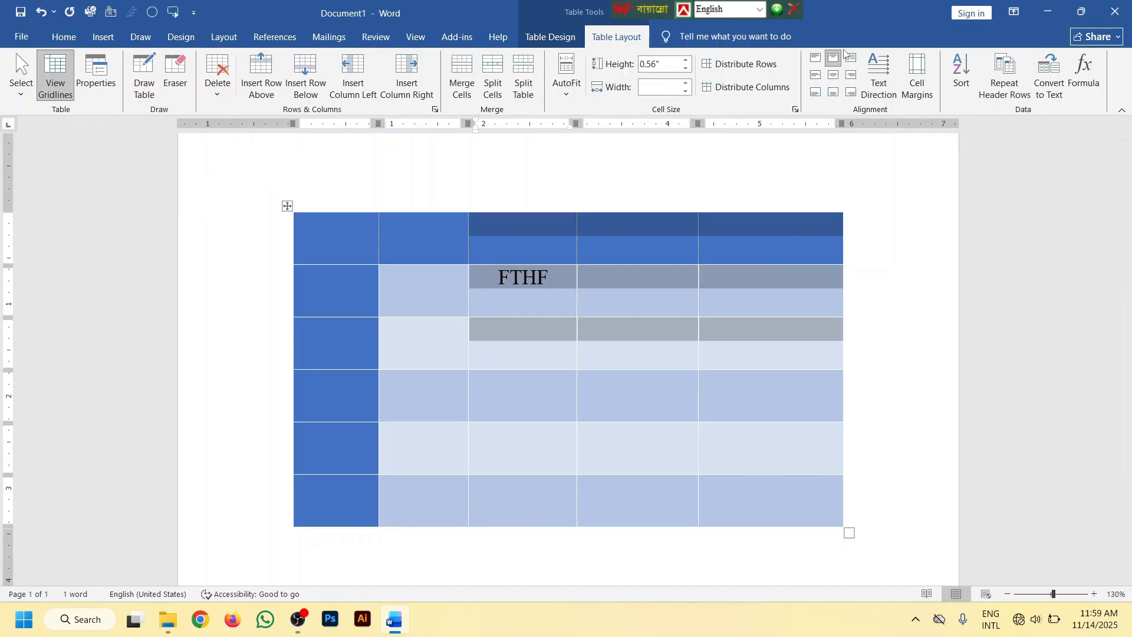
click(833, 75)
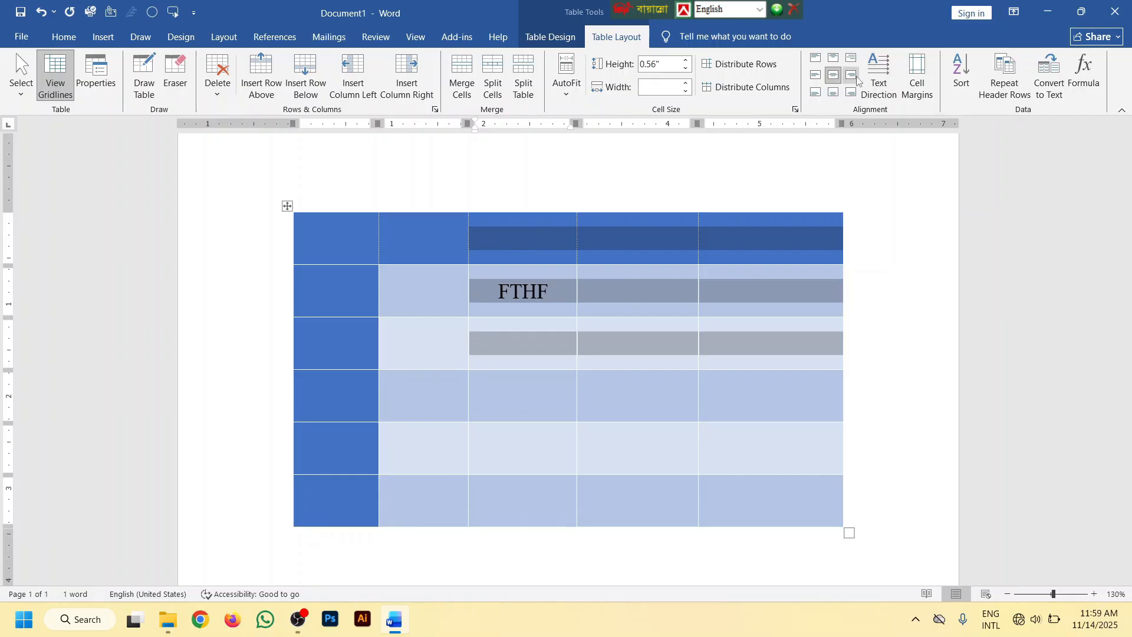
click(851, 75)
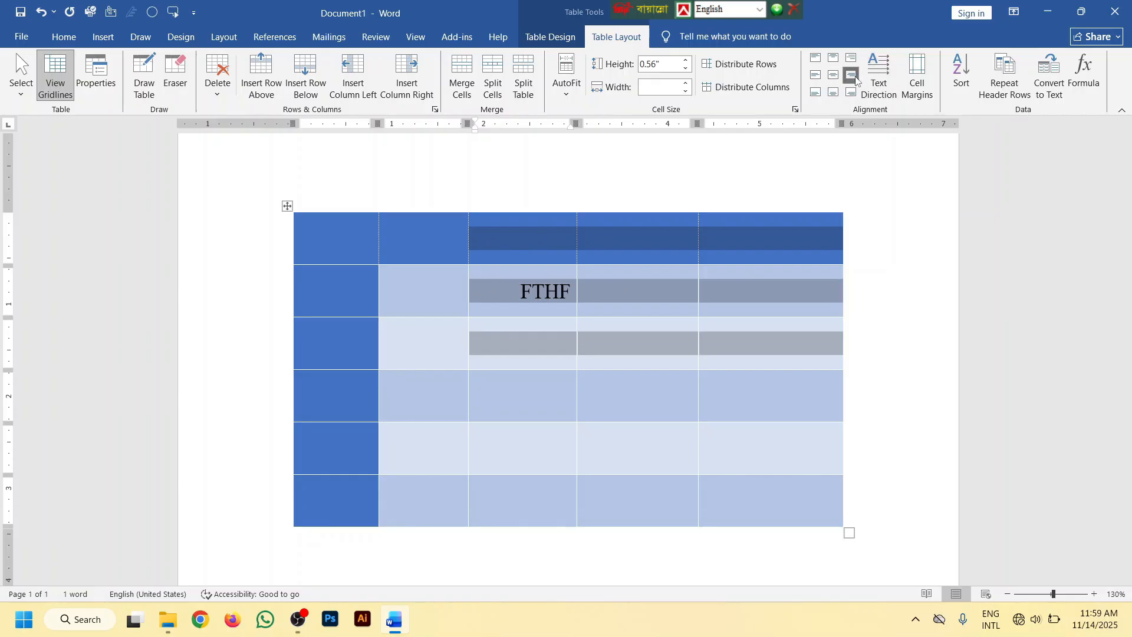
click(816, 75)
click(833, 92)
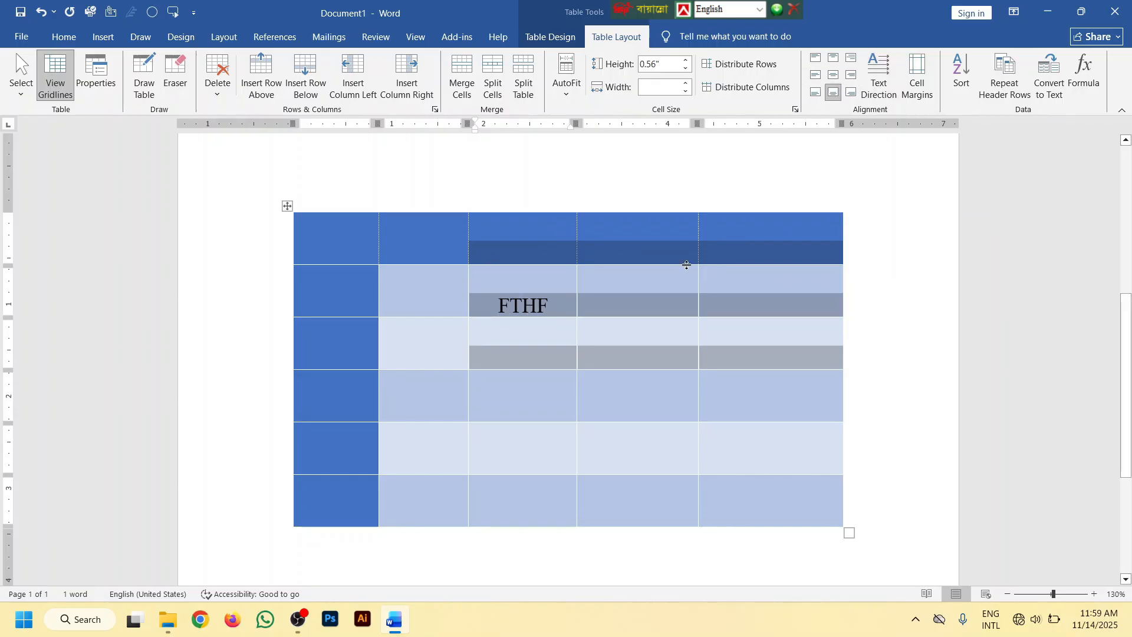
Enter FYDJFJ in the fourth column of the third row and rotate its text direction through both vertical orientations back to horizontal
click(638, 357)
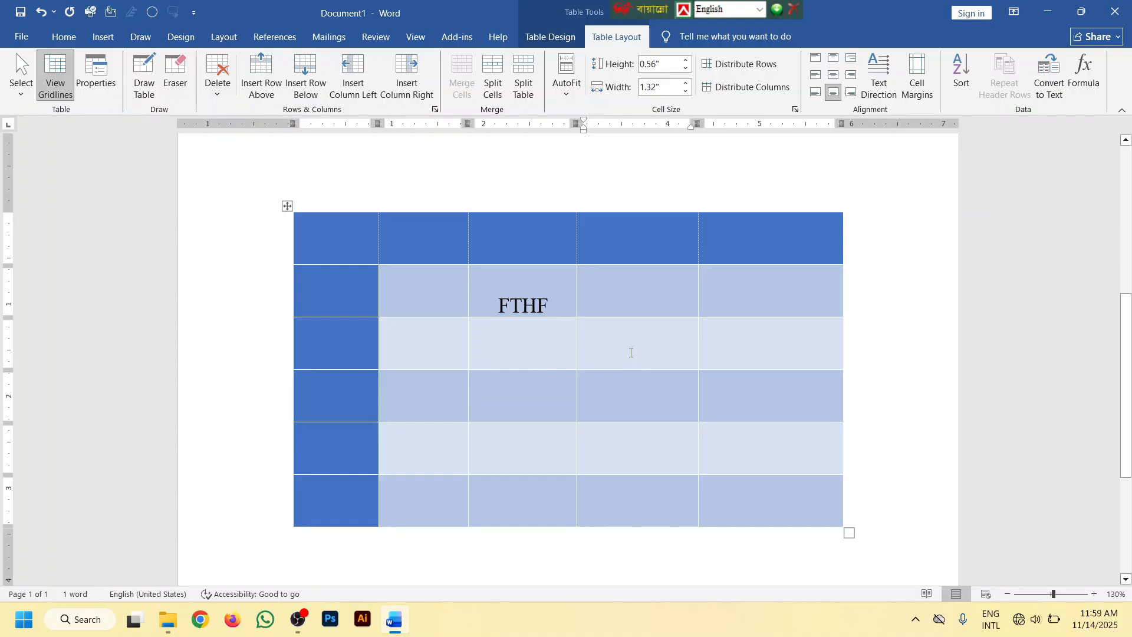
text(FYDJFJ)
click(882, 89)
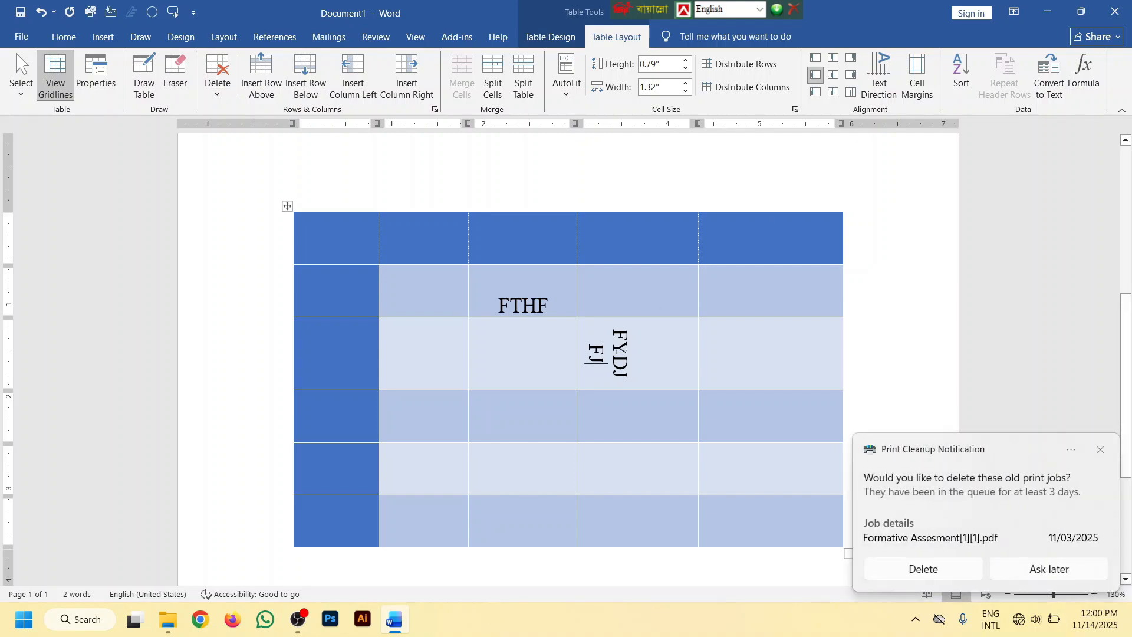
click(876, 78)
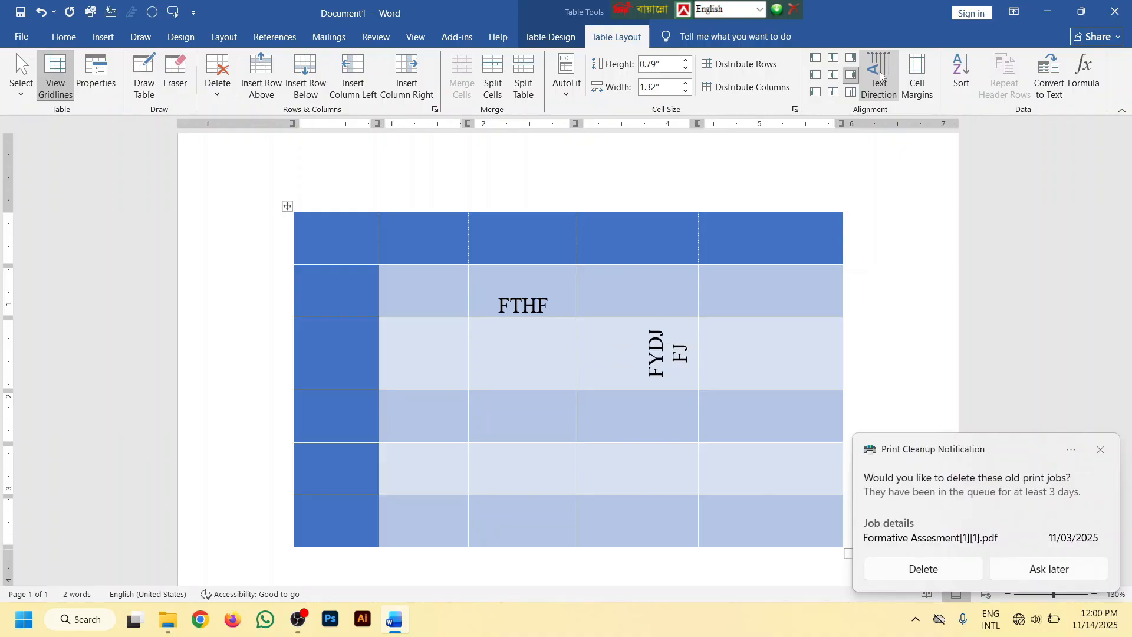
click(880, 75)
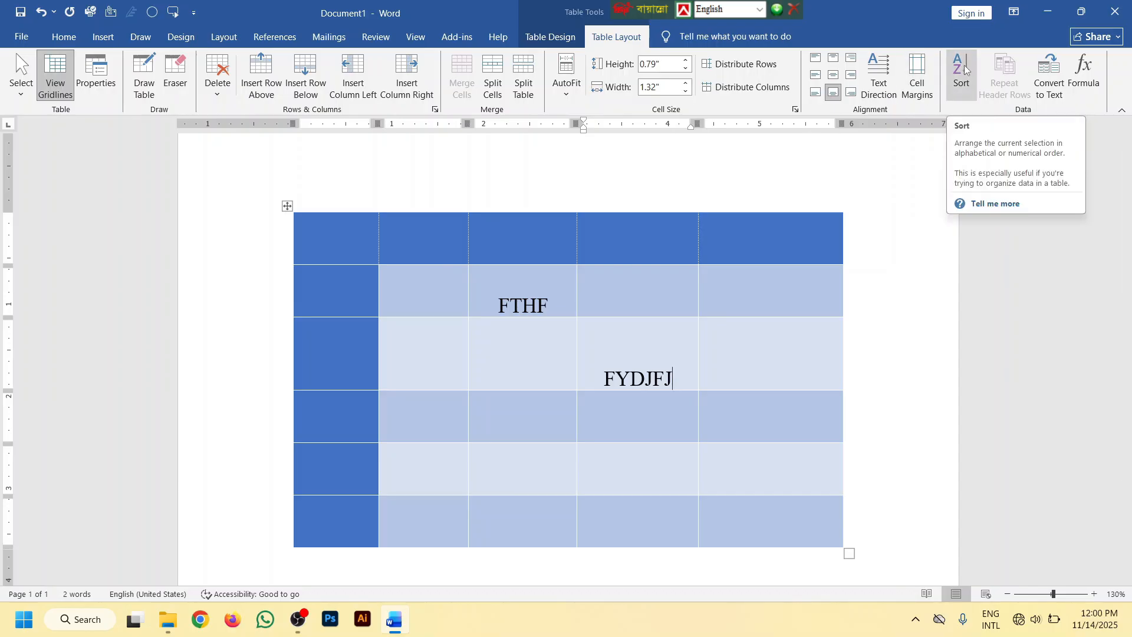
click(64, 36)
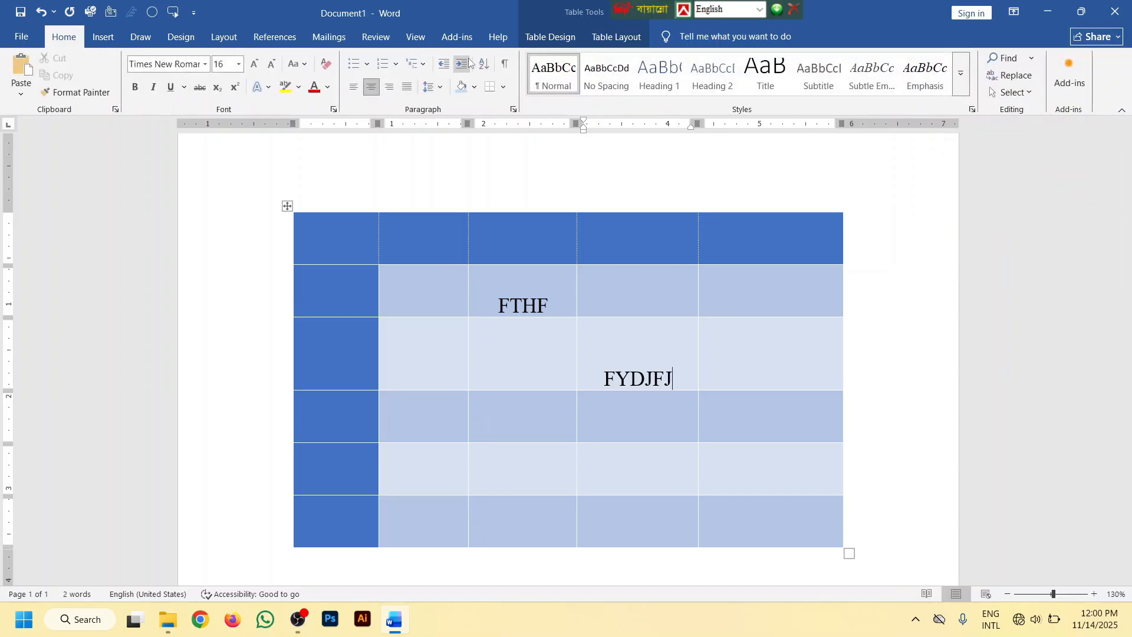
click(103, 37)
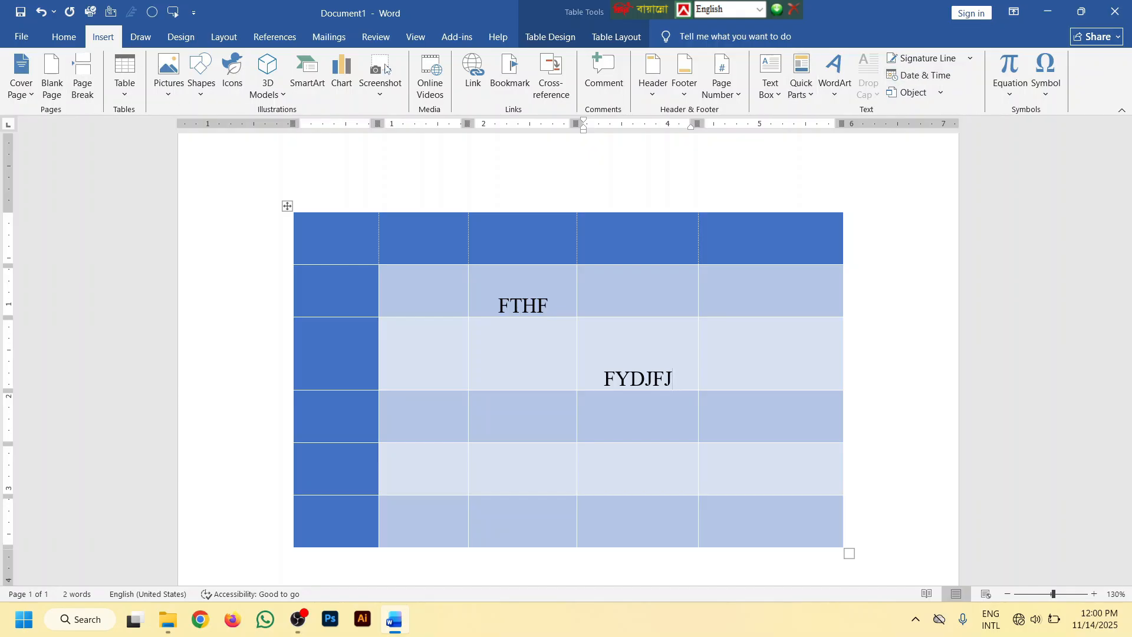
click(616, 36)
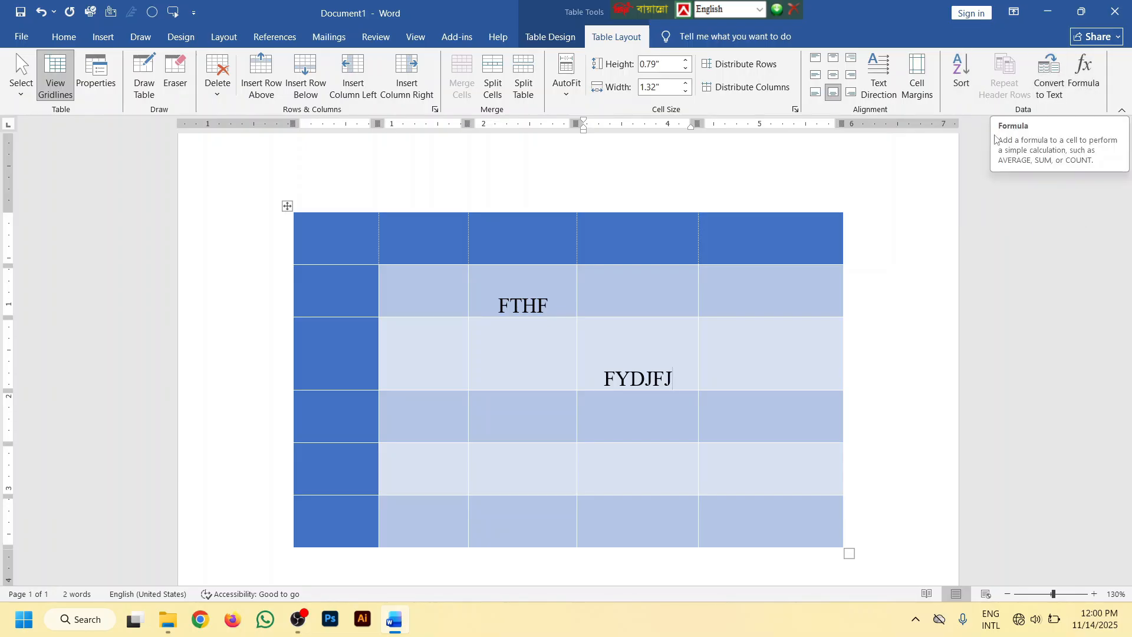
Fill the fifth column from the top row downward with 25, 20, 22, 20 and 30, leaving its last cell empty
click(795, 235)
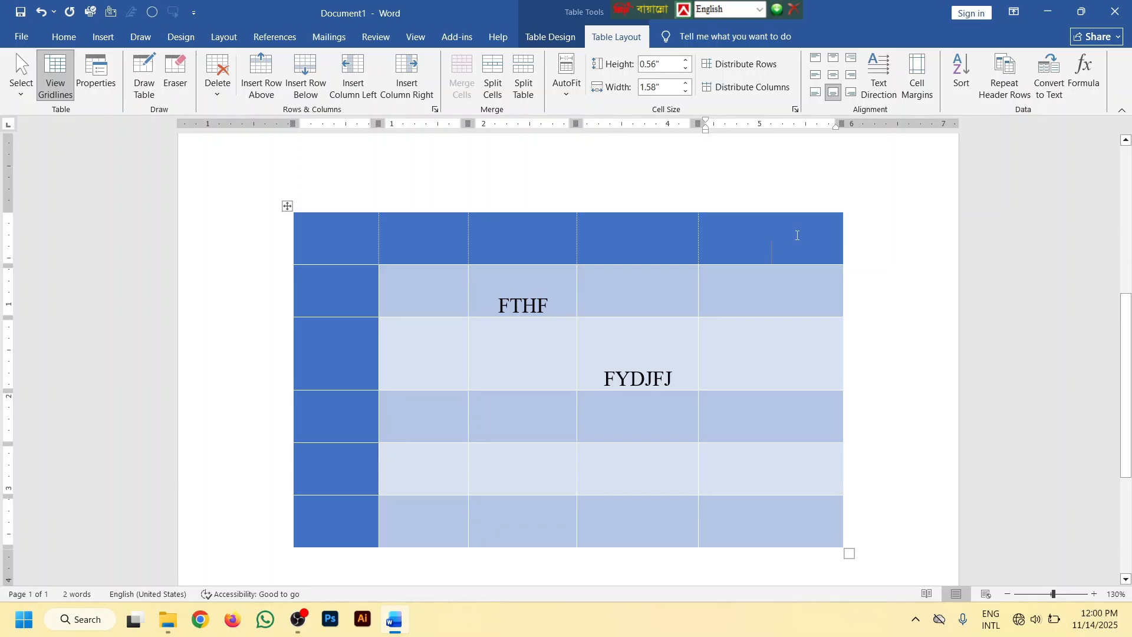
text(25)
key(Down)
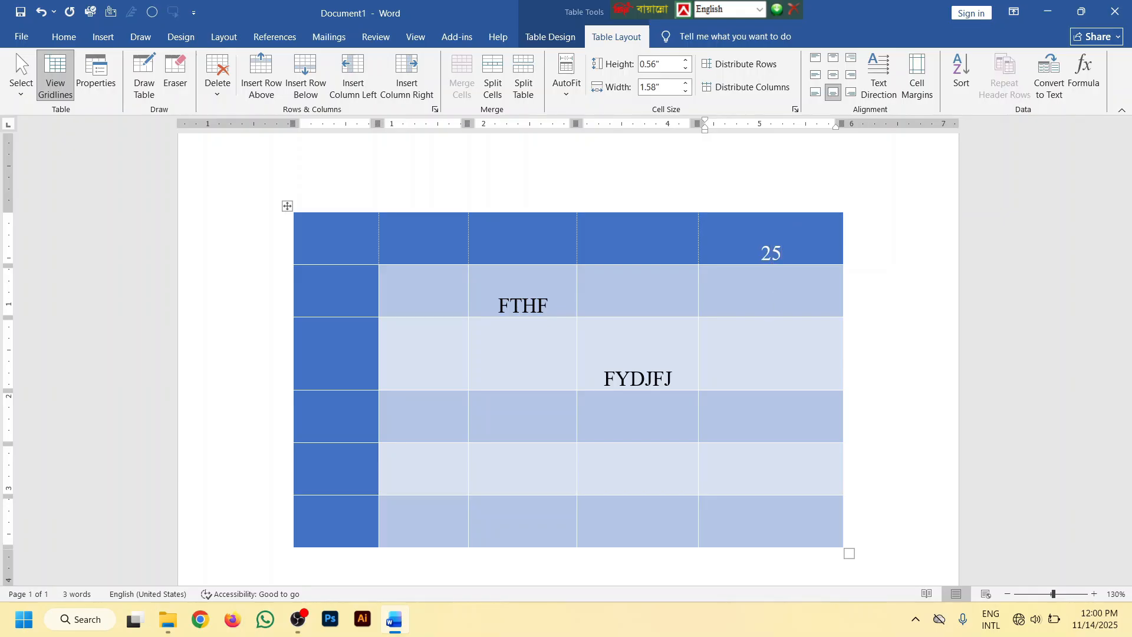
text(20)
key(Down)
text(22)
key(Down)
text(20)
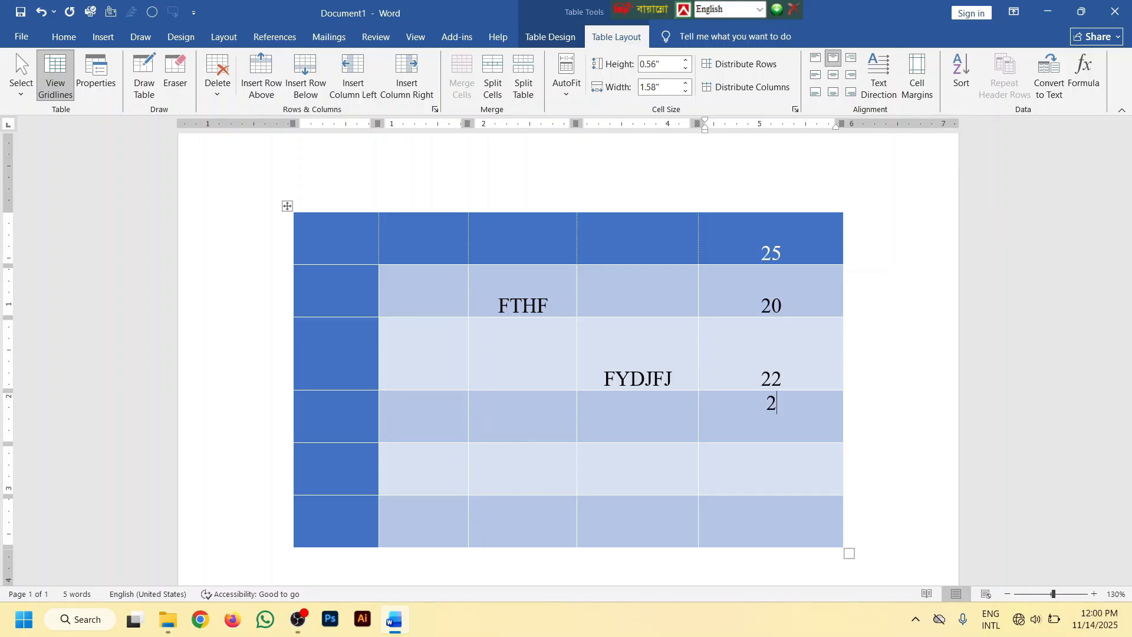
key(Down)
text(30)
key(Down)
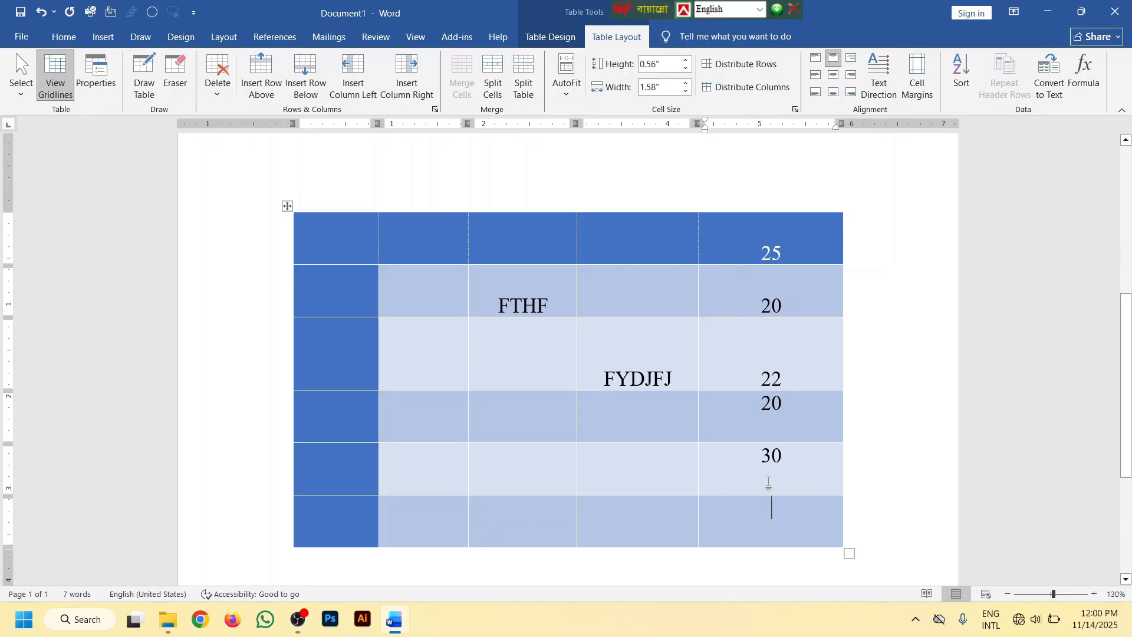
Insert the formula =SUM(ABOVE) in the last cell of the fifth column to total the numbers above it
drag(771, 475, 764, 255)
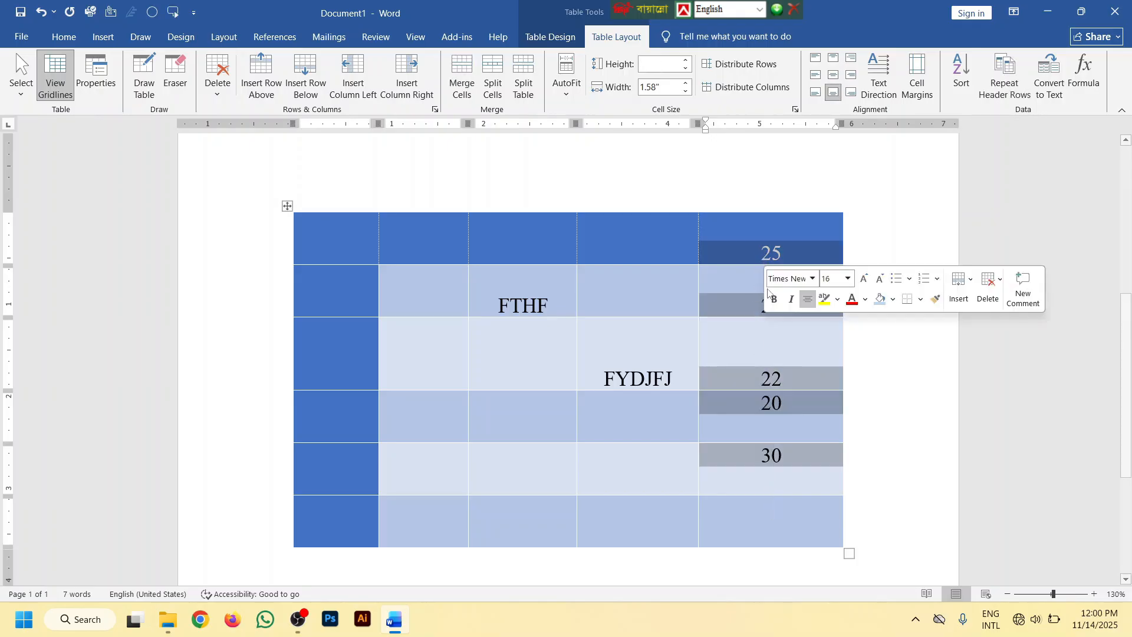
scroll(764, 255, down, 2)
click(756, 441)
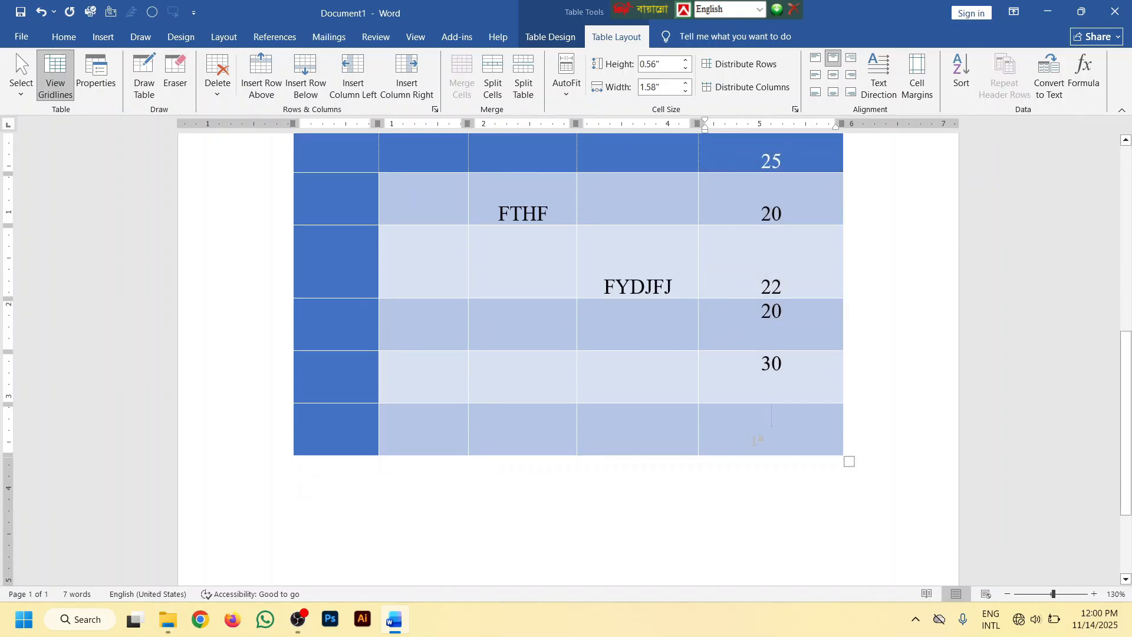
scroll(754, 434, up, 2)
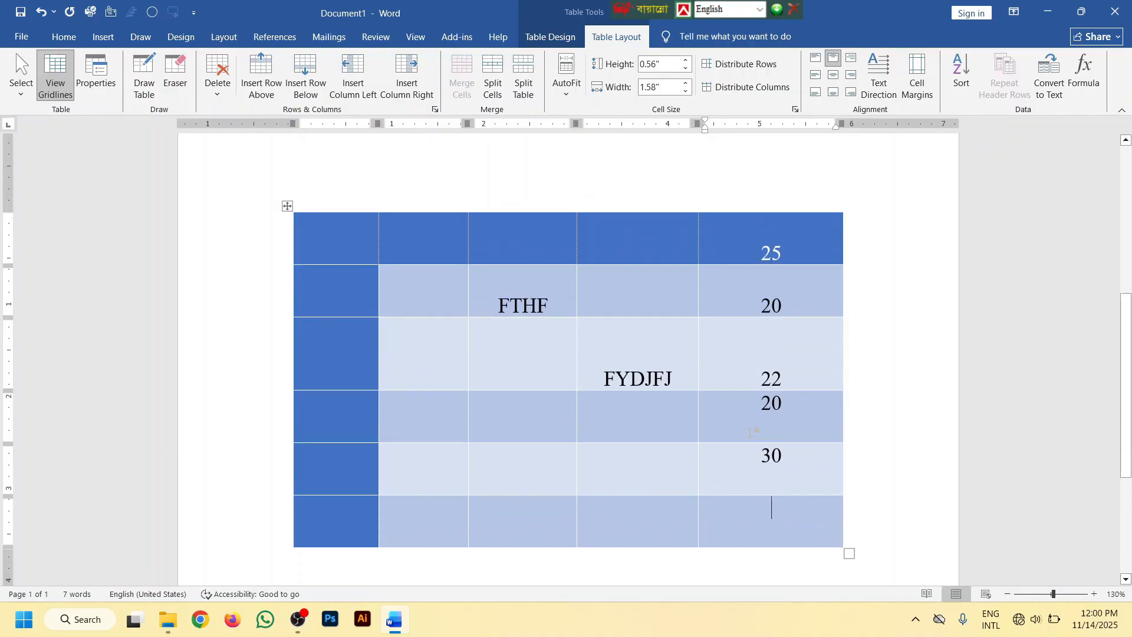
click(1089, 74)
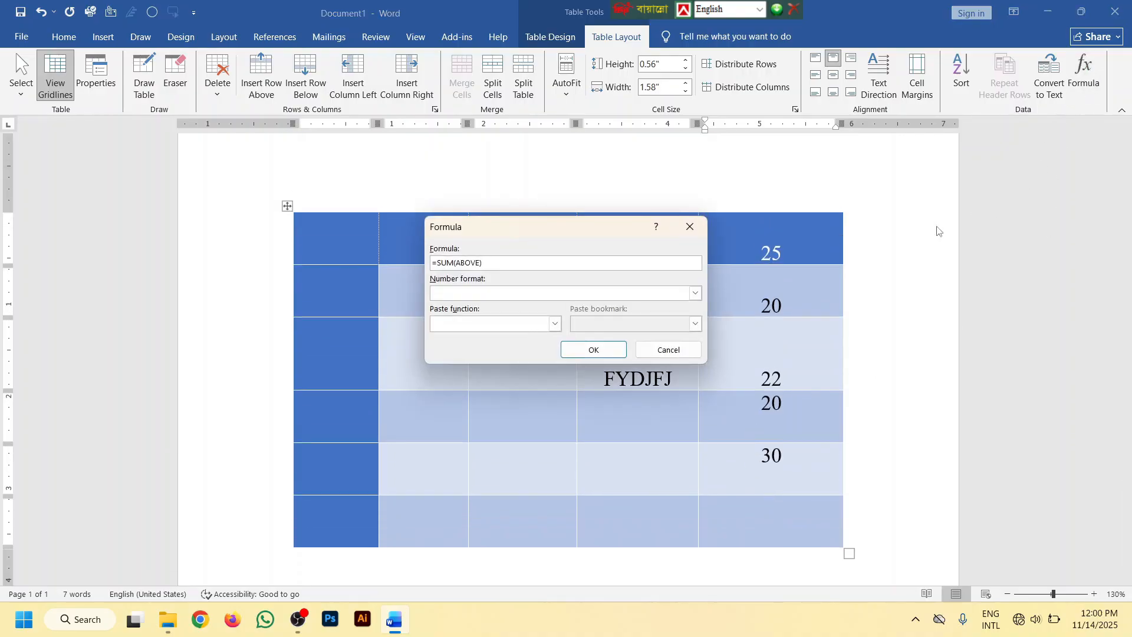
click(558, 326)
scroll(459, 389, down, 3)
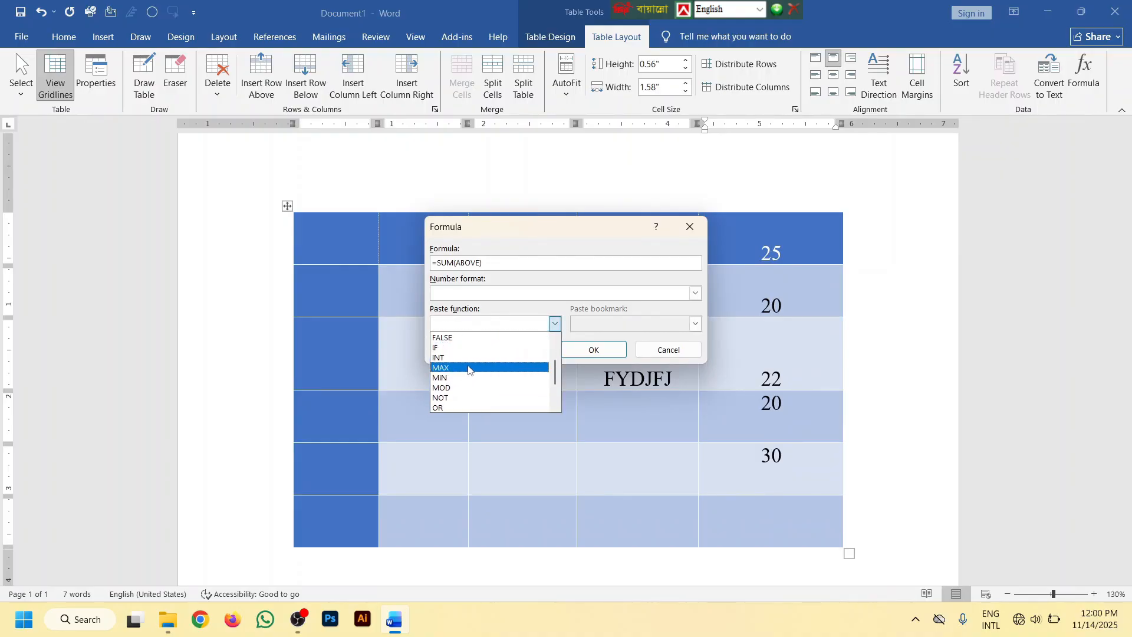
scroll(459, 389, up, 3)
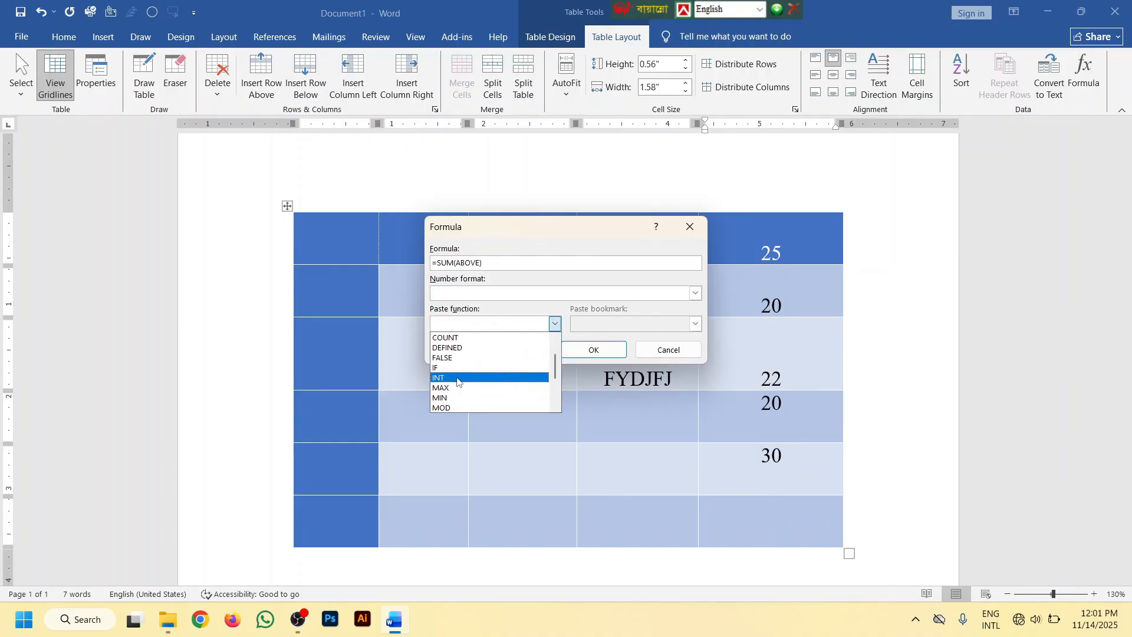
click(488, 278)
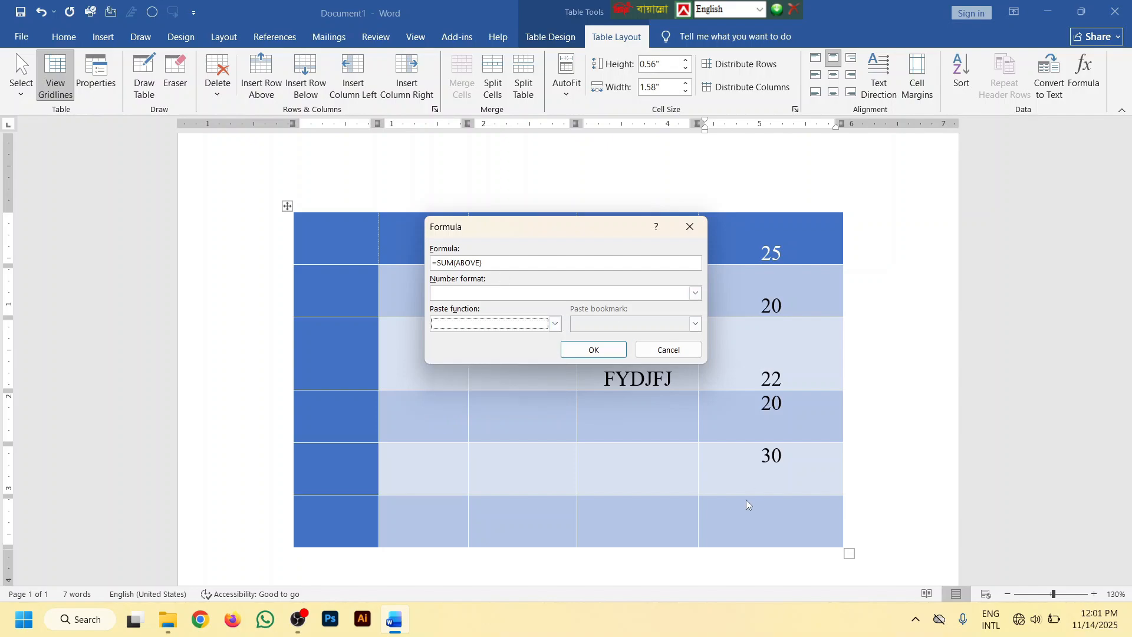
click(594, 349)
scroll(788, 469, down, 1)
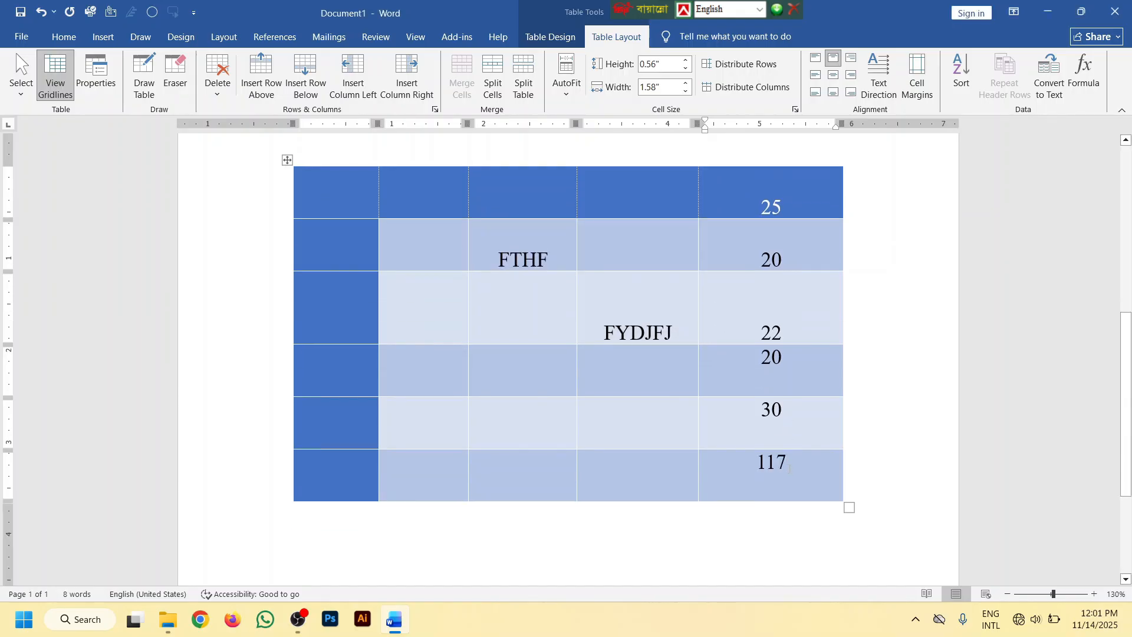
drag(790, 413, 784, 204)
click(794, 471)
Clear all cell contents from the table's third to fifth columns, keeping the empty cells
scroll(652, 258, down, 3)
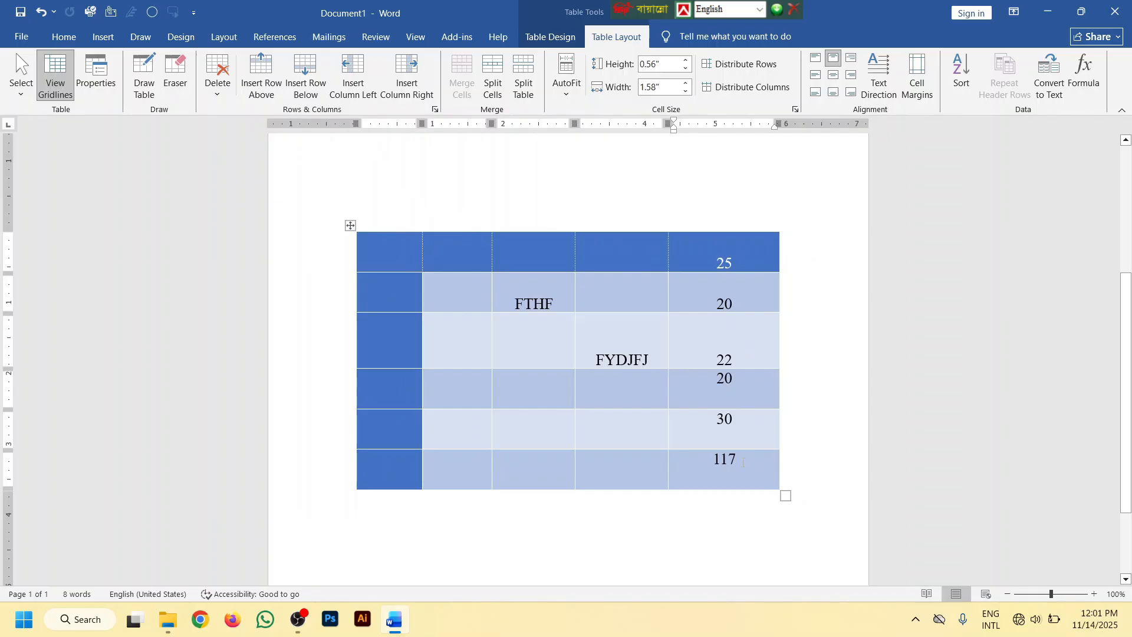
drag(743, 463, 548, 260)
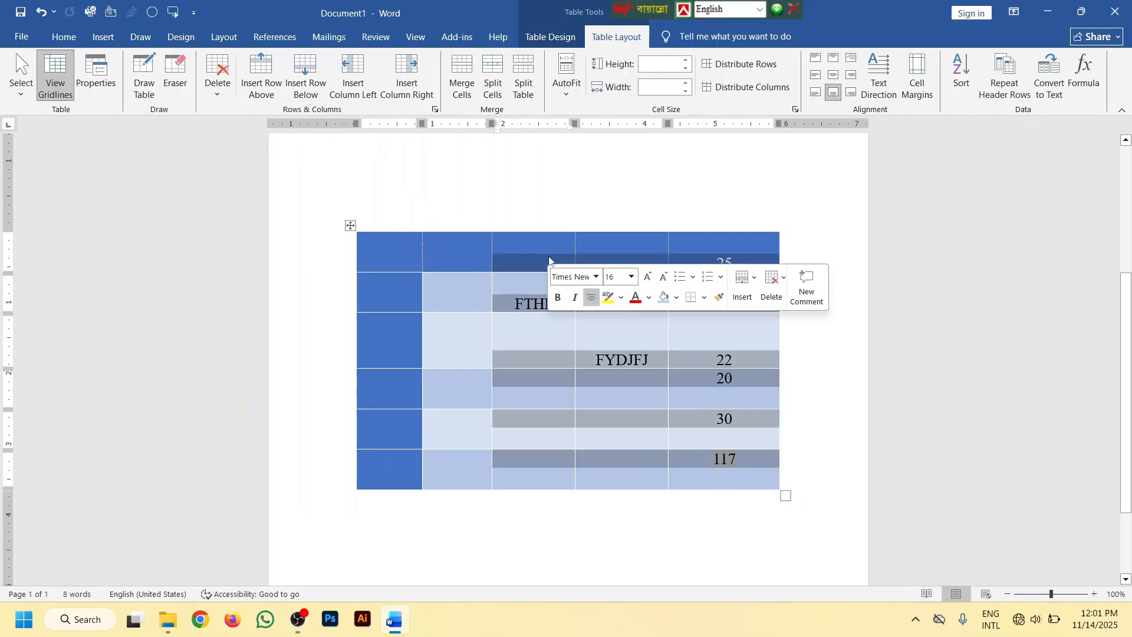
key(BackSpace)
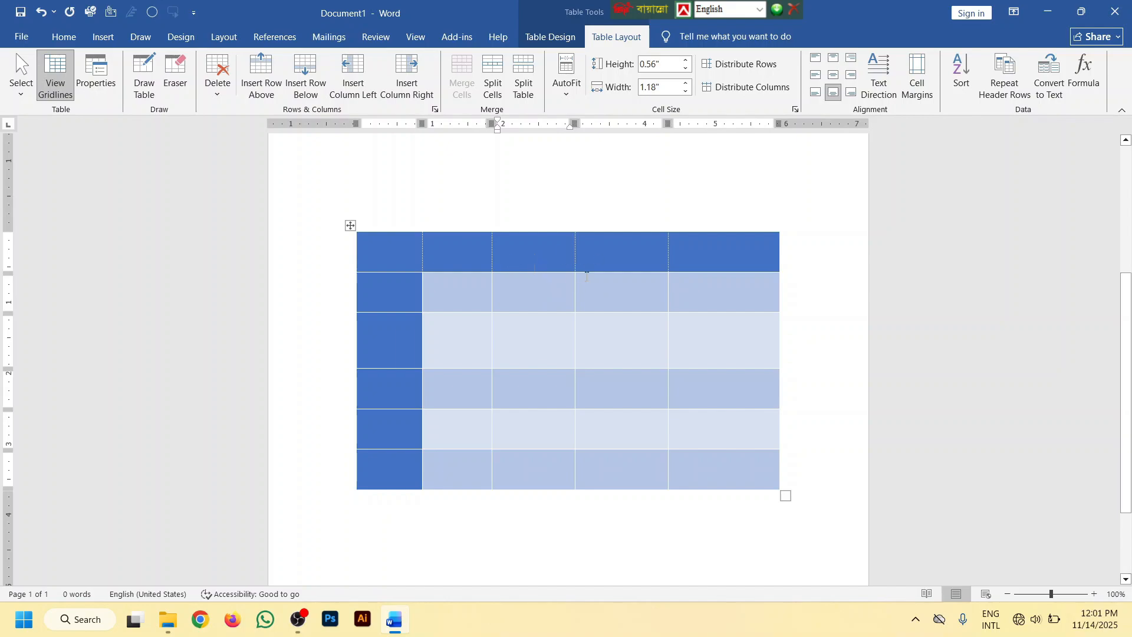
ctrl+scroll(587, 276, down, 3)
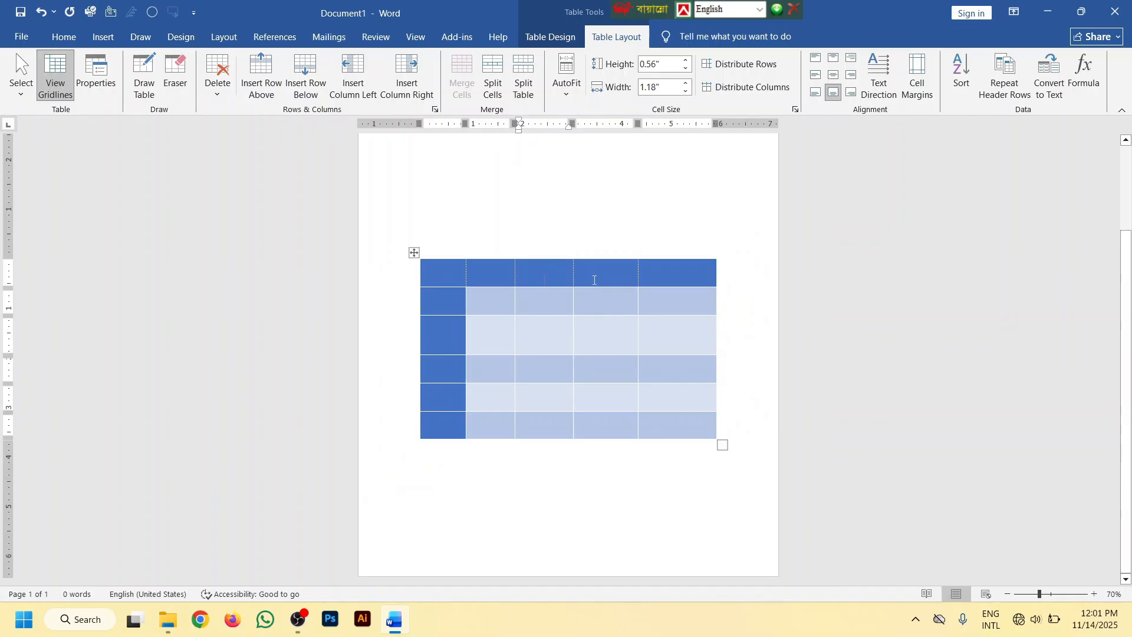
scroll(597, 285, up, 2)
scroll(596, 285, up, 2)
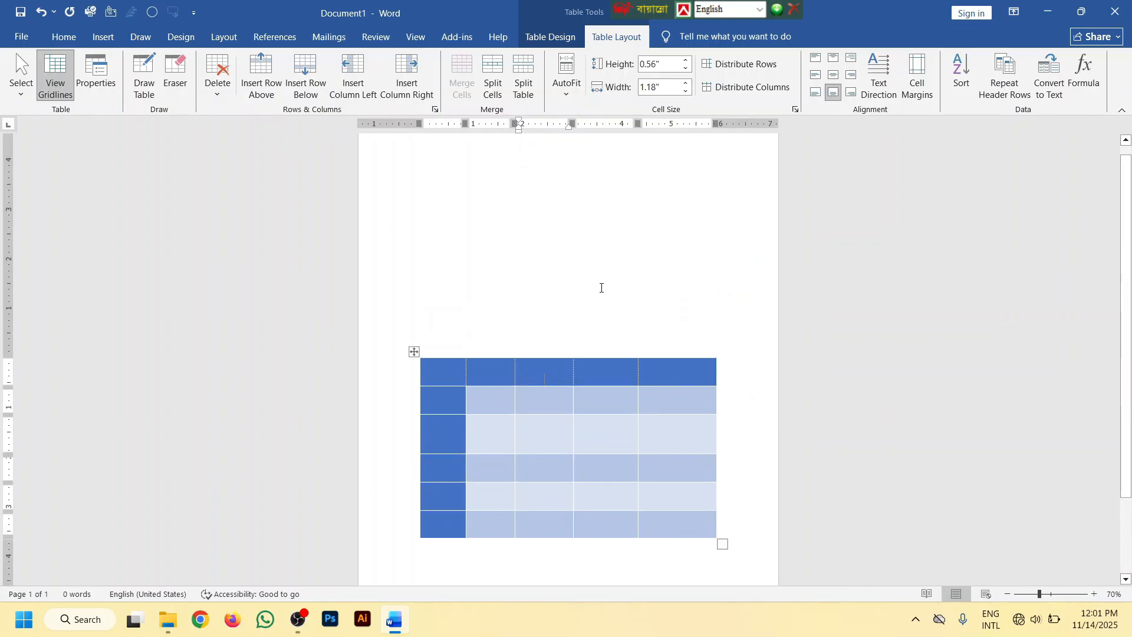